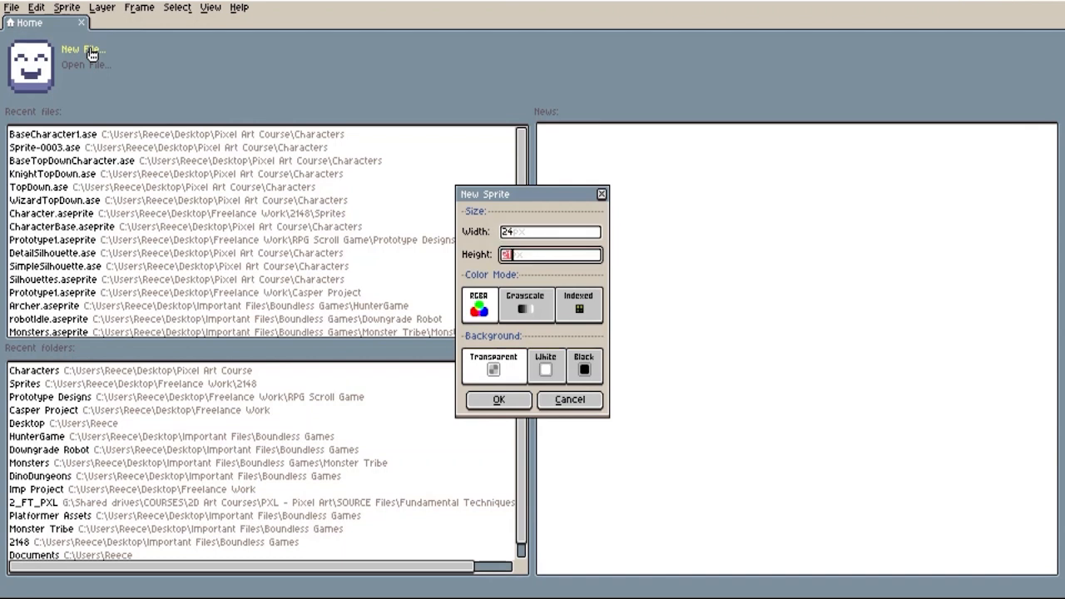
# - Create a new 24 by 24 px RGBA sprite with a transparent background
pyautogui.write('24')
pyautogui.click(499, 397)
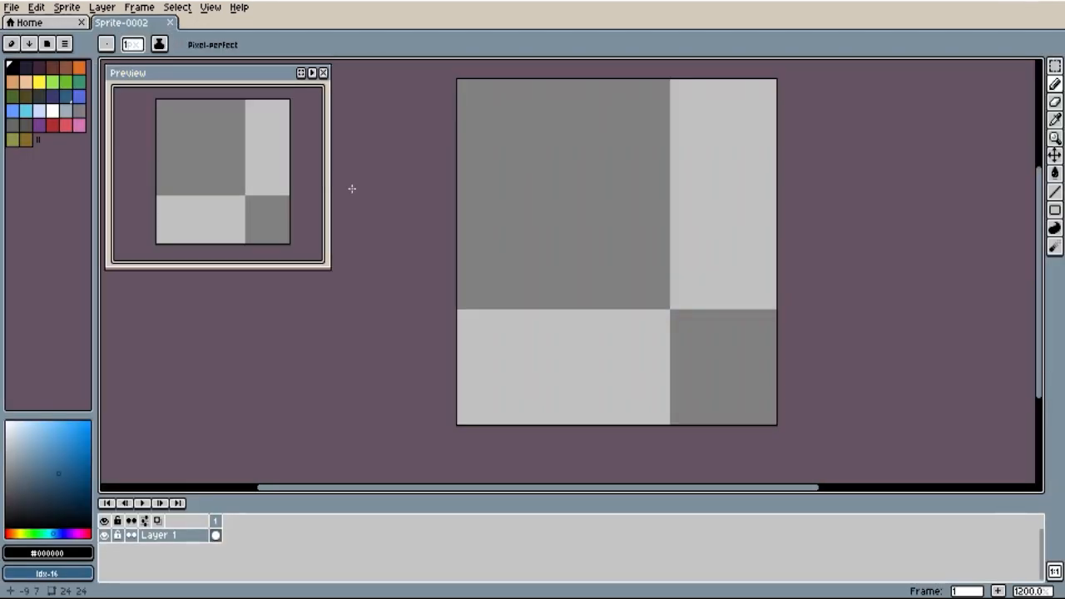
# - Load the color palette from BaseCharacter_Palette.ase in the Characters folder
pyautogui.click(65, 44)
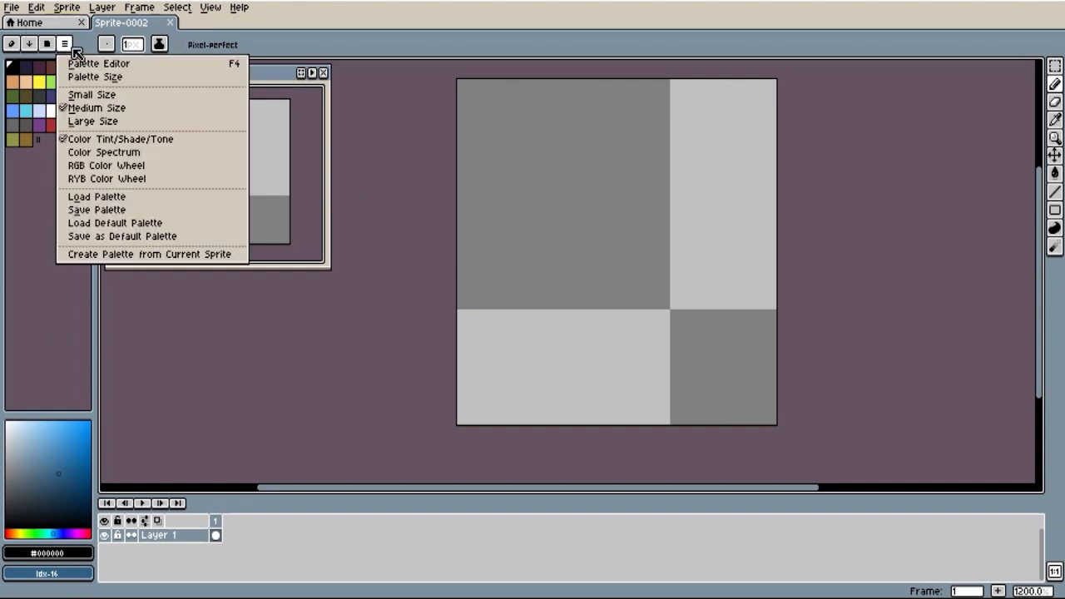
pyautogui.click(112, 201)
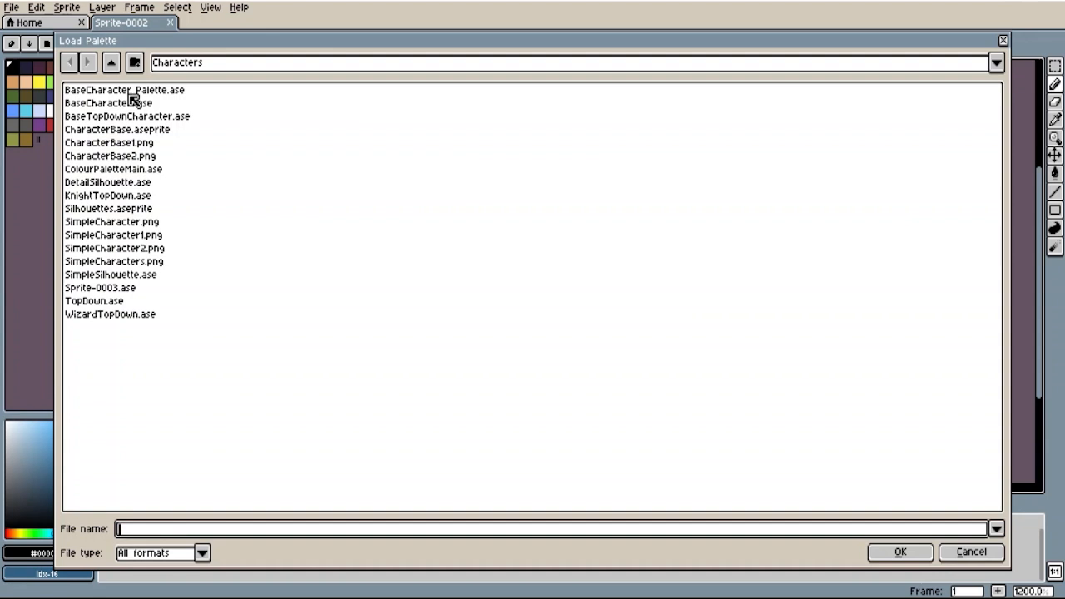
pyautogui.click(141, 92)
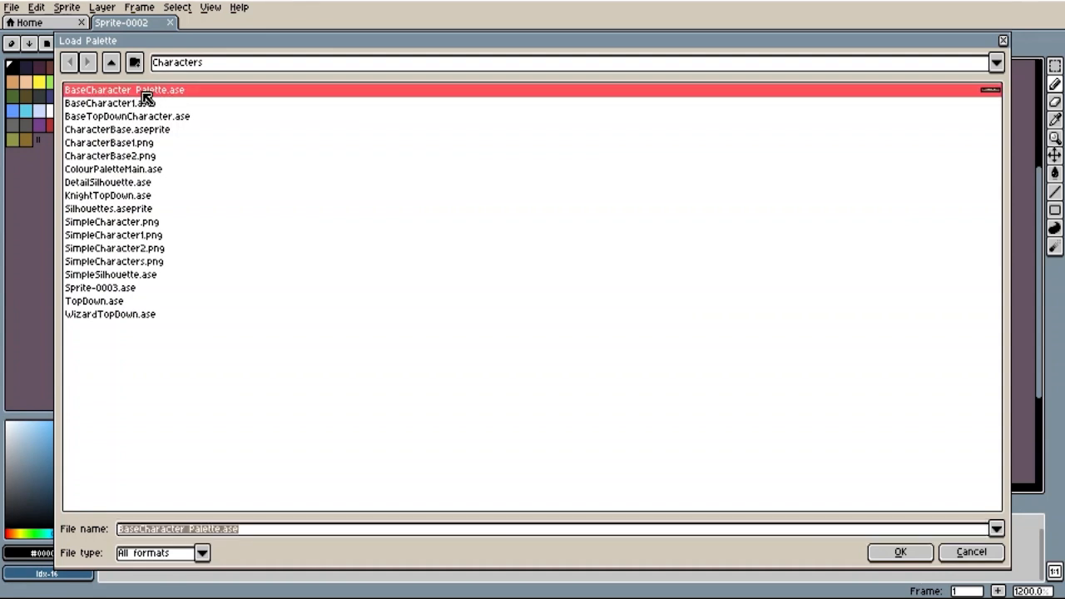
pyautogui.doubleClick(186, 98)
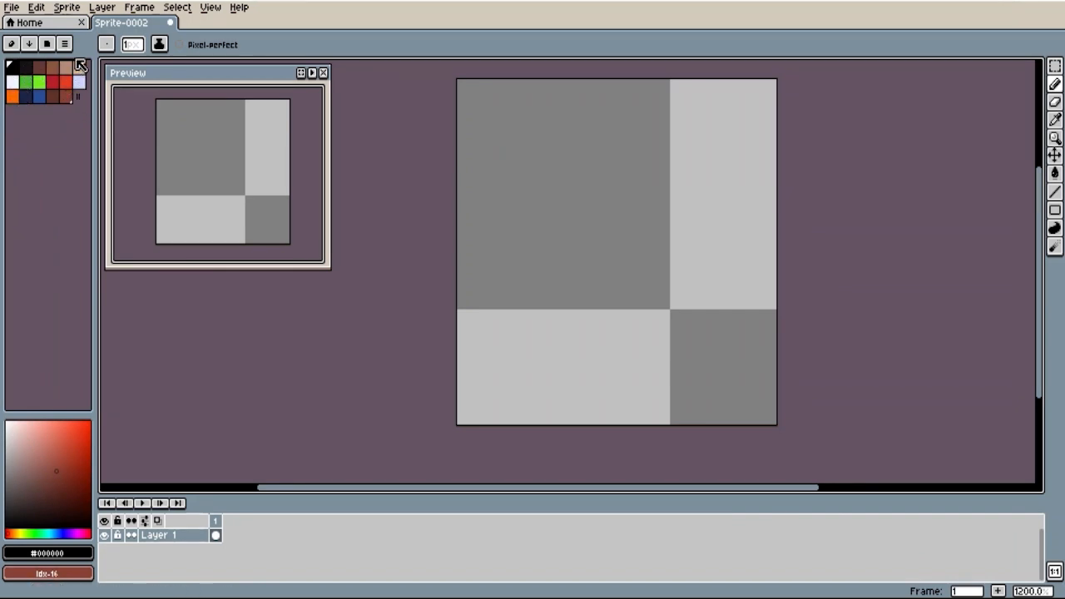
# - Paint a 12 by 8 pixel skin-toned head block in the upper canvas and erase its four corner pixels
pyautogui.moveTo(346, 314); pyautogui.dragTo(339, 324)
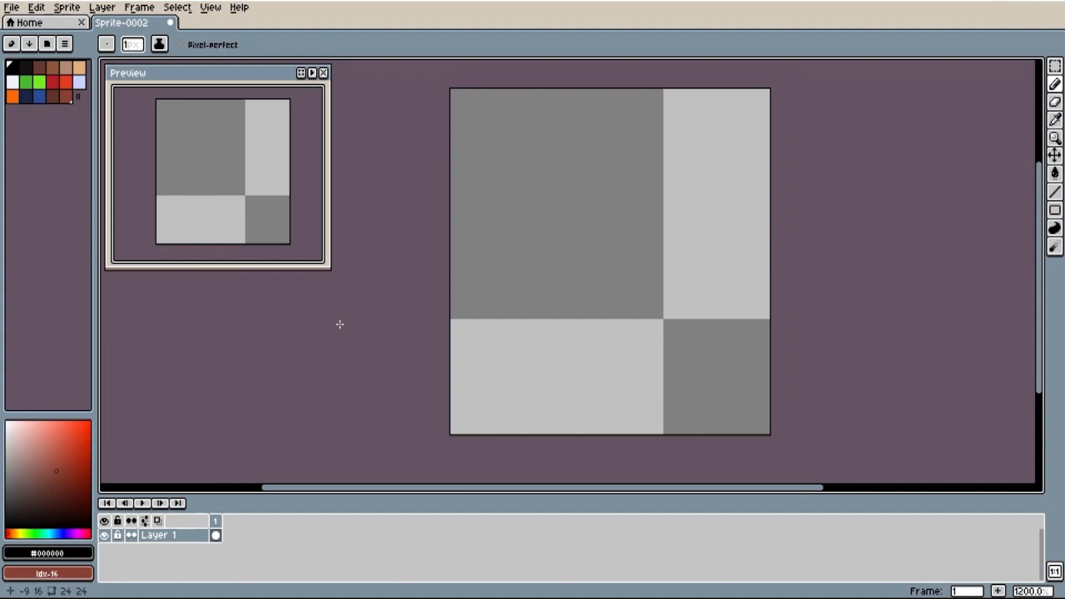
pyautogui.click(80, 71)
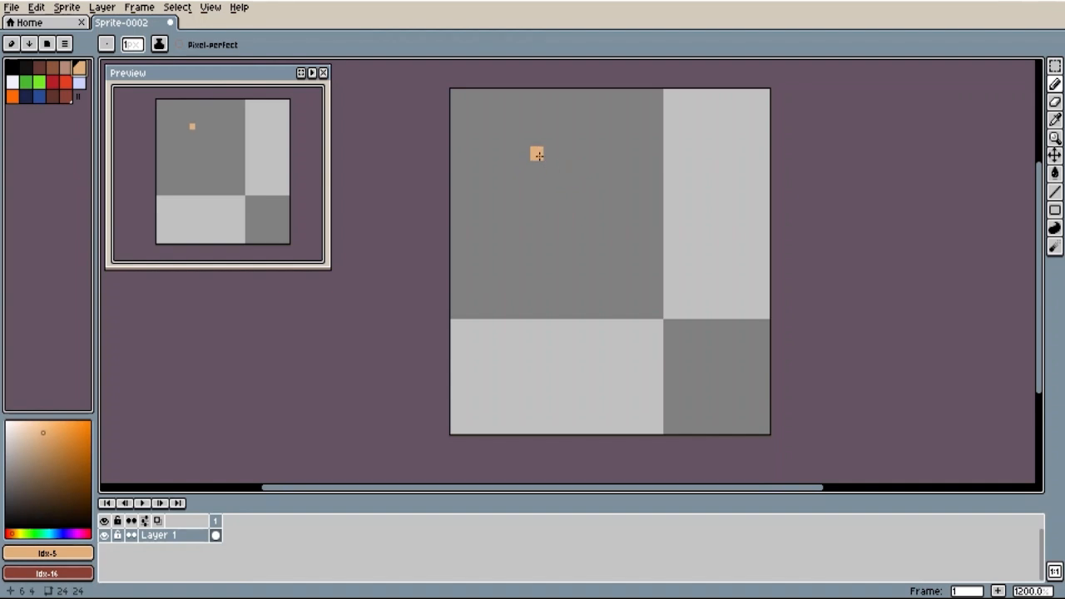
pyautogui.moveTo(537, 149)
pyautogui.mouseDown()
pyautogui.moveTo(543, 258)
pyautogui.moveTo(684, 254)
pyautogui.moveTo(682, 195)
pyautogui.moveTo(638, 151)
pyautogui.moveTo(547, 152)
pyautogui.moveTo(551, 240)
pyautogui.moveTo(661, 242)
pyautogui.moveTo(665, 159)
pyautogui.moveTo(562, 187)
pyautogui.moveTo(652, 222)
pyautogui.moveTo(563, 168)
pyautogui.mouseUp()
pyautogui.press('e')
pyautogui.click(537, 254)
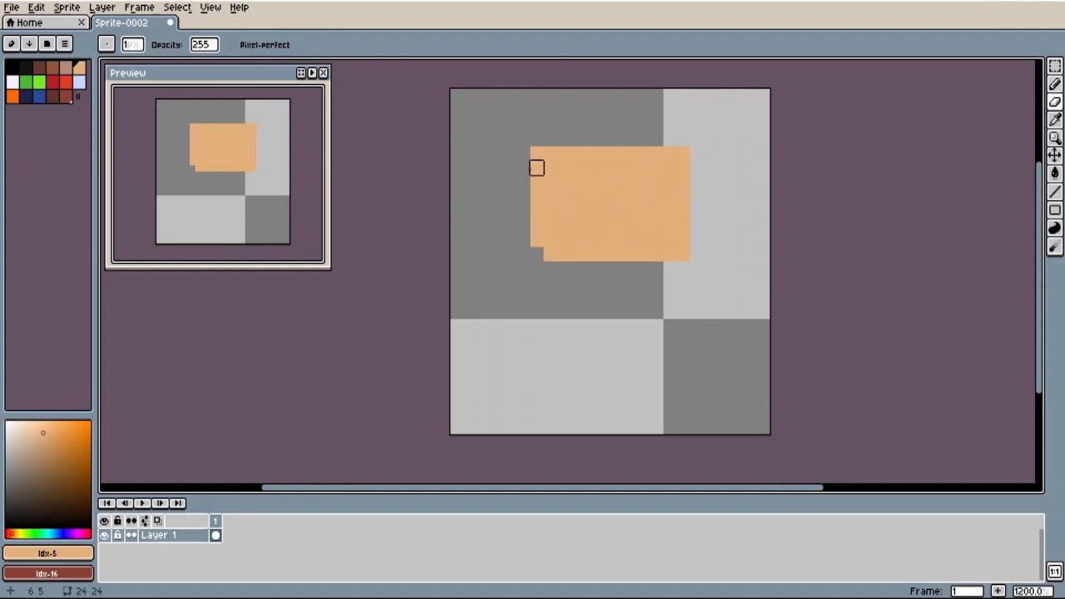
pyautogui.click(537, 153)
pyautogui.click(683, 153)
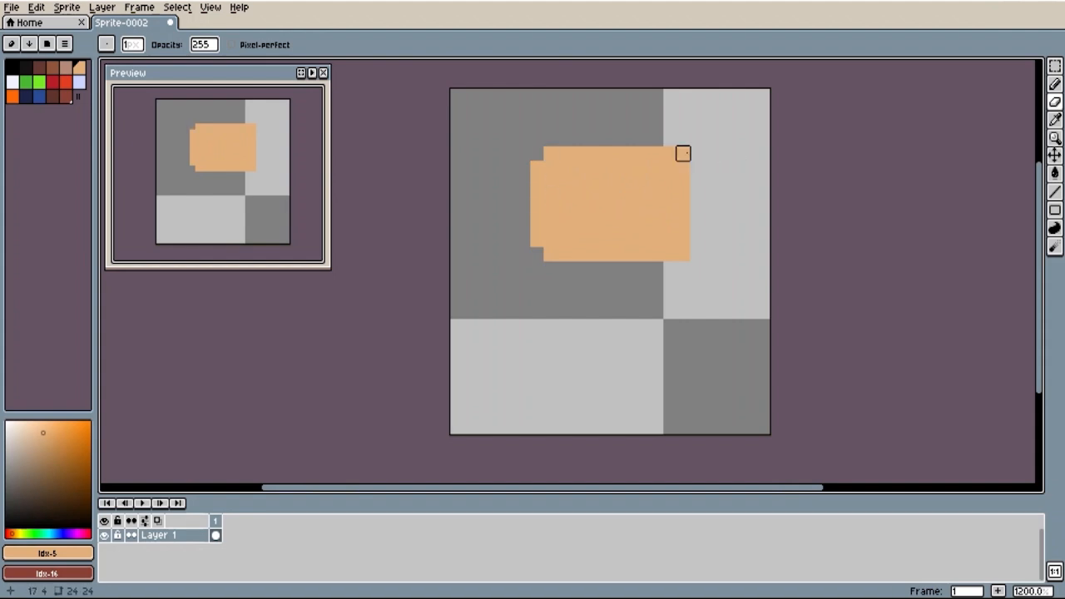
pyautogui.click(683, 254)
# - Add a neck four pixels wide and one pixel high in the skin tone beneath the head
pyautogui.press('b')
pyautogui.click(592, 267)
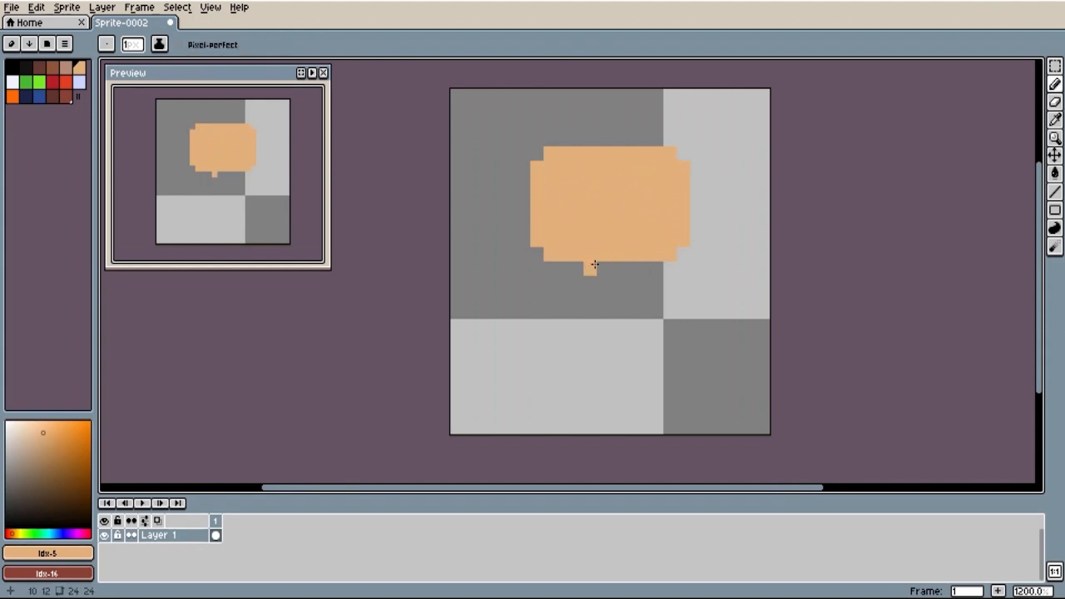
pyautogui.click(600, 267)
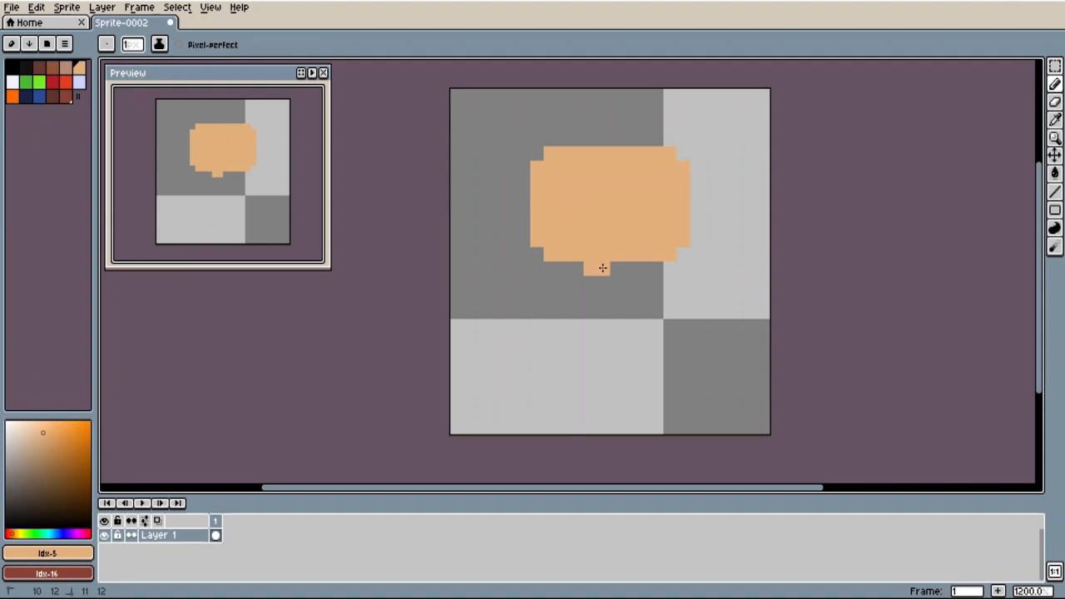
pyautogui.click(614, 268)
pyautogui.click(626, 269)
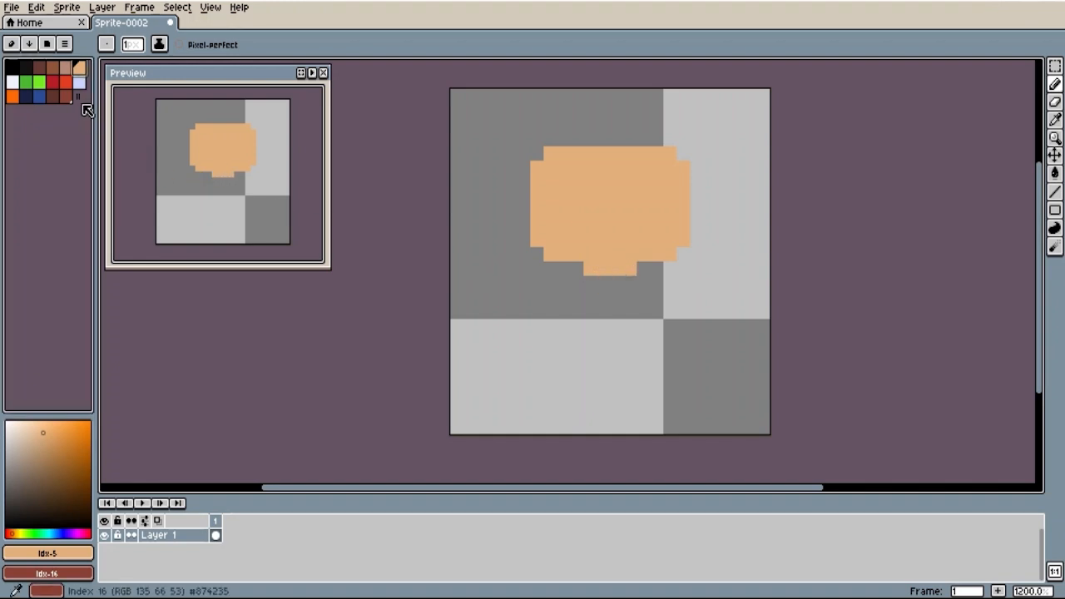
# - Paint a solid red torso, 6 by 6 pixels, directly below the neck
pyautogui.click(69, 85)
pyautogui.click(576, 284)
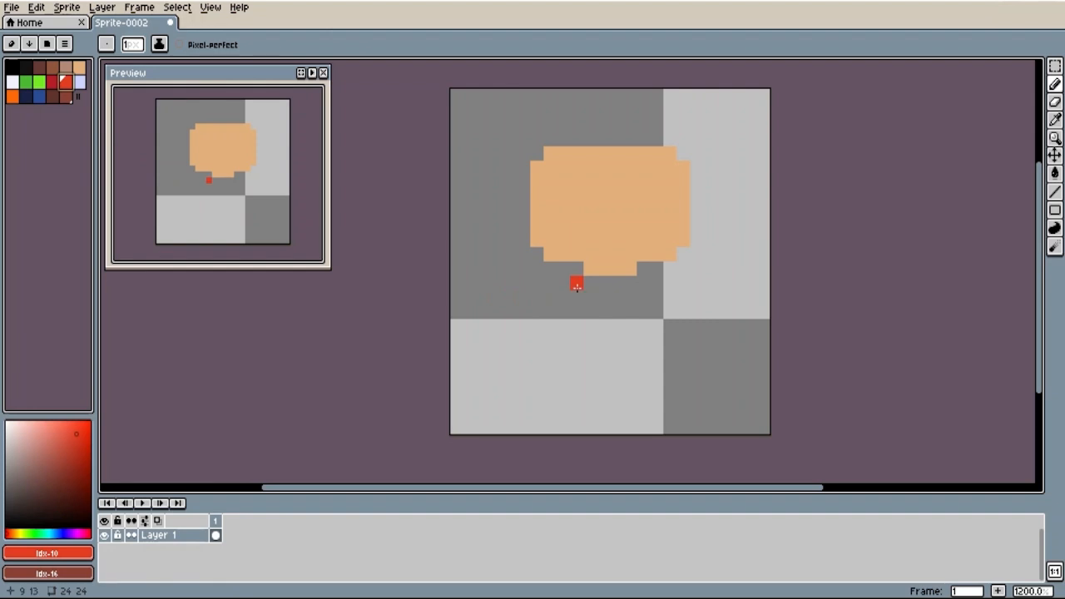
pyautogui.moveTo(576, 285)
pyautogui.mouseDown()
pyautogui.moveTo(576, 314)
pyautogui.moveTo(609, 283)
pyautogui.moveTo(644, 284)
pyautogui.moveTo(638, 337)
pyautogui.moveTo(625, 354)
pyautogui.moveTo(582, 352)
pyautogui.moveTo(577, 312)
pyautogui.moveTo(623, 331)
pyautogui.moveTo(595, 333)
pyautogui.moveTo(632, 344)
pyautogui.mouseUp()
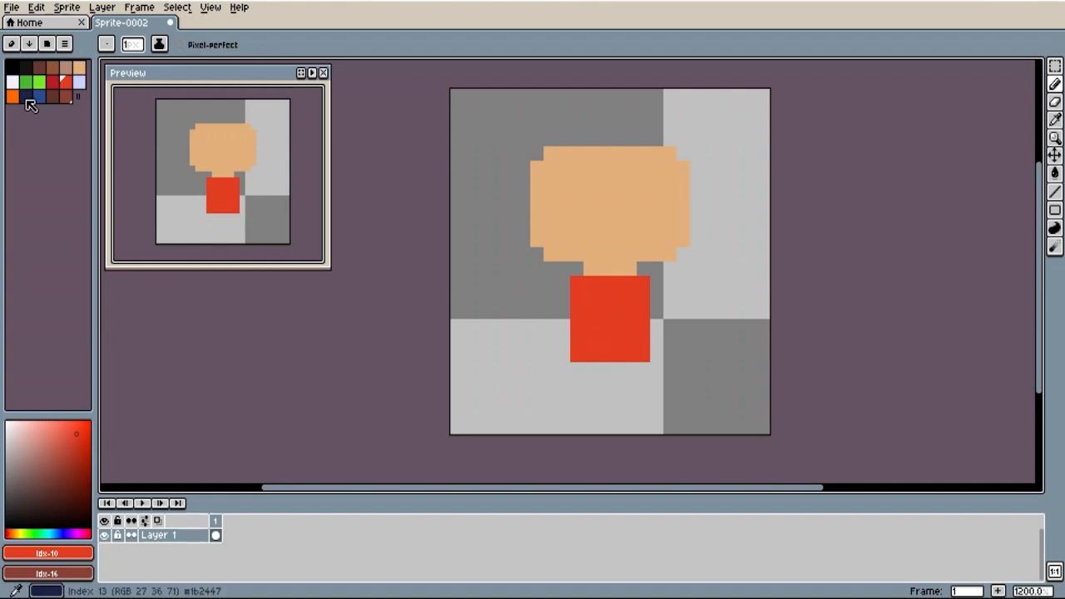
# - Paint dark navy trousers below the torso with two separated legs, the left one stepping one pixel outward
pyautogui.click(26, 96)
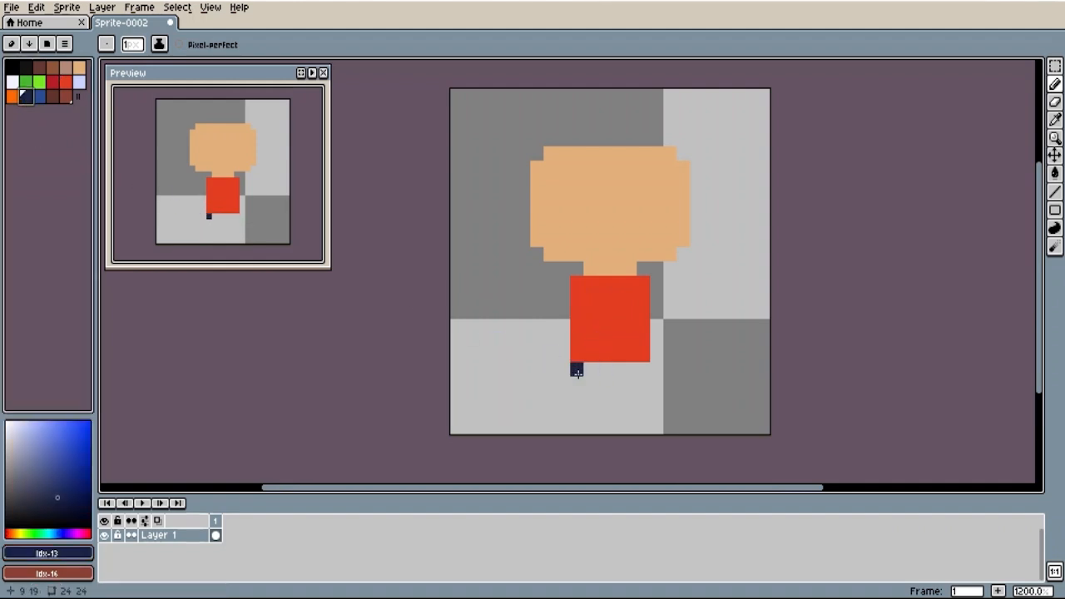
pyautogui.moveTo(576, 371)
pyautogui.mouseDown()
pyautogui.moveTo(642, 370)
pyautogui.moveTo(640, 416)
pyautogui.moveTo(625, 414)
pyautogui.moveTo(629, 381)
pyautogui.moveTo(574, 382)
pyautogui.moveTo(563, 406)
pyautogui.moveTo(572, 413)
pyautogui.moveTo(586, 397)
pyautogui.mouseUp()
pyautogui.click(564, 385)
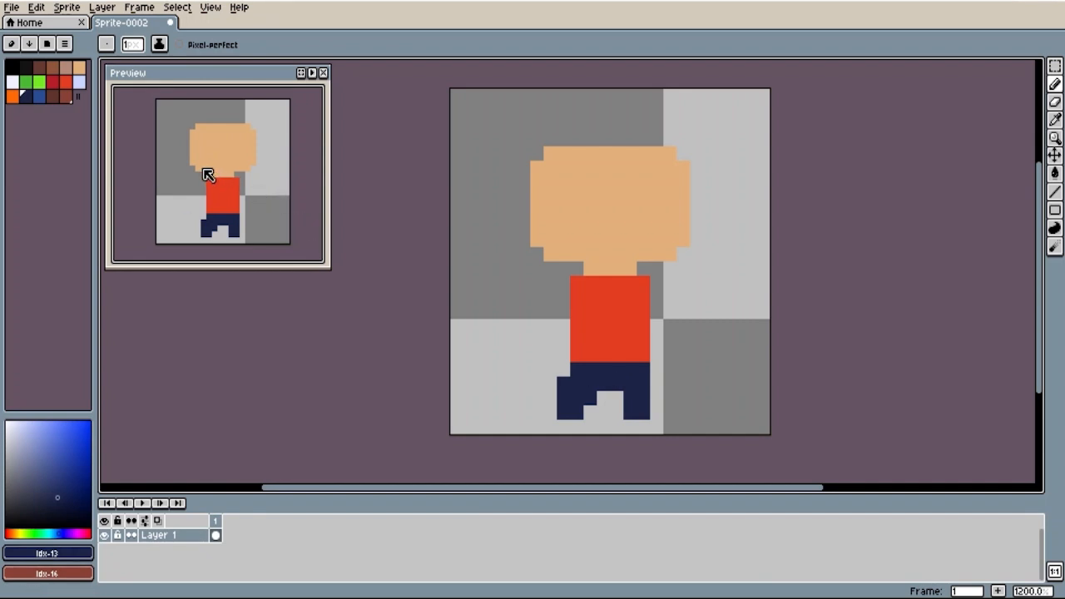
# - Paint a dark brown shoe, three pixels wide, under each trouser leg along the canvas's lower edge
pyautogui.click(52, 95)
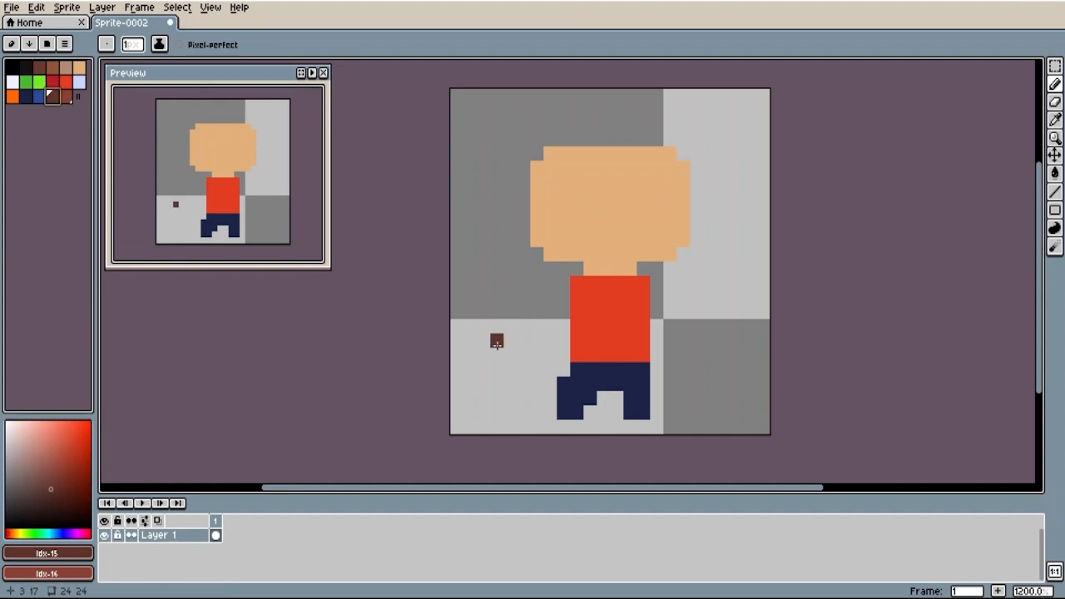
pyautogui.click(549, 411)
pyautogui.moveTo(562, 426); pyautogui.dragTo(656, 427)
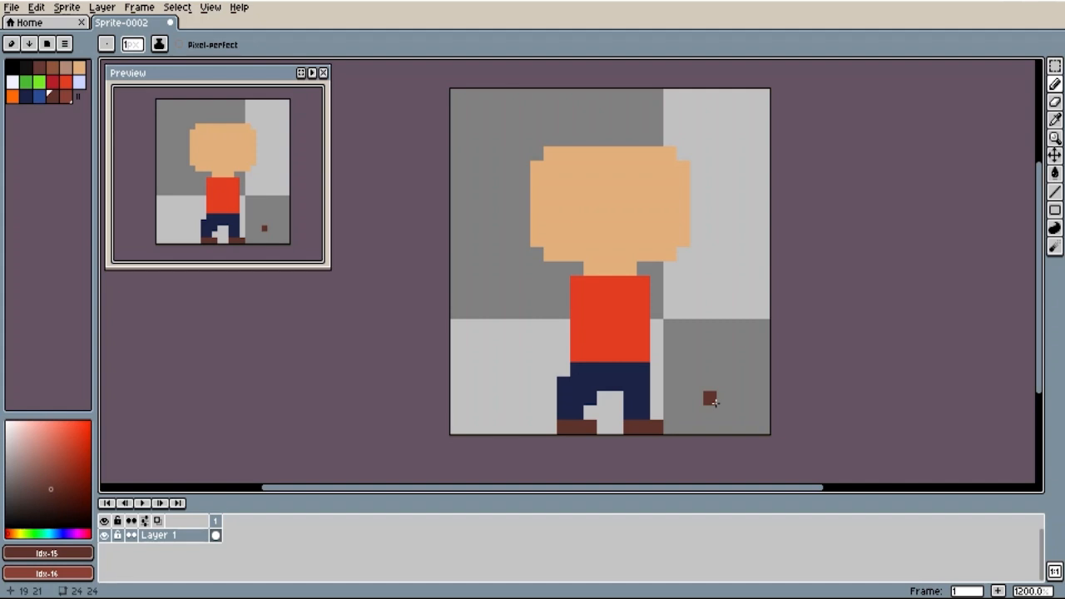
pyautogui.hotkey('ctrl', 'z')
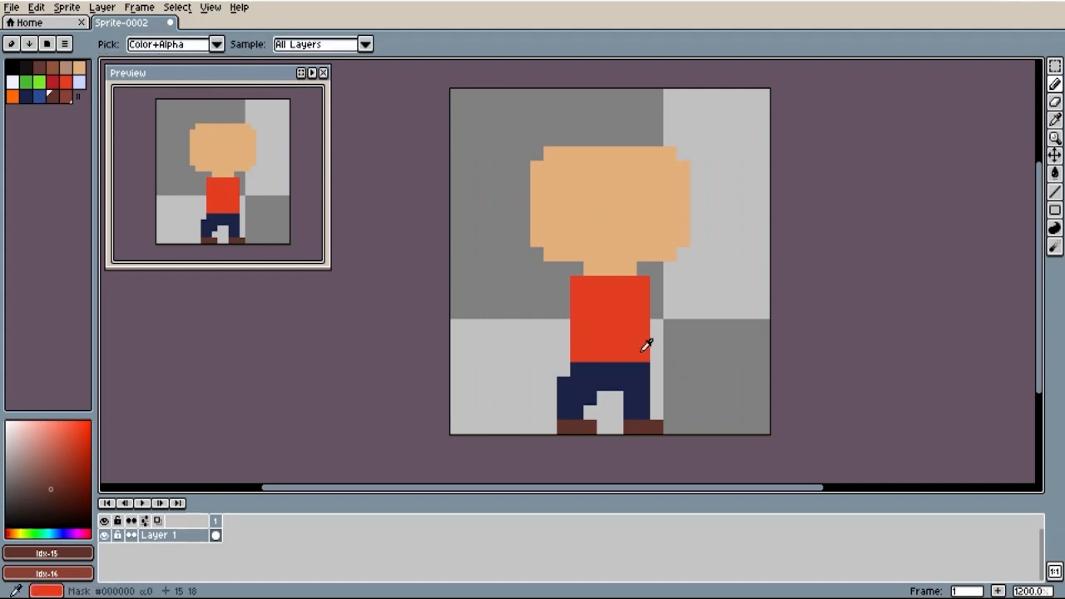
# - Add a red sleeve, one pixel wide and three pixels high, on the torso's right side using the sampled shirt color
pyautogui.keyDown('alt'); pyautogui.click(632, 326); pyautogui.keyUp('alt')
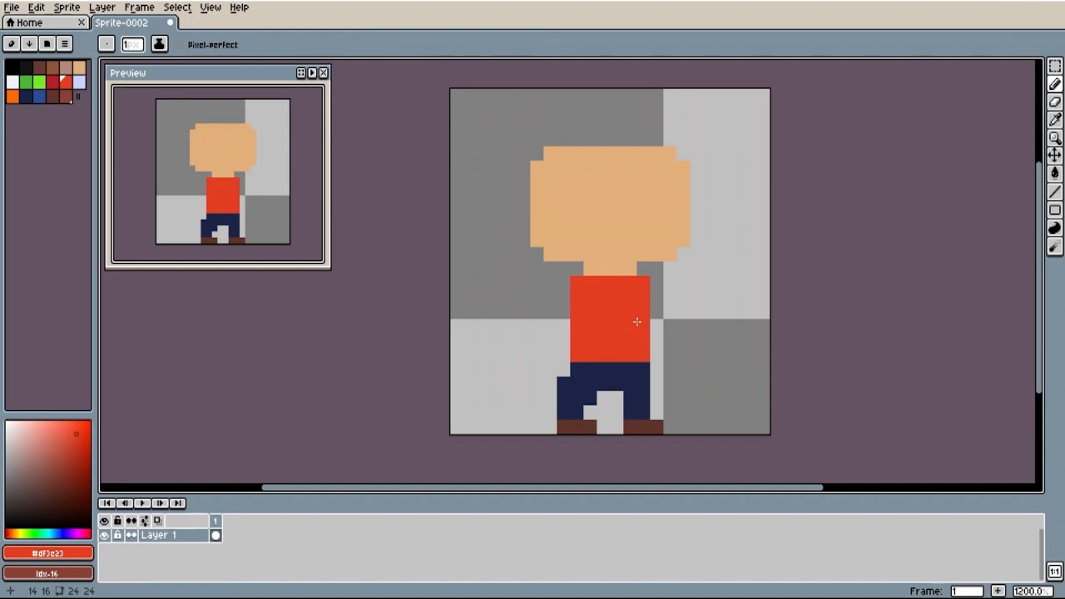
pyautogui.click(653, 297)
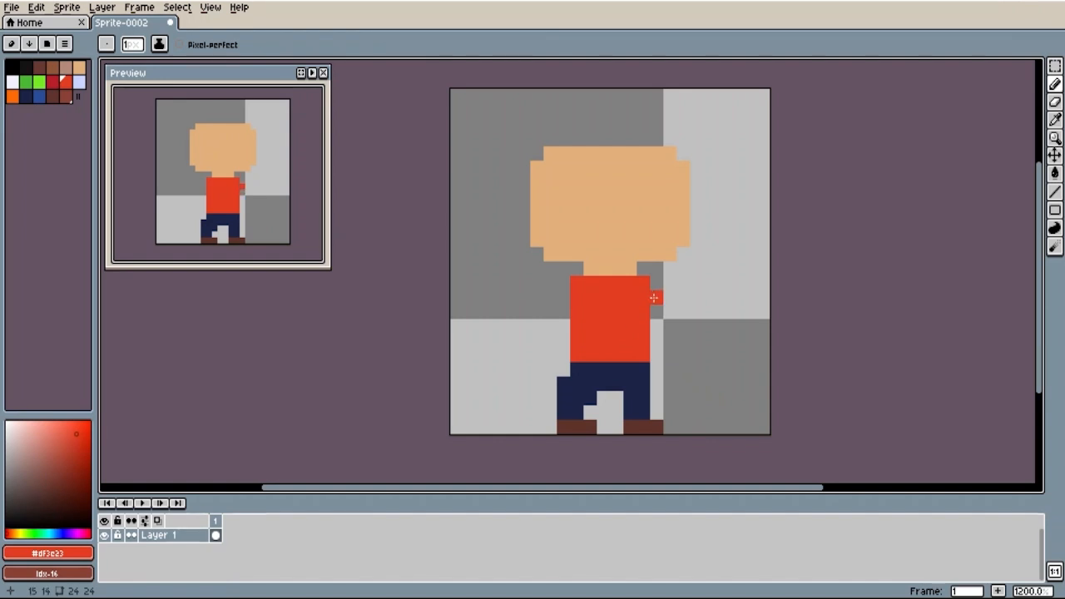
pyautogui.moveTo(653, 298); pyautogui.dragTo(653, 319)
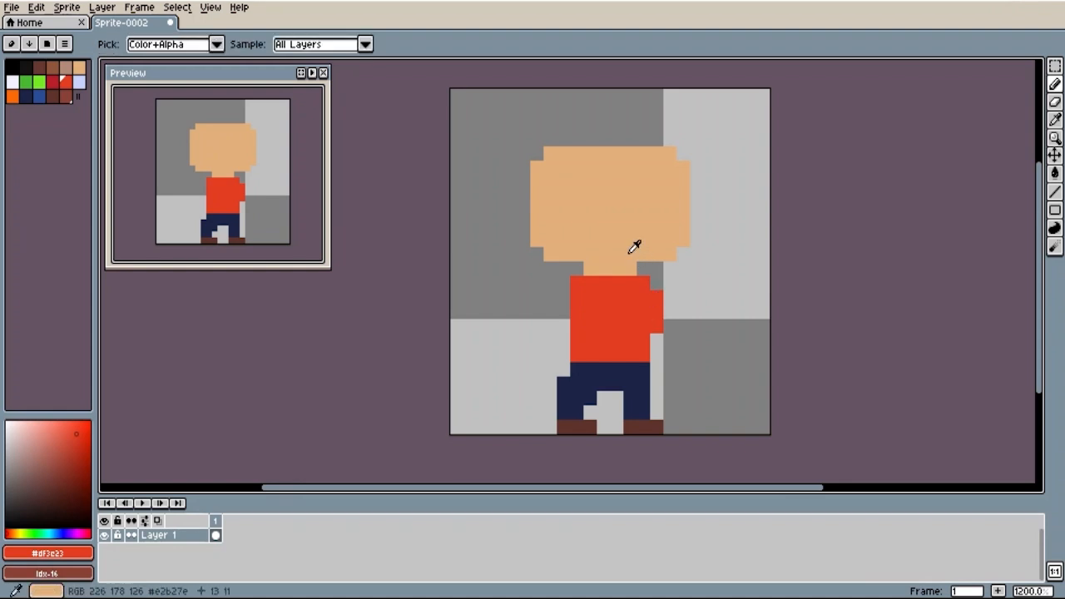
# - Paint the right forearm and hand below the sleeve, two pixels wide, with the skin tone sampled from the head
pyautogui.keyDown('alt'); pyautogui.click(623, 231); pyautogui.keyUp('alt')
pyautogui.click(658, 330)
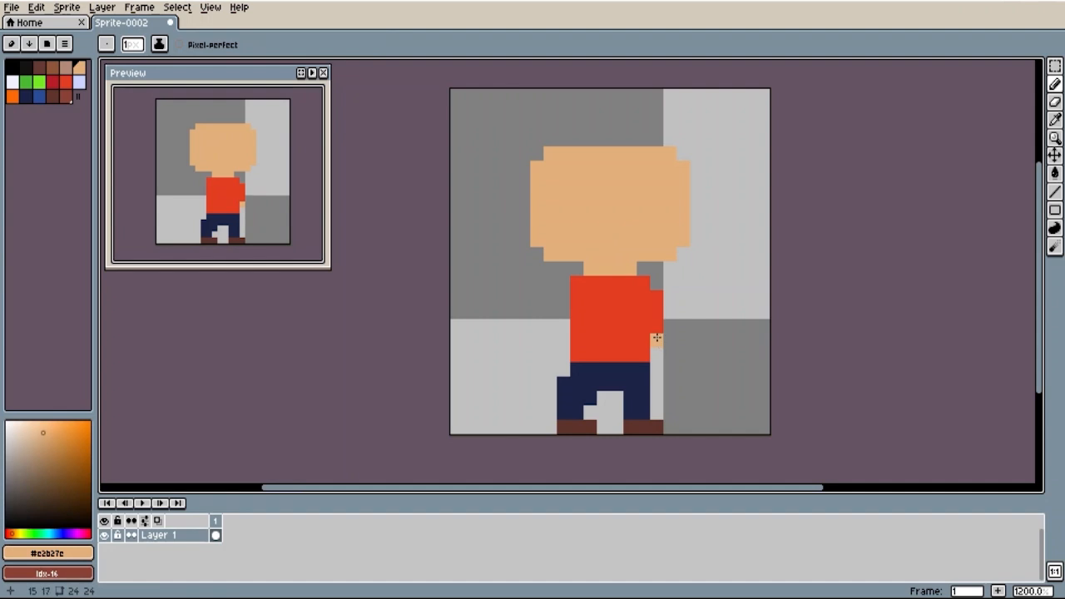
pyautogui.click(656, 340)
pyautogui.click(656, 352)
pyautogui.click(669, 369)
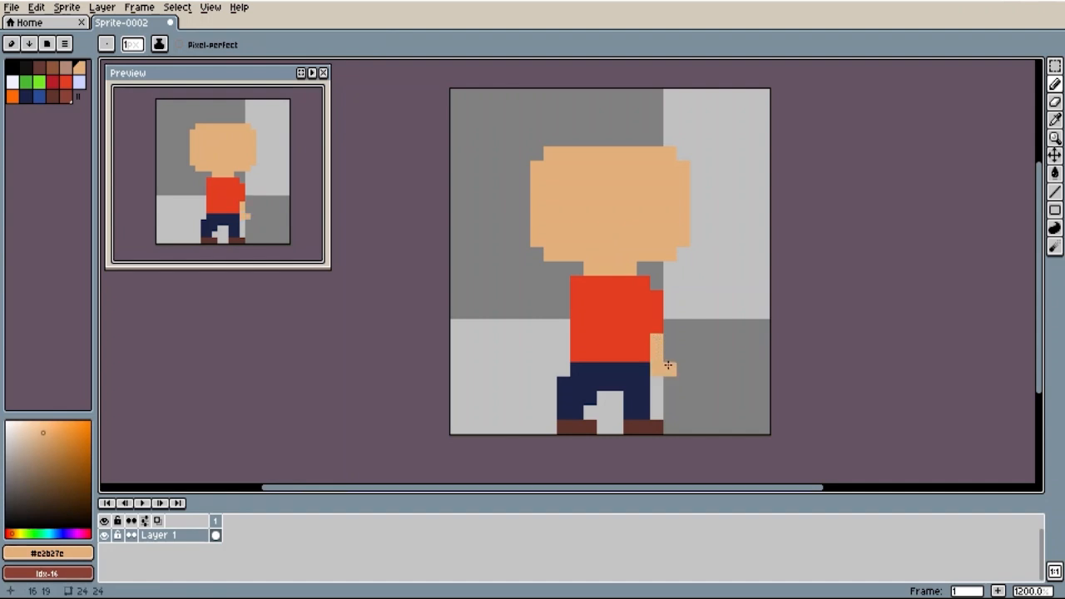
pyautogui.click(669, 354)
pyautogui.click(669, 340)
pyautogui.click(669, 326)
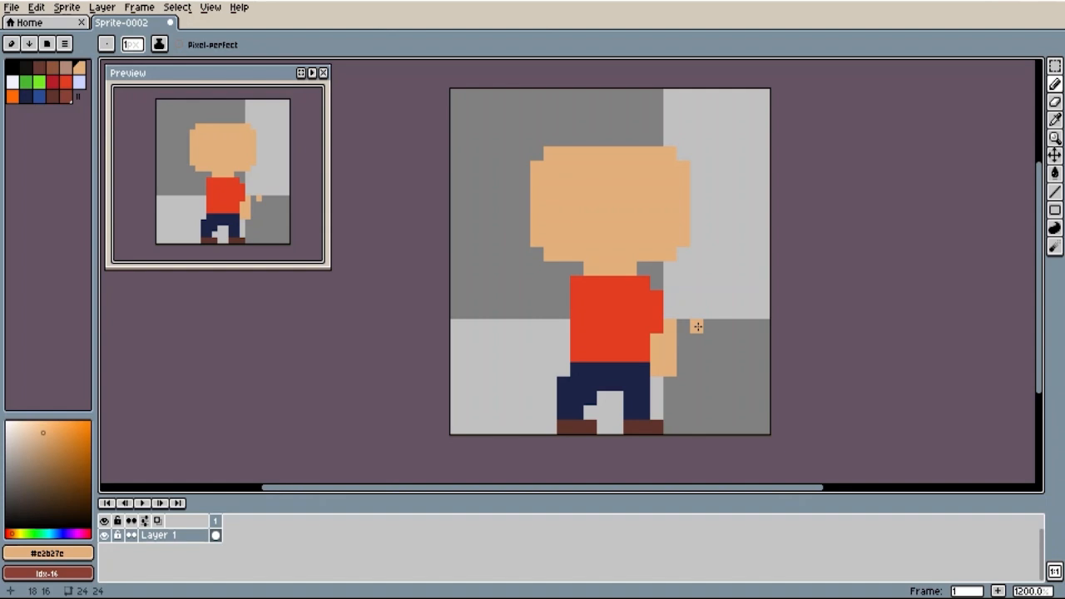
# - Add a red sleeve, one pixel wide and two pixels high, on the torso's left side using the sampled shirt color
pyautogui.keyDown('alt'); pyautogui.click(582, 295); pyautogui.keyUp('alt')
pyautogui.click(565, 294)
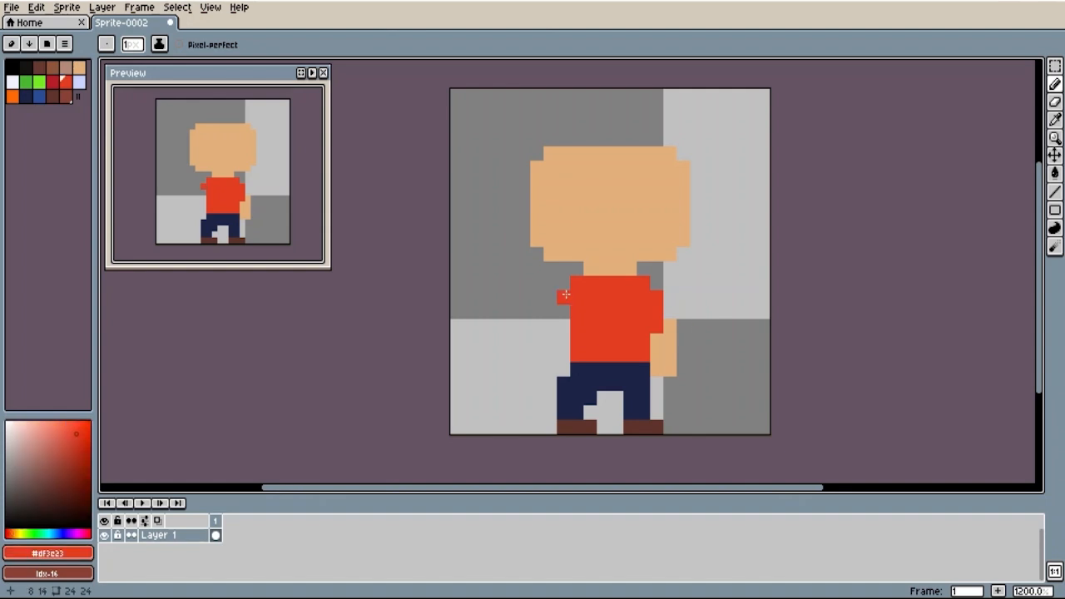
pyautogui.click(563, 310)
# - Paint the left arm and hand bending outward from the sleeve with the skin tone sampled from the head
pyautogui.press('alt')
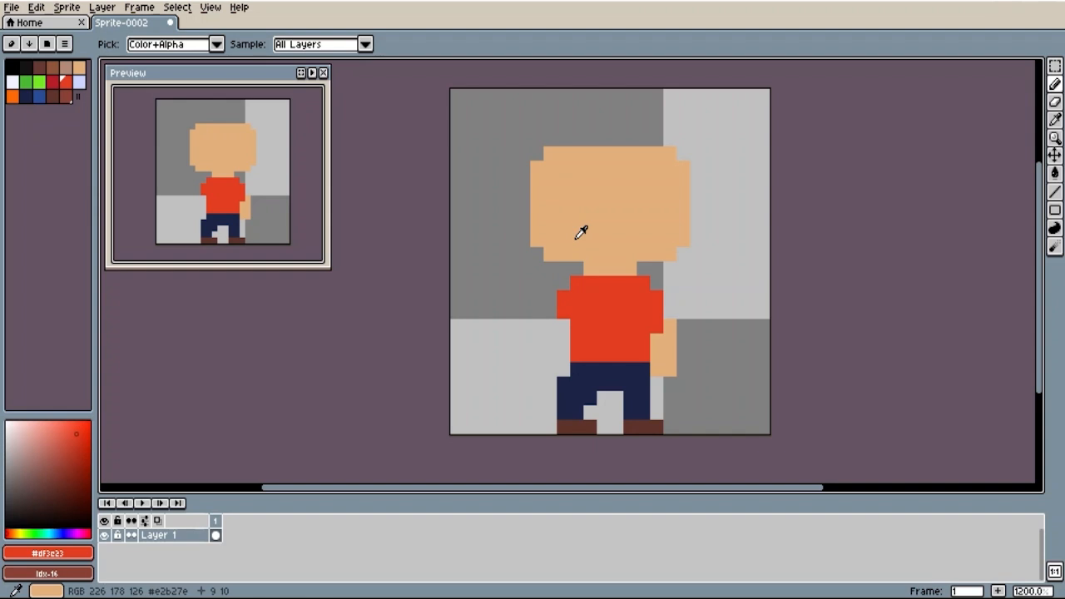
pyautogui.keyDown('alt'); pyautogui.click(576, 238); pyautogui.keyUp('alt')
pyautogui.moveTo(563, 269); pyautogui.dragTo(549, 279)
pyautogui.moveTo(537, 321)
pyautogui.mouseDown()
pyautogui.moveTo(538, 335)
pyautogui.moveTo(510, 359)
pyautogui.moveTo(546, 362)
pyautogui.moveTo(553, 335)
pyautogui.moveTo(535, 351)
pyautogui.mouseUp()
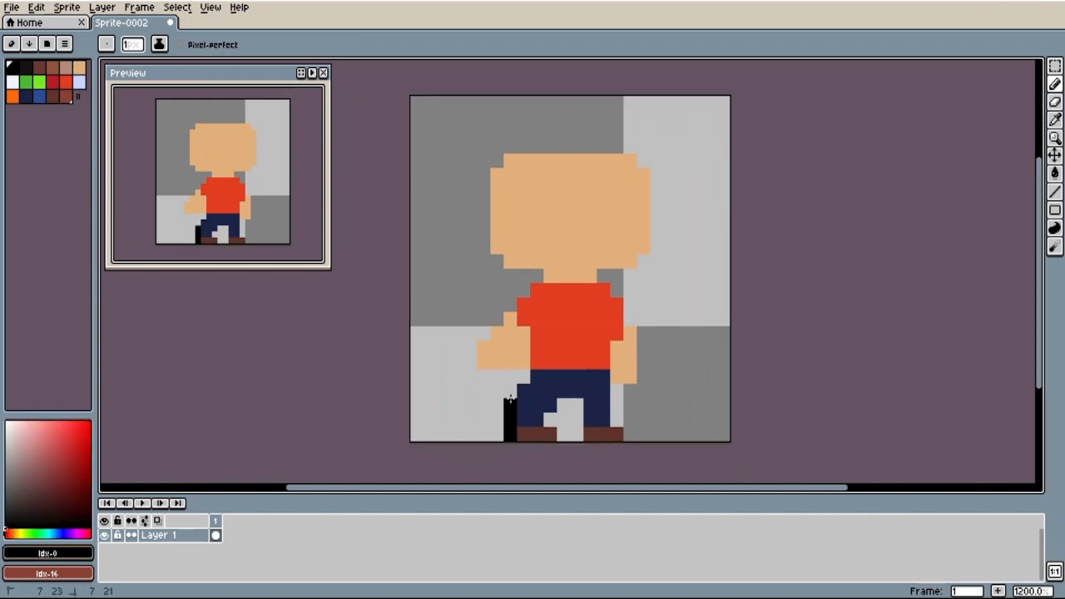
# - Outline the whole character in black, one pixel thick, and fill the gap between the legs with black
pyautogui.moveTo(511, 401)
pyautogui.mouseDown()
pyautogui.moveTo(521, 376)
pyautogui.moveTo(480, 373)
pyautogui.moveTo(469, 350)
pyautogui.moveTo(535, 276)
pyautogui.moveTo(514, 276)
pyautogui.moveTo(487, 248)
pyautogui.moveTo(482, 202)
pyautogui.mouseUp()
pyautogui.hotkey('ctrl', 'z')
pyautogui.moveTo(484, 247)
pyautogui.mouseDown()
pyautogui.moveTo(484, 171)
pyautogui.moveTo(504, 150)
pyautogui.moveTo(647, 161)
pyautogui.moveTo(663, 250)
pyautogui.moveTo(657, 171)
pyautogui.moveTo(647, 261)
pyautogui.moveTo(613, 283)
pyautogui.moveTo(642, 360)
pyautogui.moveTo(630, 433)
pyautogui.mouseUp()
pyautogui.moveTo(565, 433)
pyautogui.mouseDown()
pyautogui.moveTo(570, 406)
pyautogui.moveTo(562, 416)
pyautogui.mouseUp()
pyautogui.moveTo(663, 376); pyautogui.dragTo(723, 388)
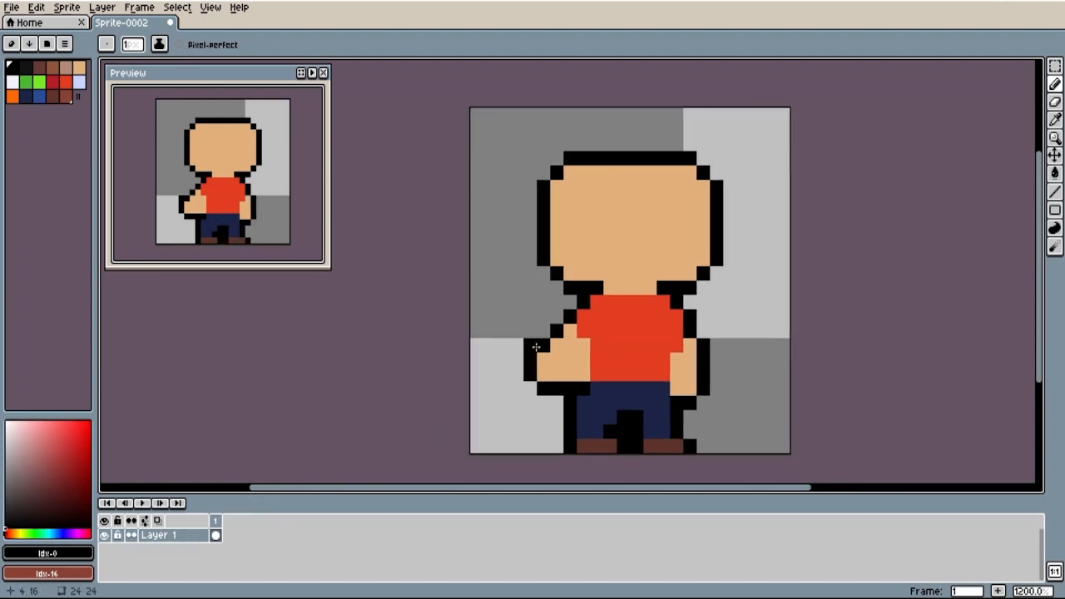
# - Slim the left hand by redrawing its black outline one pixel inward and erasing the old outer outline pixels
pyautogui.moveTo(542, 359); pyautogui.dragTo(541, 372)
pyautogui.press('e')
pyautogui.click(530, 373)
pyautogui.click(530, 359)
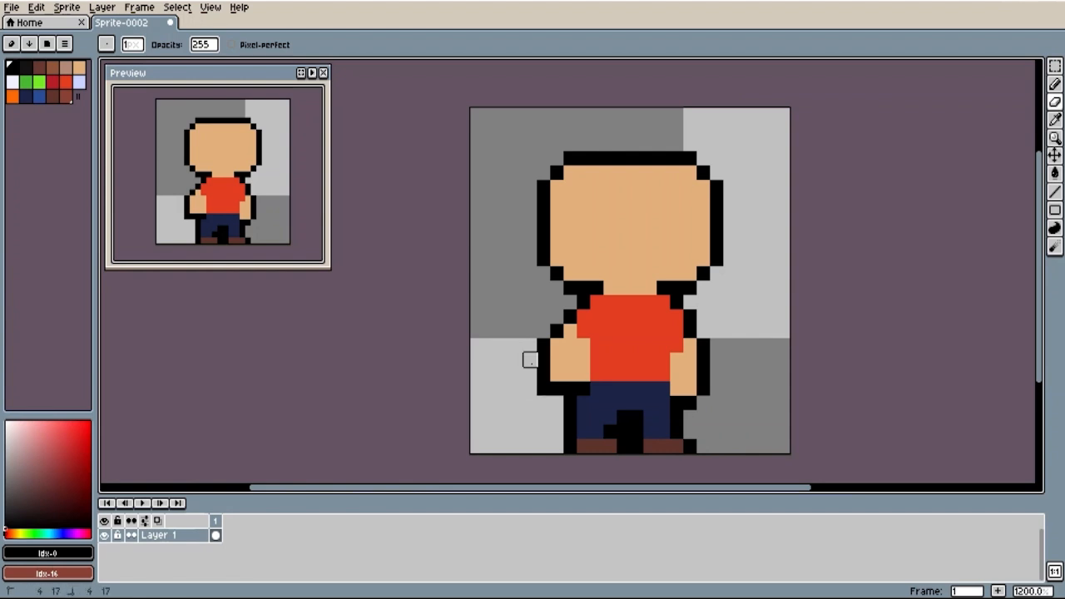
# - Shorten the right hand by one pixel, redrawing its lower black outline and erasing the leftover outline pixels
pyautogui.scroll(-2, 542, 352)
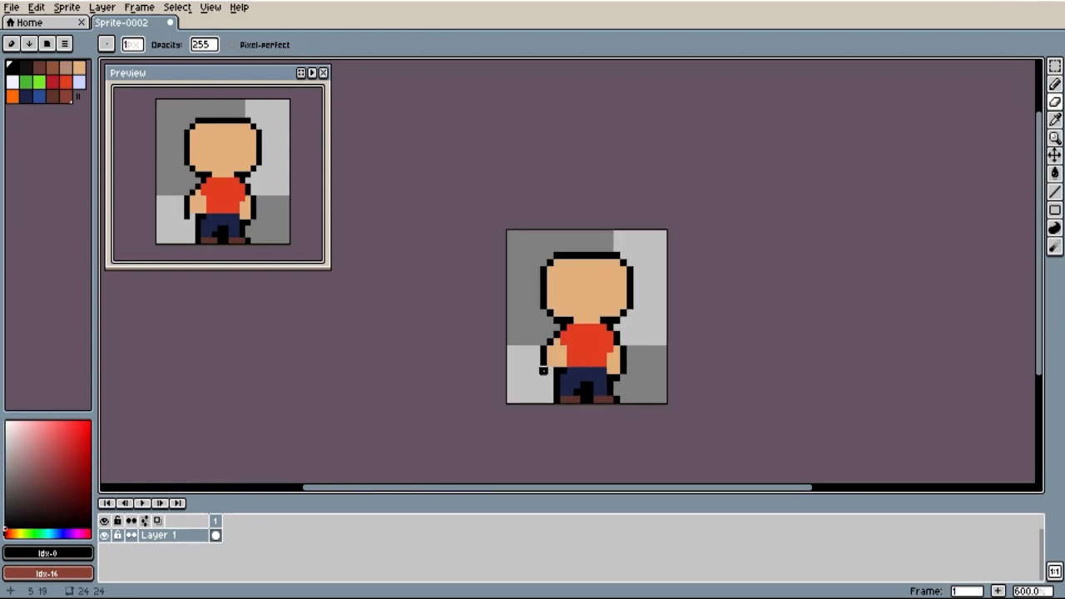
pyautogui.scroll(-1, 602, 364)
pyautogui.scroll(-1, 602, 363)
pyautogui.scroll(3, 602, 363)
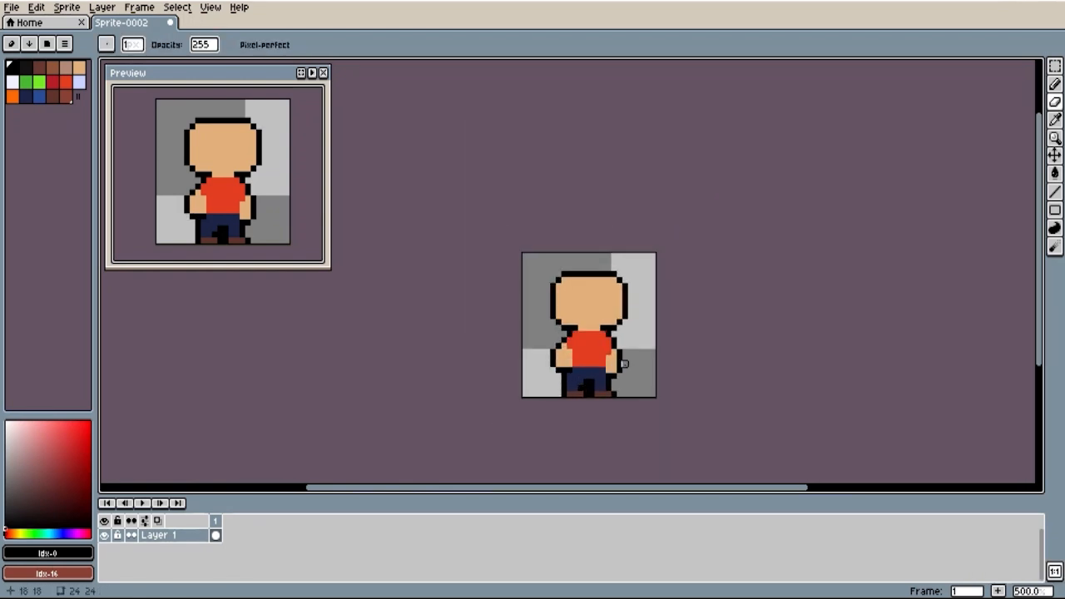
pyautogui.press('b')
pyautogui.click(601, 372)
pyautogui.press('e')
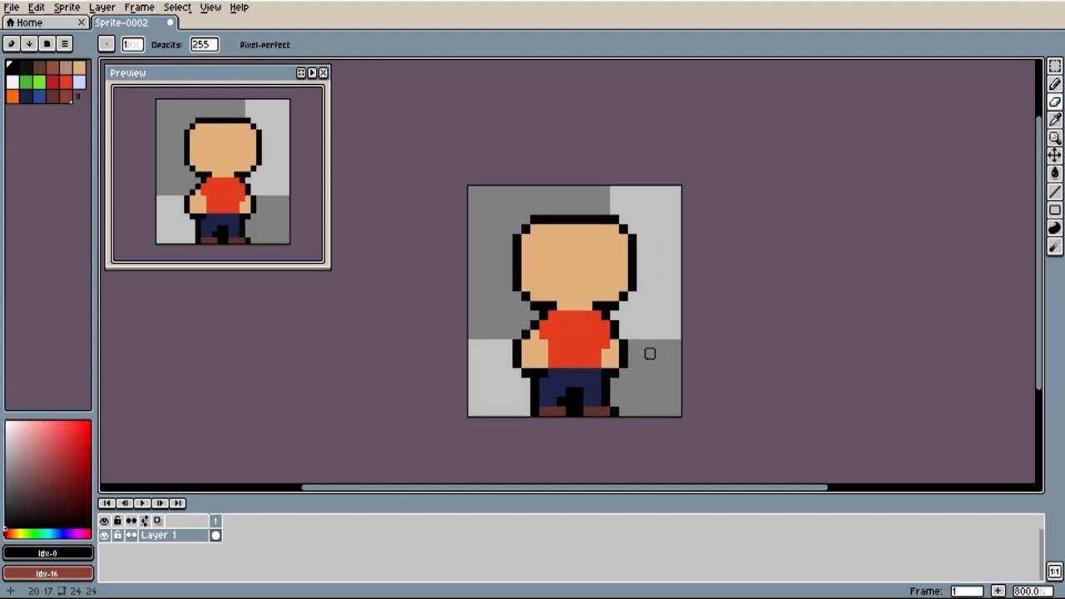
# - Draw black upper lash lines for both eyes, the right eye's two-pixel pupil and a black pixel at the left eye's outer corner
pyautogui.scroll(2, 627, 357)
pyautogui.press('b')
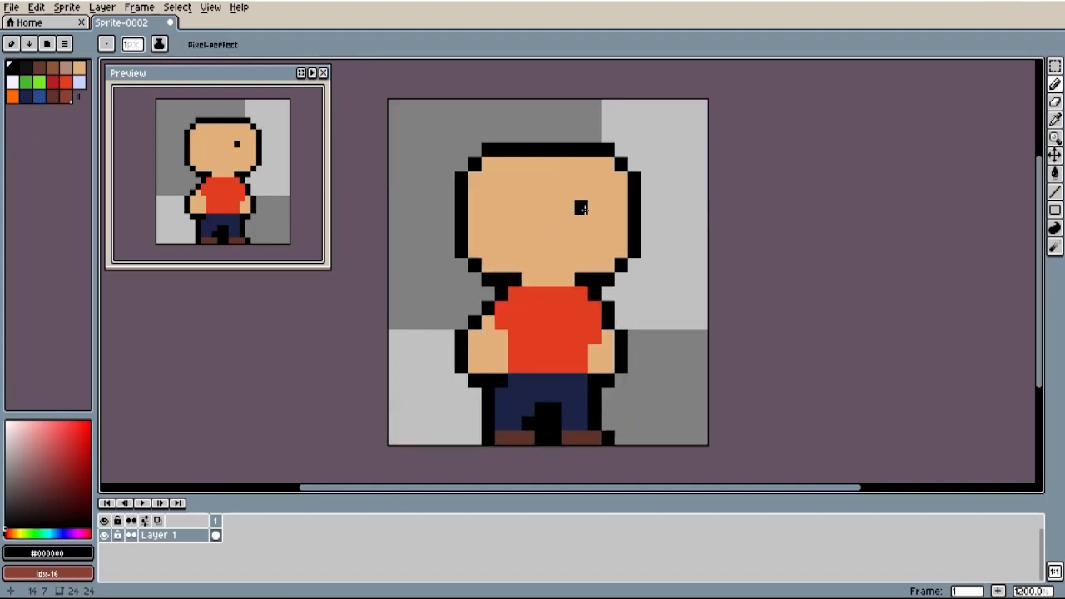
pyautogui.moveTo(581, 206); pyautogui.dragTo(615, 209)
pyautogui.click(593, 219)
pyautogui.click(607, 222)
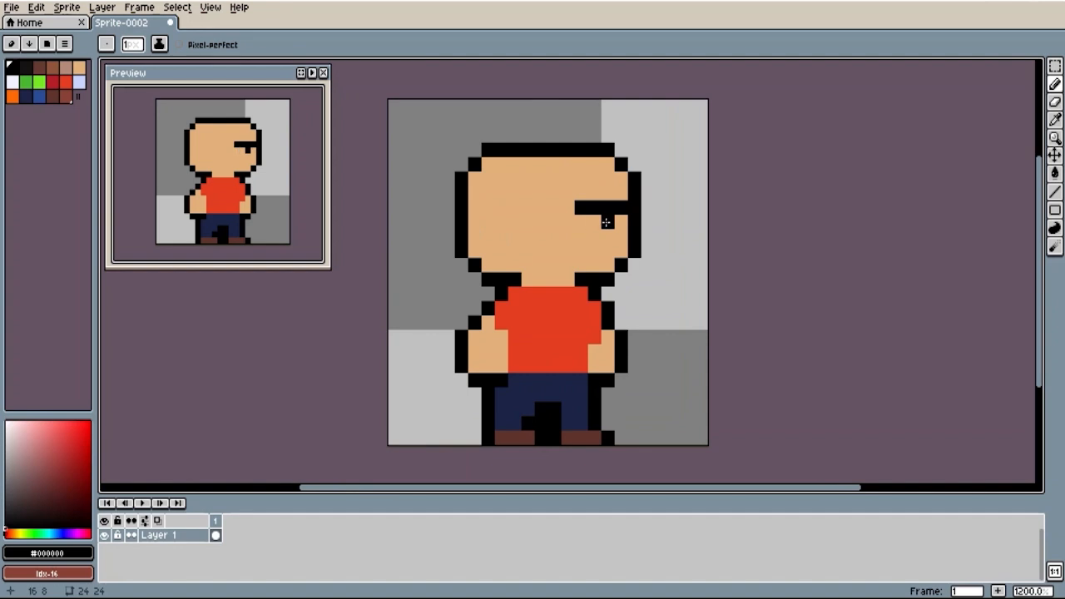
pyautogui.moveTo(541, 207)
pyautogui.mouseDown()
pyautogui.moveTo(499, 208)
pyautogui.moveTo(496, 223)
pyautogui.mouseUp()
pyautogui.click(487, 221)
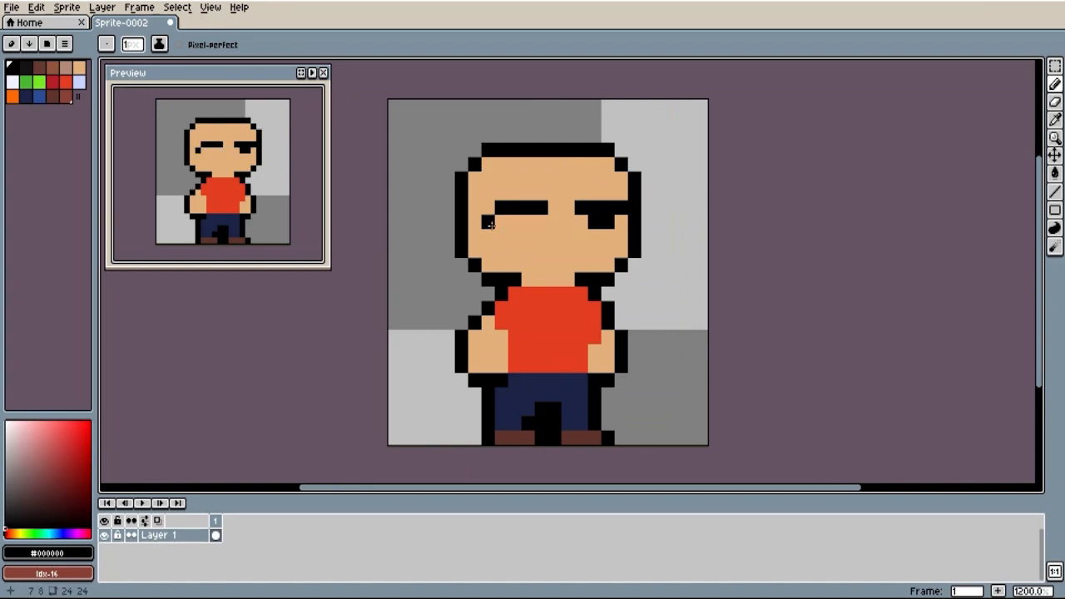
# - Fill both eyes with white two pixels tall beneath the lash lines, and paint a two-pixel black pupil in the left eye
pyautogui.click(12, 82)
pyautogui.click(501, 222)
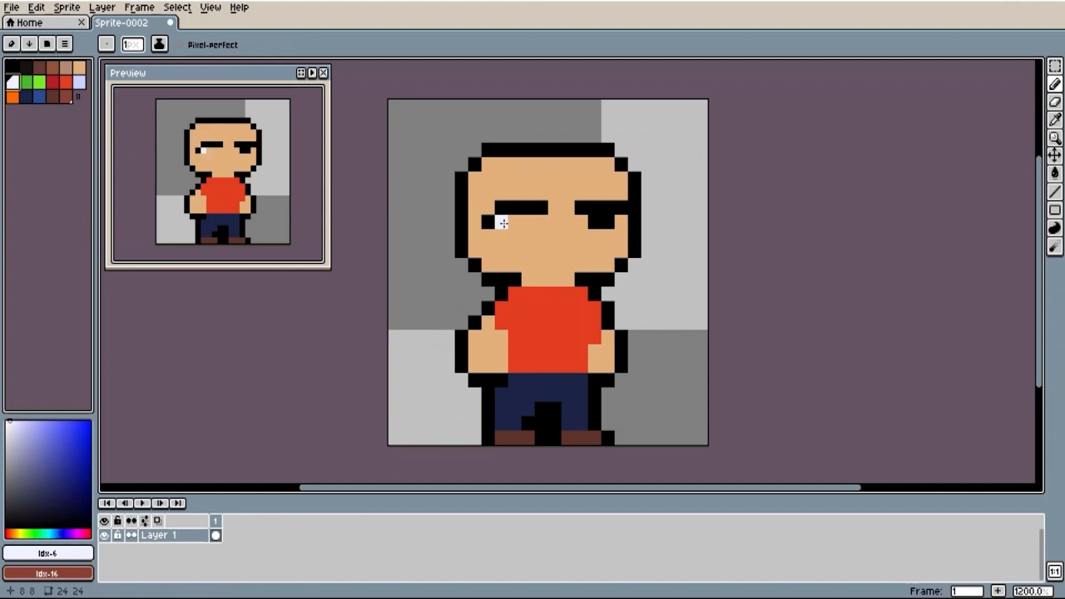
pyautogui.click(500, 235)
pyautogui.click(541, 221)
pyautogui.moveTo(537, 224)
pyautogui.mouseDown()
pyautogui.moveTo(513, 226)
pyautogui.moveTo(595, 233)
pyautogui.moveTo(620, 221)
pyautogui.mouseUp()
pyautogui.keyDown('alt'); pyautogui.click(601, 221); pyautogui.keyUp('alt')
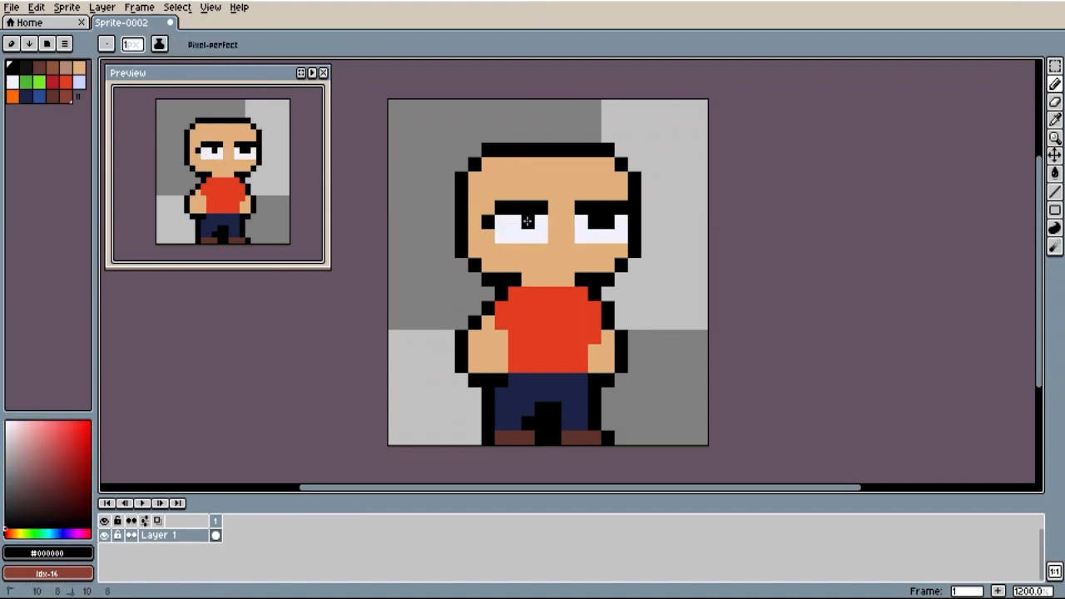
pyautogui.moveTo(527, 221); pyautogui.dragTo(514, 221)
# - Add one bright green iris pixel (#77e825) in the lower row of each eye, below the pupil
pyautogui.click(39, 82)
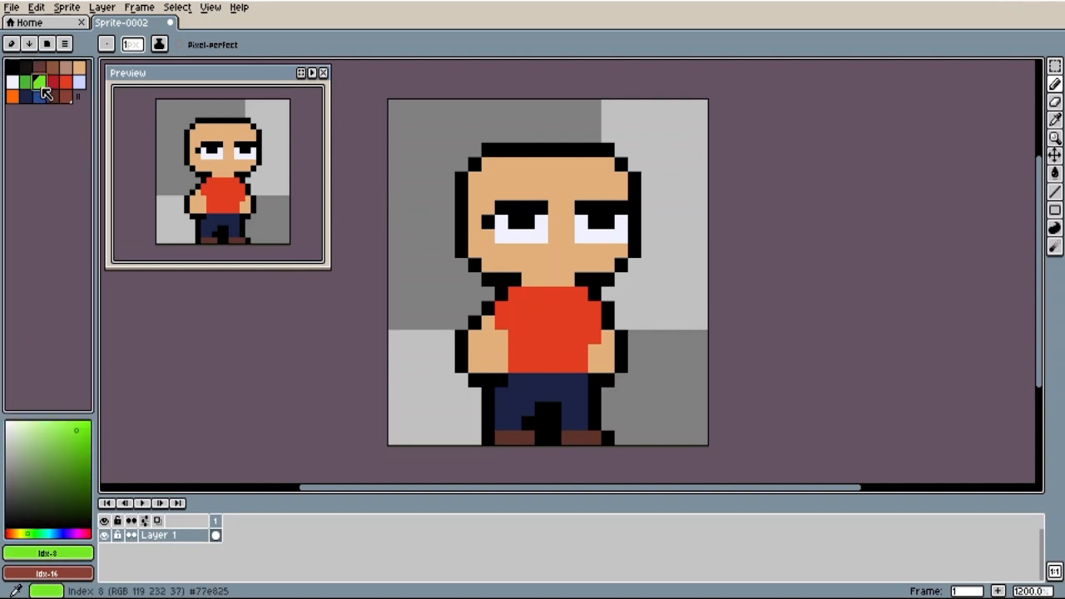
pyautogui.click(528, 237)
pyautogui.click(580, 237)
pyautogui.click(594, 238)
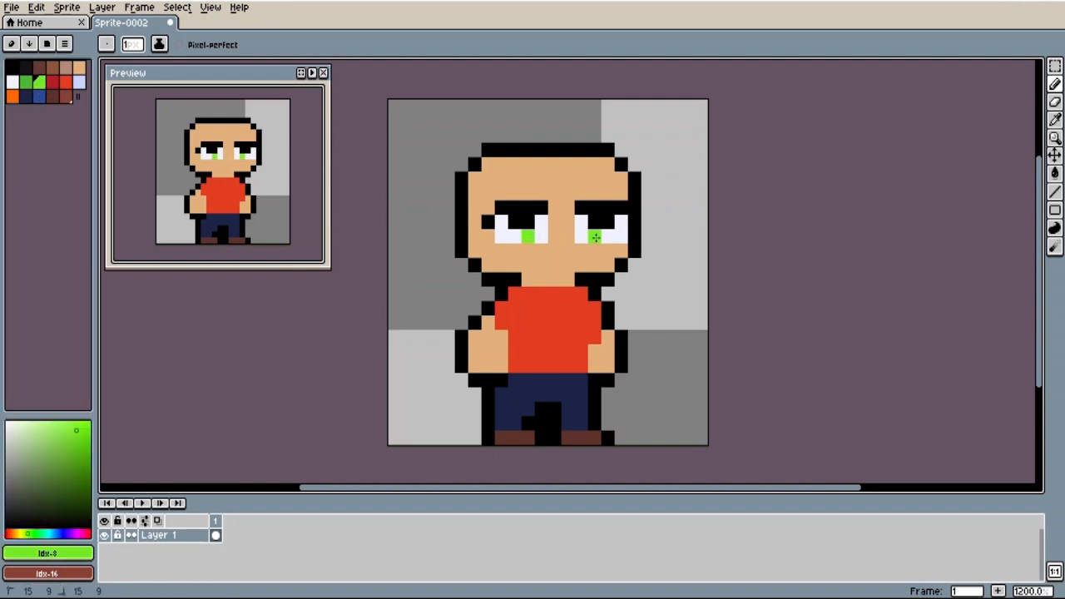
# - Paint a darker green pixel on each side of the bright green iris pixel in both eyes
pyautogui.click(27, 82)
pyautogui.click(514, 237)
pyautogui.click(541, 237)
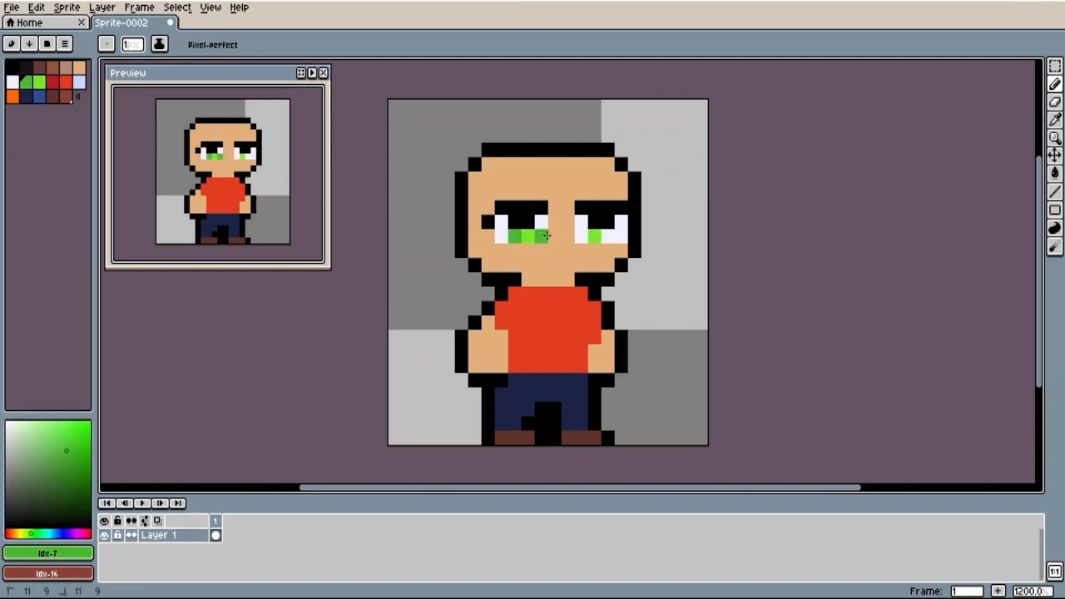
pyautogui.click(580, 237)
pyautogui.click(607, 237)
pyautogui.keyDown('alt'); pyautogui.click(598, 215); pyautogui.keyUp('alt')
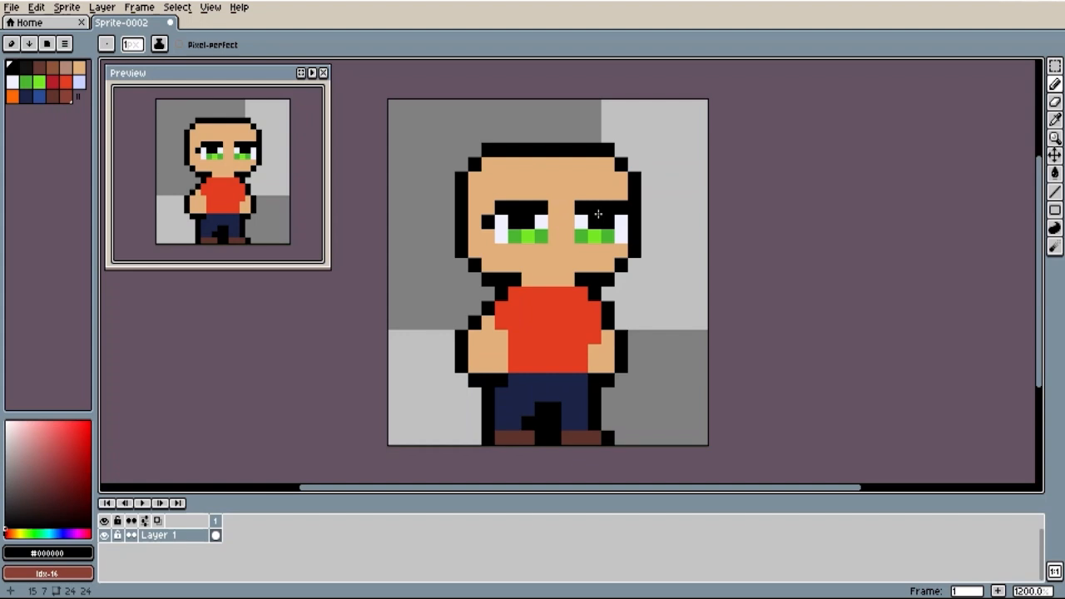
# - Shade the face's left edge, the nose bridge, the neck and the right hand with the darker skin tone
pyautogui.keyDown('alt'); pyautogui.click(487, 262); pyautogui.keyUp('alt')
pyautogui.moveTo(478, 258); pyautogui.dragTo(475, 181)
pyautogui.click(488, 165)
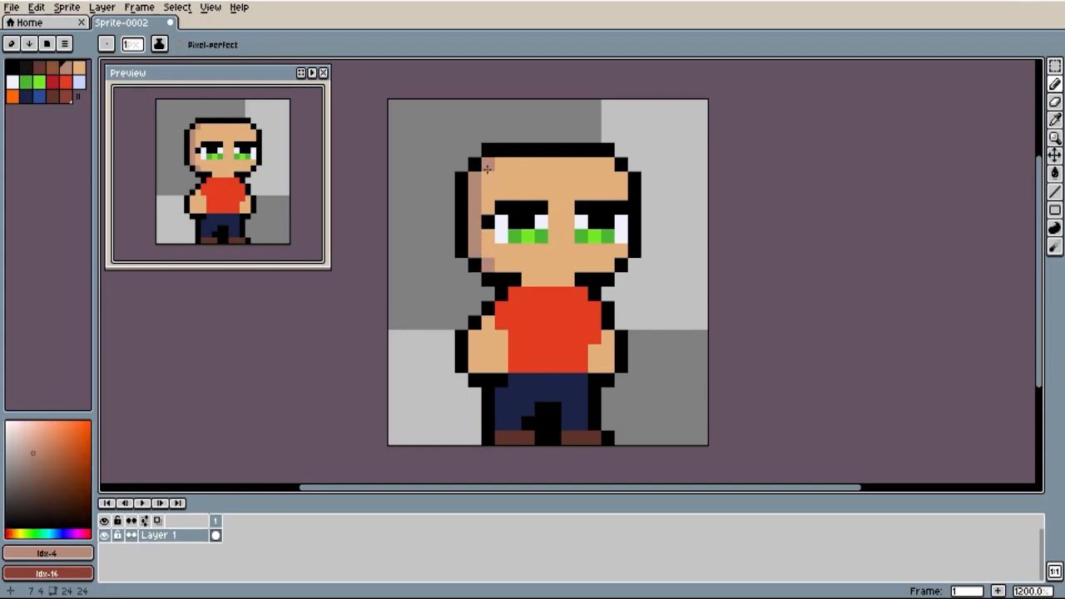
pyautogui.click(562, 218)
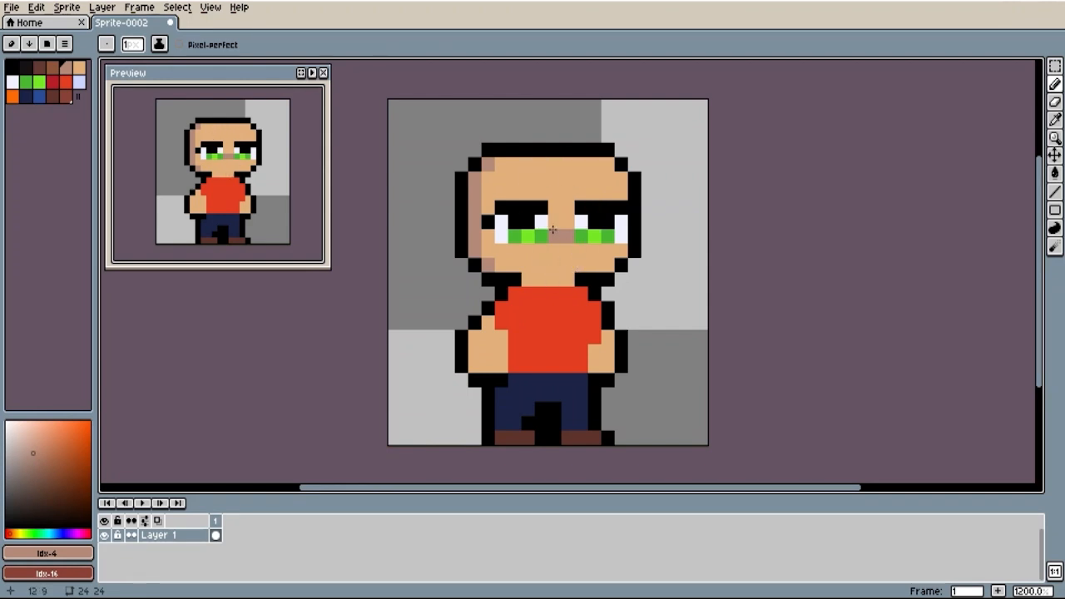
pyautogui.moveTo(567, 279); pyautogui.dragTo(528, 279)
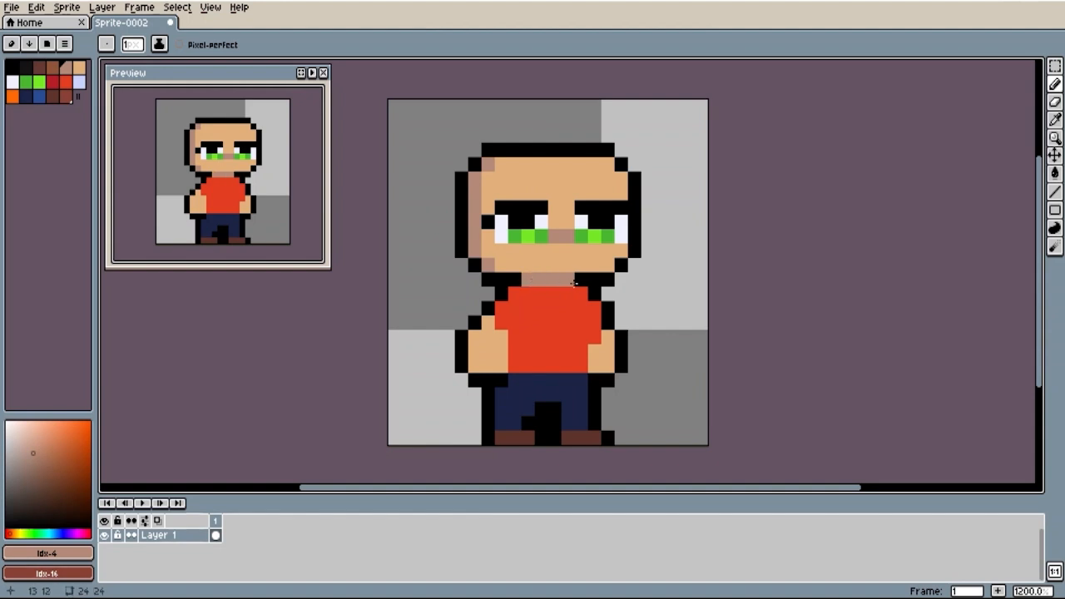
pyautogui.moveTo(607, 336)
pyautogui.mouseDown()
pyautogui.moveTo(604, 366)
pyautogui.moveTo(594, 352)
pyautogui.mouseUp()
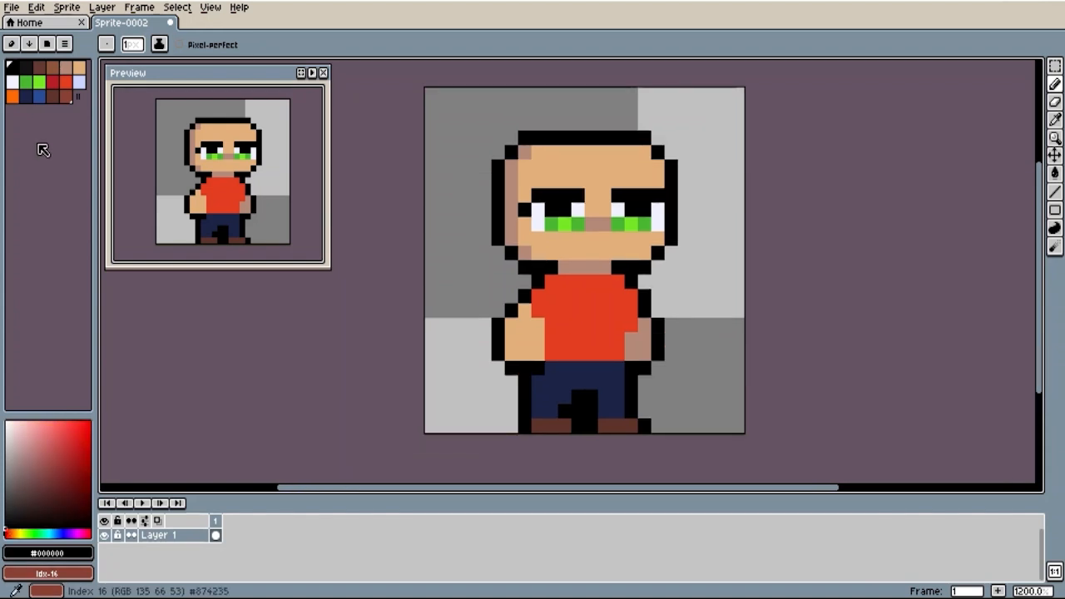
# - Extend the red shirt one pixel lower with an extra red pixel at the left hip, and add a black pixel beside the left hand
pyautogui.click(64, 81)
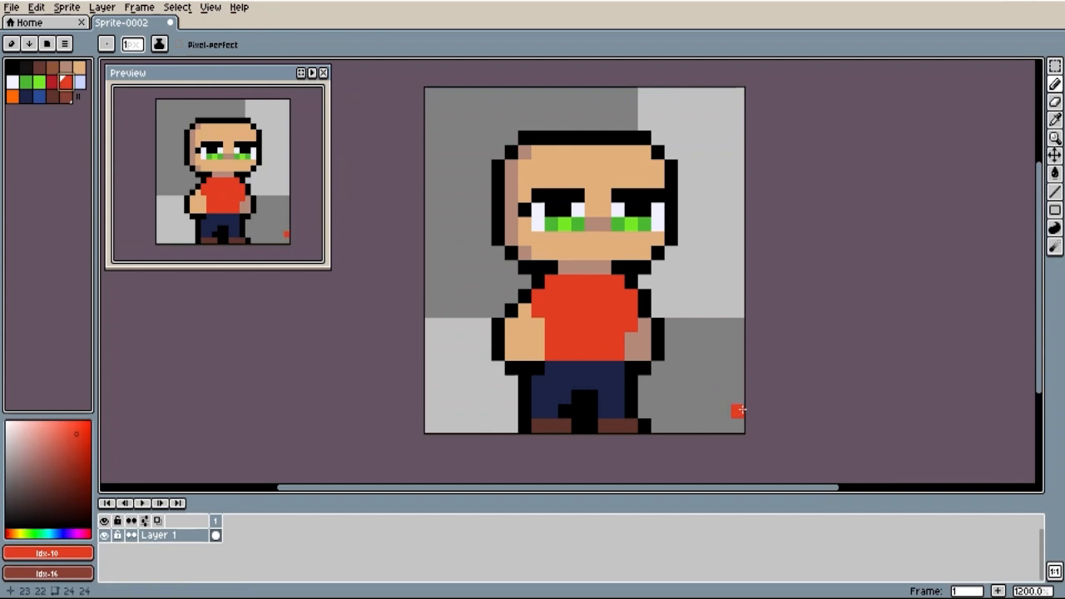
pyautogui.click(614, 363)
pyautogui.moveTo(614, 363); pyautogui.dragTo(553, 364)
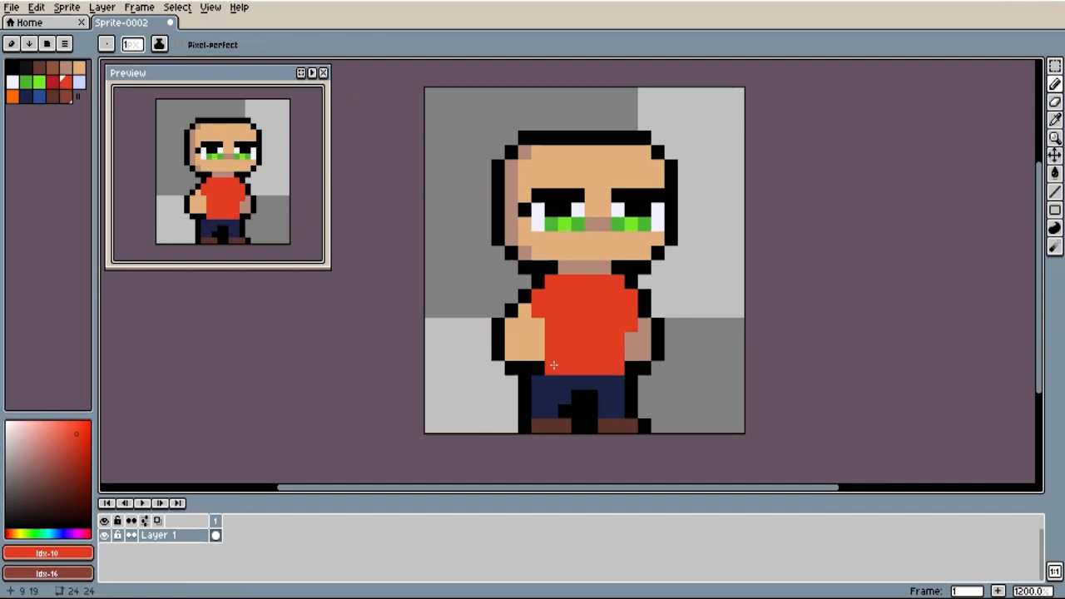
pyautogui.click(538, 380)
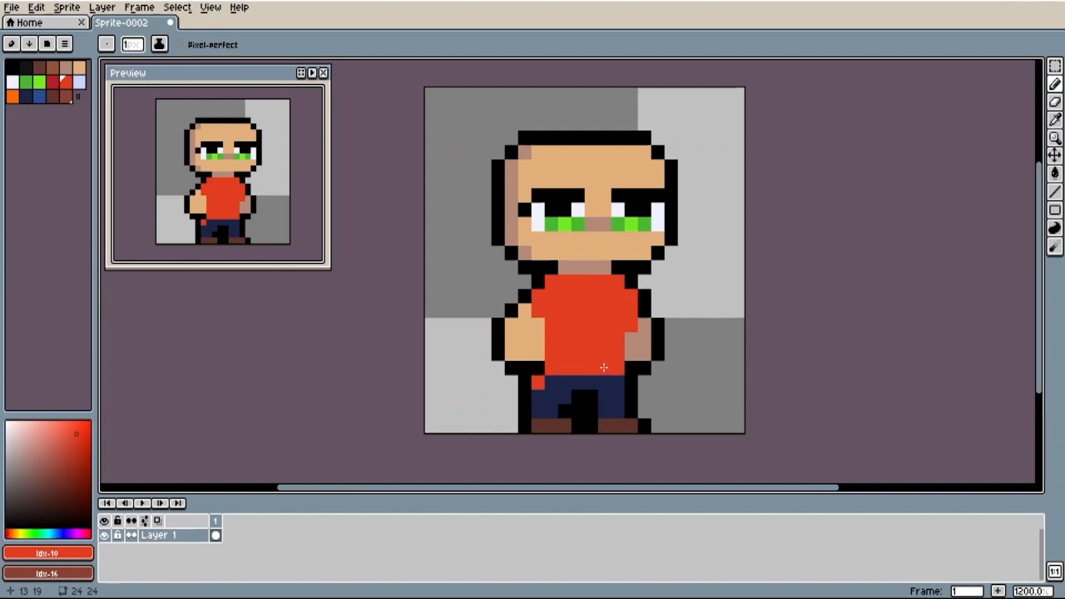
pyautogui.keyDown('alt'); pyautogui.click(539, 368); pyautogui.keyUp('alt')
pyautogui.click(549, 359)
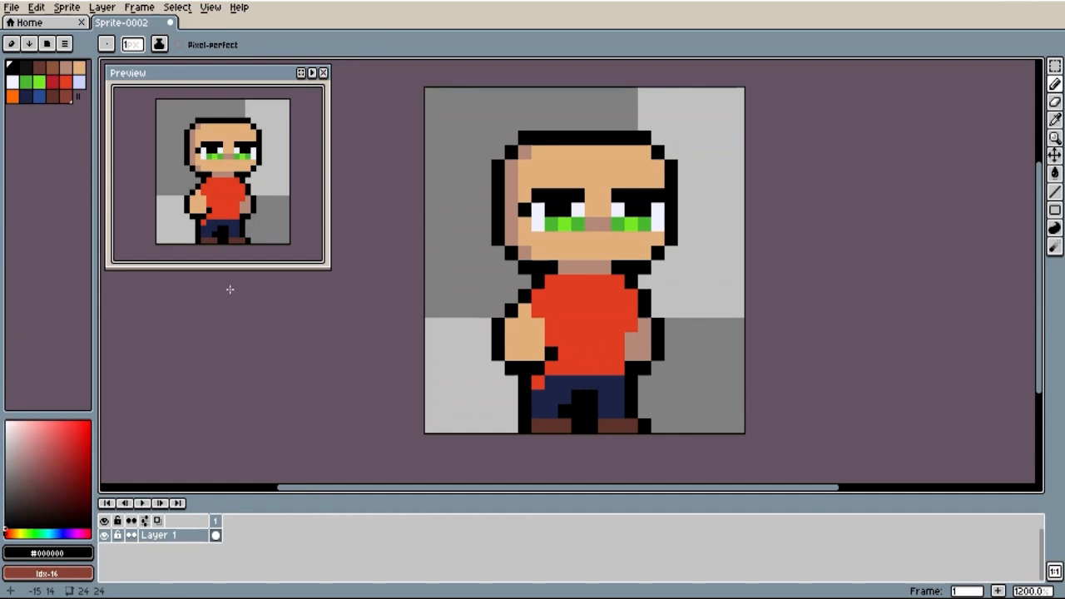
# - Paint a one-pixel-wide white stripe down the shirt from the collar to the hem, stepping one pixel right below the collar
pyautogui.click(12, 80)
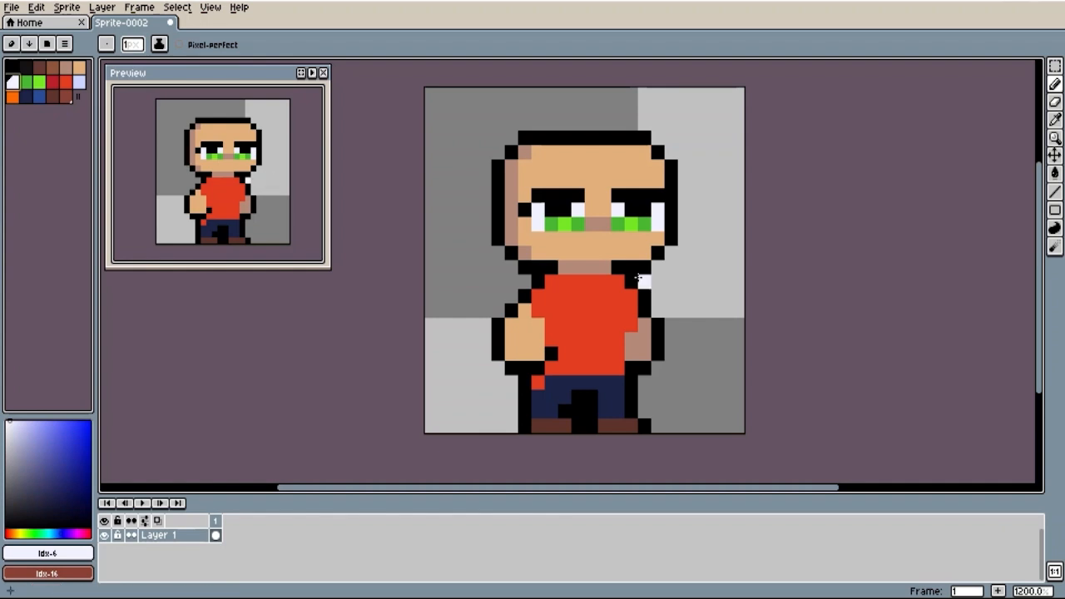
pyautogui.click(592, 280)
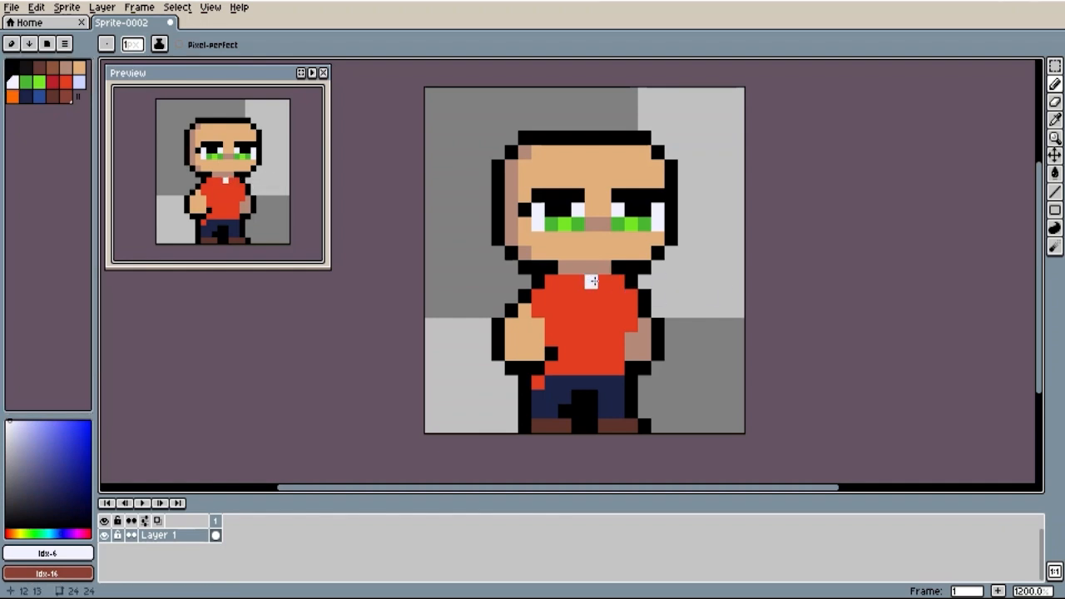
pyautogui.moveTo(591, 283); pyautogui.dragTo(600, 366)
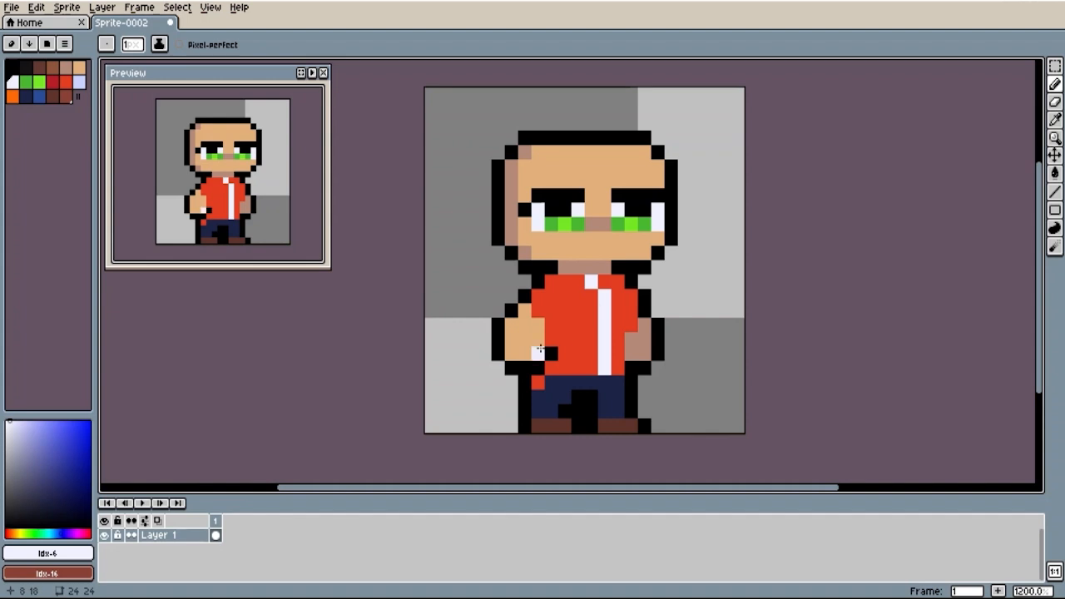
# - Paint a small orange flame in the canvas's upper-right corner and undo the stray orange pixel on the head outline
pyautogui.click(12, 97)
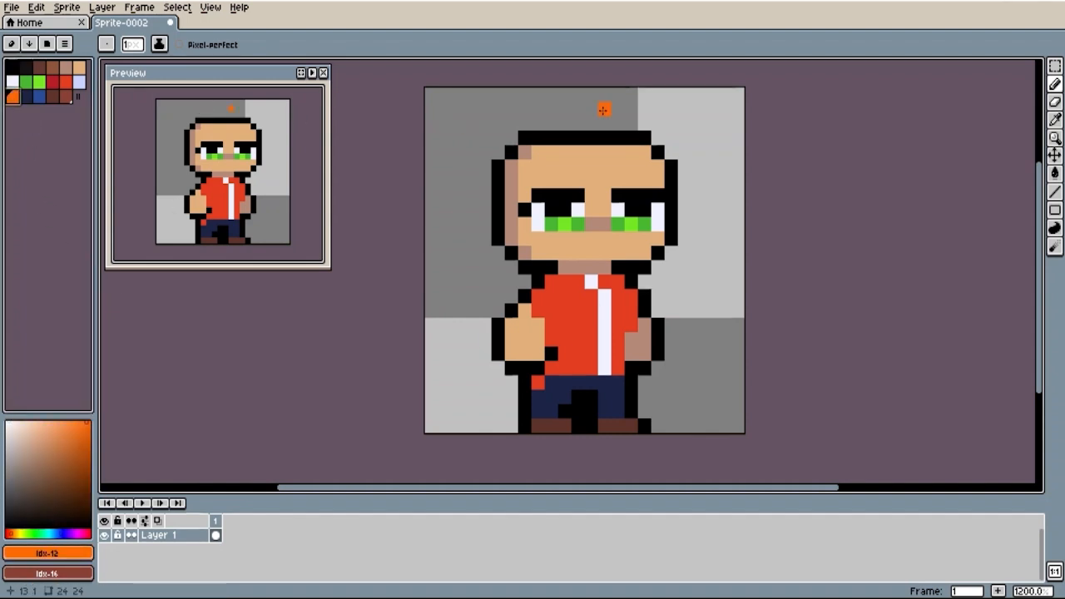
pyautogui.moveTo(736, 92)
pyautogui.mouseDown()
pyautogui.moveTo(702, 122)
pyautogui.moveTo(684, 123)
pyautogui.moveTo(680, 148)
pyautogui.moveTo(726, 140)
pyautogui.mouseUp()
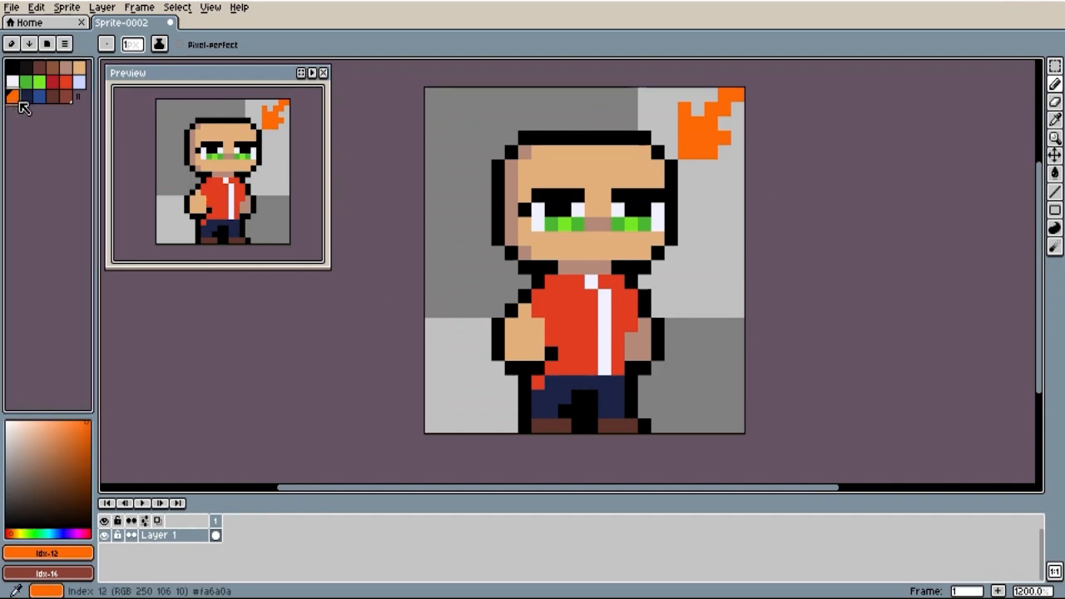
pyautogui.click(496, 238)
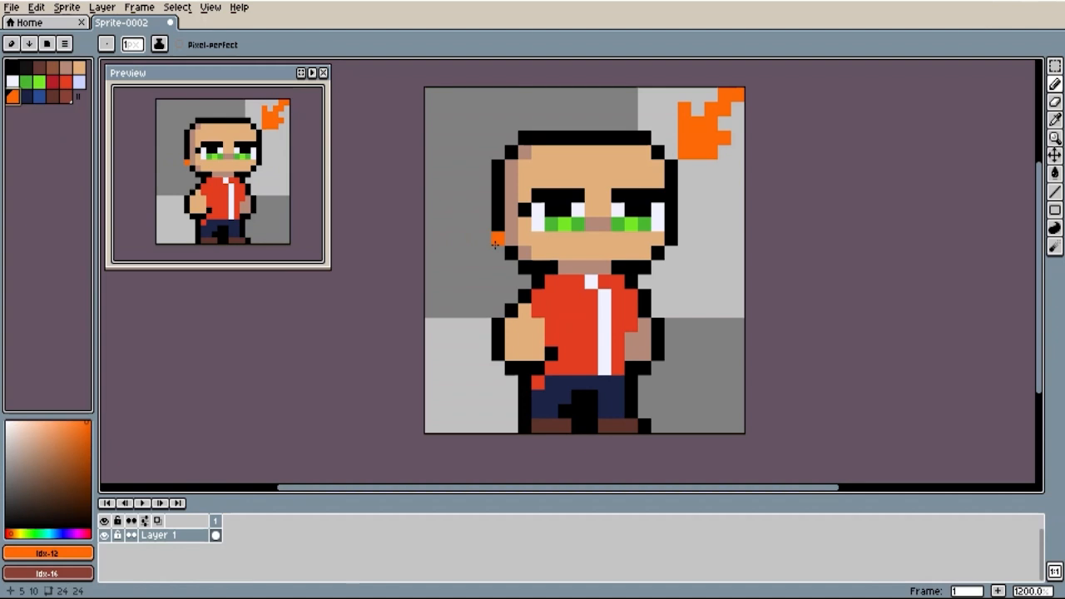
pyautogui.hotkey('ctrl', 'z')
# - Paint orange highlights on the shirt's chest on both sides of the white stripe
pyautogui.moveTo(592, 296); pyautogui.dragTo(564, 297)
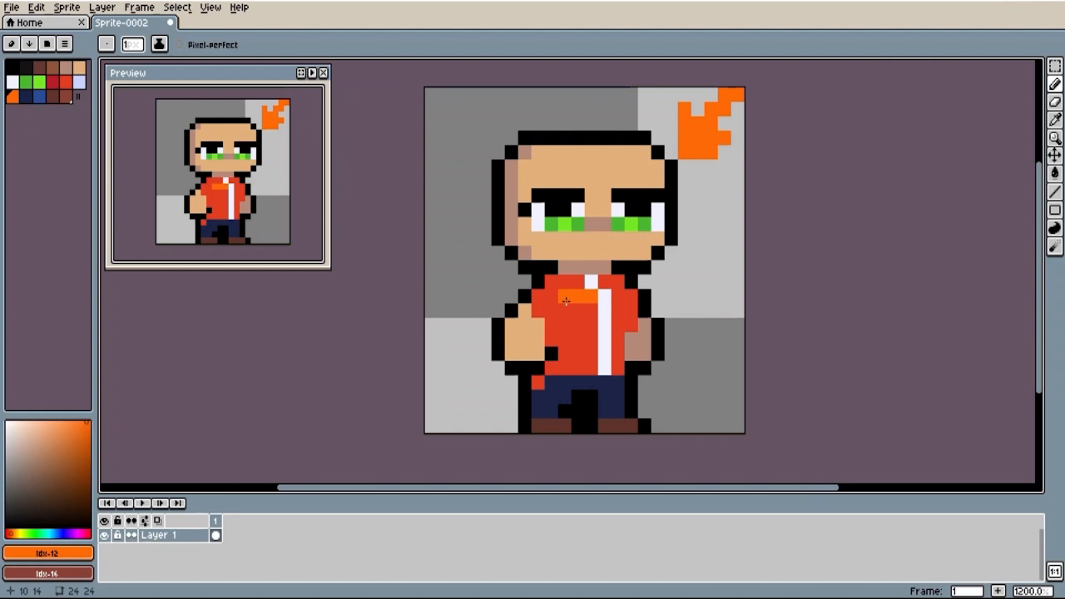
pyautogui.moveTo(564, 300)
pyautogui.mouseDown()
pyautogui.moveTo(566, 327)
pyautogui.moveTo(584, 326)
pyautogui.moveTo(592, 309)
pyautogui.moveTo(580, 312)
pyautogui.mouseUp()
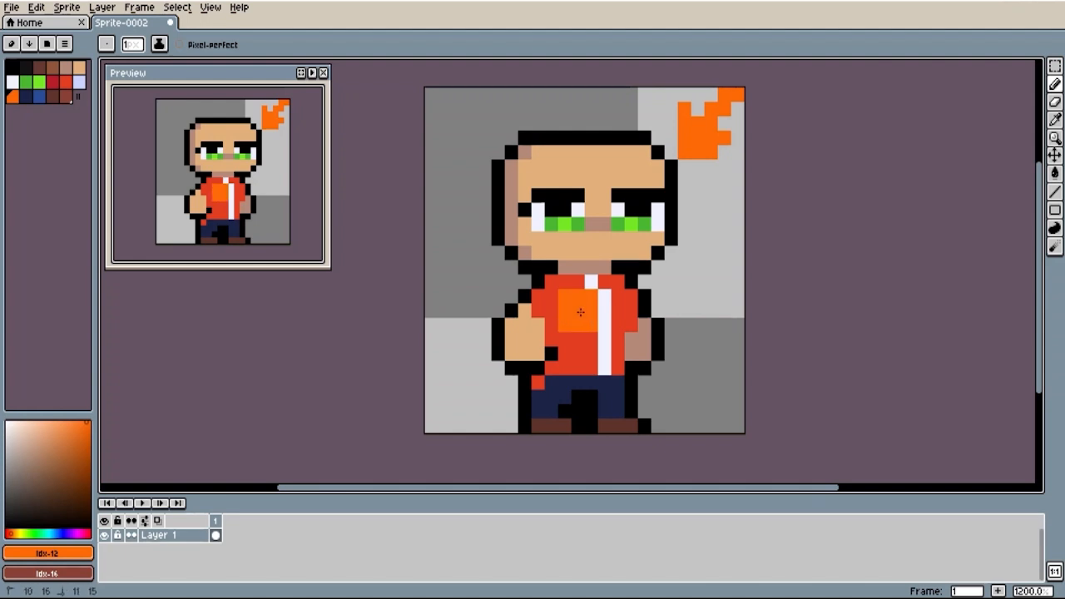
pyautogui.click(616, 333)
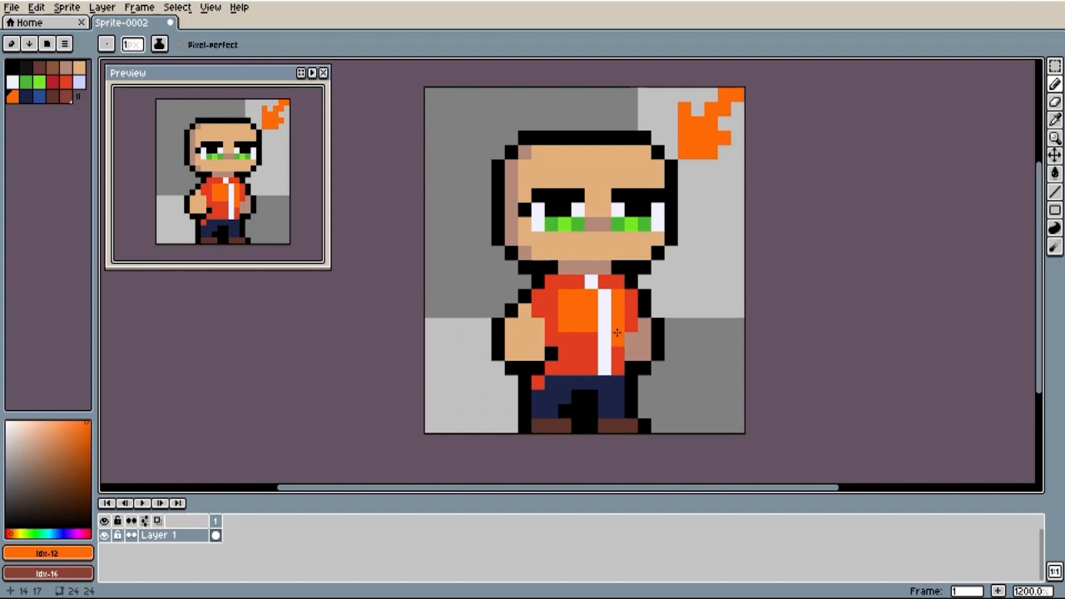
pyautogui.click(591, 335)
pyautogui.click(582, 336)
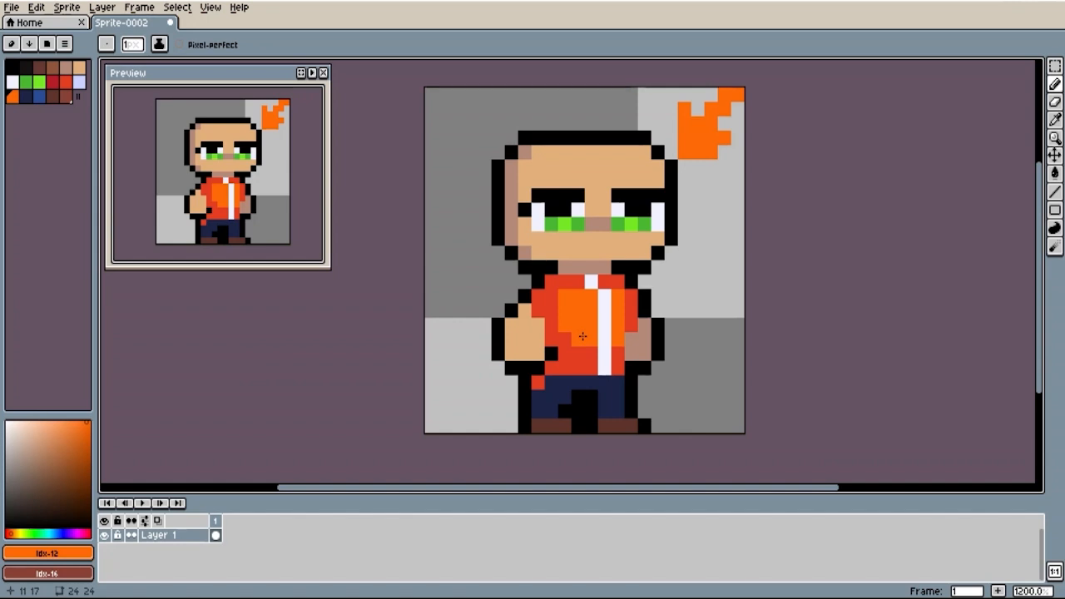
# - Highlight the upper parts of both trouser legs with lighter blue and two pixels of each shoe with lighter brown (#874235)
pyautogui.click(39, 94)
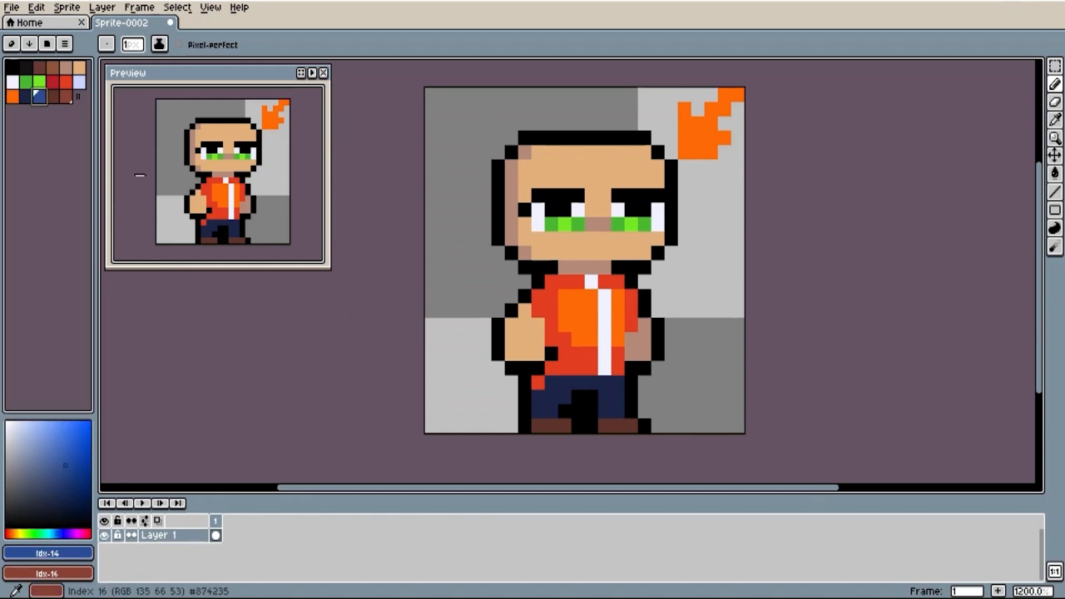
pyautogui.moveTo(549, 398)
pyautogui.mouseDown()
pyautogui.moveTo(577, 385)
pyautogui.moveTo(619, 395)
pyautogui.mouseUp()
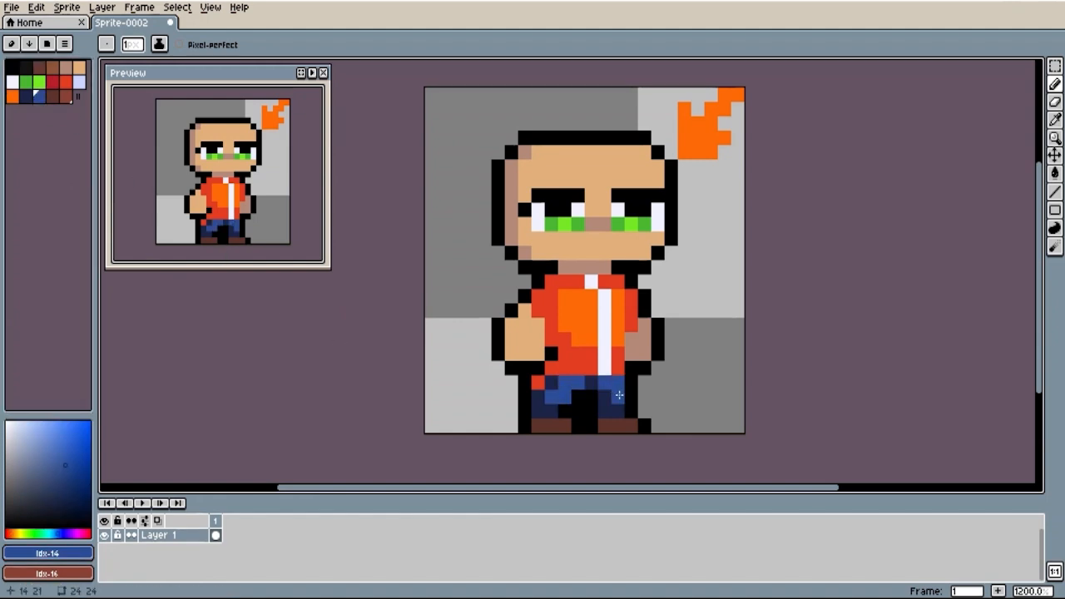
pyautogui.click(65, 96)
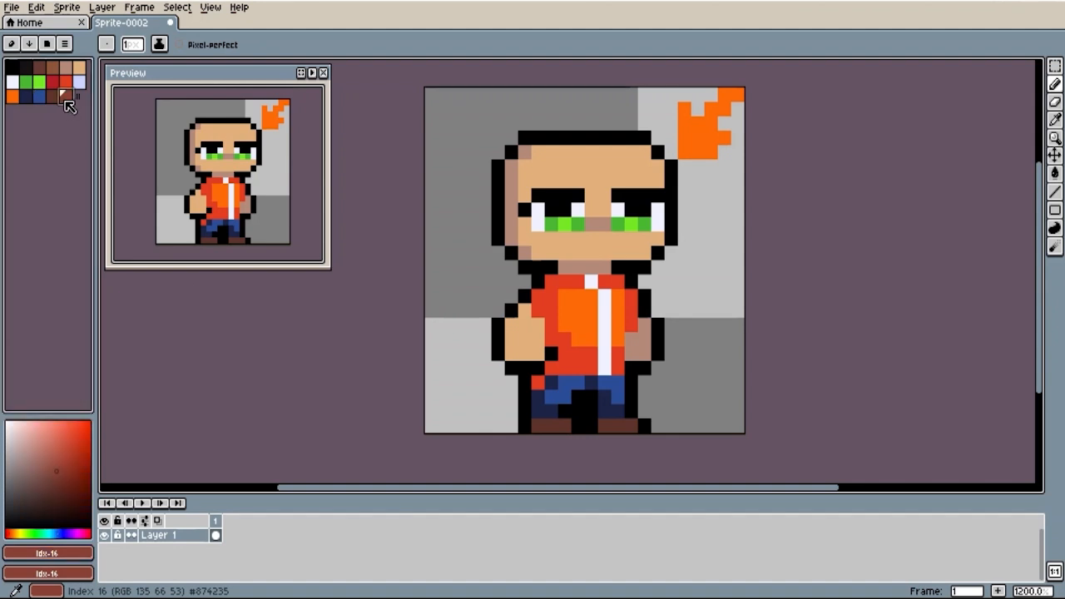
pyautogui.moveTo(552, 426); pyautogui.dragTo(564, 426)
pyautogui.click(615, 427)
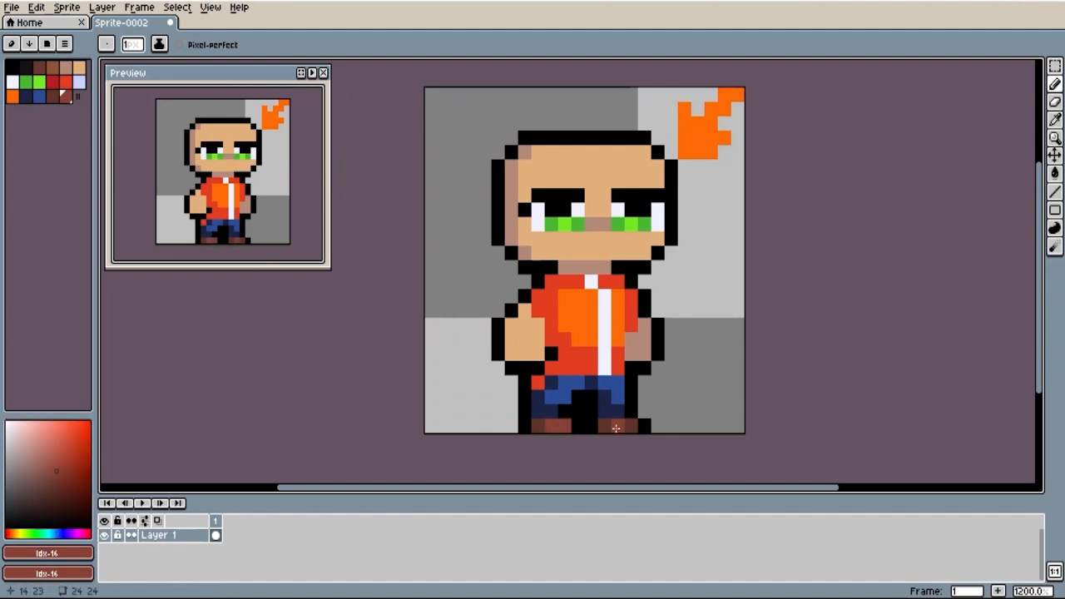
pyautogui.click(629, 428)
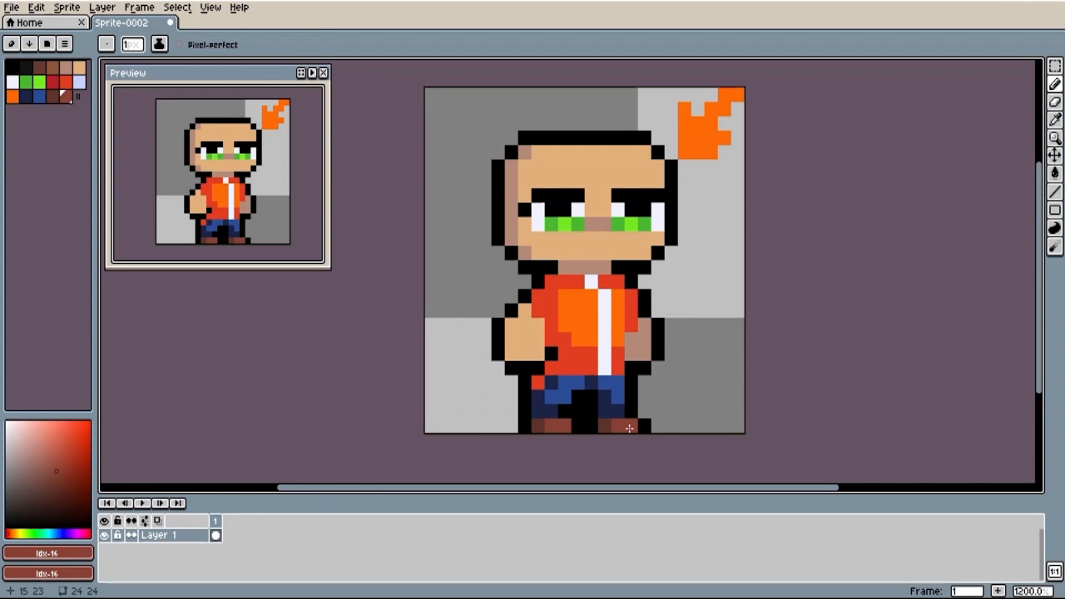
# - Shade the shirt's top row beside the stripe with dark red, and tint the stripe's top and bottom pixels pale lavender
pyautogui.click(52, 82)
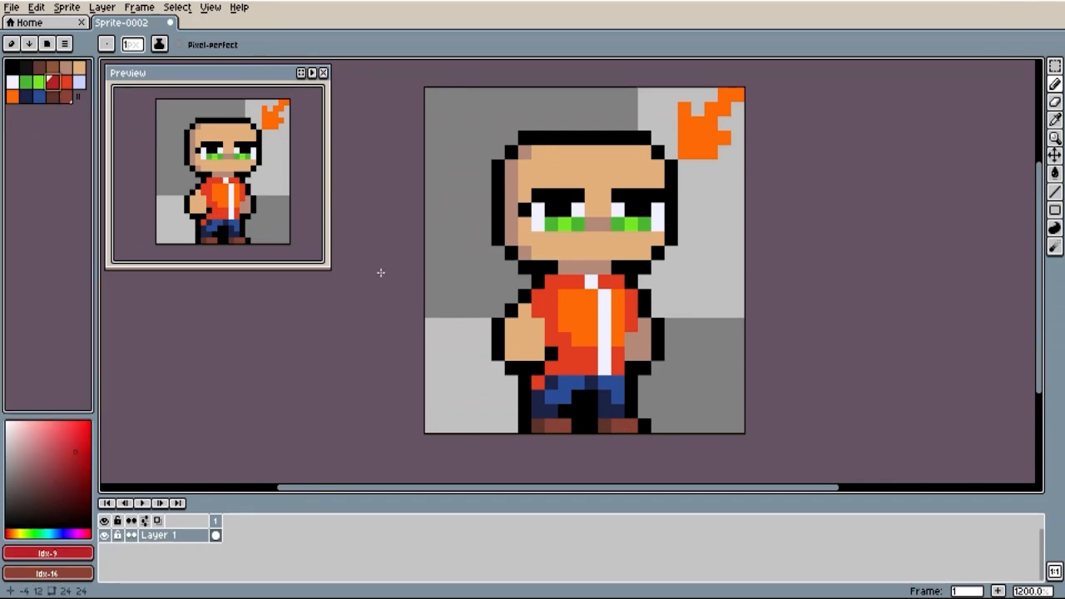
pyautogui.click(622, 284)
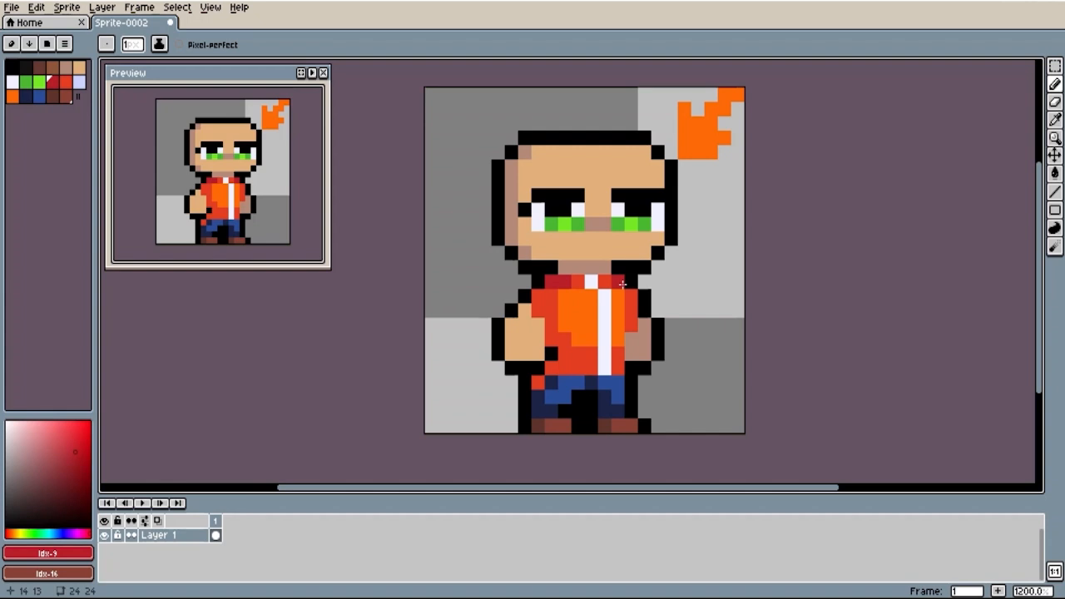
pyautogui.click(79, 82)
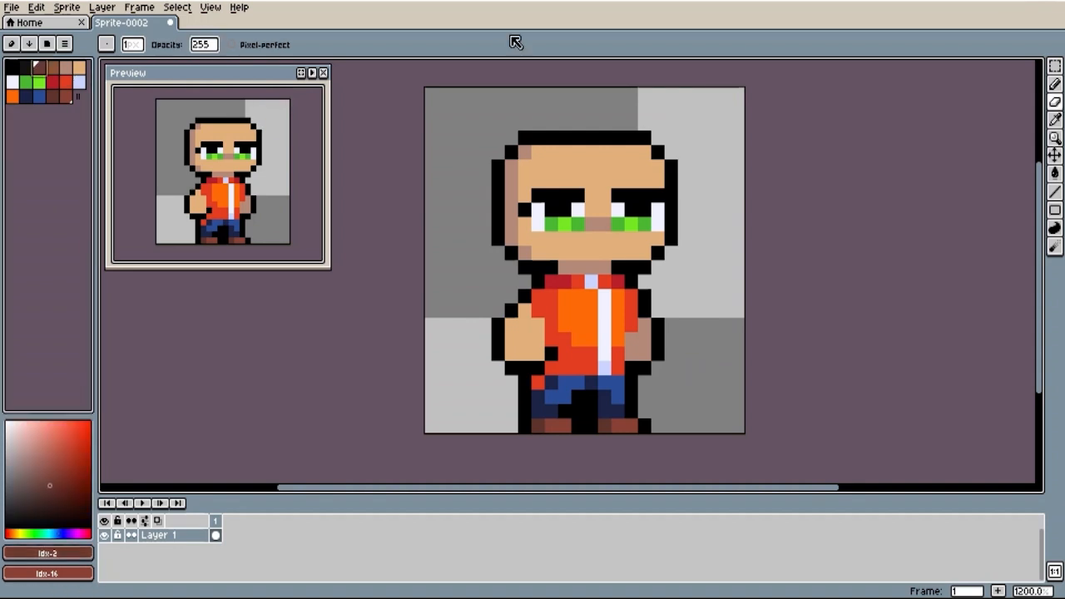
# - Draw the hair's outline above the head in dark brown #663931 and fill it in down to the fringe
pyautogui.moveTo(510, 197)
pyautogui.mouseDown()
pyautogui.moveTo(542, 141)
pyautogui.moveTo(604, 152)
pyautogui.moveTo(658, 138)
pyautogui.moveTo(657, 123)
pyautogui.moveTo(532, 109)
pyautogui.moveTo(498, 135)
pyautogui.moveTo(497, 179)
pyautogui.mouseUp()
pyautogui.click(524, 151)
pyautogui.click(484, 152)
pyautogui.press('m')
pyautogui.moveTo(471, 109); pyautogui.dragTo(557, 127)
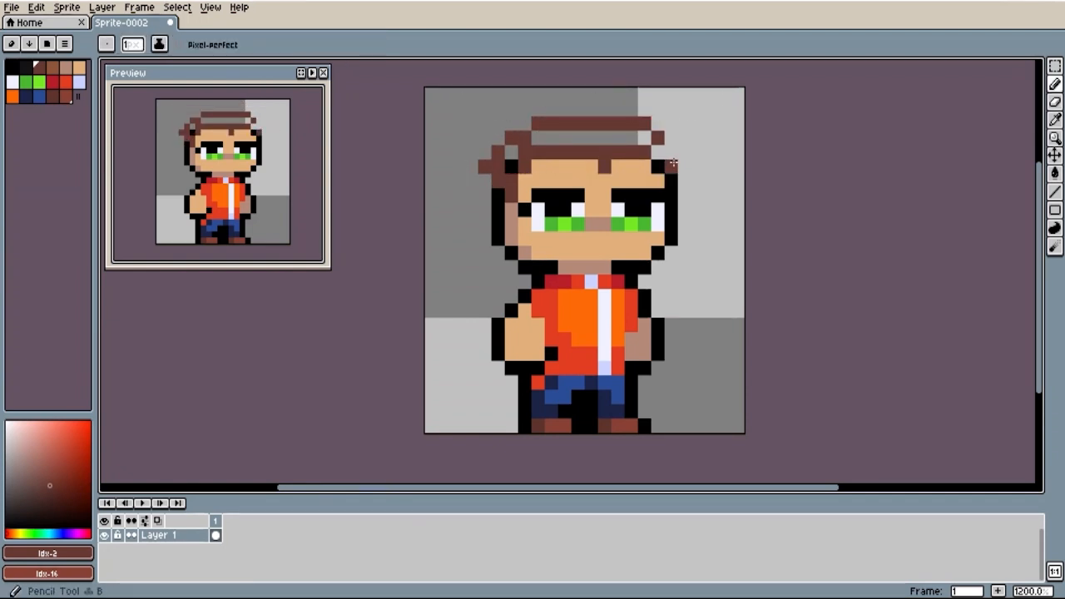
pyautogui.keyDown('alt'); pyautogui.click(657, 175); pyautogui.keyUp('alt')
pyautogui.click(657, 167)
pyautogui.keyDown('alt'); pyautogui.click(657, 137); pyautogui.keyUp('alt')
pyautogui.moveTo(671, 138)
pyautogui.mouseDown()
pyautogui.moveTo(657, 123)
pyautogui.moveTo(582, 111)
pyautogui.moveTo(552, 149)
pyautogui.moveTo(510, 167)
pyautogui.mouseUp()
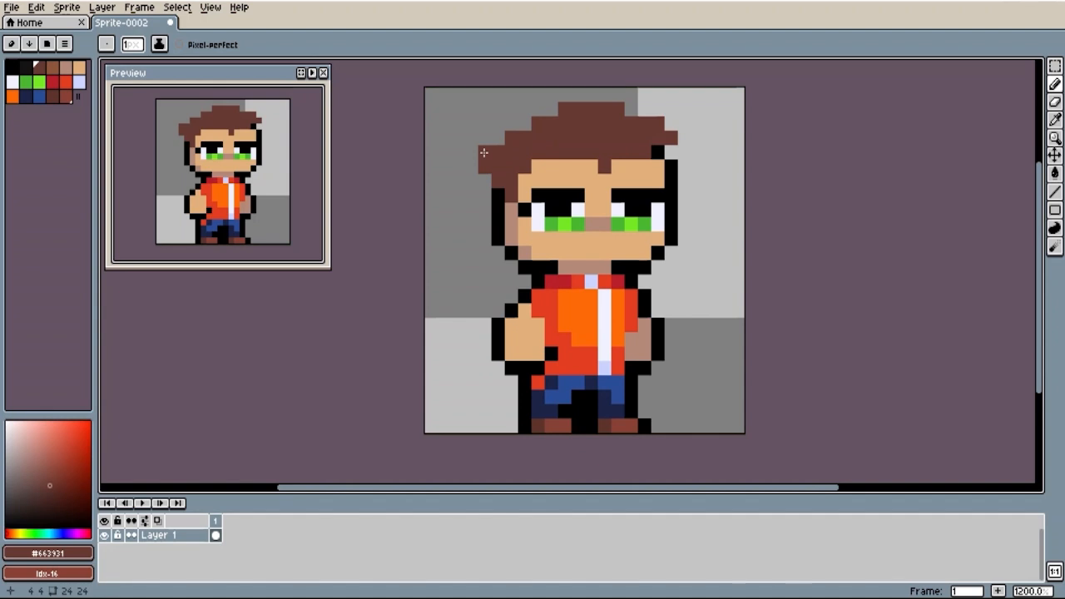
# - Trim the stepped corner pixels along the hair's upper silhouette and undo the last two strokes at its right edge
pyautogui.press('e')
pyautogui.click(510, 138)
pyautogui.press('b')
pyautogui.click(550, 111)
pyautogui.press('e')
pyautogui.click(551, 109)
pyautogui.press('b')
pyautogui.moveTo(657, 153)
pyautogui.mouseDown()
pyautogui.moveTo(684, 140)
pyautogui.moveTo(668, 123)
pyautogui.mouseUp()
pyautogui.click(682, 152)
pyautogui.hotkey('ctrl', 'z')
pyautogui.hotkey('ctrl', 'z')
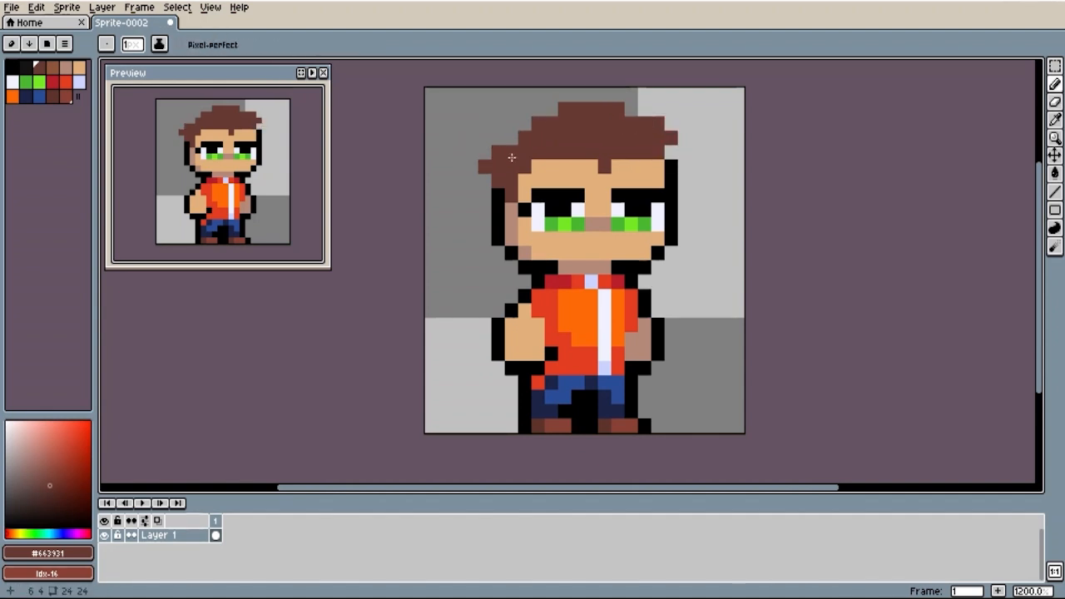
# - Raise the hair's left tip by one pixel with the Eraser and Pencil and refine its upper edge
pyautogui.press('e')
pyautogui.click(485, 166)
pyautogui.press('b')
pyautogui.moveTo(484, 152); pyautogui.dragTo(587, 109)
# - Shade the skin directly beneath the fringe with the nose's skin shade and outline the hair in black
pyautogui.keyDown('alt'); pyautogui.click(596, 223); pyautogui.keyUp('alt')
pyautogui.moveTo(524, 180)
pyautogui.mouseDown()
pyautogui.moveTo(666, 168)
pyautogui.moveTo(618, 95)
pyautogui.moveTo(472, 153)
pyautogui.moveTo(484, 183)
pyautogui.mouseUp()
pyautogui.keyDown('alt'); pyautogui.click(670, 181); pyautogui.keyUp('alt')
# - Highlight the hair with lighter brown, leaving dark brown strands and a dark lower edge
pyautogui.keyDown('alt'); pyautogui.click(564, 153); pyautogui.keyUp('alt')
pyautogui.click(52, 68)
pyautogui.moveTo(657, 137)
pyautogui.mouseDown()
pyautogui.moveTo(603, 150)
pyautogui.moveTo(592, 129)
pyautogui.moveTo(618, 114)
pyautogui.moveTo(503, 141)
pyautogui.moveTo(520, 129)
pyautogui.moveTo(502, 152)
pyautogui.mouseUp()
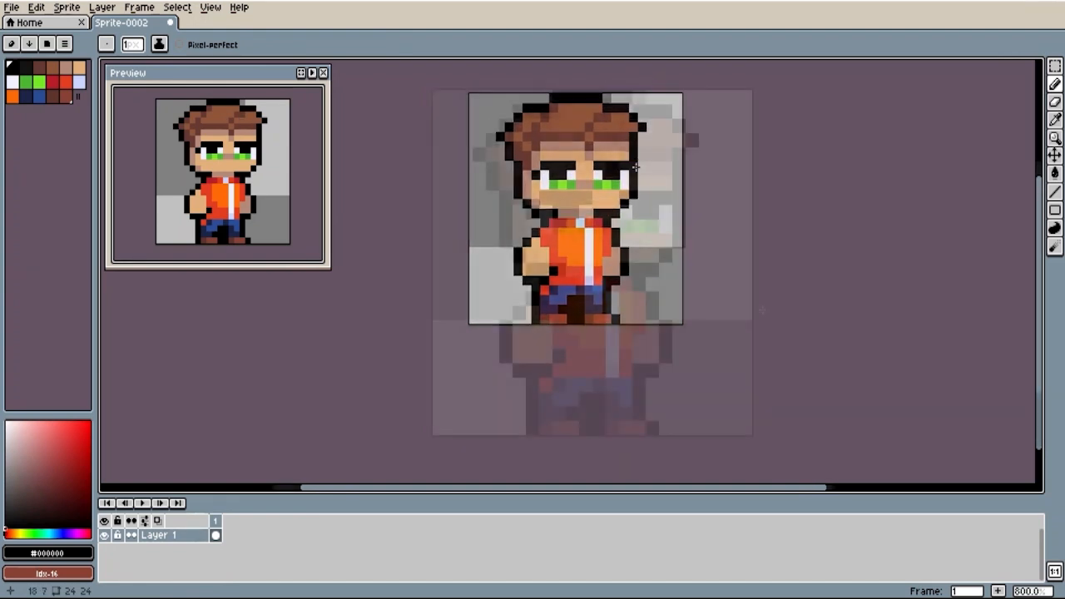
# - Fill the collar with dark grey and replace the shirt's white stripe with grey and a small dark red chest logo
pyautogui.click(572, 394)
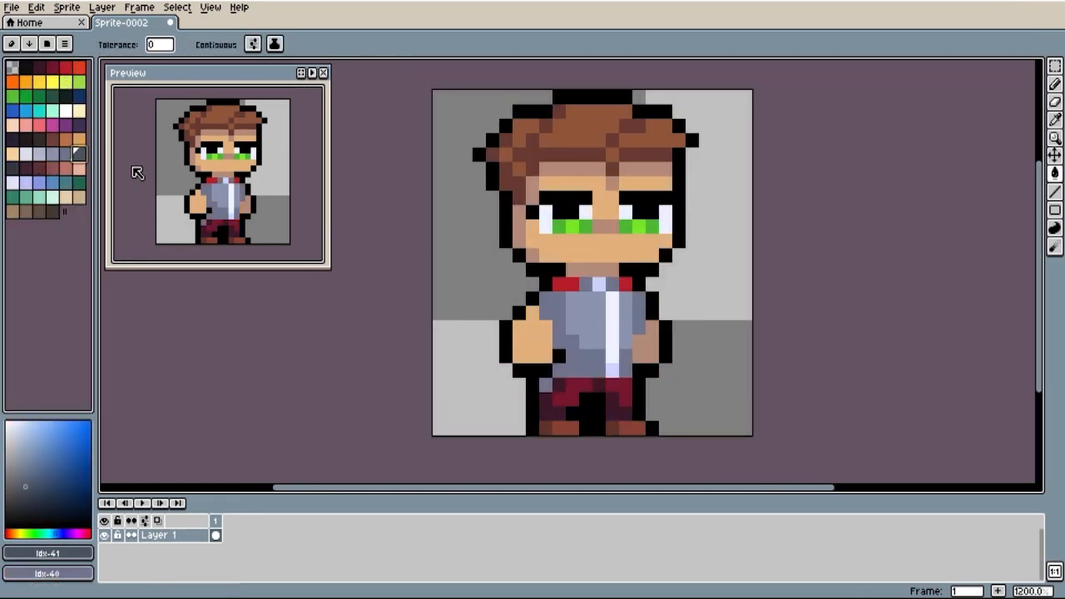
pyautogui.click(566, 284)
pyautogui.click(626, 284)
pyautogui.keyDown('alt'); pyautogui.click(592, 307); pyautogui.keyUp('alt')
pyautogui.press('b')
pyautogui.keyDown('alt'); pyautogui.click(604, 358); pyautogui.keyUp('alt')
pyautogui.moveTo(612, 297); pyautogui.dragTo(612, 370)
pyautogui.keyDown('alt'); pyautogui.click(561, 382); pyautogui.keyUp('alt')
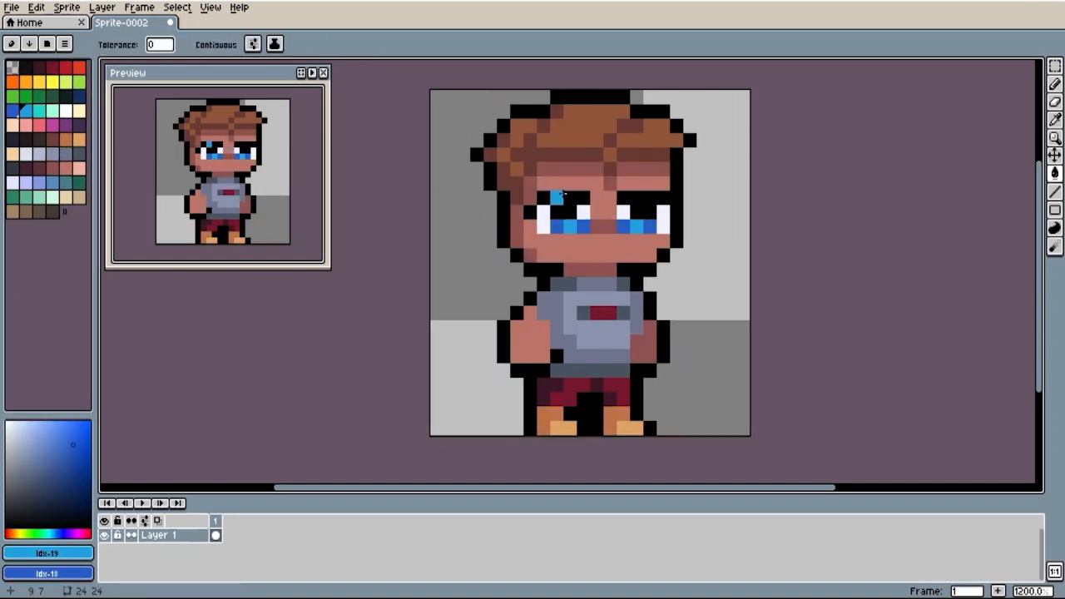
# - Erase the hair's protruding edges and draw a dark red cap with a brim extending to the right
pyautogui.press('e')
pyautogui.moveTo(490, 183)
pyautogui.mouseDown()
pyautogui.moveTo(489, 155)
pyautogui.moveTo(477, 155)
pyautogui.mouseUp()
pyautogui.moveTo(676, 140)
pyautogui.mouseDown()
pyautogui.moveTo(637, 110)
pyautogui.moveTo(516, 111)
pyautogui.moveTo(503, 140)
pyautogui.moveTo(523, 164)
pyautogui.moveTo(698, 166)
pyautogui.moveTo(654, 124)
pyautogui.moveTo(526, 114)
pyautogui.moveTo(508, 137)
pyautogui.moveTo(626, 160)
pyautogui.moveTo(543, 140)
pyautogui.mouseUp()
pyautogui.press('b')
pyautogui.click(52, 69)
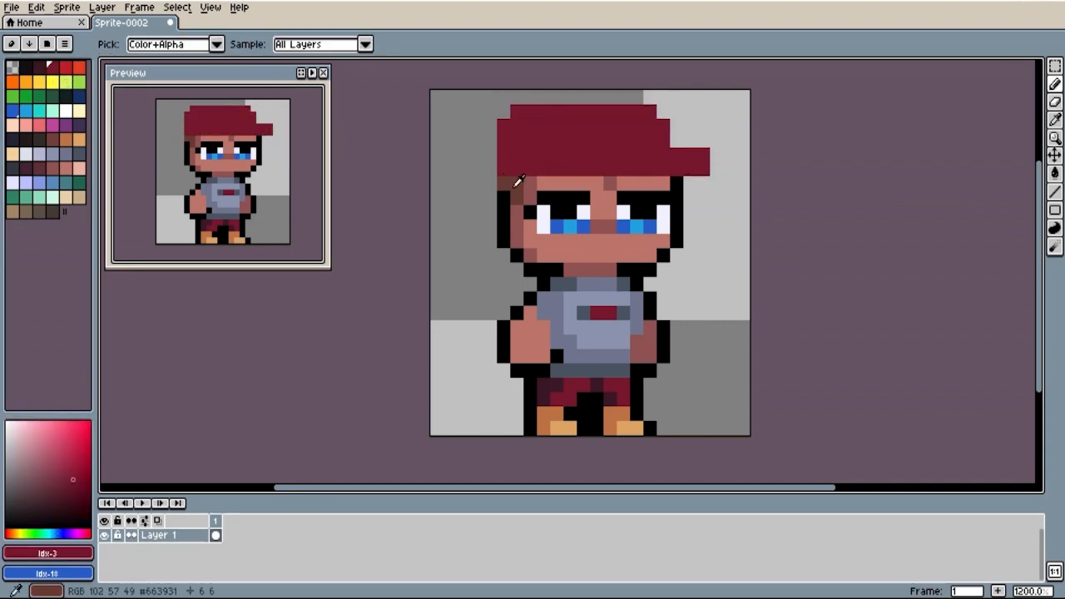
# - Shade the forehead beneath the cap with the darker skin tone and outline the cap in black
pyautogui.keyDown('alt'); pyautogui.click(517, 183); pyautogui.keyUp('alt')
pyautogui.click(596, 182)
pyautogui.keyDown('alt'); pyautogui.click(599, 200); pyautogui.keyUp('alt')
pyautogui.moveTo(583, 183); pyautogui.dragTo(543, 183)
pyautogui.moveTo(623, 183); pyautogui.dragTo(663, 183)
pyautogui.keyDown('alt'); pyautogui.click(676, 190); pyautogui.keyUp('alt')
pyautogui.moveTo(689, 183)
pyautogui.mouseDown()
pyautogui.moveTo(530, 97)
pyautogui.moveTo(489, 169)
pyautogui.mouseUp()
pyautogui.scroll(-1, 557, 149)
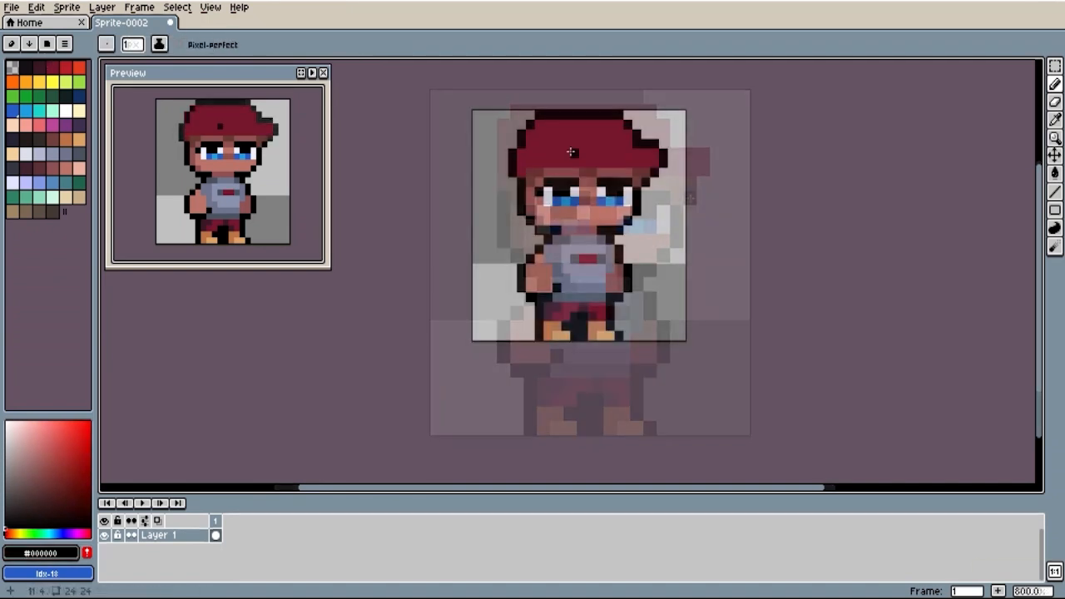
# - Highlight the cap's crown and brim with brighter red and select dark maroon for its shading
pyautogui.keyDown('alt'); pyautogui.click(572, 152); pyautogui.keyUp('alt')
pyautogui.click(67, 68)
pyautogui.moveTo(655, 153)
pyautogui.mouseDown()
pyautogui.moveTo(563, 157)
pyautogui.moveTo(611, 134)
pyautogui.moveTo(549, 127)
pyautogui.moveTo(546, 162)
pyautogui.mouseUp()
pyautogui.click(41, 67)
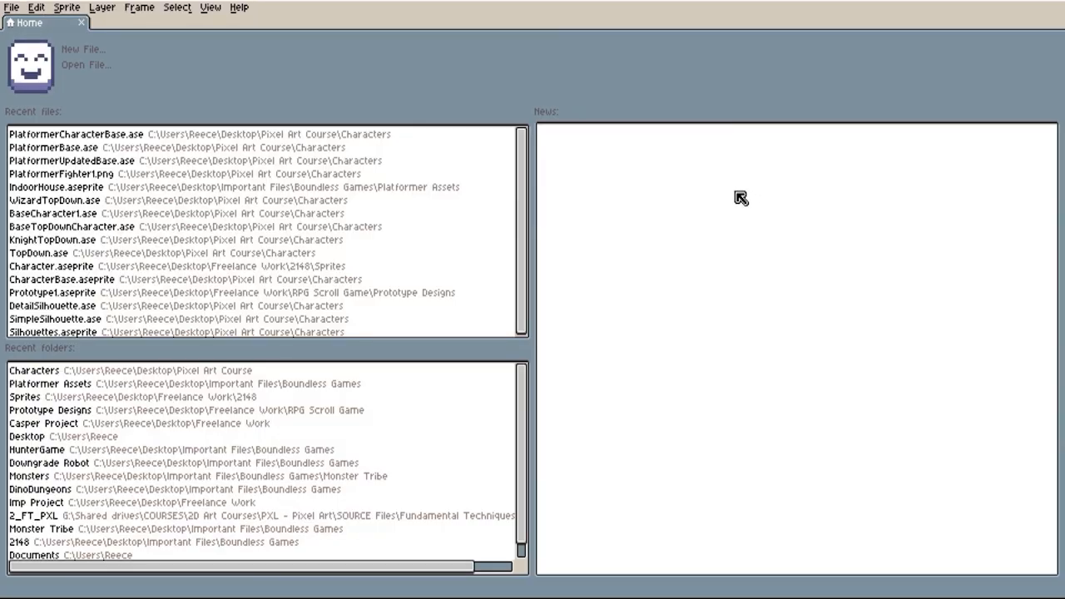
# - Open PlatformerCharacterBase.ase and delete its second frame, keeping the brown-haired character in frame 1
pyautogui.click(314, 145)
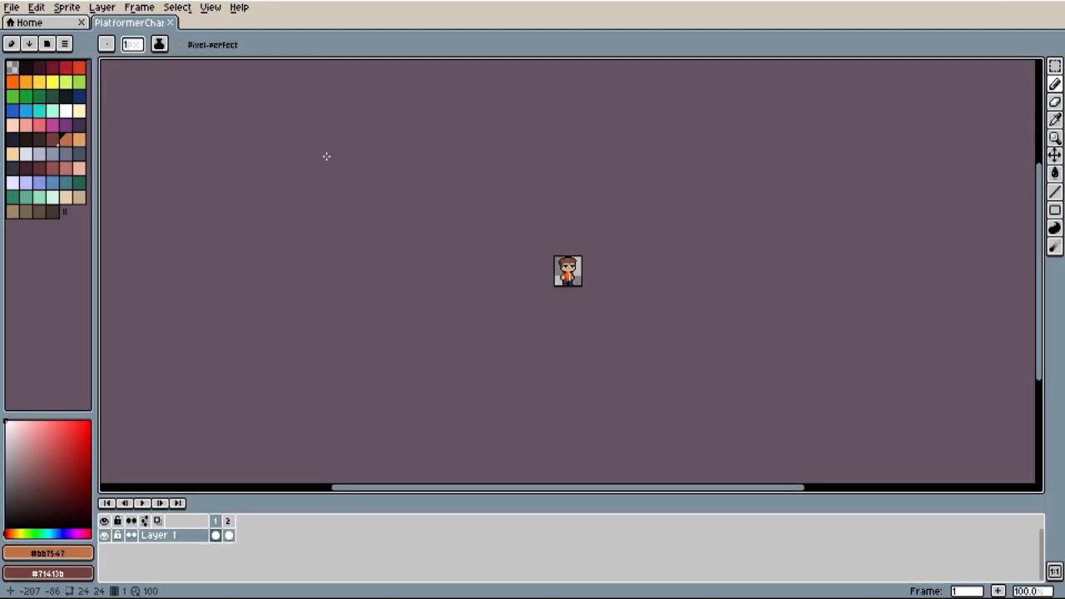
pyautogui.scroll(5, 585, 285)
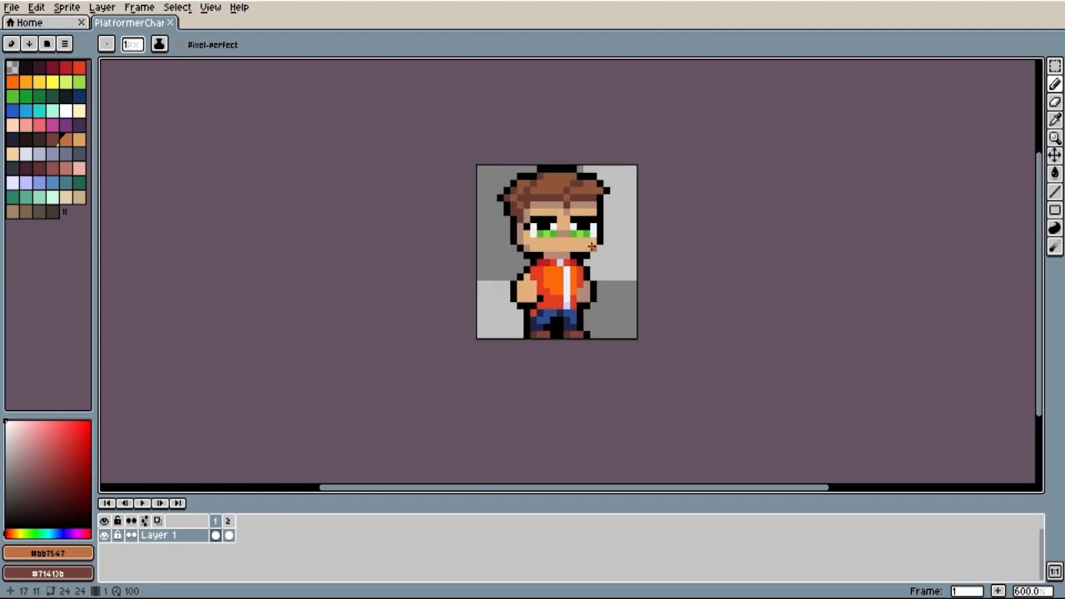
pyautogui.click(227, 521)
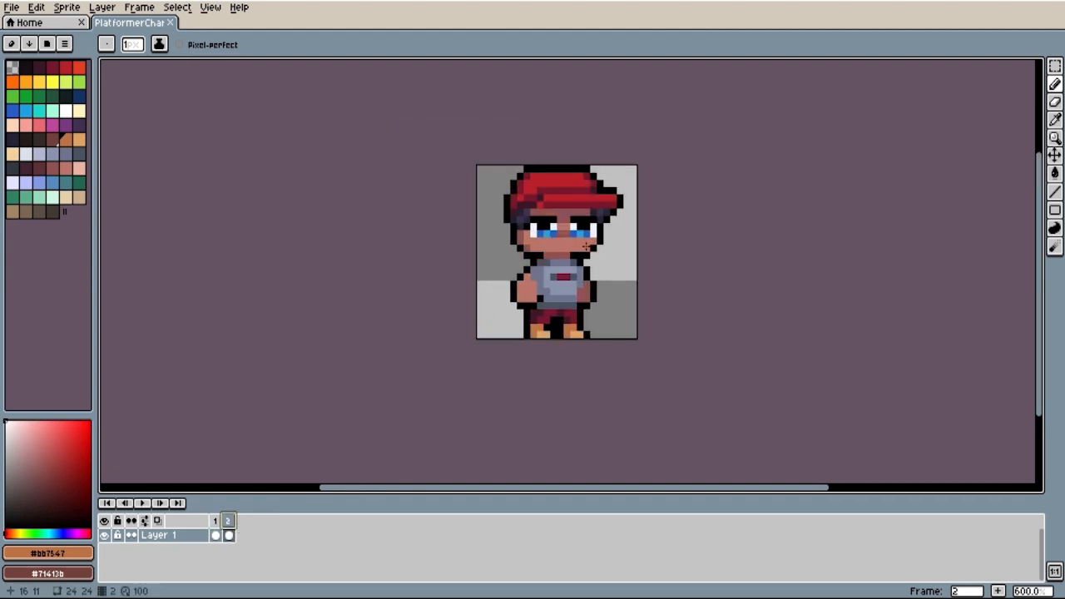
pyautogui.scroll(2, 587, 246)
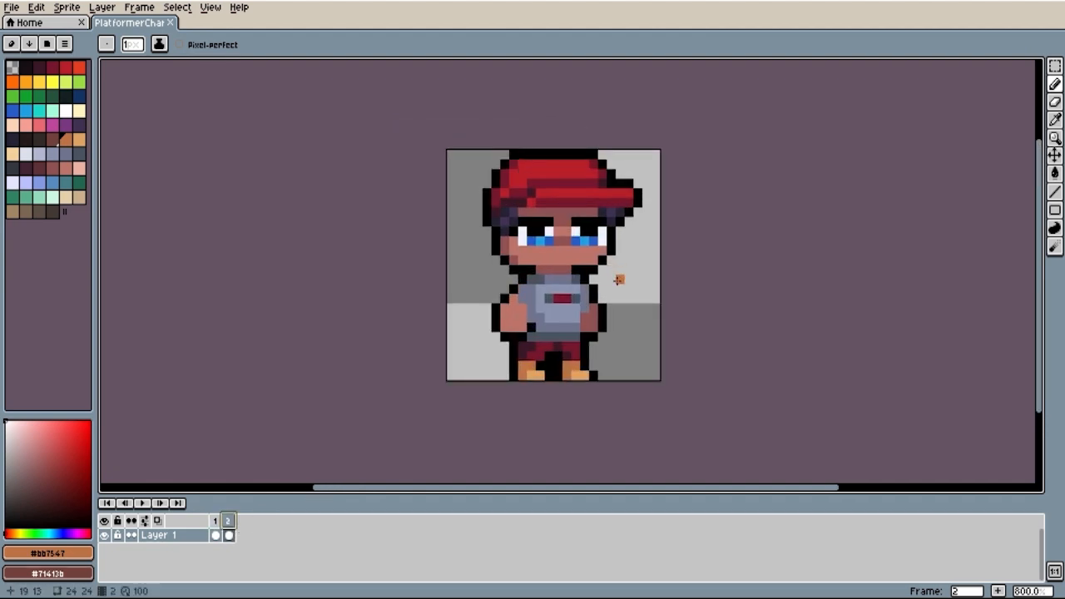
pyautogui.hotkey('alt', 'c')
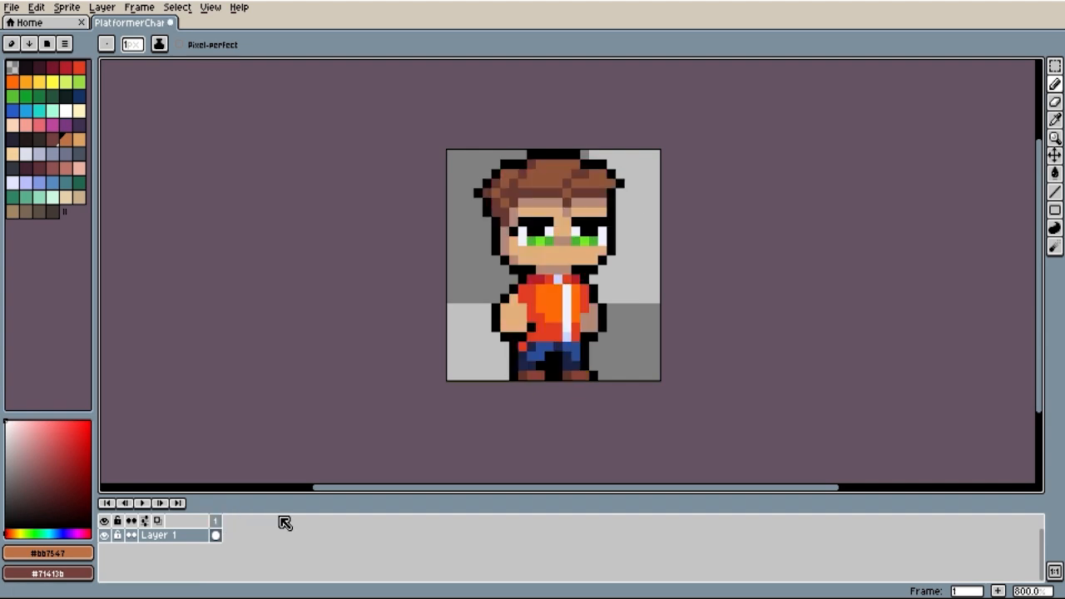
pyautogui.click(215, 520)
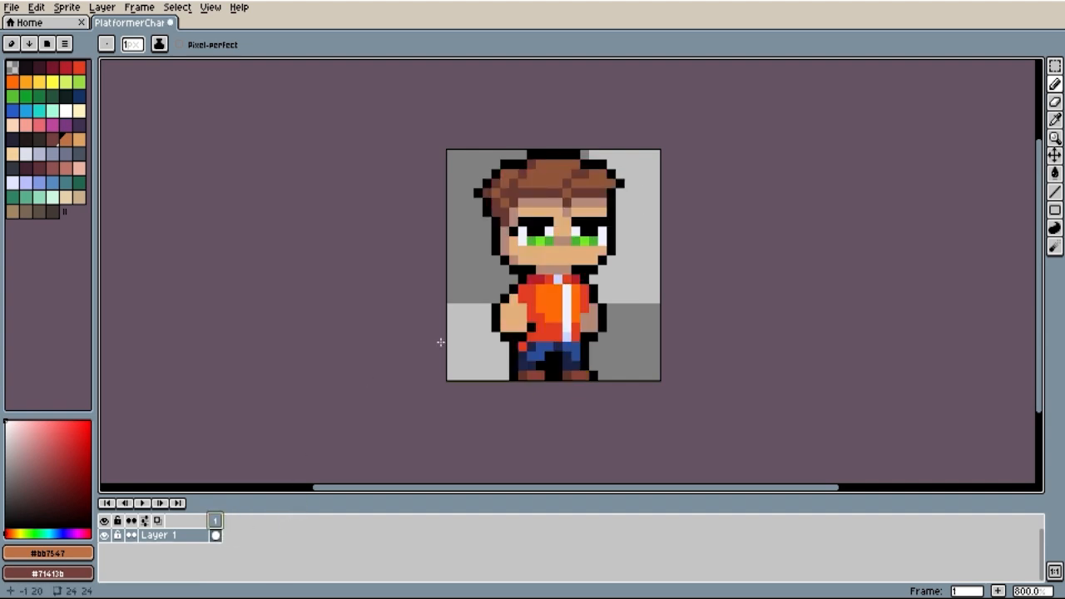
pyautogui.press('+')
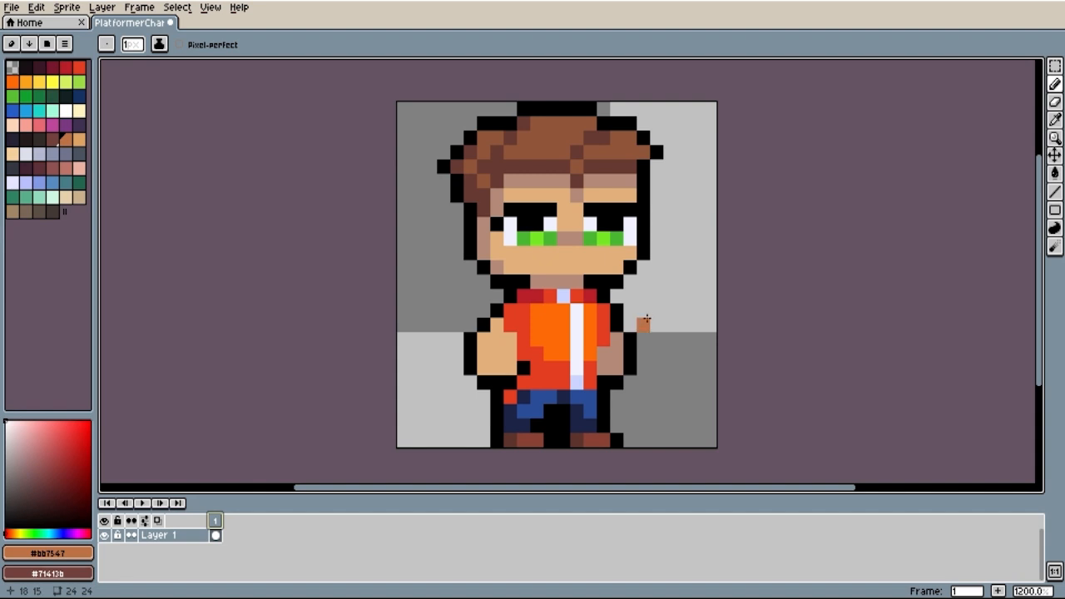
# - Paint over the shadow beneath the fringe and at the temple with the skin colour #e2b27e
pyautogui.press('i')
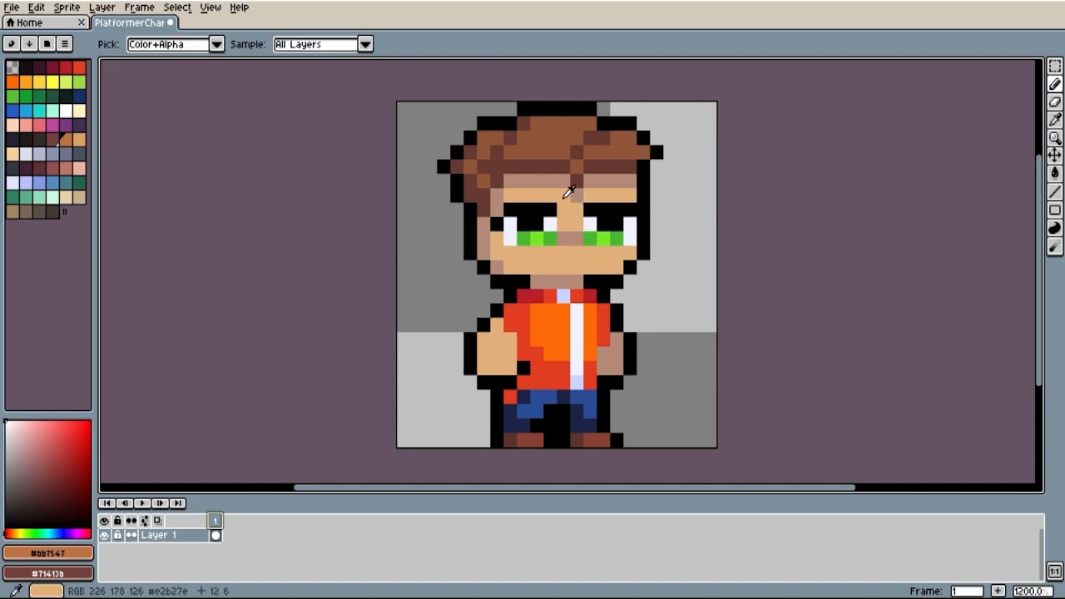
pyautogui.click(555, 188)
pyautogui.press('b')
pyautogui.moveTo(630, 179)
pyautogui.mouseDown()
pyautogui.moveTo(515, 184)
pyautogui.moveTo(499, 203)
pyautogui.moveTo(575, 191)
pyautogui.moveTo(485, 213)
pyautogui.mouseUp()
pyautogui.click(576, 192)
# - Shade the left temple and the forehead's top row with the darker skin tone #b28b78, replacing the hair's lower edge
pyautogui.keyDown('alt'); pyautogui.click(485, 213); pyautogui.keyUp('alt')
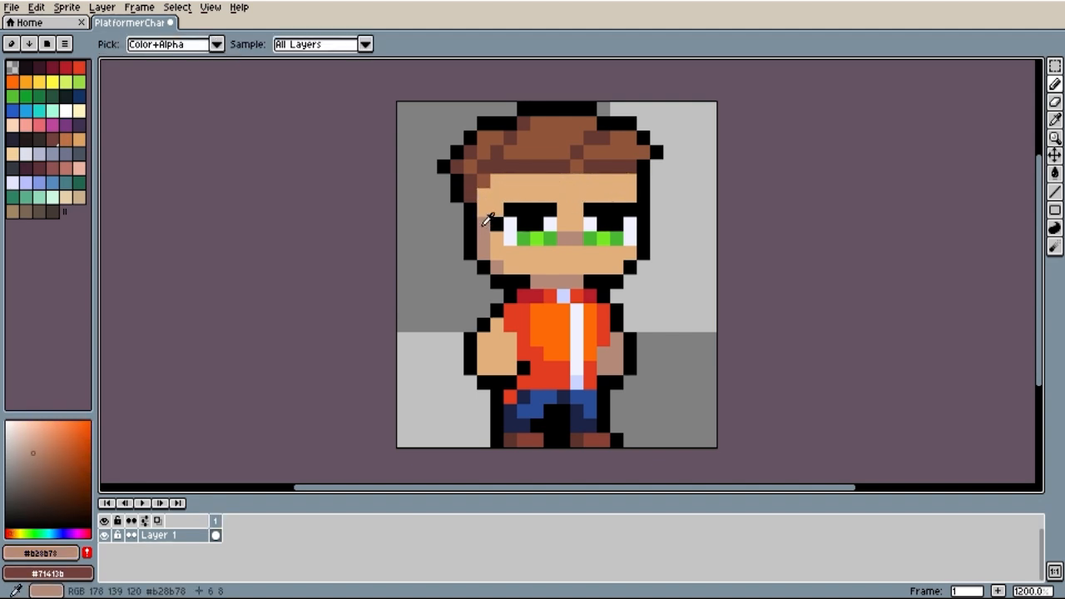
pyautogui.click(496, 181)
pyautogui.click(565, 182)
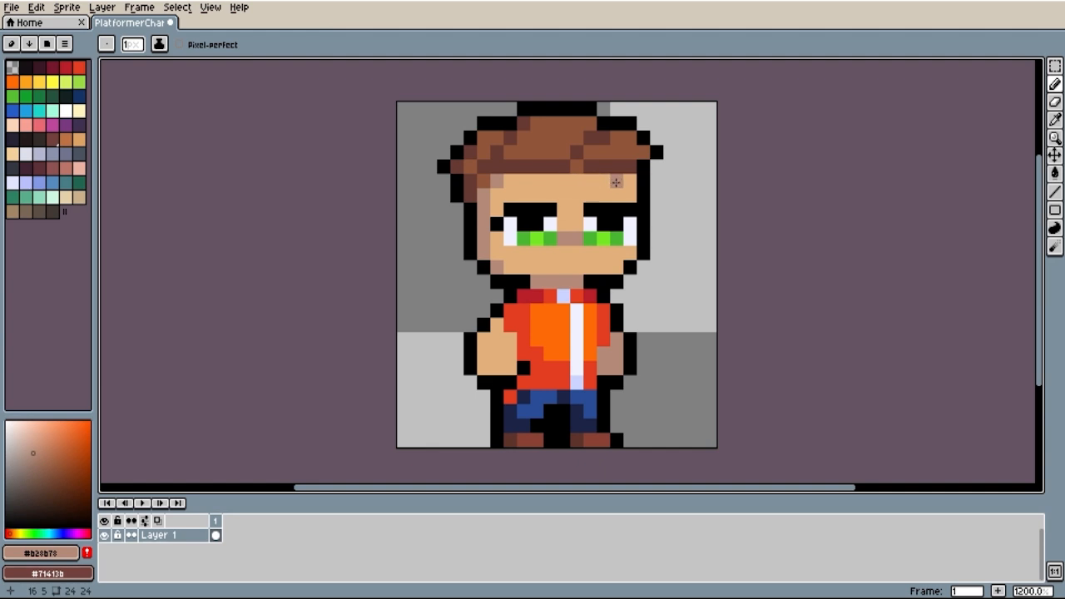
pyautogui.moveTo(623, 166); pyautogui.dragTo(503, 167)
# - Draw a black outline over the top of the bald head and erase the remaining hair outside it
pyautogui.keyDown('alt'); pyautogui.click(465, 206); pyautogui.keyUp('alt')
pyautogui.click(469, 180)
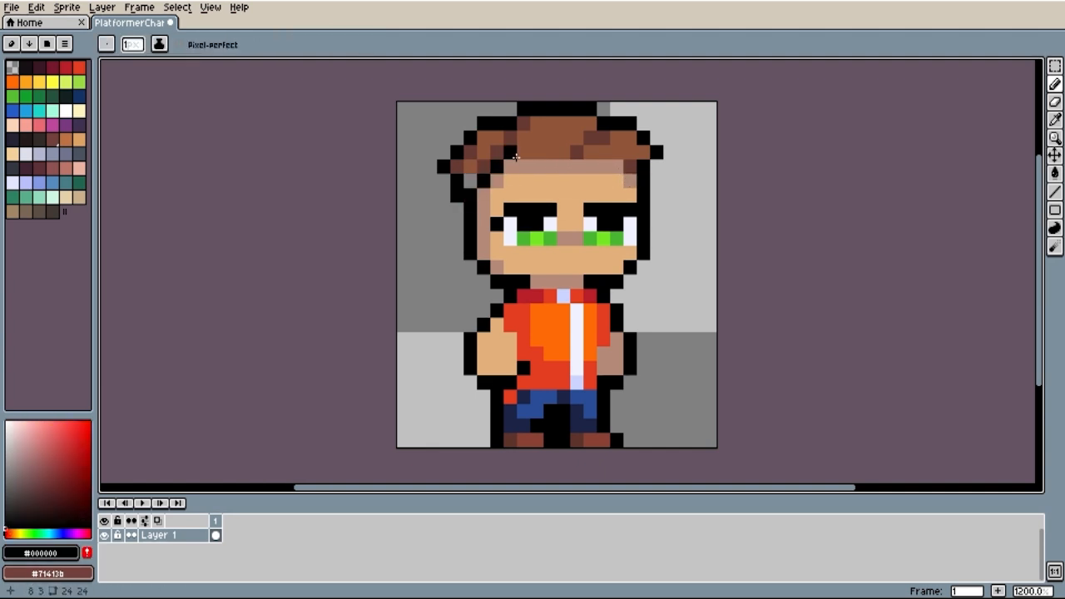
pyautogui.moveTo(515, 156)
pyautogui.mouseDown()
pyautogui.moveTo(621, 154)
pyautogui.moveTo(635, 169)
pyautogui.moveTo(655, 152)
pyautogui.moveTo(630, 136)
pyautogui.moveTo(643, 137)
pyautogui.moveTo(483, 138)
pyautogui.moveTo(603, 108)
pyautogui.moveTo(576, 138)
pyautogui.moveTo(470, 123)
pyautogui.moveTo(550, 138)
pyautogui.moveTo(484, 137)
pyautogui.moveTo(496, 152)
pyautogui.moveTo(484, 152)
pyautogui.moveTo(483, 166)
pyautogui.moveTo(470, 153)
pyautogui.moveTo(457, 195)
pyautogui.moveTo(441, 164)
pyautogui.mouseUp()
pyautogui.press('e')
# - Widen the head's upper-left corner with skin shade #b28b78 pixels and redraw the black outline around it
pyautogui.keyDown('alt'); pyautogui.click(503, 184); pyautogui.keyUp('alt')
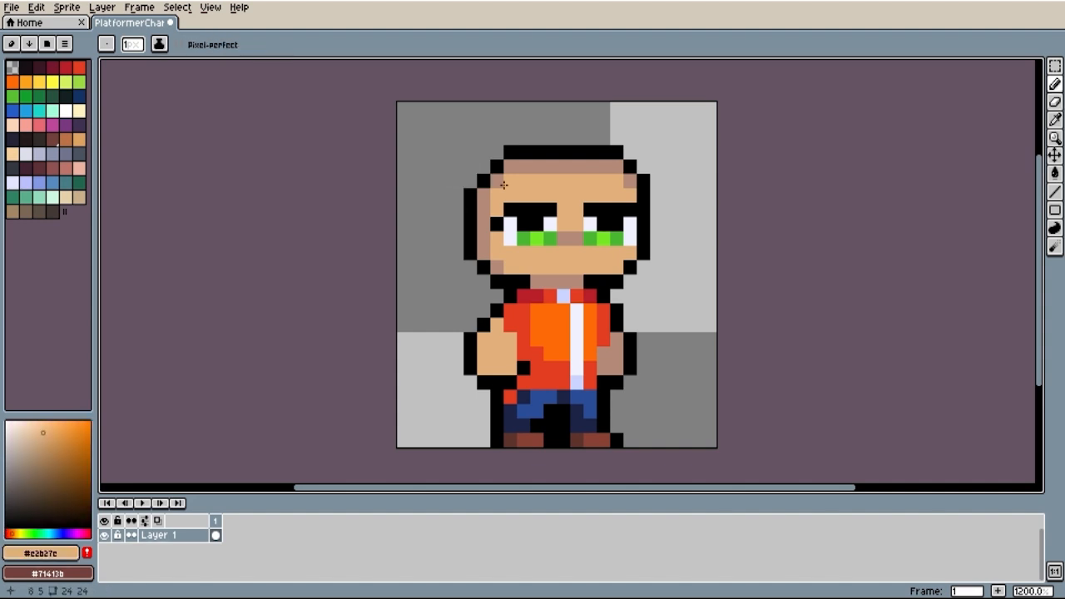
pyautogui.click(500, 182)
pyautogui.keyDown('alt'); pyautogui.click(510, 166); pyautogui.keyUp('alt')
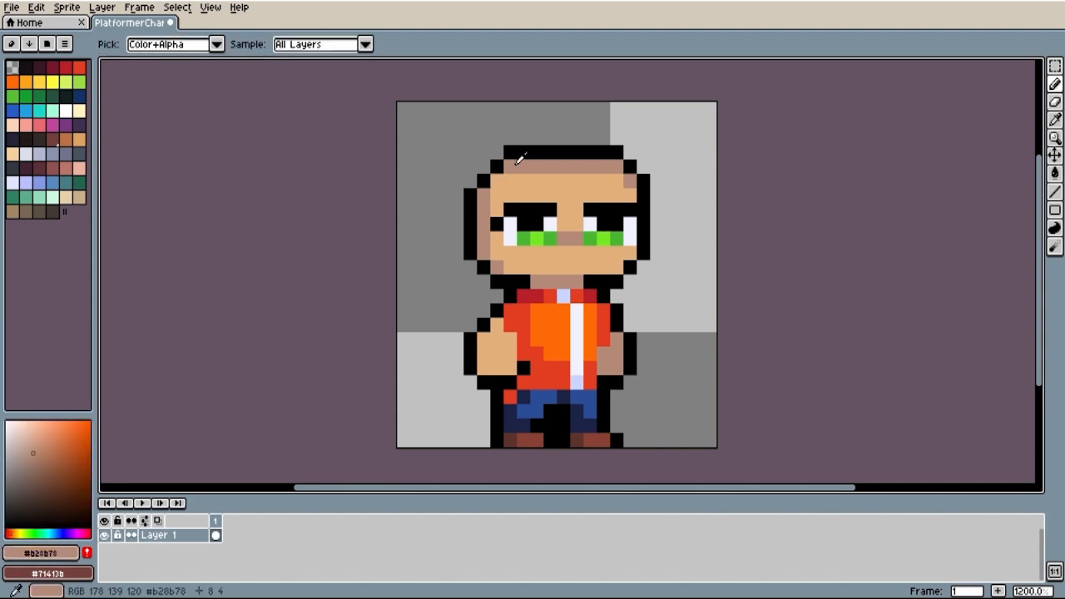
pyautogui.click(496, 166)
pyautogui.click(484, 180)
pyautogui.click(509, 153)
pyautogui.keyDown('alt'); pyautogui.click(517, 150); pyautogui.keyUp('alt')
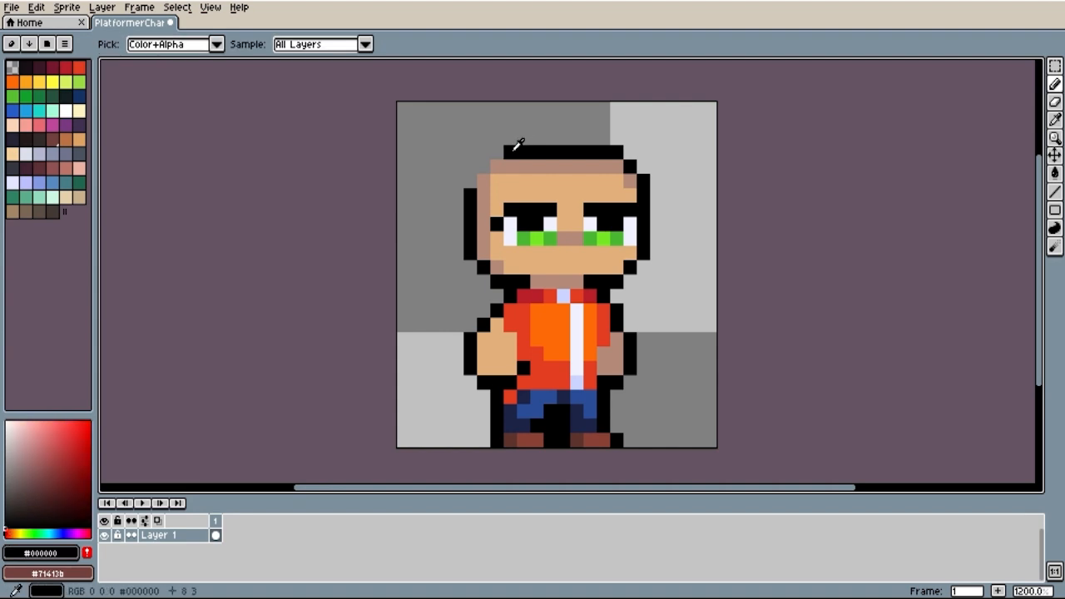
pyautogui.moveTo(510, 153); pyautogui.dragTo(479, 182)
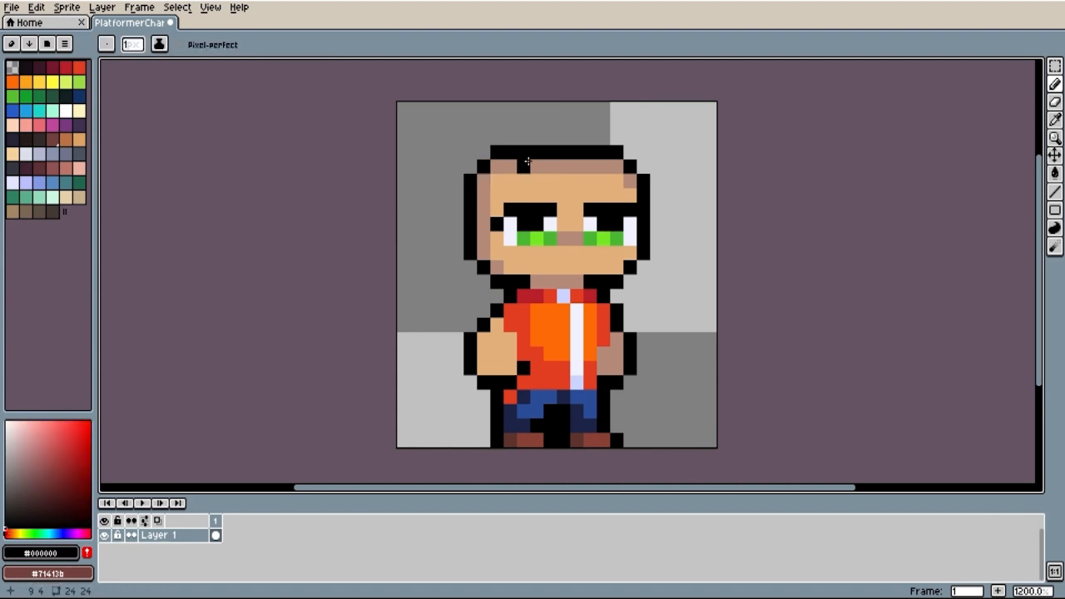
# - Cover the shirt with skin shade #b28b78 and extend the trousers' waist one row up in dark blue #1b2447
pyautogui.moveTo(595, 222); pyautogui.dragTo(579, 189)
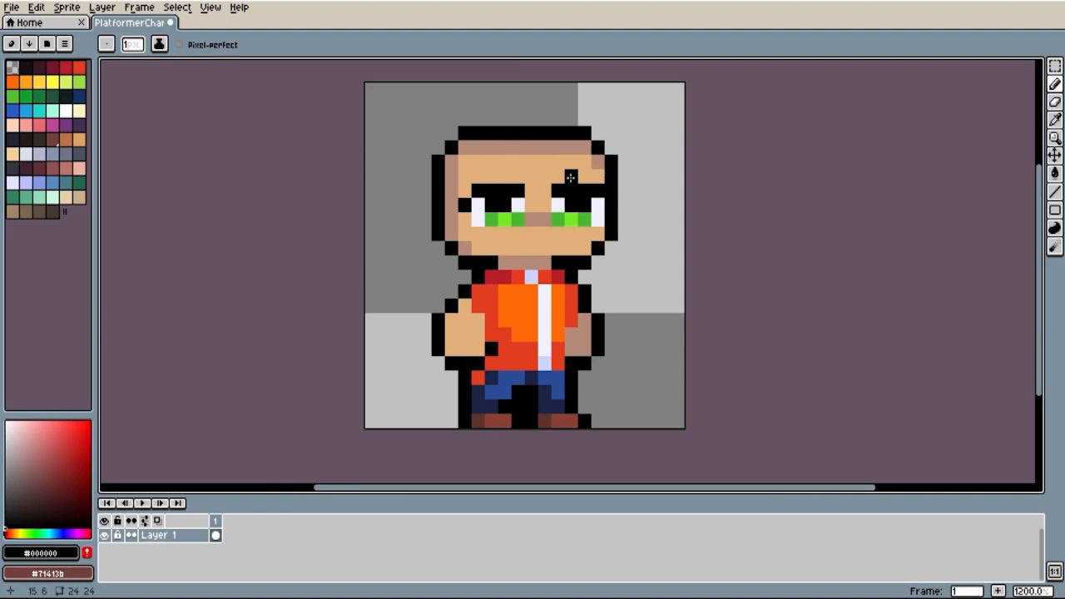
pyautogui.keyDown('alt'); pyautogui.click(519, 259); pyautogui.keyUp('alt')
pyautogui.moveTo(492, 275)
pyautogui.mouseDown()
pyautogui.moveTo(495, 337)
pyautogui.moveTo(557, 343)
pyautogui.moveTo(559, 282)
pyautogui.moveTo(507, 280)
pyautogui.moveTo(508, 304)
pyautogui.moveTo(534, 303)
pyautogui.moveTo(512, 299)
pyautogui.moveTo(542, 316)
pyautogui.moveTo(537, 292)
pyautogui.moveTo(511, 303)
pyautogui.moveTo(504, 323)
pyautogui.moveTo(477, 292)
pyautogui.moveTo(517, 328)
pyautogui.moveTo(506, 351)
pyautogui.moveTo(553, 365)
pyautogui.moveTo(496, 355)
pyautogui.mouseUp()
pyautogui.click(478, 377)
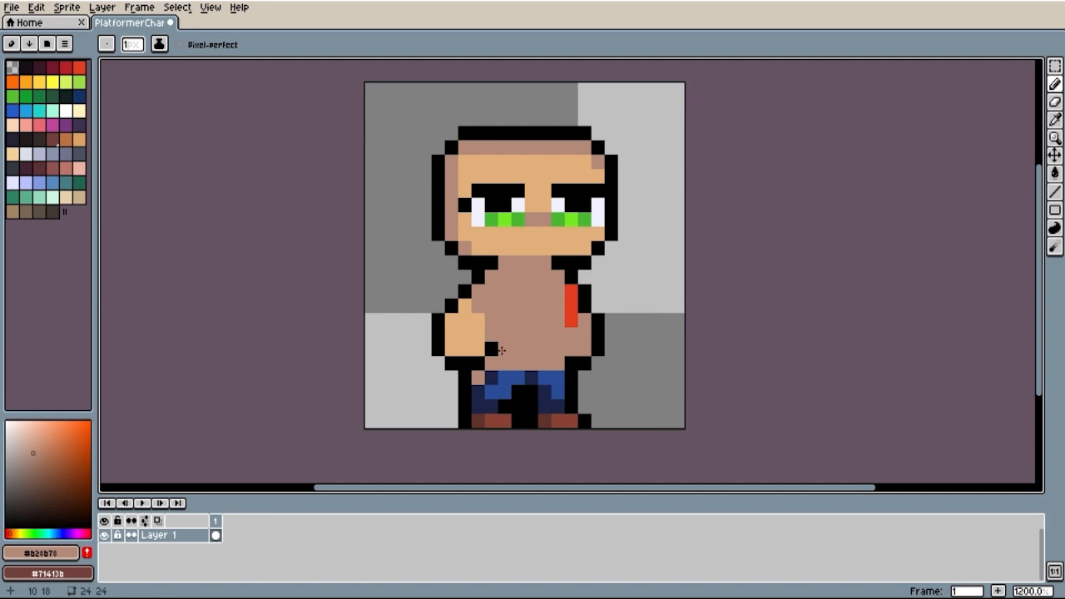
pyautogui.keyDown('alt'); pyautogui.click(491, 375); pyautogui.keyUp('alt')
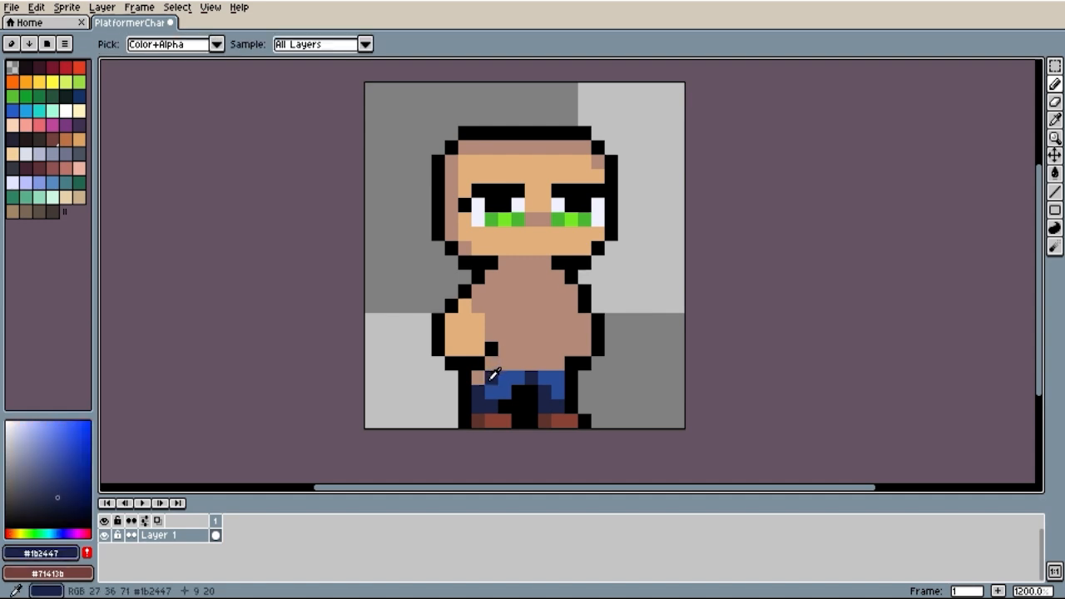
pyautogui.moveTo(490, 366); pyautogui.dragTo(555, 363)
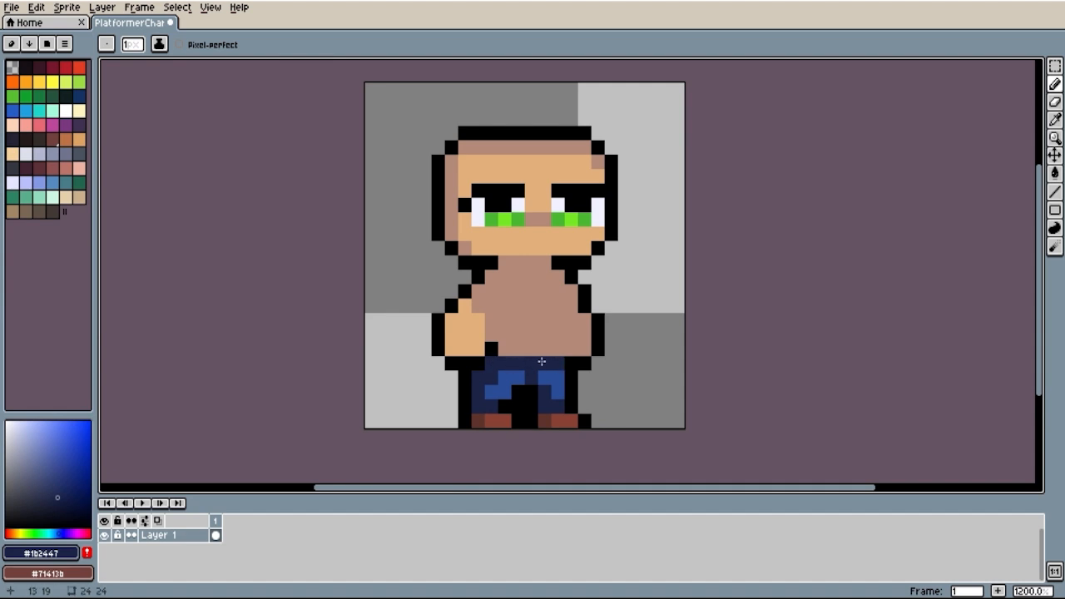
# - Paint the left arm and shoulder, the chest and the belly in light skin #e2b27e, leaving darker shading lines between them
pyautogui.press('i')
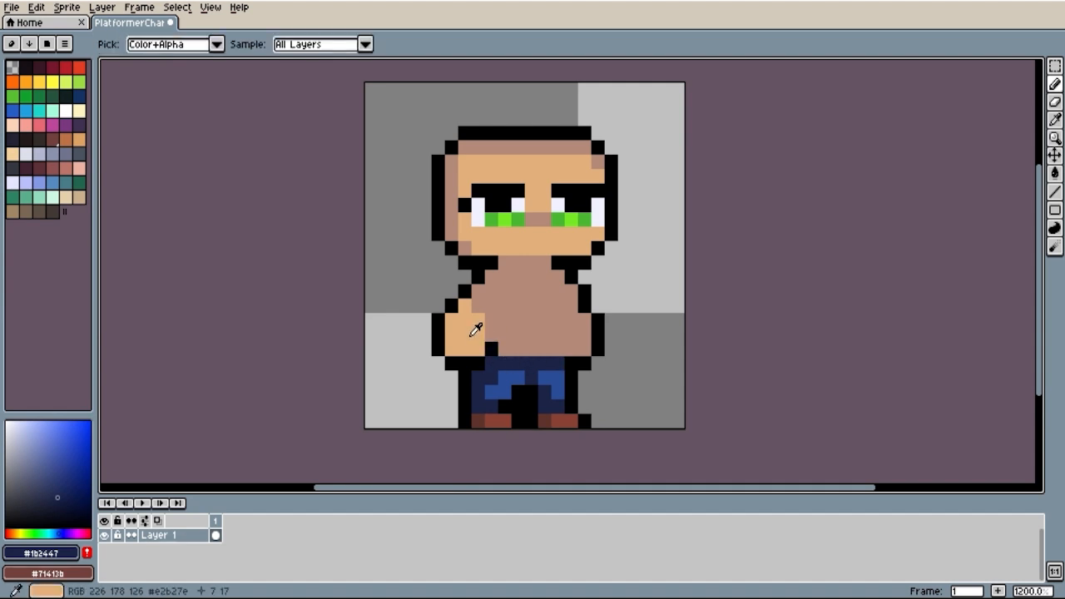
pyautogui.keyDown('alt'); pyautogui.click(469, 334); pyautogui.keyUp('alt')
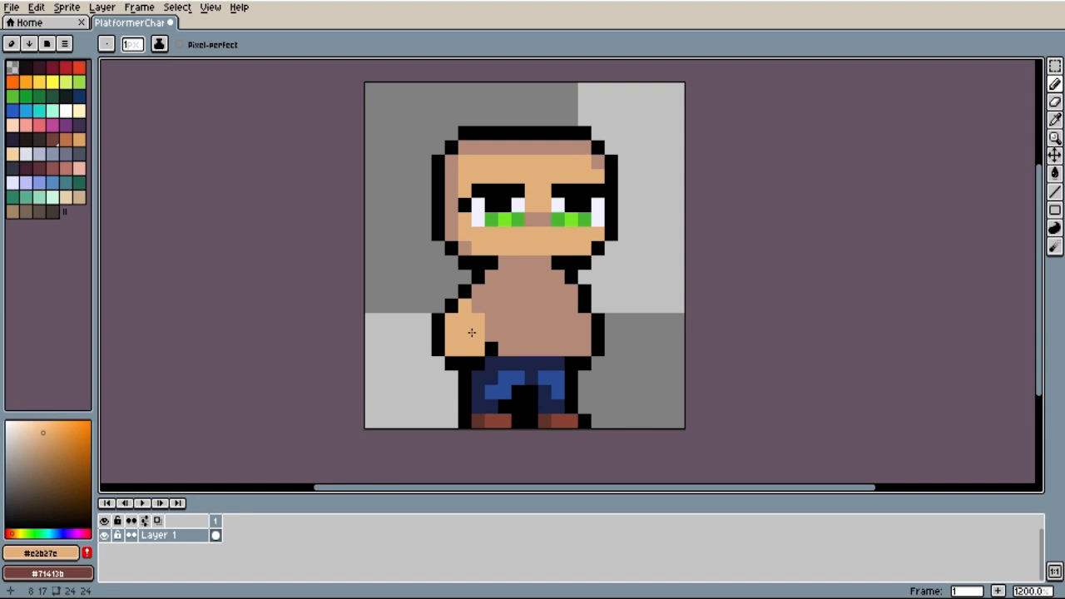
pyautogui.click(485, 320)
pyautogui.moveTo(490, 331)
pyautogui.mouseDown()
pyautogui.moveTo(491, 277)
pyautogui.moveTo(479, 290)
pyautogui.moveTo(477, 304)
pyautogui.moveTo(503, 276)
pyautogui.moveTo(502, 287)
pyautogui.mouseUp()
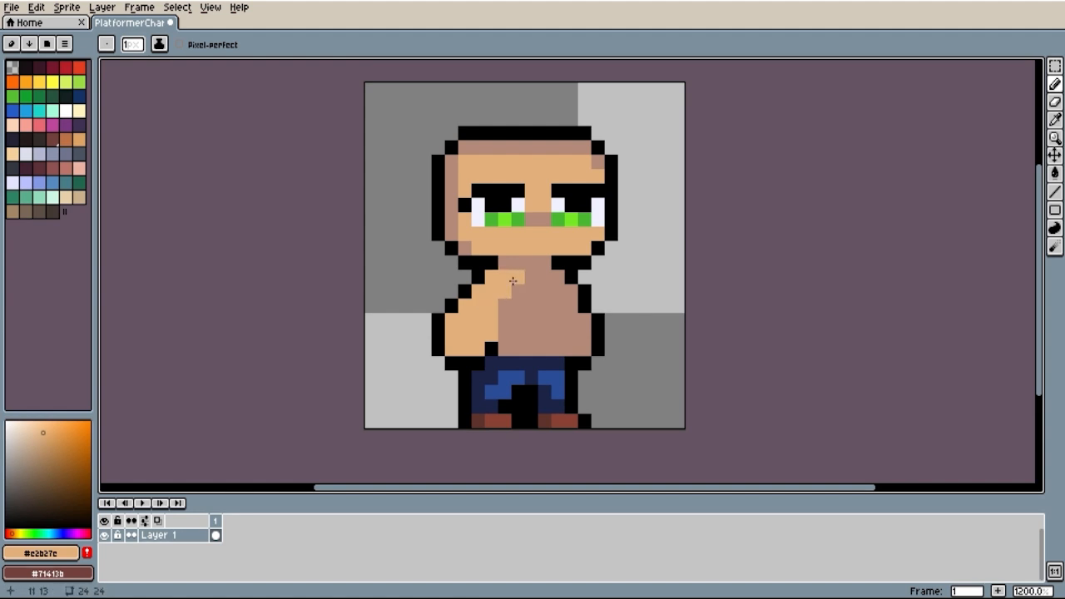
pyautogui.click(533, 277)
pyautogui.moveTo(546, 277)
pyautogui.mouseDown()
pyautogui.moveTo(553, 303)
pyautogui.moveTo(530, 305)
pyautogui.moveTo(557, 304)
pyautogui.moveTo(530, 293)
pyautogui.moveTo(519, 312)
pyautogui.mouseUp()
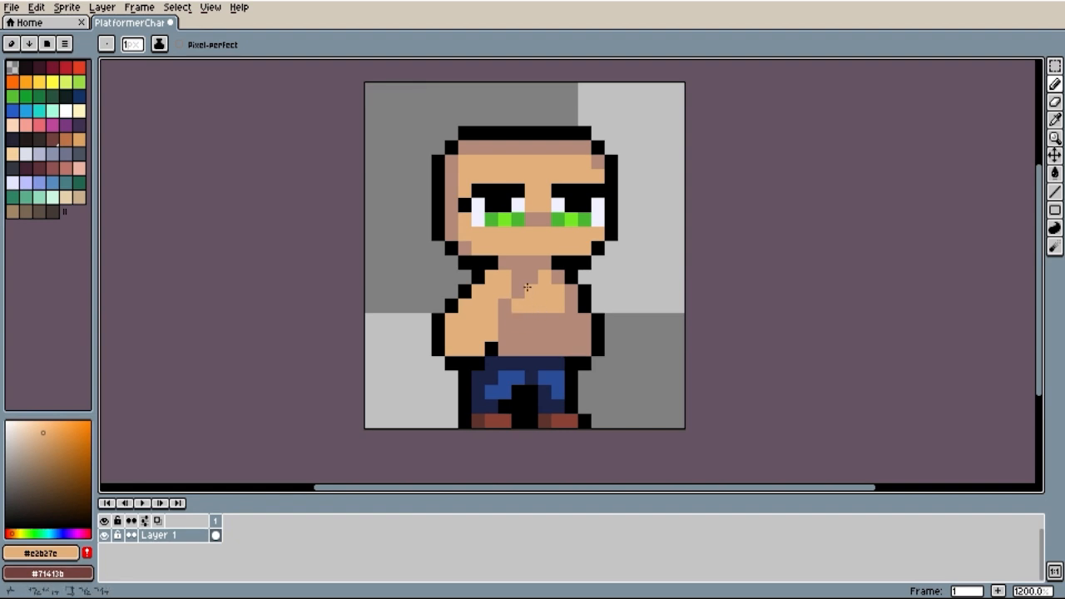
pyautogui.click(547, 317)
pyautogui.moveTo(553, 332); pyautogui.dragTo(528, 342)
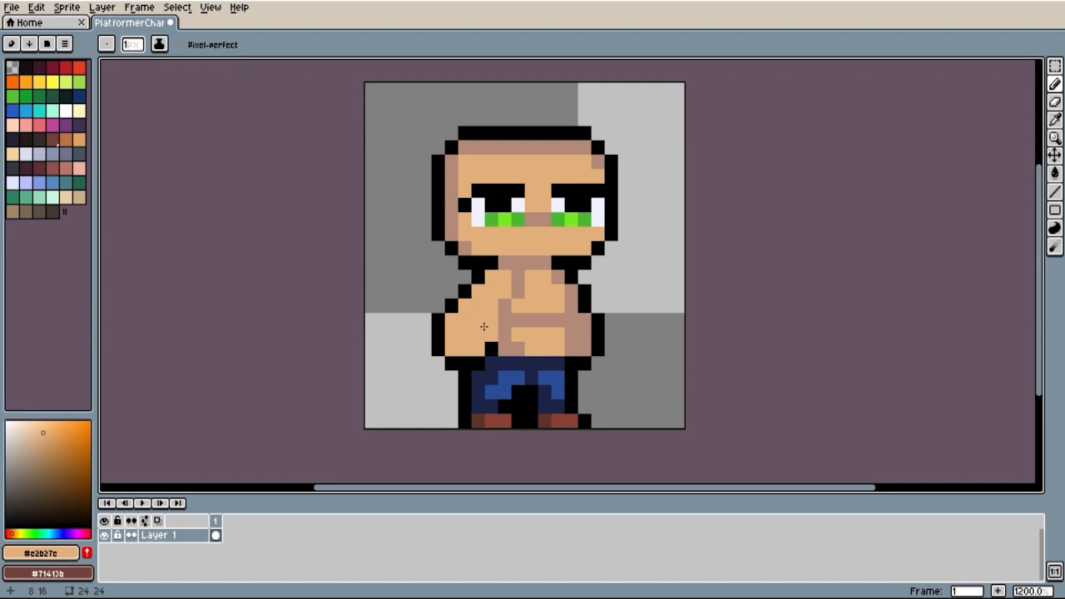
# - Shorten the trousers into shorts by covering the lower legs and both shoes with skin shade #b28b78
pyautogui.press('i')
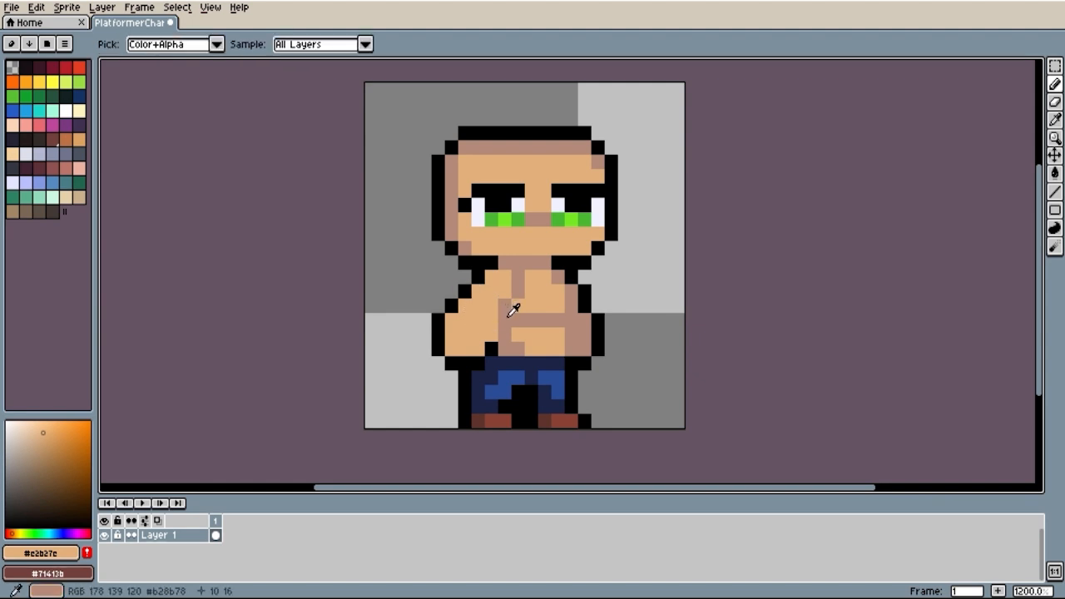
pyautogui.click(513, 310)
pyautogui.press('b')
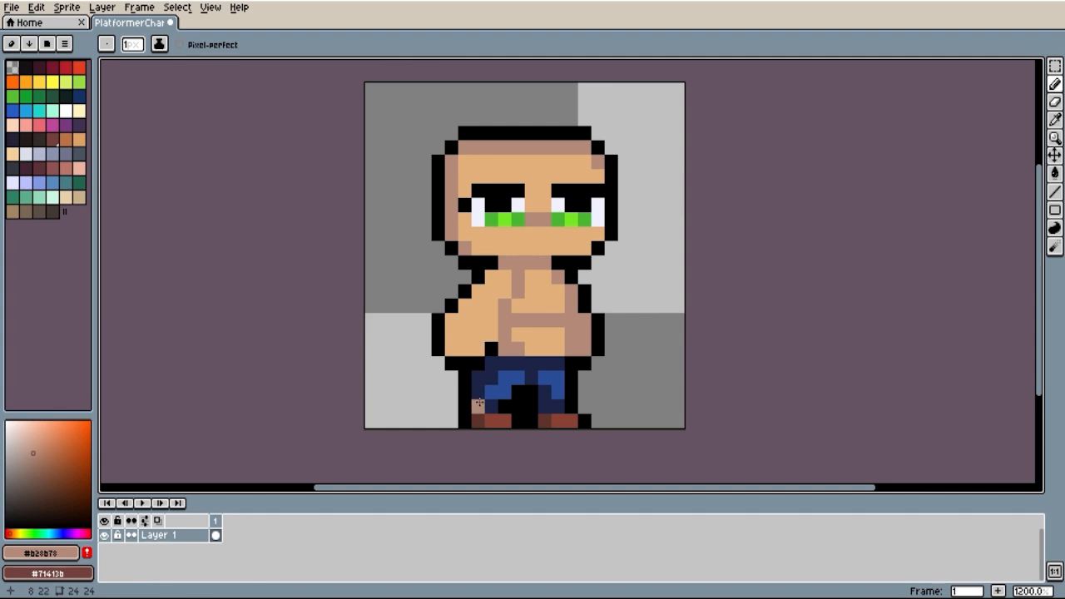
pyautogui.moveTo(480, 406); pyautogui.dragTo(488, 408)
pyautogui.moveTo(556, 408); pyautogui.dragTo(541, 418)
pyautogui.click(557, 420)
pyautogui.click(571, 420)
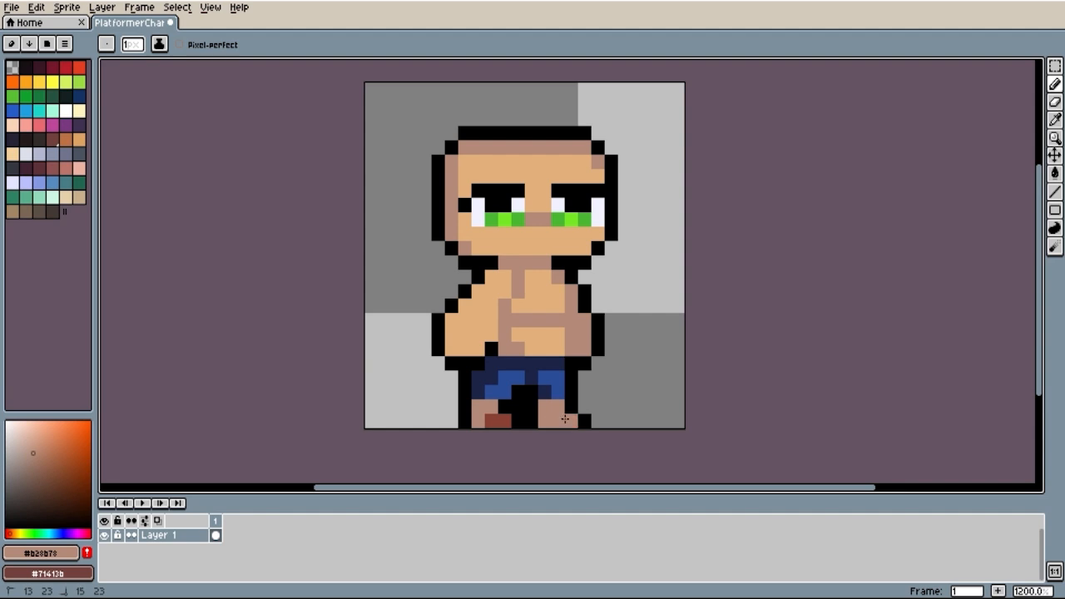
pyautogui.click(499, 419)
pyautogui.click(491, 419)
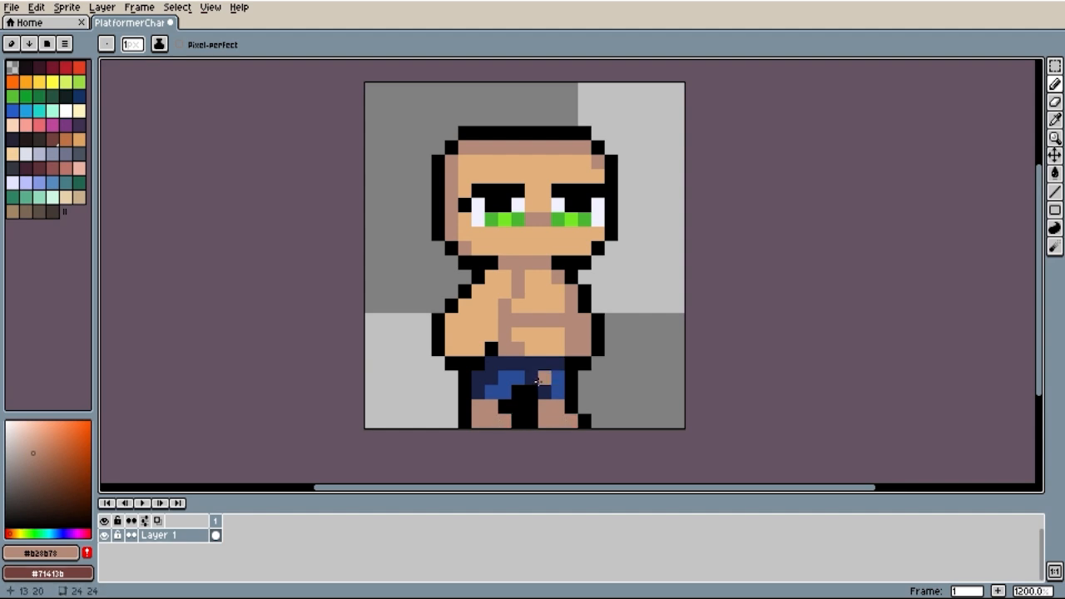
# - Paint the front pixels of both bare feet in light skin #e2b27e, leaving the heels in the darker shade
pyautogui.press('i')
pyautogui.click(548, 346)
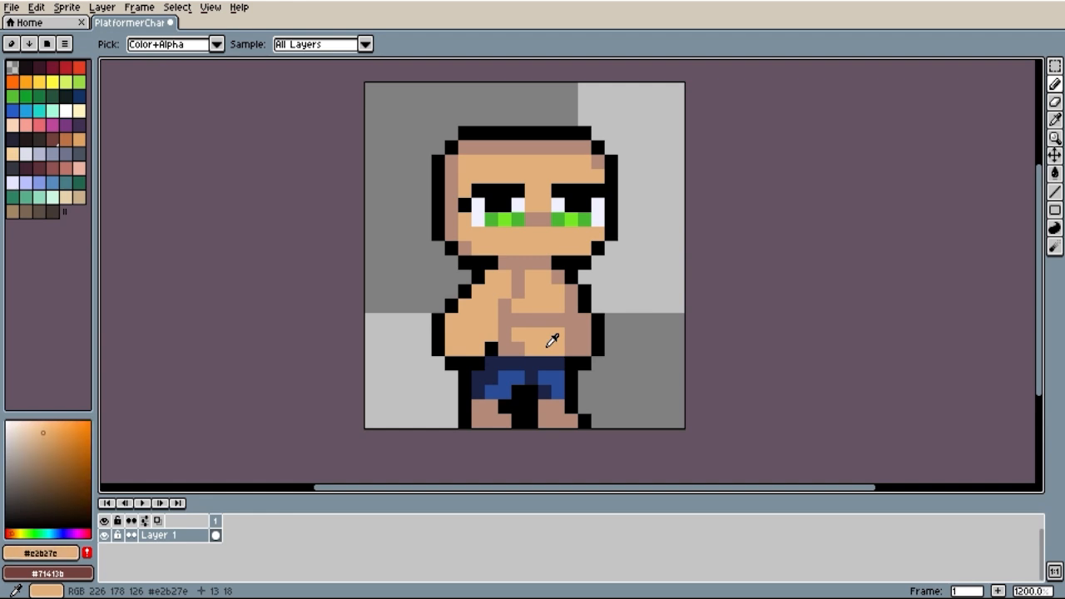
pyautogui.press('b')
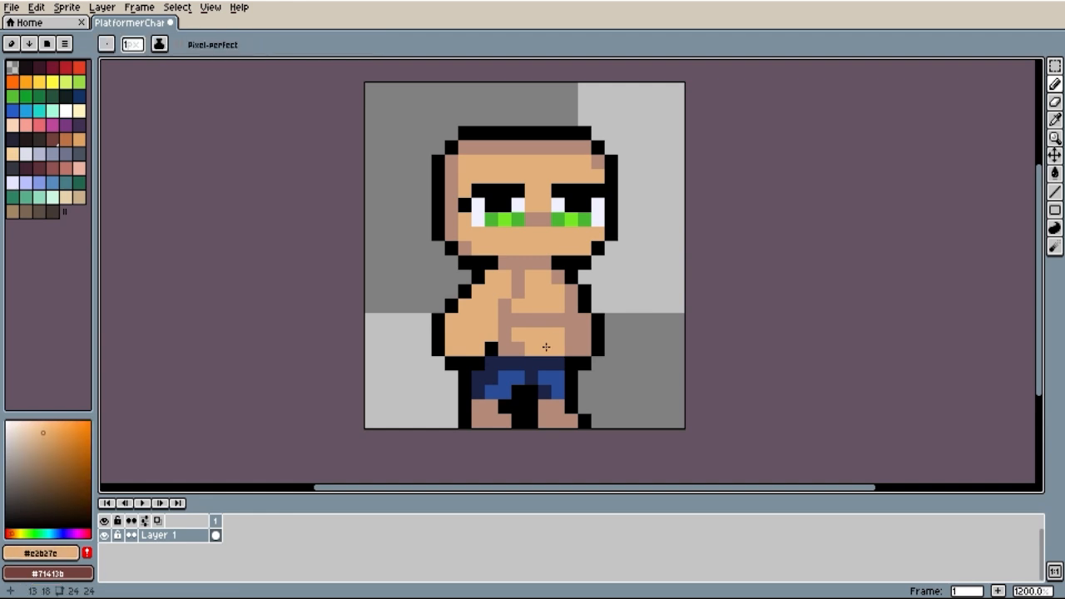
pyautogui.moveTo(569, 420); pyautogui.dragTo(503, 421)
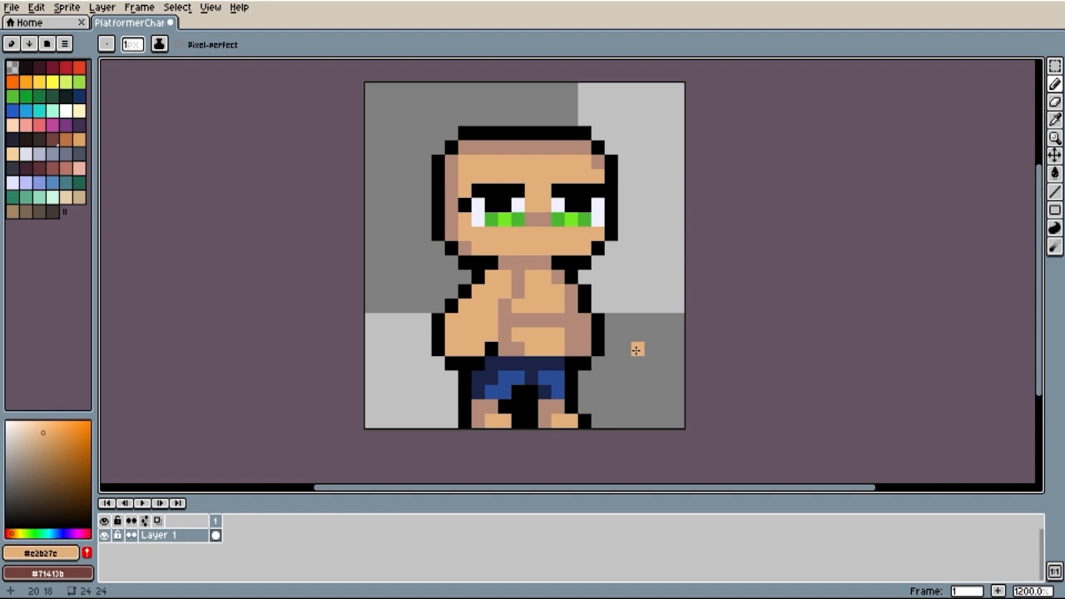
# - Save the sprite as a new file named PlatformerCharacters.ase in the Characters folder
pyautogui.press('v')
pyautogui.hotkey('ctrl', 'shift', 's')
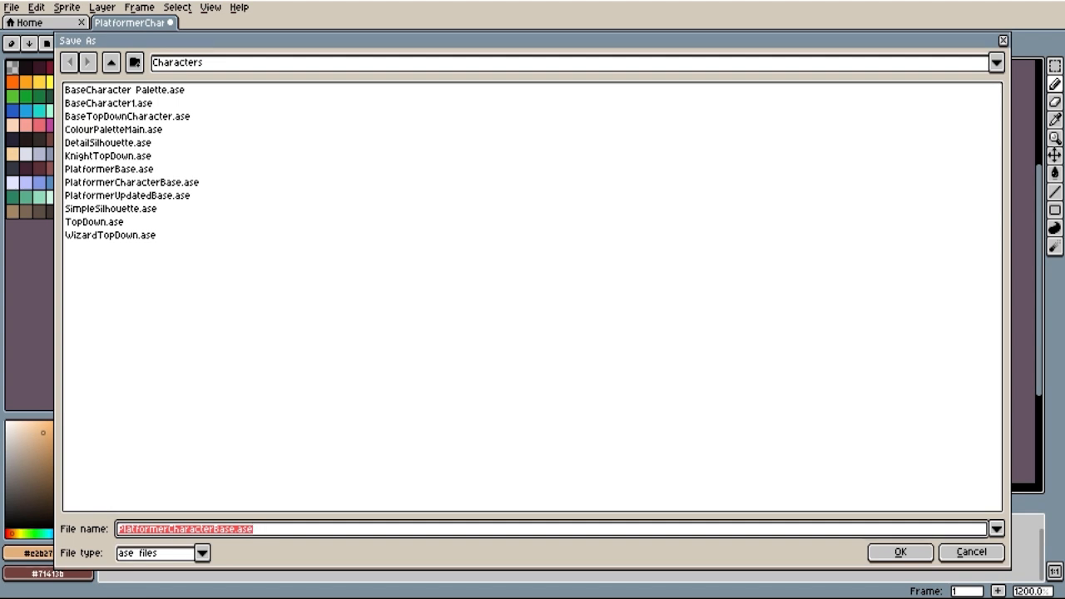
pyautogui.write('Platformer')
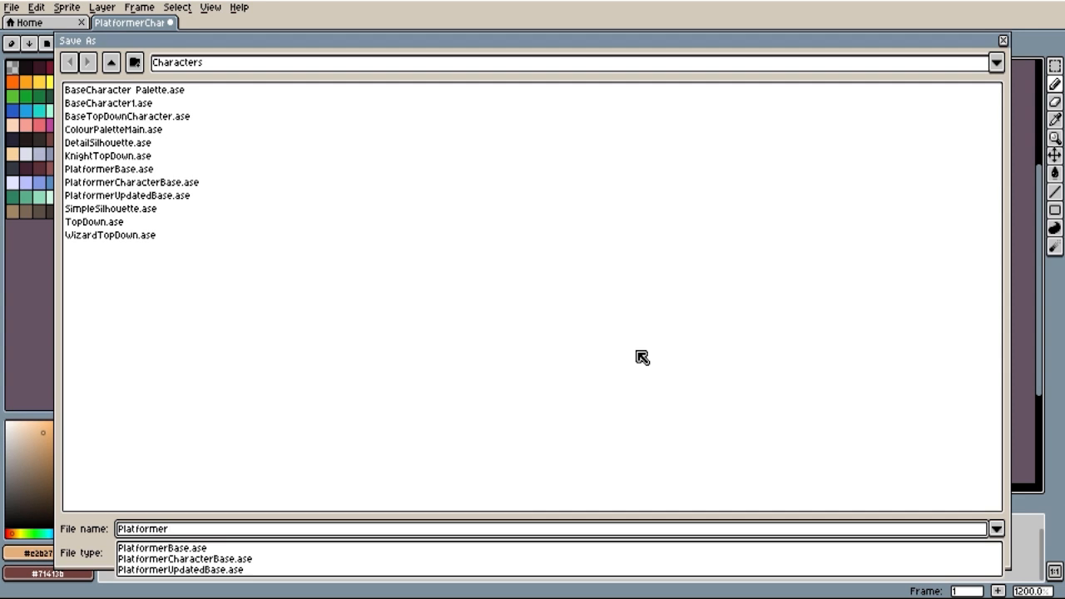
pyautogui.write('Character')
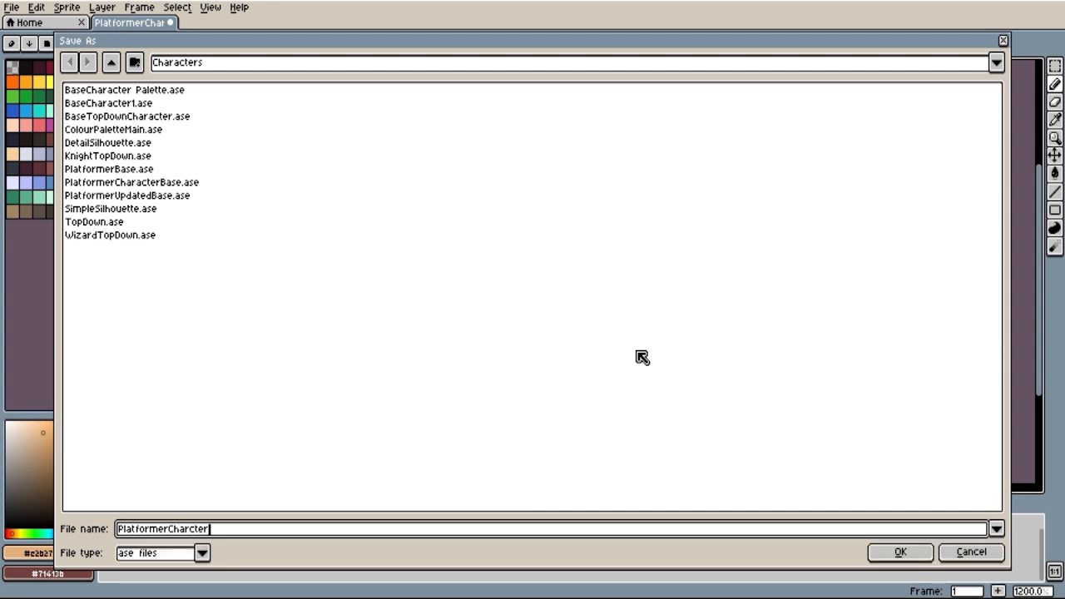
pyautogui.press('BackSpace')
pyautogui.press('BackSpace')
pyautogui.press('BackSpace')
pyautogui.press('BackSpace')
pyautogui.write('acters.ase')
pyautogui.press('Return')
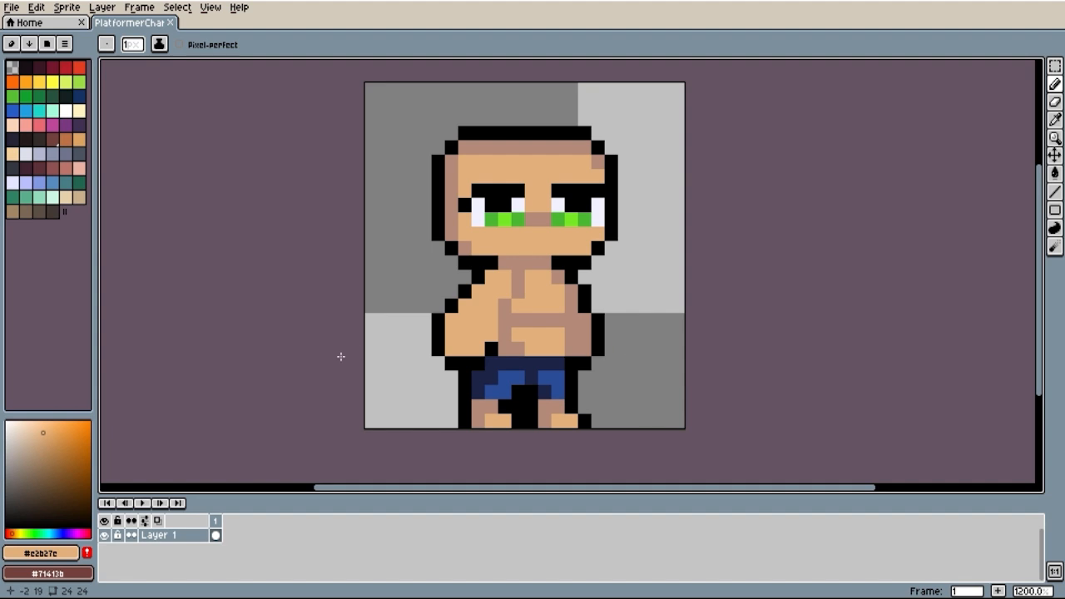
# - Rename the character's layer to Base
pyautogui.rightClick(191, 541)
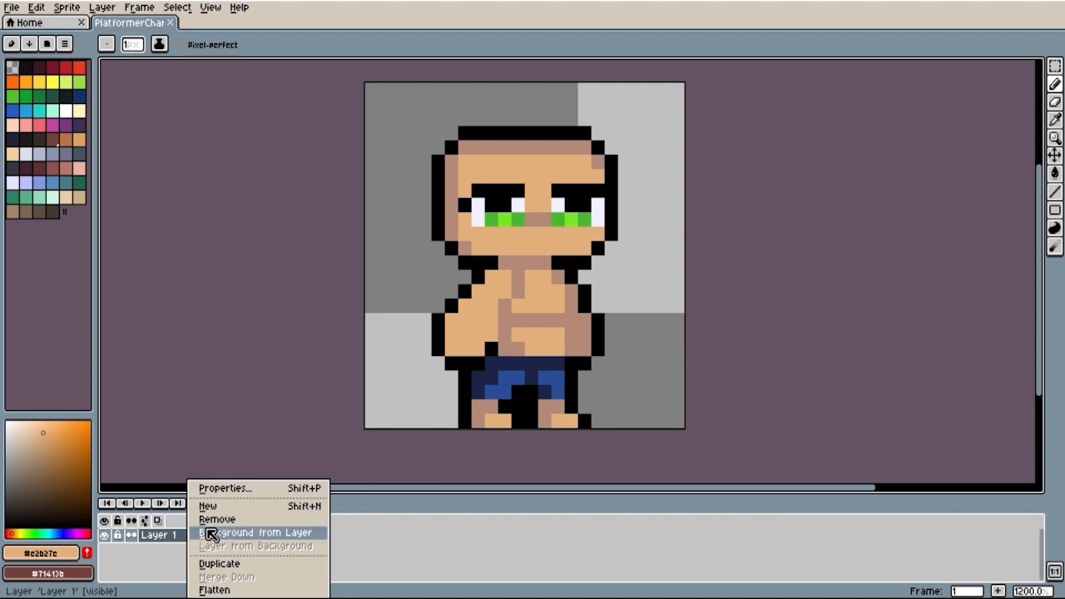
pyautogui.rightClick(186, 539)
pyautogui.click(233, 491)
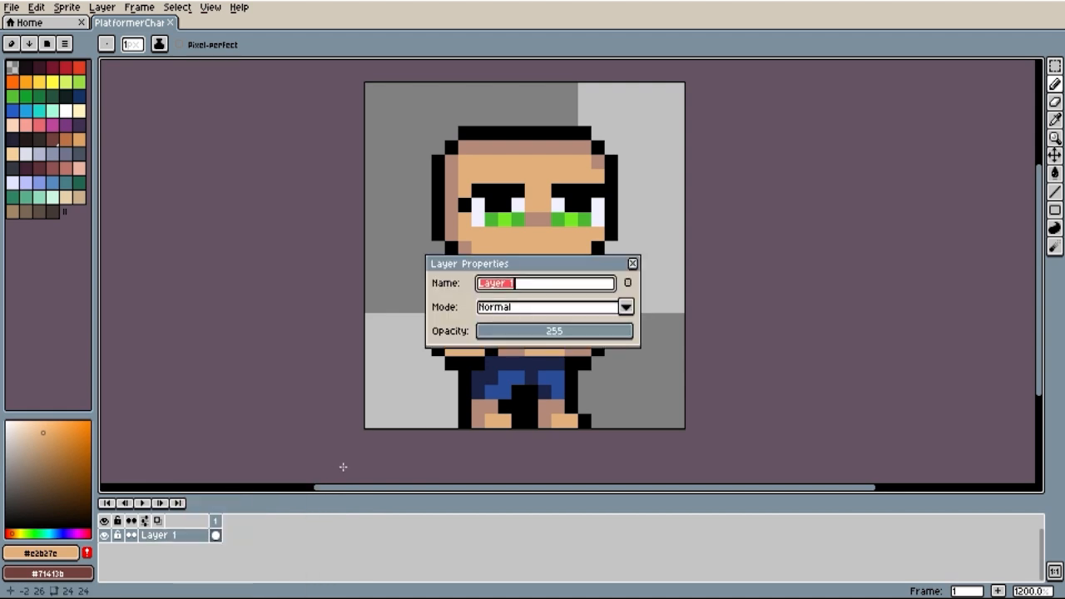
pyautogui.write('Base')
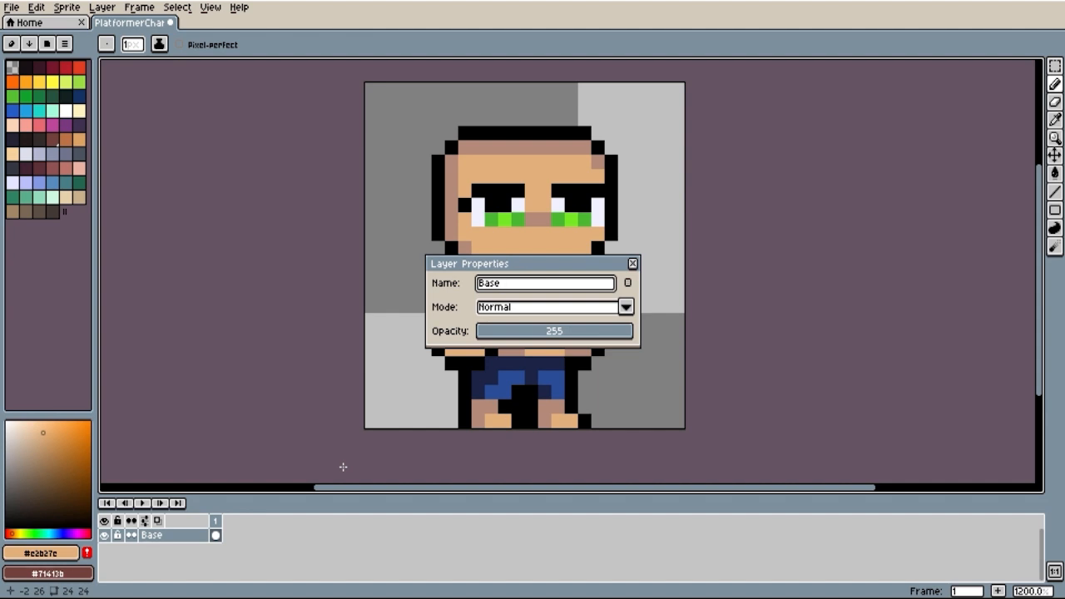
pyautogui.click(632, 263)
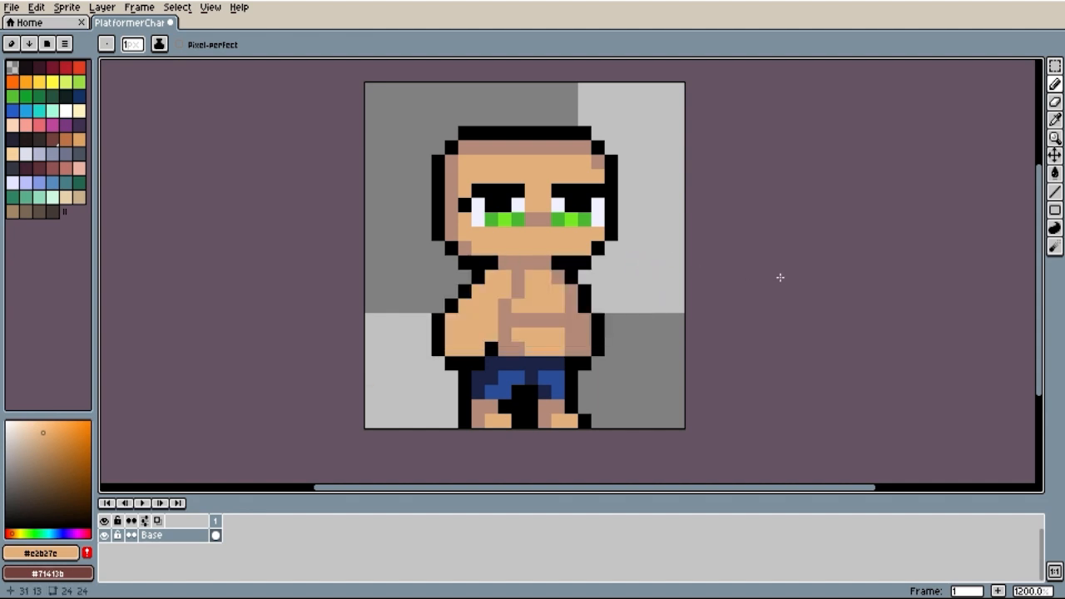
# - Add a new layer above Base and name it Costume
pyautogui.rightClick(184, 541)
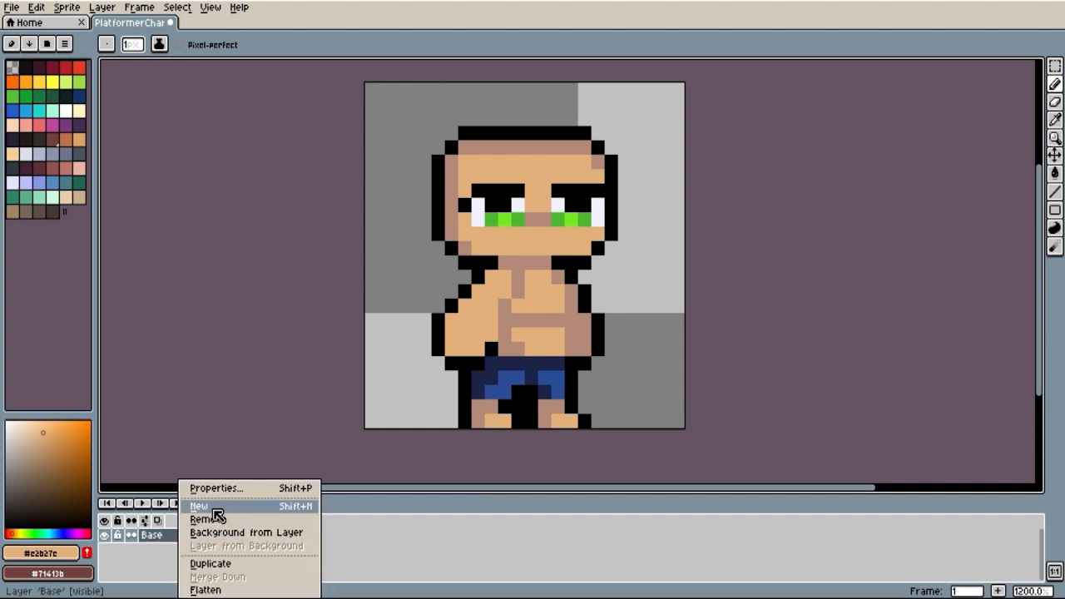
pyautogui.click(213, 509)
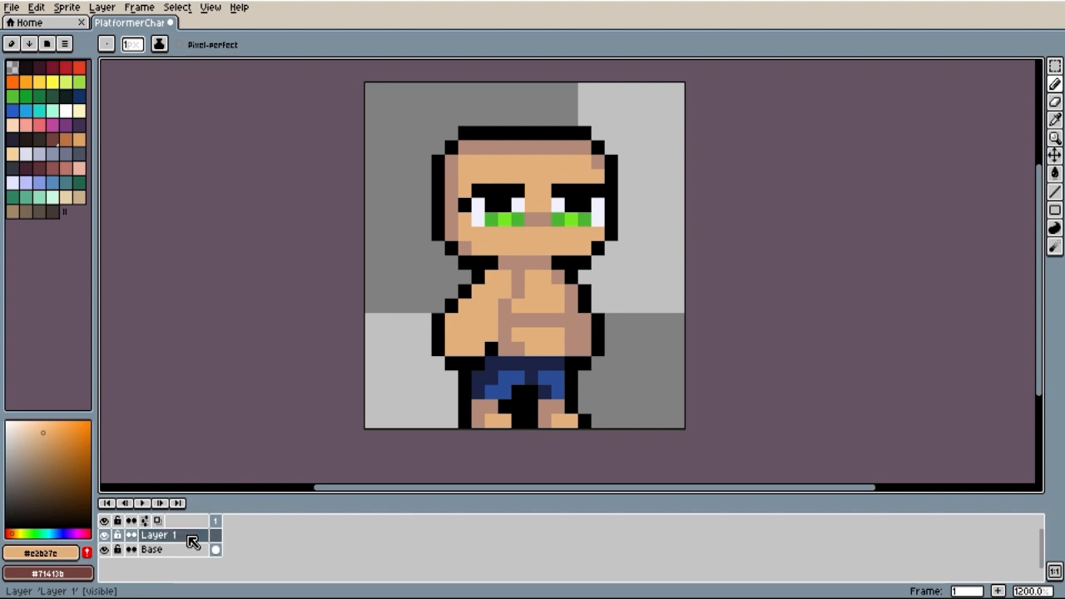
pyautogui.rightClick(192, 541)
pyautogui.click(226, 489)
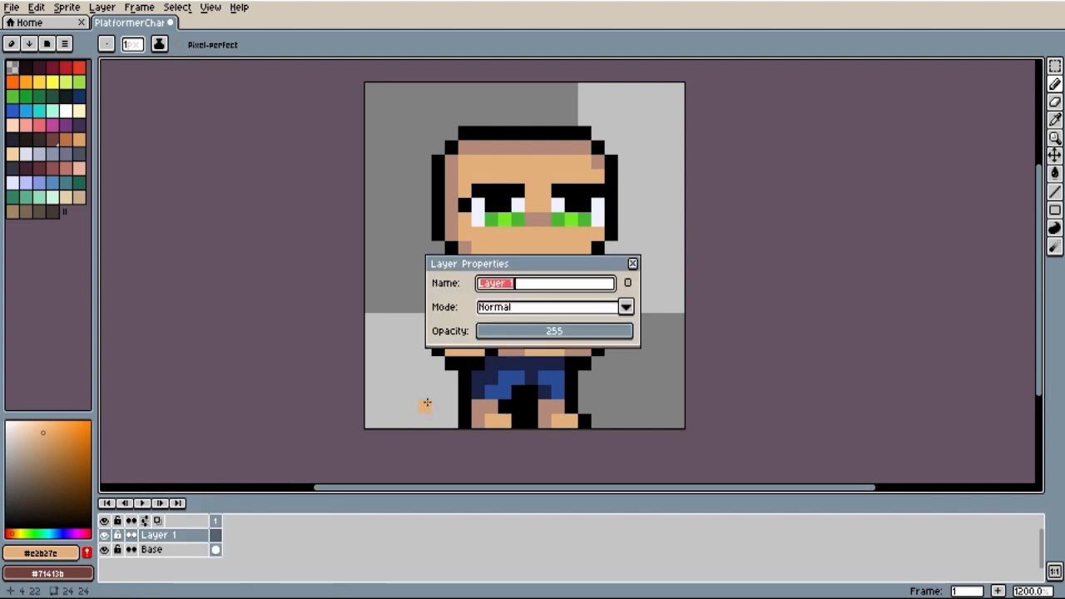
pyautogui.write('Costume')
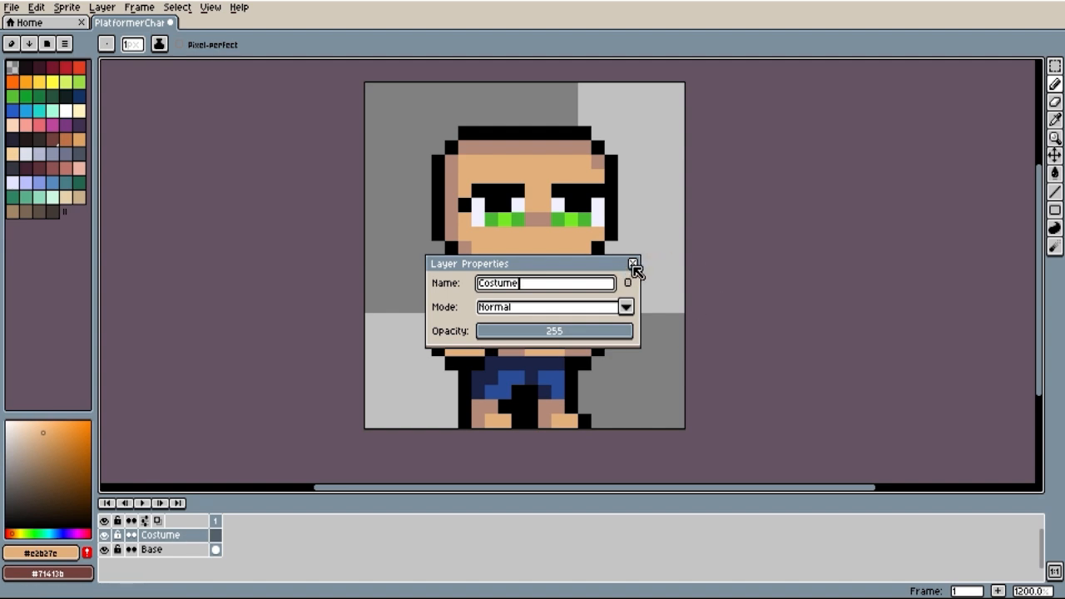
pyautogui.click(633, 264)
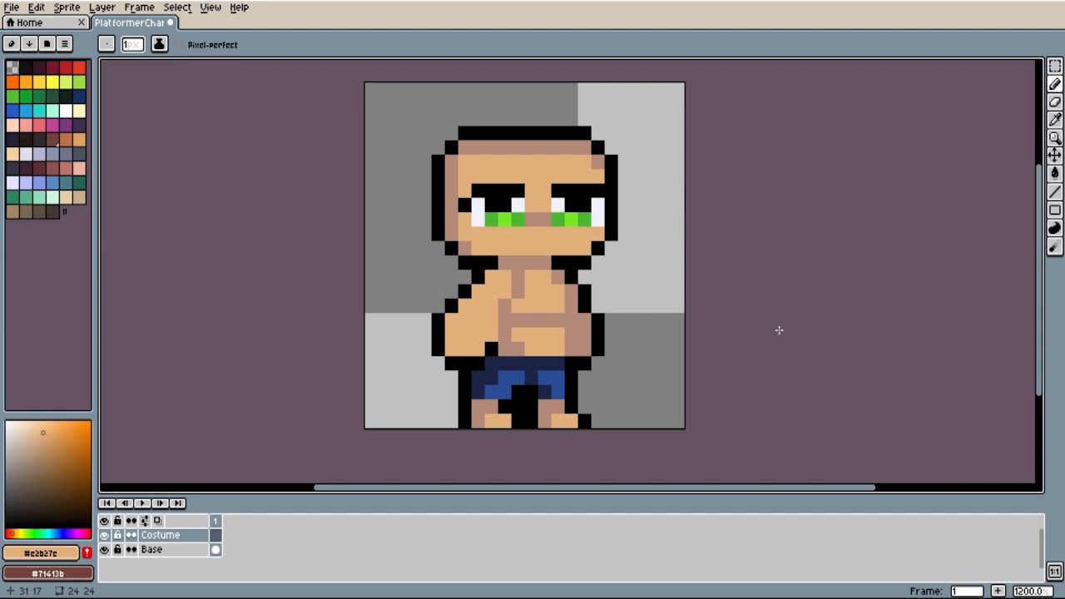
# - Load the colour palette from AAP-64 Palette.png
pyautogui.click(66, 46)
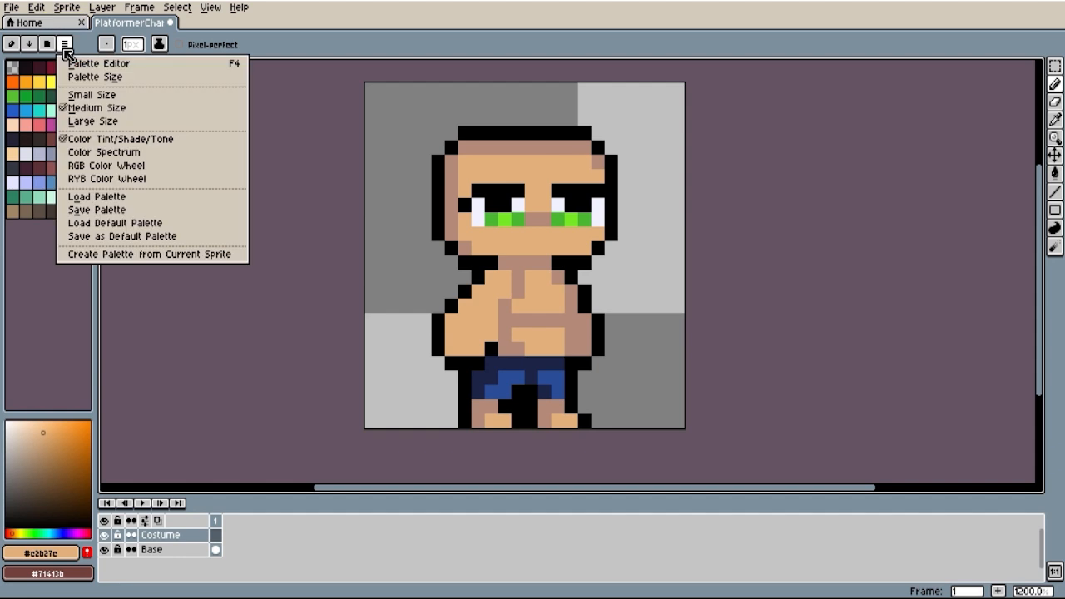
pyautogui.click(109, 203)
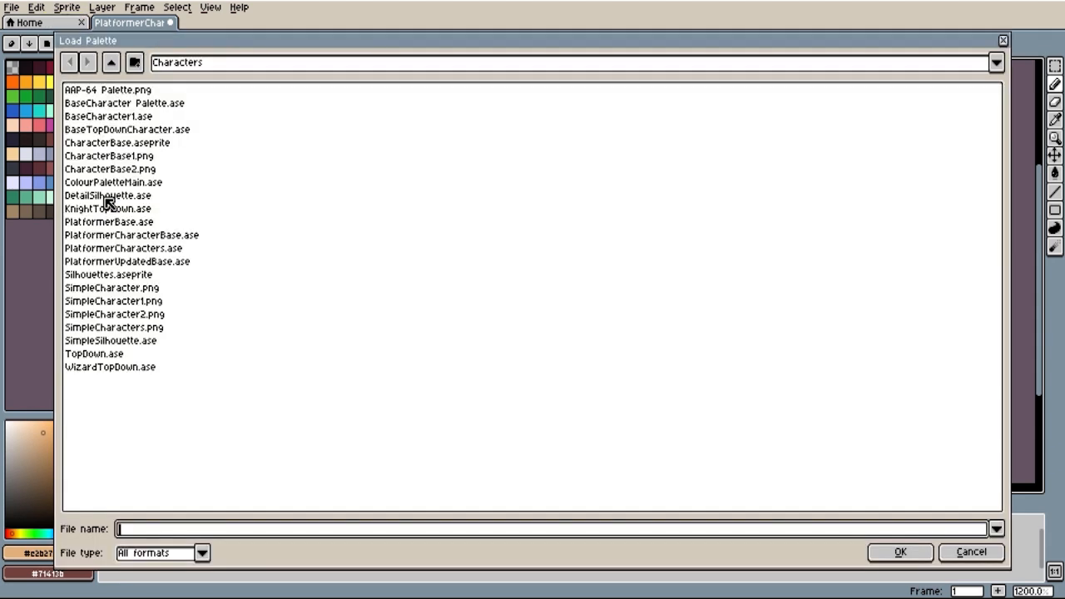
pyautogui.doubleClick(104, 92)
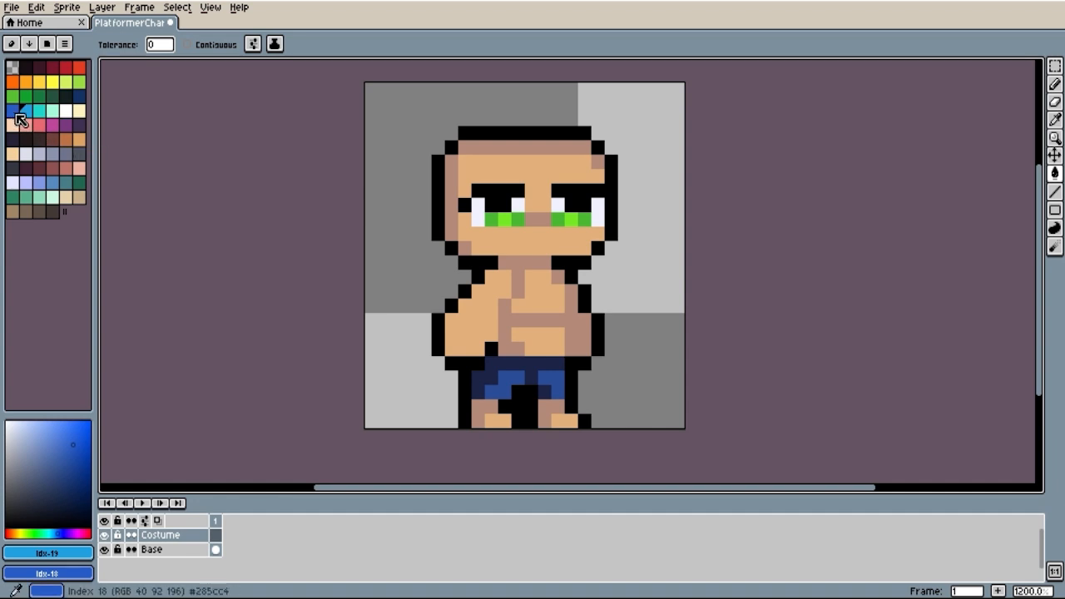
# - Repaint the shorts on the Costume layer with blue #285cc4 for the shaded areas and lighter blue index 19 for the highlights
pyautogui.click(16, 114)
pyautogui.rightClick(28, 115)
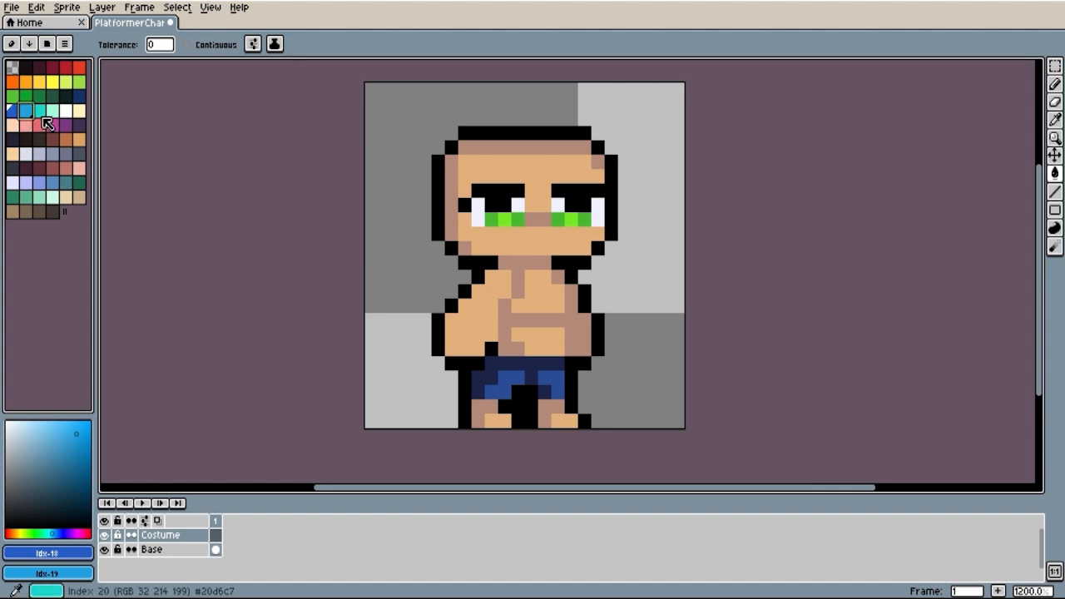
pyautogui.press('b')
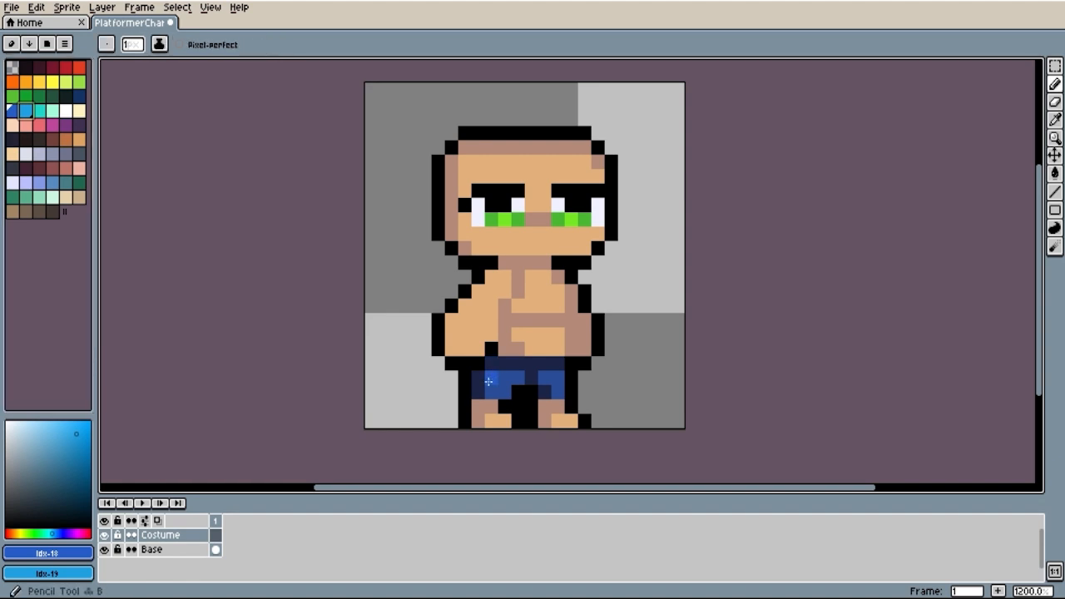
pyautogui.moveTo(479, 388)
pyautogui.mouseDown()
pyautogui.moveTo(503, 367)
pyautogui.moveTo(563, 363)
pyautogui.moveTo(535, 377)
pyautogui.moveTo(554, 391)
pyautogui.mouseUp()
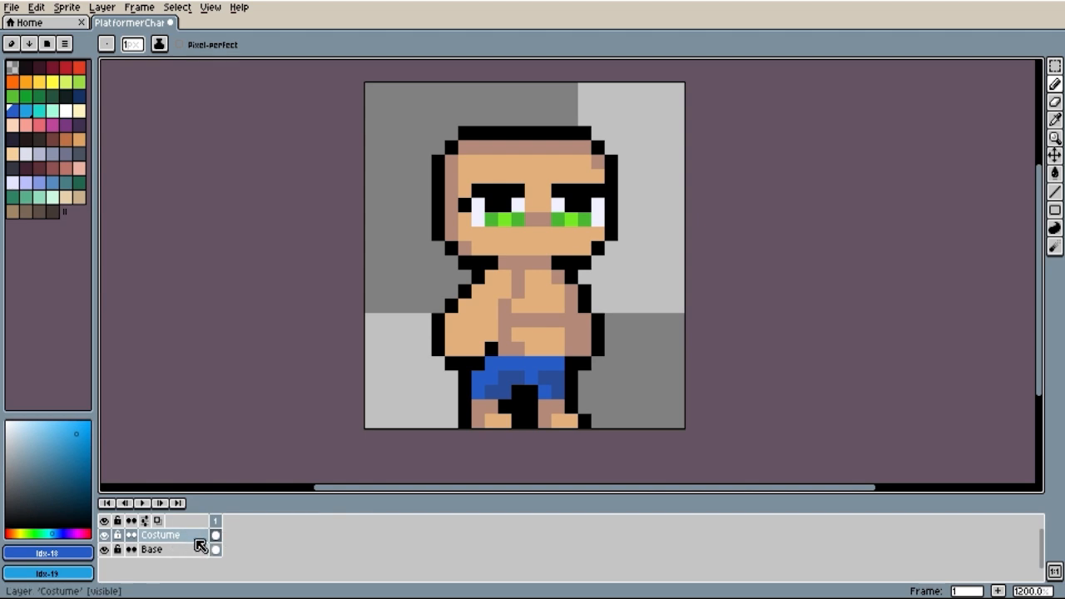
pyautogui.moveTo(546, 389)
pyautogui.mouseDown()
pyautogui.moveTo(557, 393)
pyautogui.moveTo(557, 376)
pyautogui.moveTo(504, 378)
pyautogui.moveTo(492, 391)
pyautogui.moveTo(507, 393)
pyautogui.mouseUp()
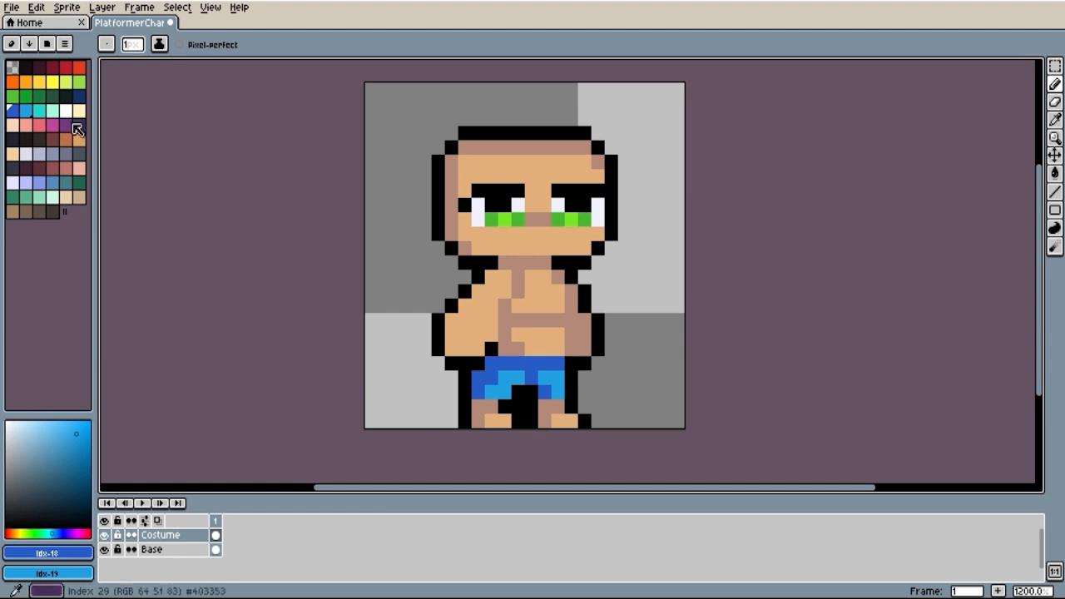
# - Paint white trouser cuffs below the blue shorts and shoes with dark brown index 33 heels and #bb7547 fronts
pyautogui.click(66, 112)
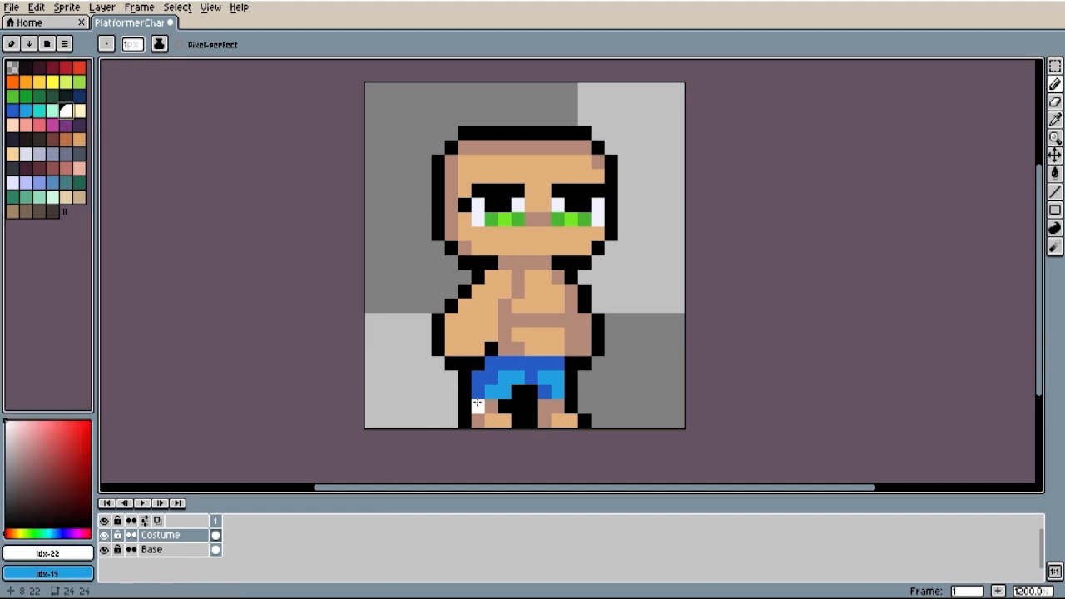
pyautogui.moveTo(478, 405); pyautogui.dragTo(553, 405)
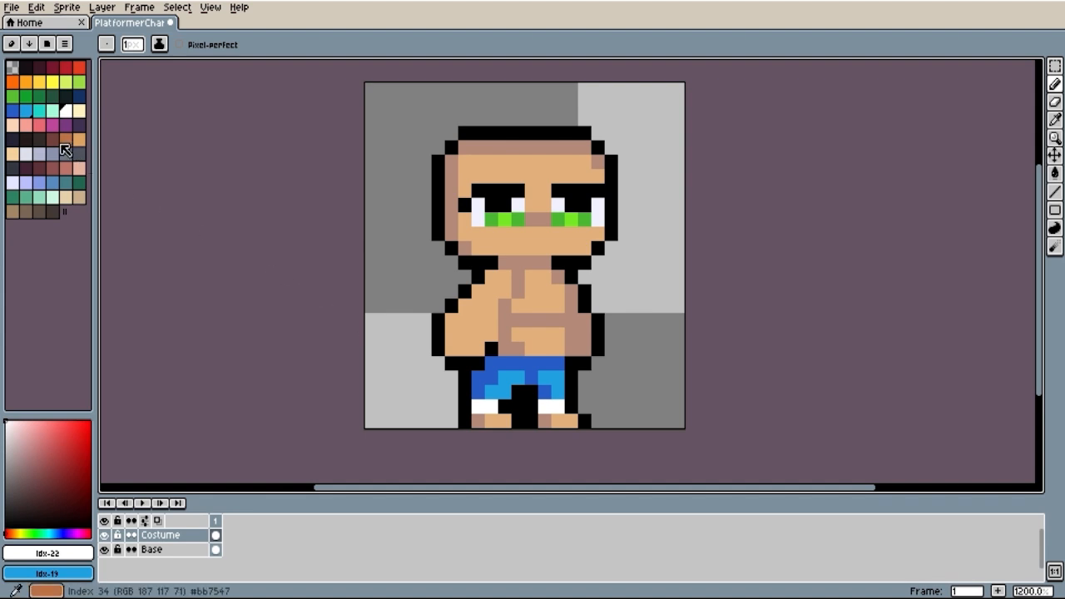
pyautogui.click(51, 141)
pyautogui.rightClick(67, 140)
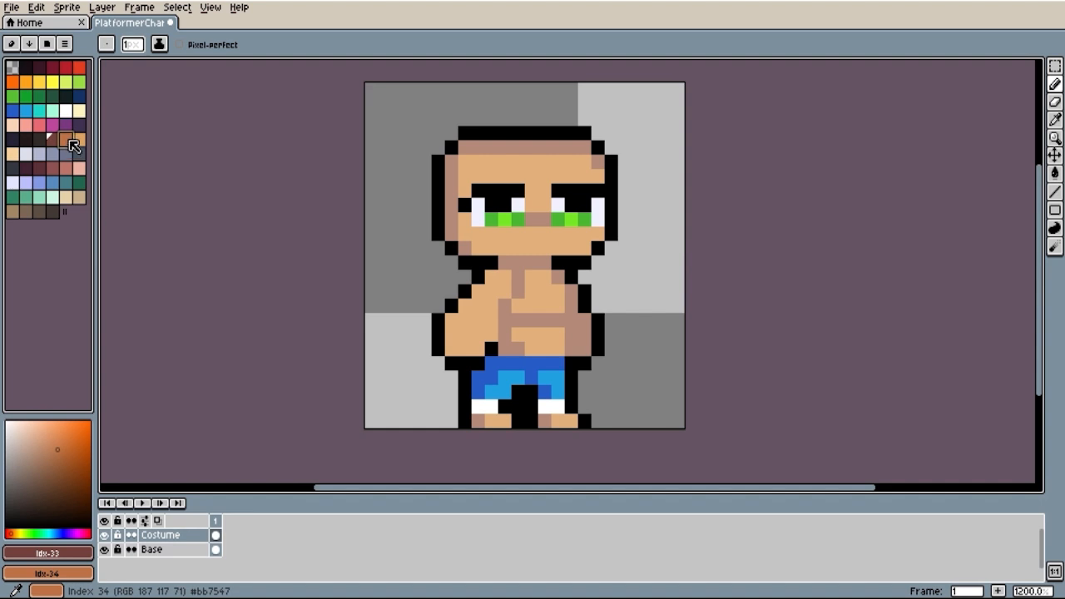
pyautogui.click(478, 419)
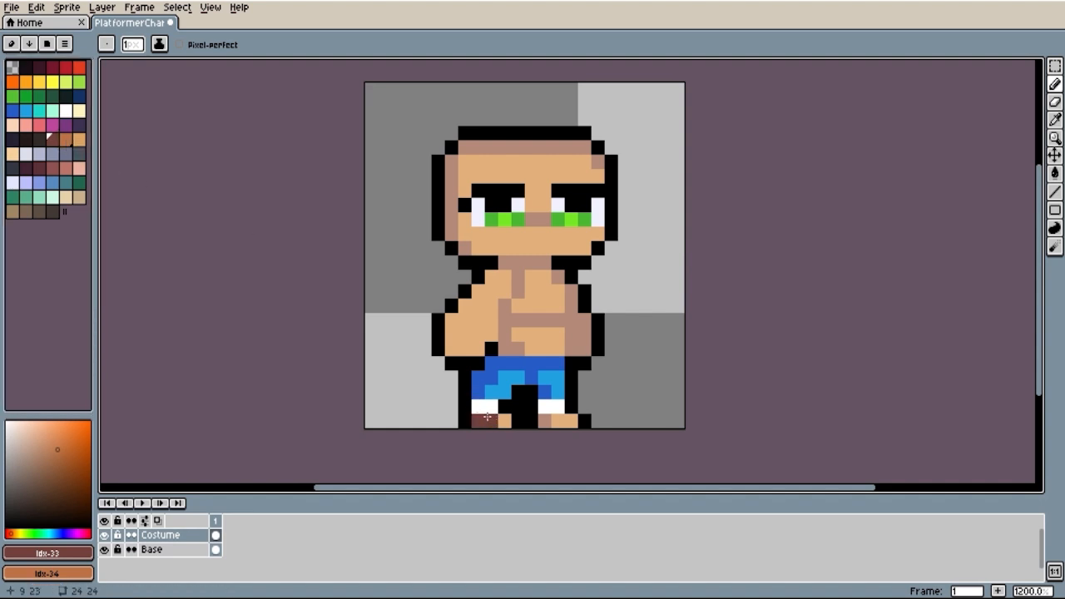
pyautogui.click(540, 420)
pyautogui.rightClick(557, 421)
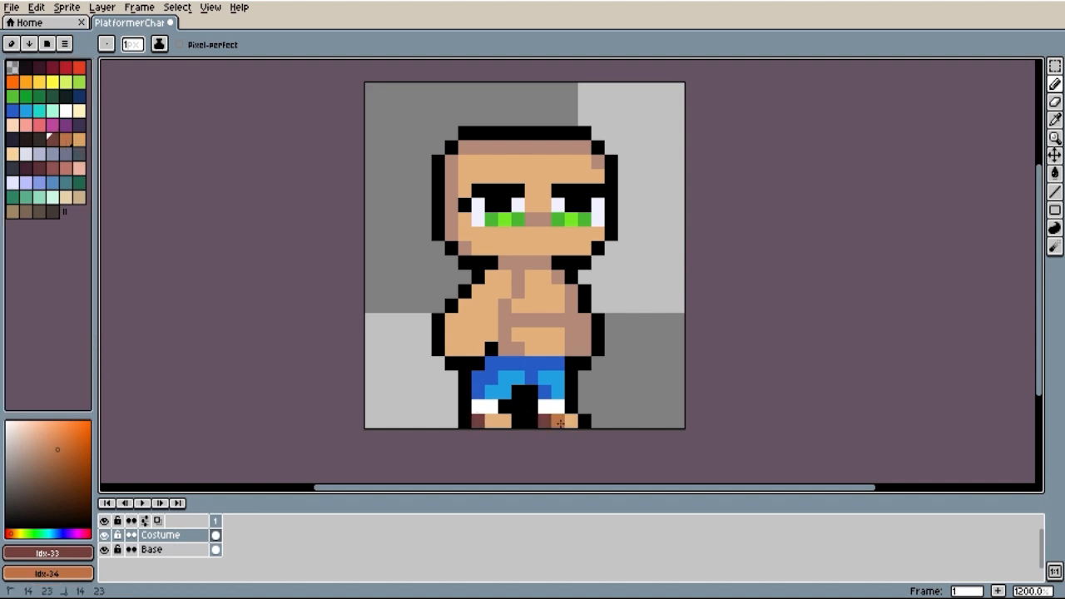
pyautogui.rightClick(504, 422)
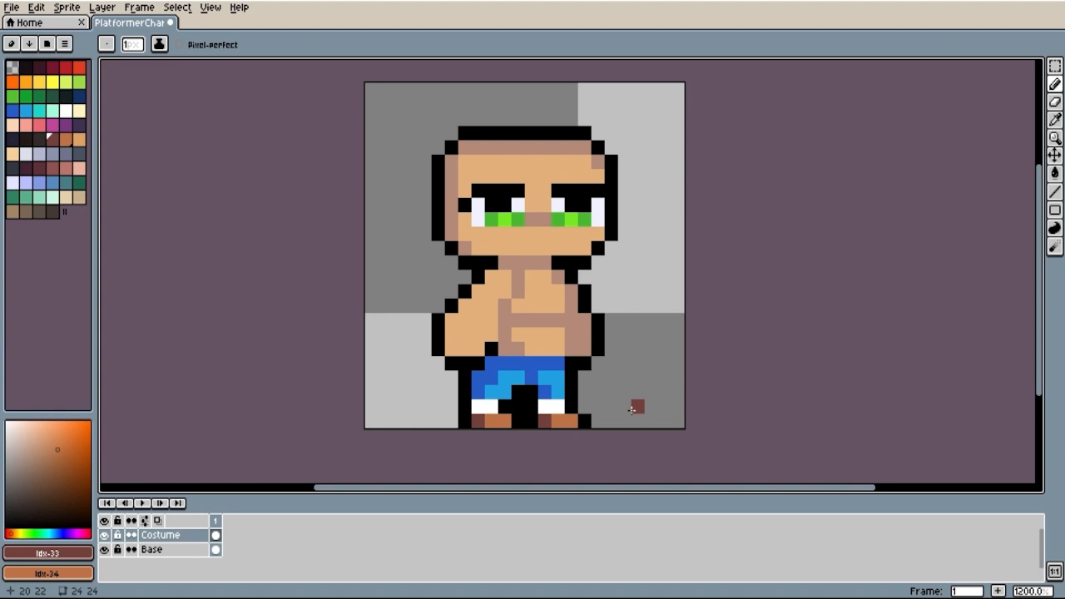
# - Paint a belt above the blue trousers with dark brown index 33 ends, index 34 inner pixels and a yellow index 9 buckle
pyautogui.click(558, 349)
pyautogui.click(505, 349)
pyautogui.rightClick(546, 352)
pyautogui.rightClick(518, 350)
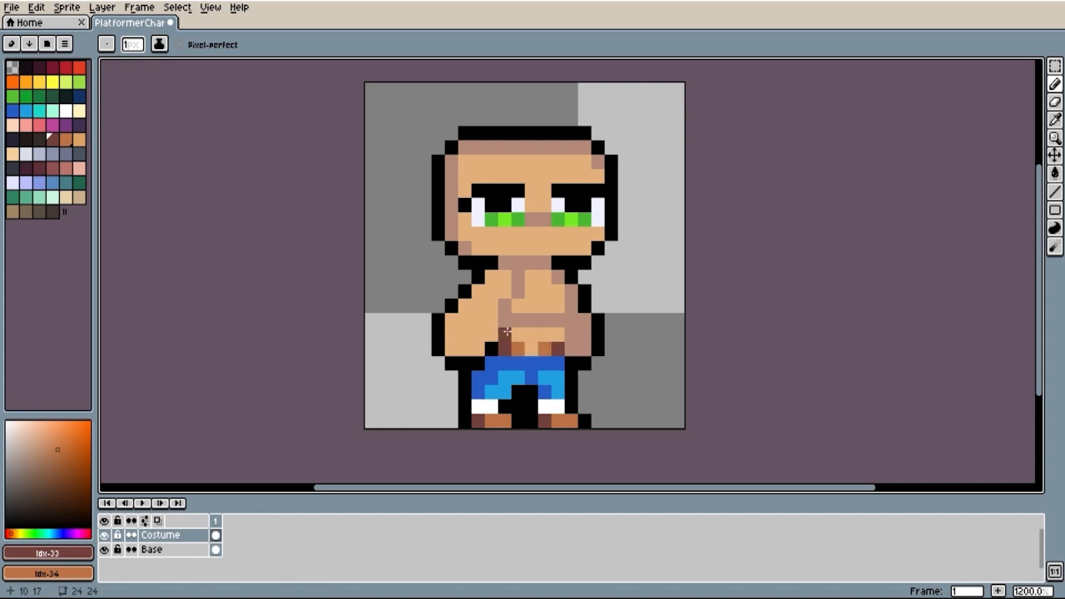
pyautogui.click(53, 83)
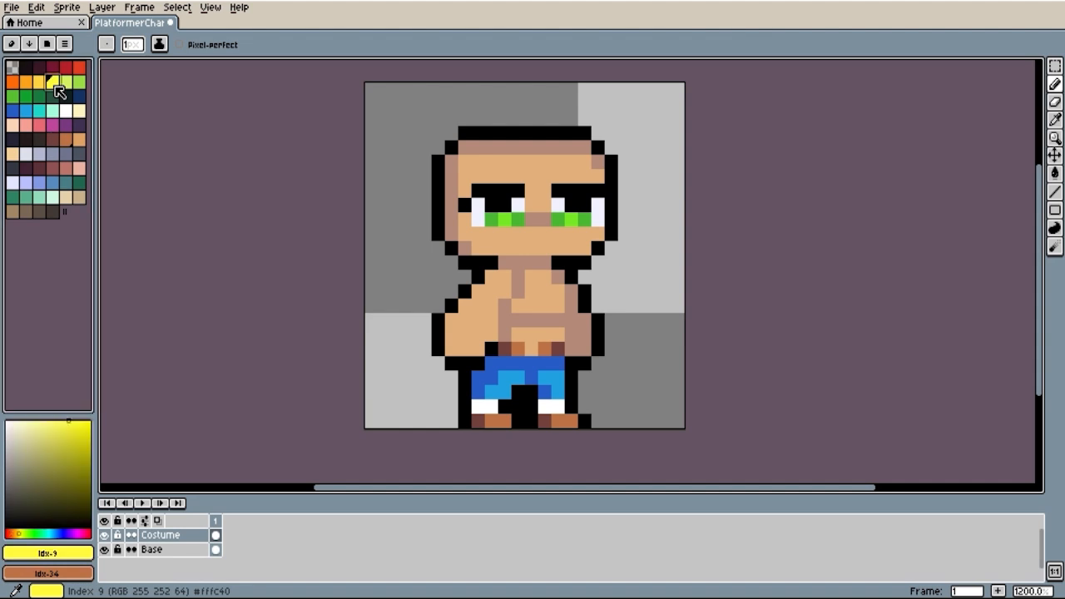
pyautogui.click(531, 348)
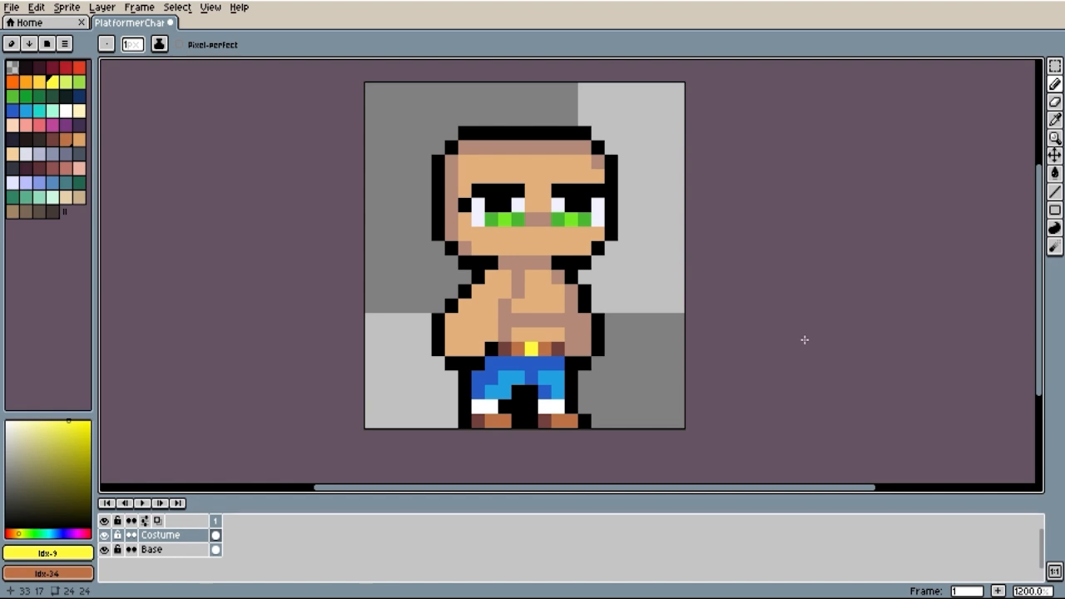
# - Paint a glove in dark red index 4 over the hand and forearm on the character's left side of the canvas
pyautogui.click(67, 70)
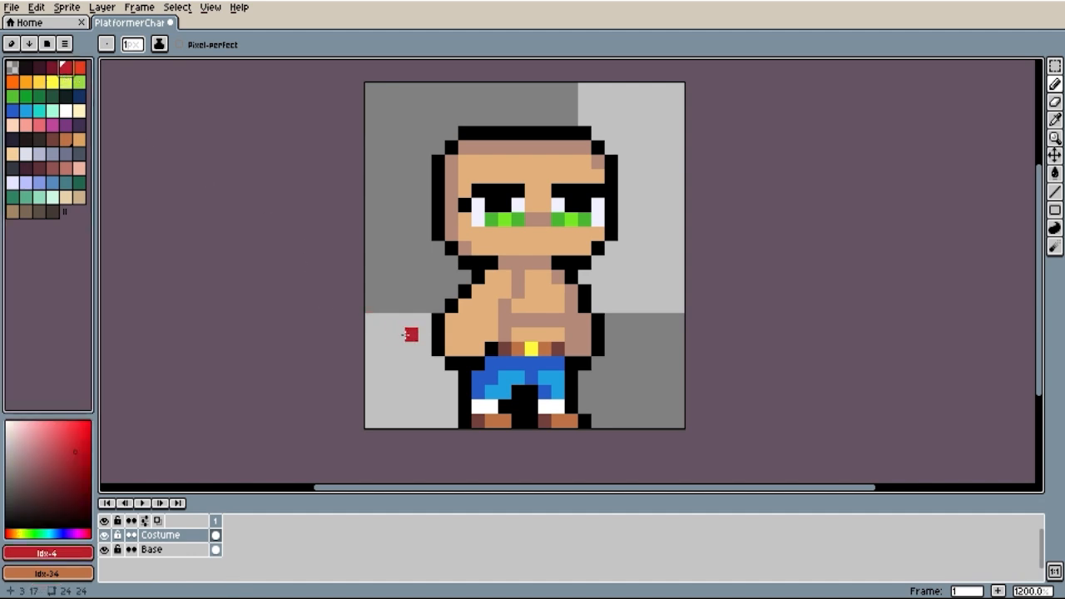
pyautogui.moveTo(451, 319)
pyautogui.mouseDown()
pyautogui.moveTo(461, 348)
pyautogui.moveTo(479, 348)
pyautogui.moveTo(478, 321)
pyautogui.moveTo(464, 333)
pyautogui.mouseUp()
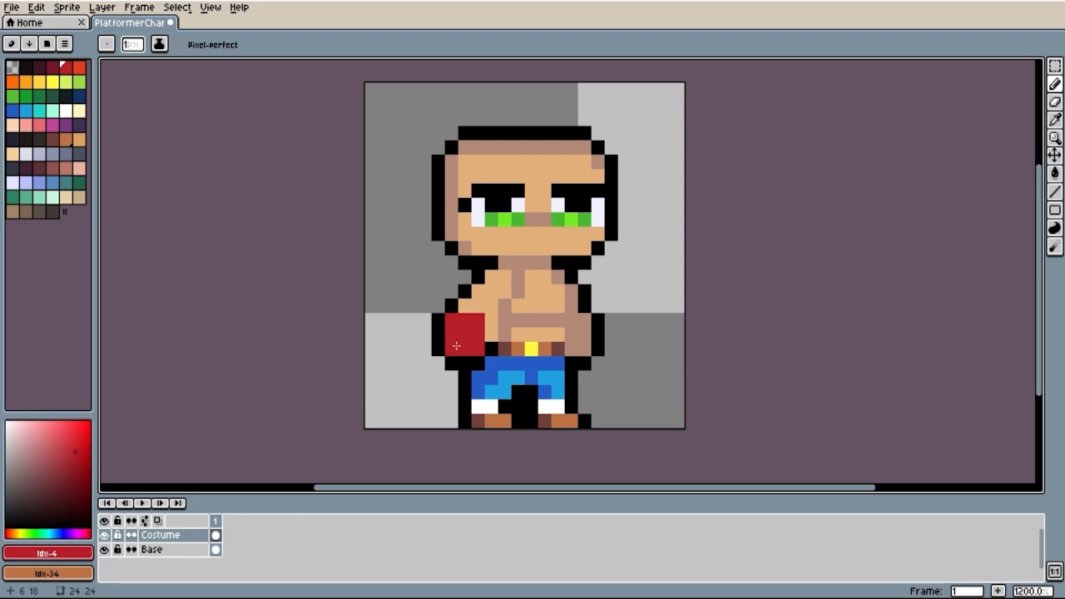
pyautogui.click(488, 336)
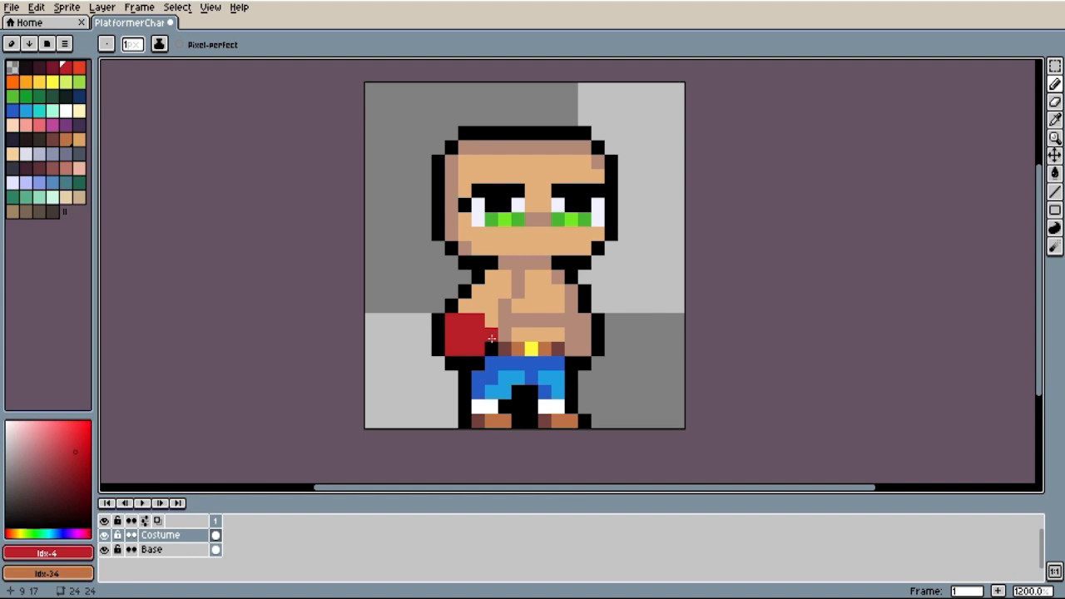
pyautogui.click(479, 309)
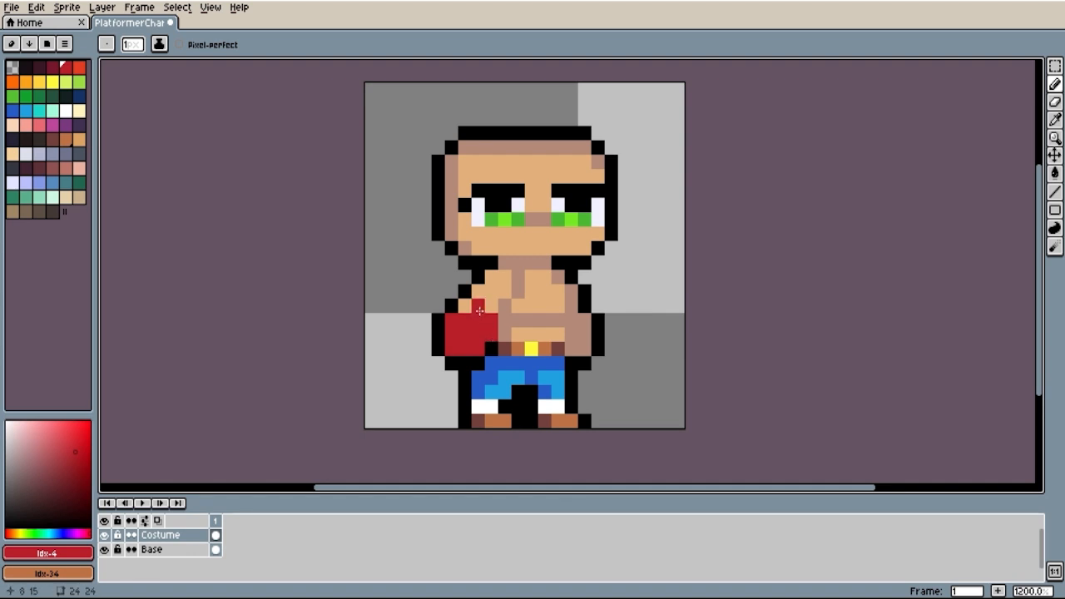
pyautogui.click(465, 304)
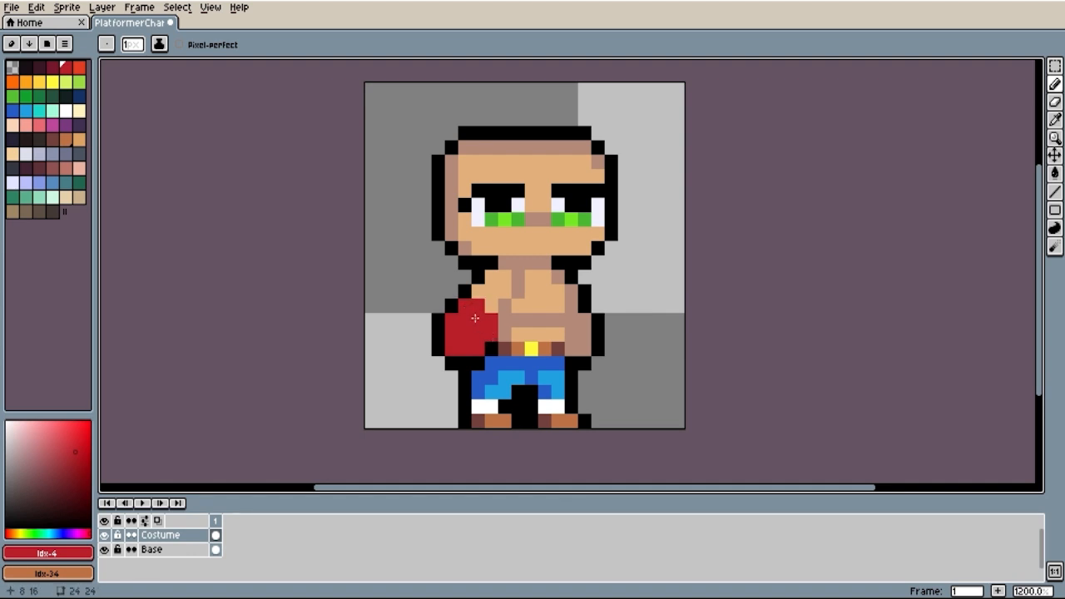
pyautogui.click(444, 324)
pyautogui.hotkey('ctrl', 'z')
# - Paint a matching dark red glove over the hand on the canvas's right side and outline its outer edge in black #000000
pyautogui.click(574, 323)
pyautogui.click(573, 325)
pyautogui.moveTo(572, 324)
pyautogui.mouseDown()
pyautogui.moveTo(571, 350)
pyautogui.moveTo(584, 324)
pyautogui.moveTo(599, 350)
pyautogui.mouseUp()
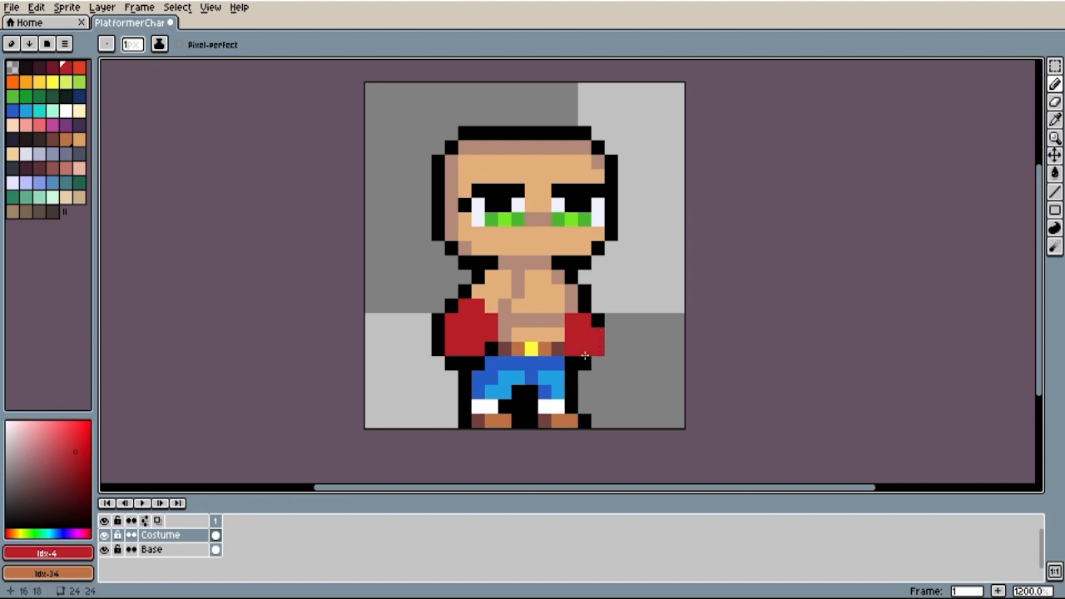
pyautogui.moveTo(584, 363); pyautogui.dragTo(573, 363)
pyautogui.press('alt')
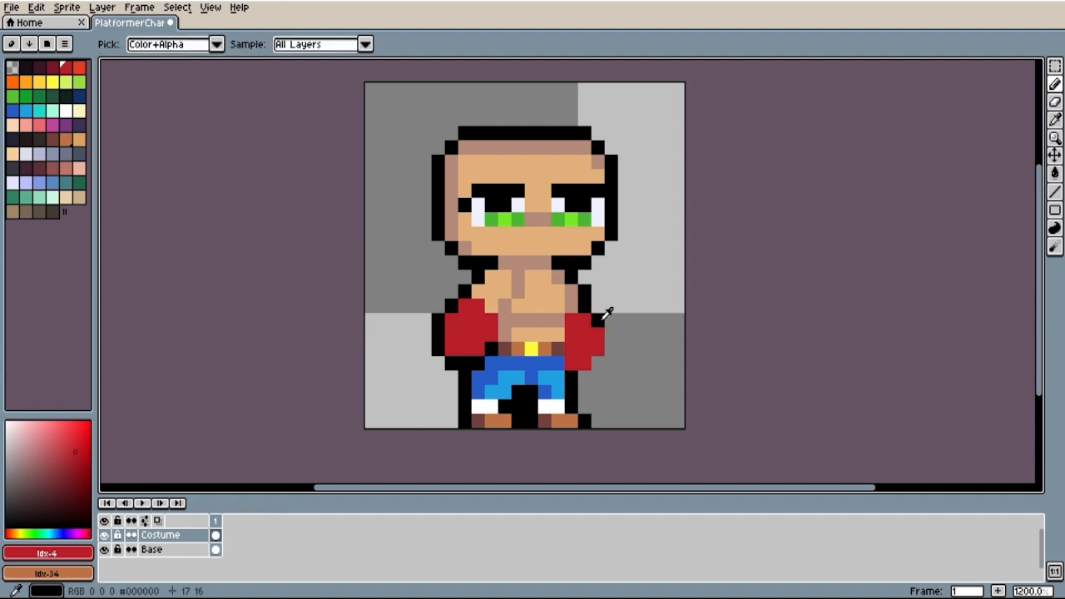
pyautogui.click(604, 317)
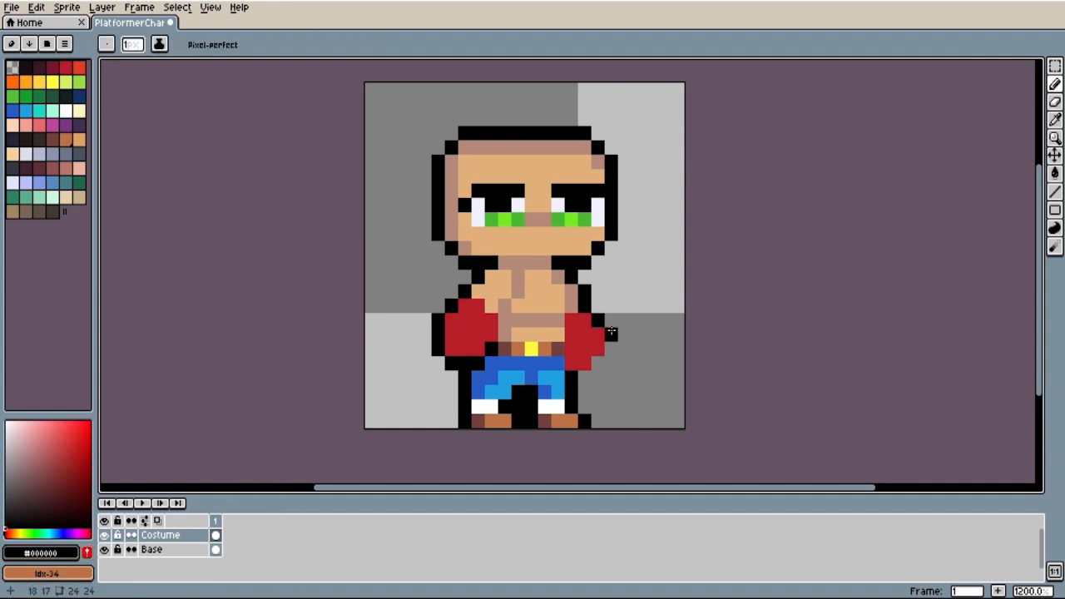
pyautogui.moveTo(610, 333); pyautogui.dragTo(586, 375)
pyautogui.moveTo(660, 316); pyautogui.dragTo(711, 319)
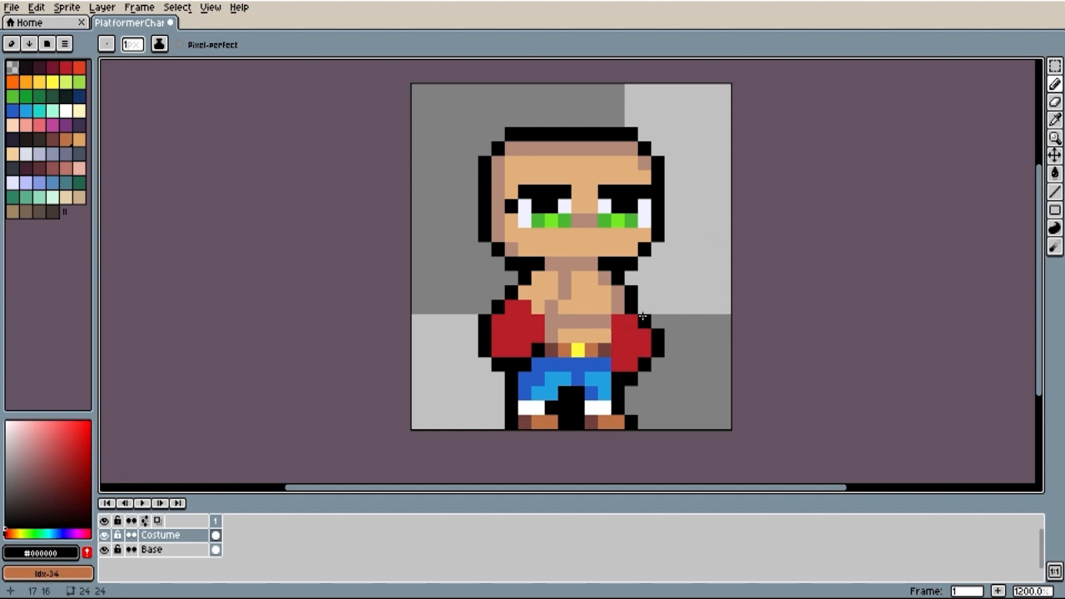
# - Highlight the left-hand glove with brighter red index 5 and paint a neckband in that red with #b4202a ends
pyautogui.click(79, 67)
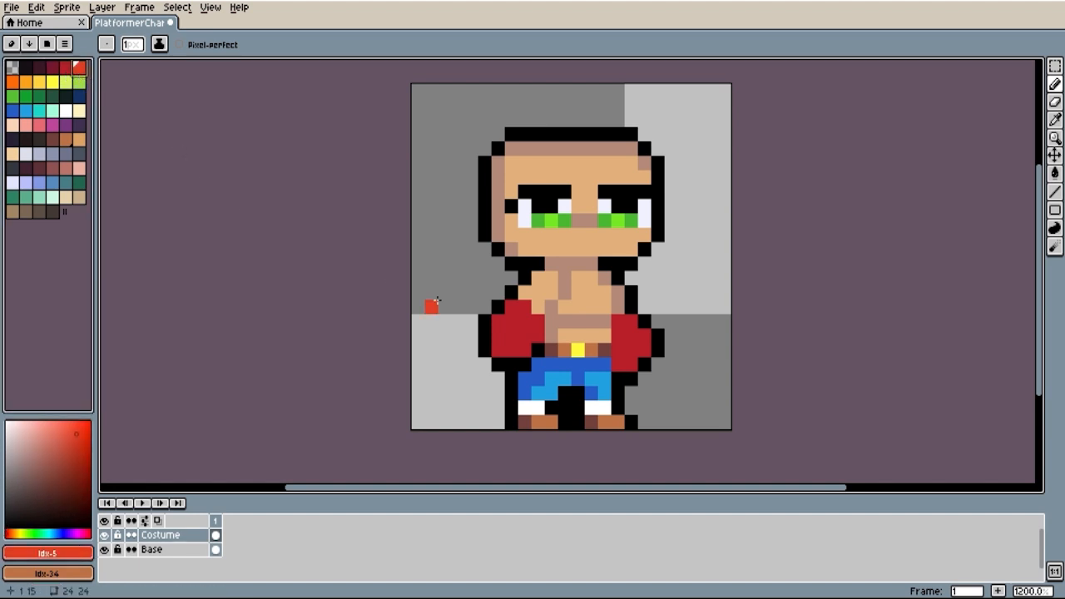
pyautogui.moveTo(497, 322)
pyautogui.mouseDown()
pyautogui.moveTo(514, 333)
pyautogui.moveTo(523, 322)
pyautogui.moveTo(504, 321)
pyautogui.mouseUp()
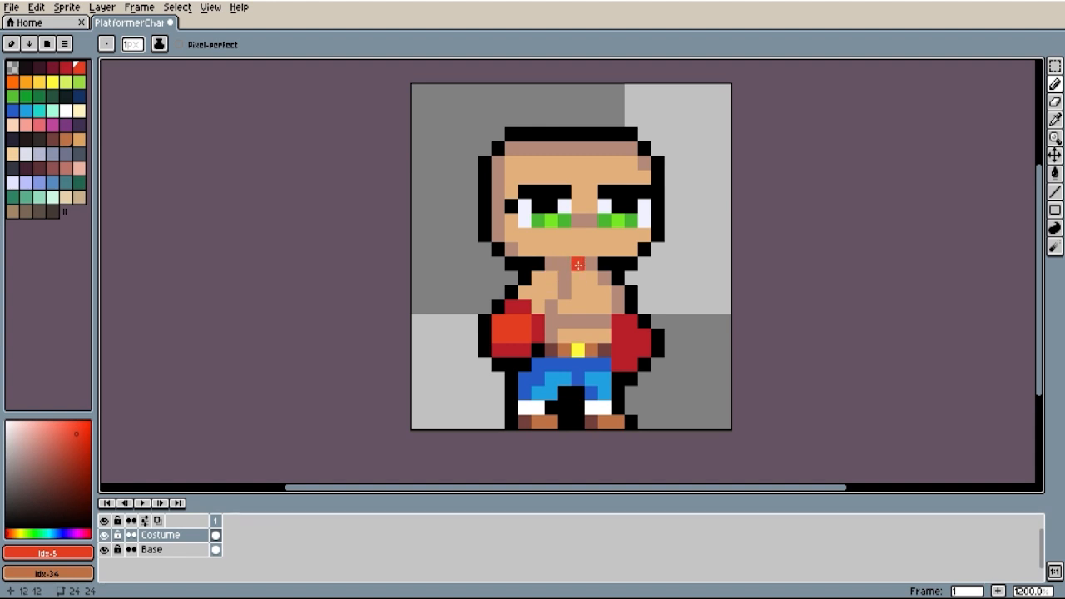
pyautogui.moveTo(577, 264); pyautogui.dragTo(565, 265)
pyautogui.keyDown('alt'); pyautogui.click(542, 323); pyautogui.keyUp('alt')
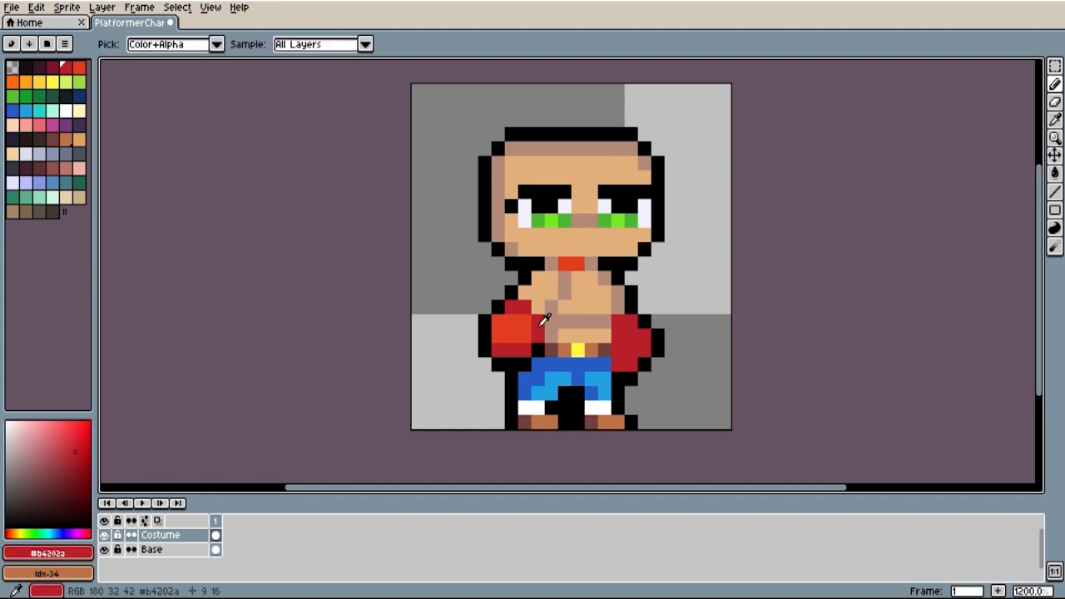
pyautogui.click(592, 265)
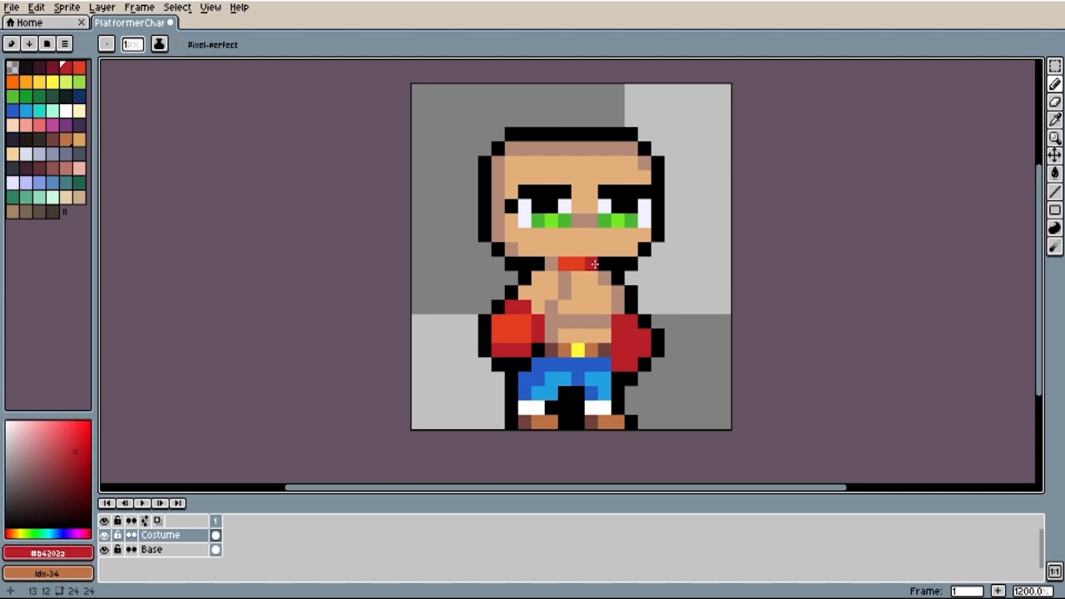
pyautogui.click(549, 265)
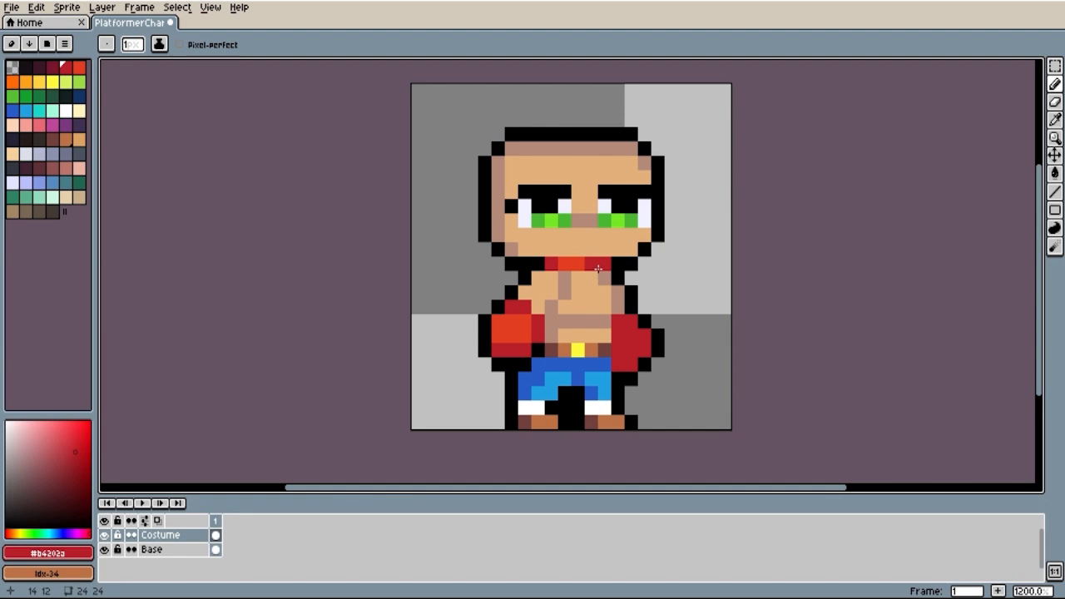
# - Extend the neckband into a scarf knot beside the left shoulder with #b4202a, a black outline and #df3e23 highlights
pyautogui.click(527, 274)
pyautogui.click(514, 274)
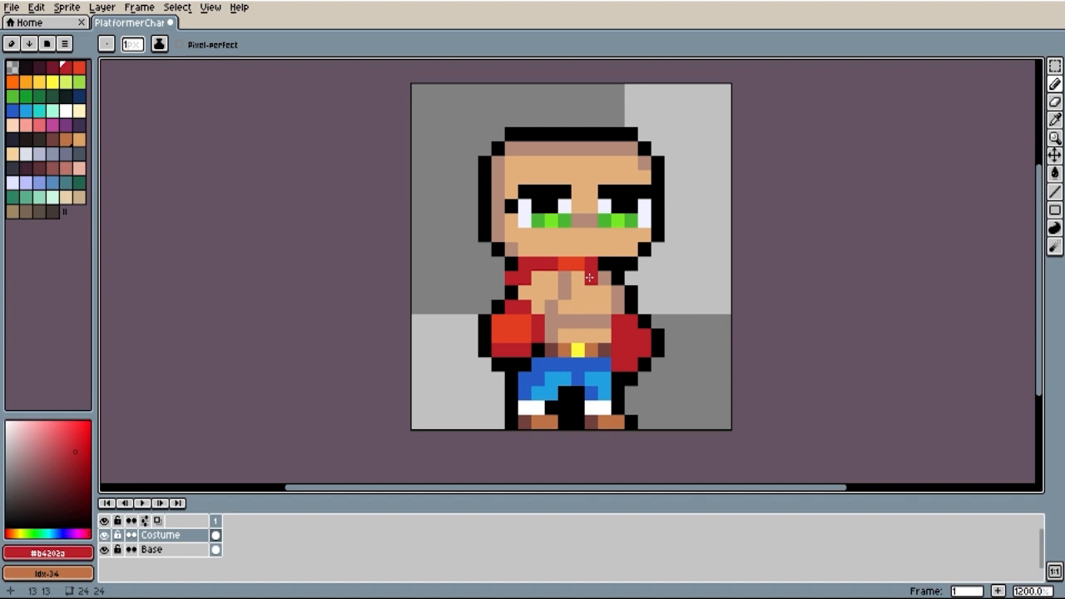
pyautogui.hotkey('ctrl', 'z')
pyautogui.keyDown('alt'); pyautogui.click(513, 260); pyautogui.keyUp('alt')
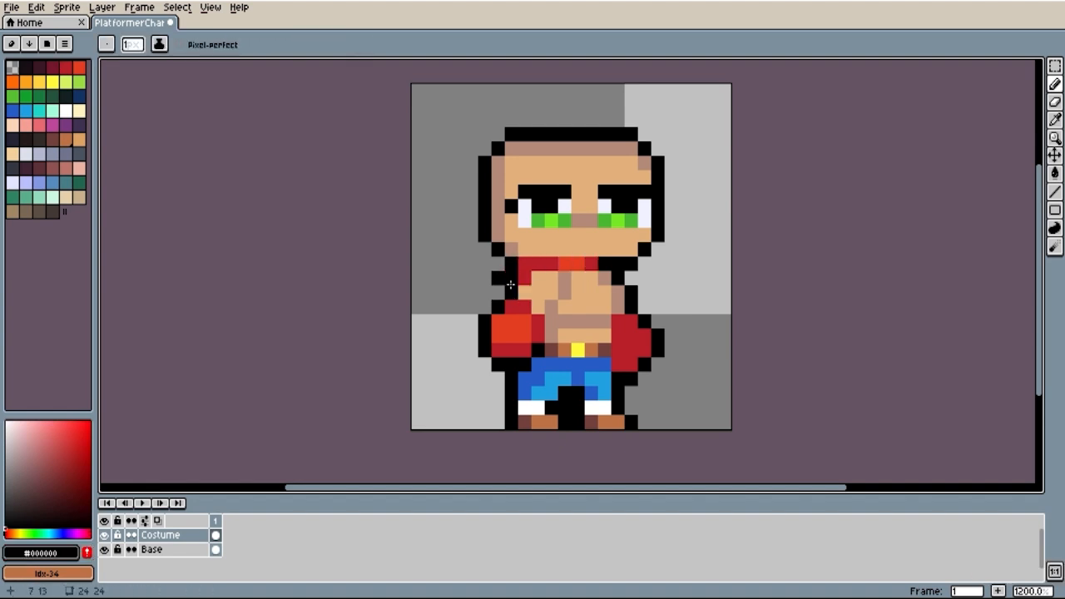
pyautogui.press('alt')
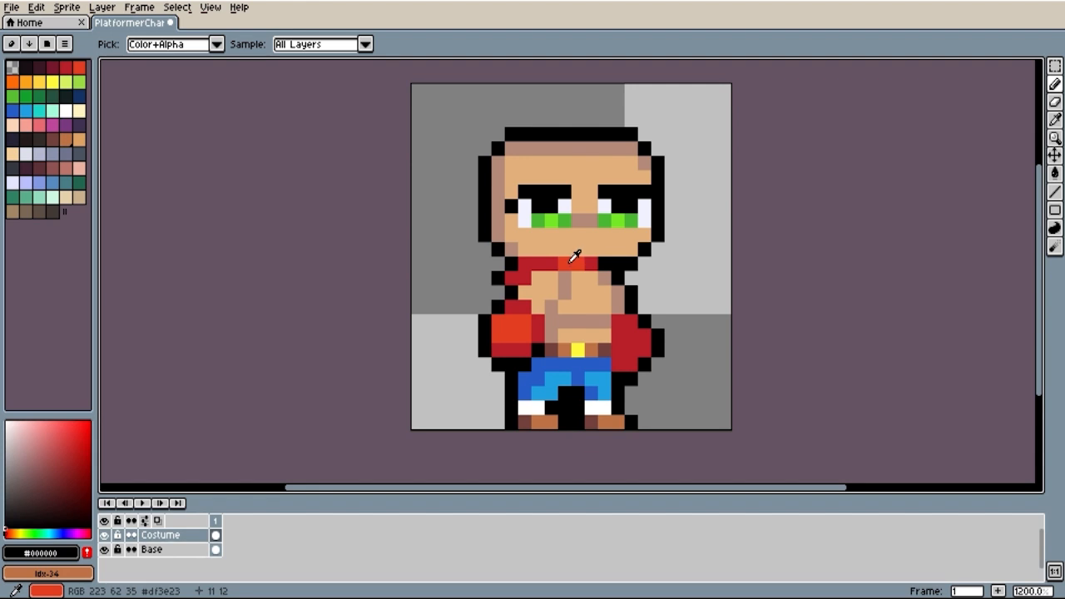
pyautogui.keyDown('alt'); pyautogui.click(572, 260); pyautogui.keyUp('alt')
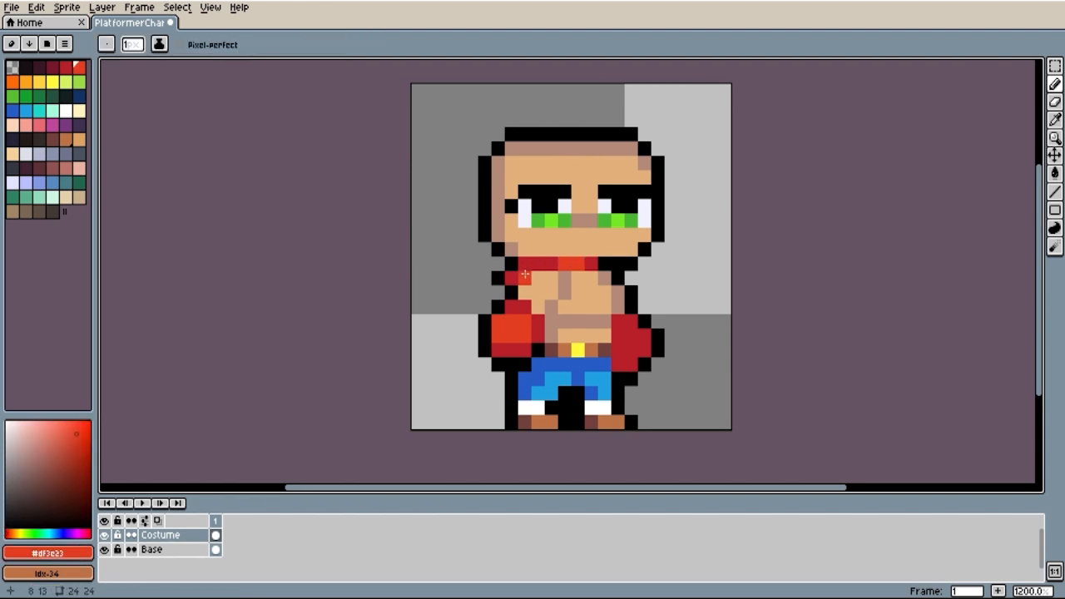
pyautogui.click(537, 264)
pyautogui.click(631, 292)
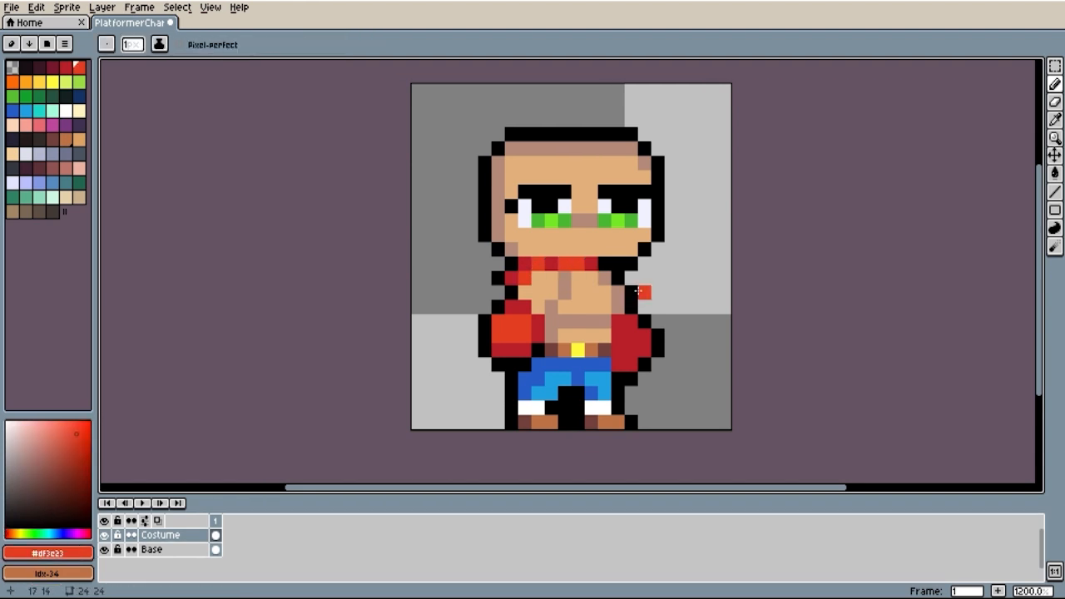
pyautogui.hotkey('ctrl', 'z')
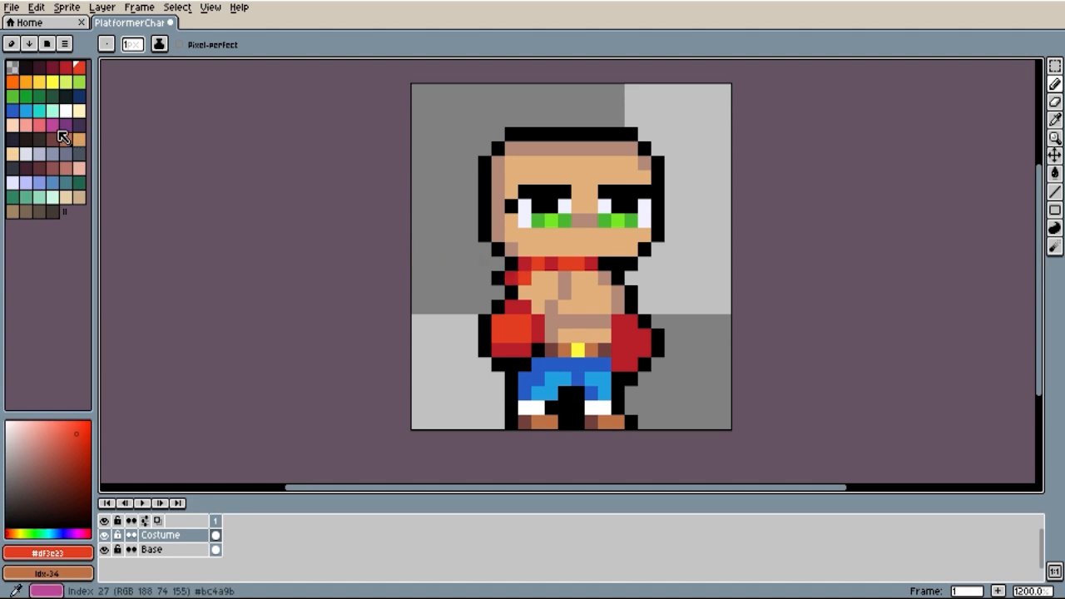
# - Recolour both irises with magenta index 27 in the centre and purple index 28 on either side
pyautogui.click(53, 130)
pyautogui.rightClick(67, 131)
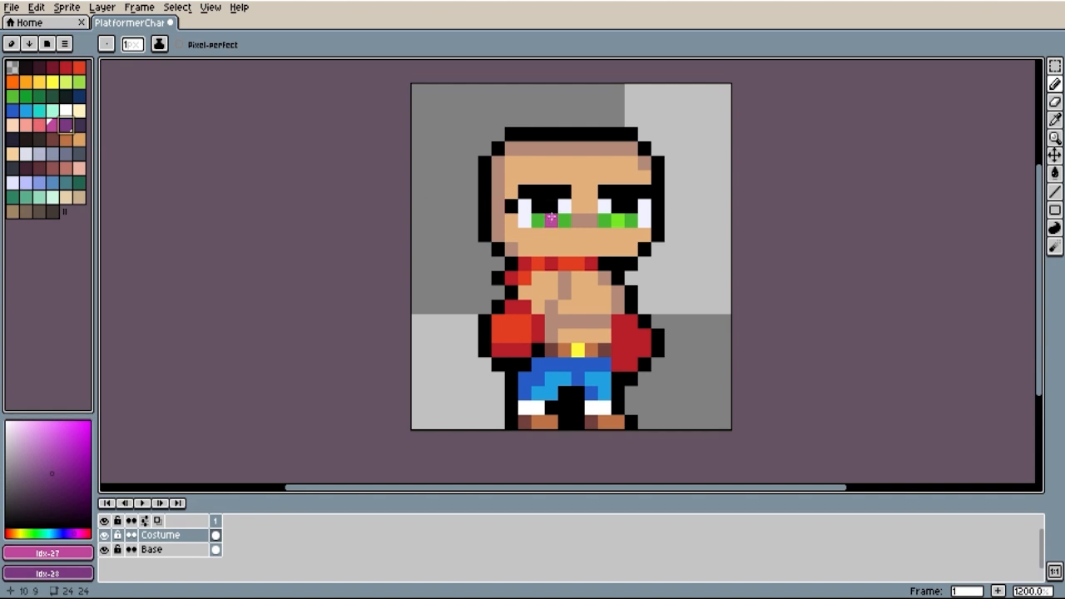
pyautogui.click(551, 221)
pyautogui.click(604, 221)
pyautogui.rightClick(617, 221)
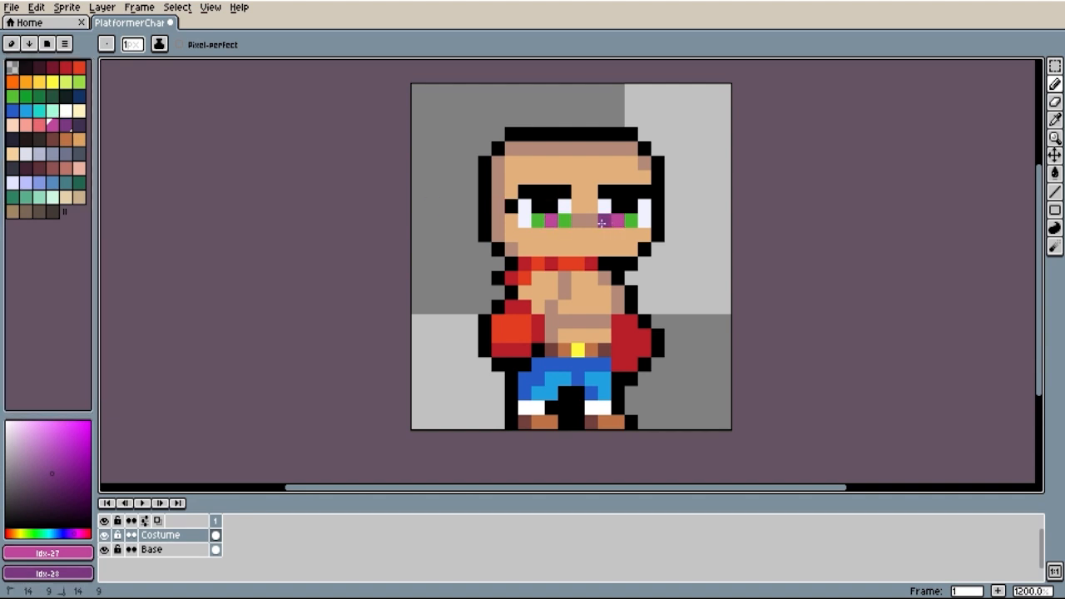
pyautogui.rightClick(630, 221)
pyautogui.click(564, 220)
pyautogui.rightClick(564, 220)
pyautogui.rightClick(537, 220)
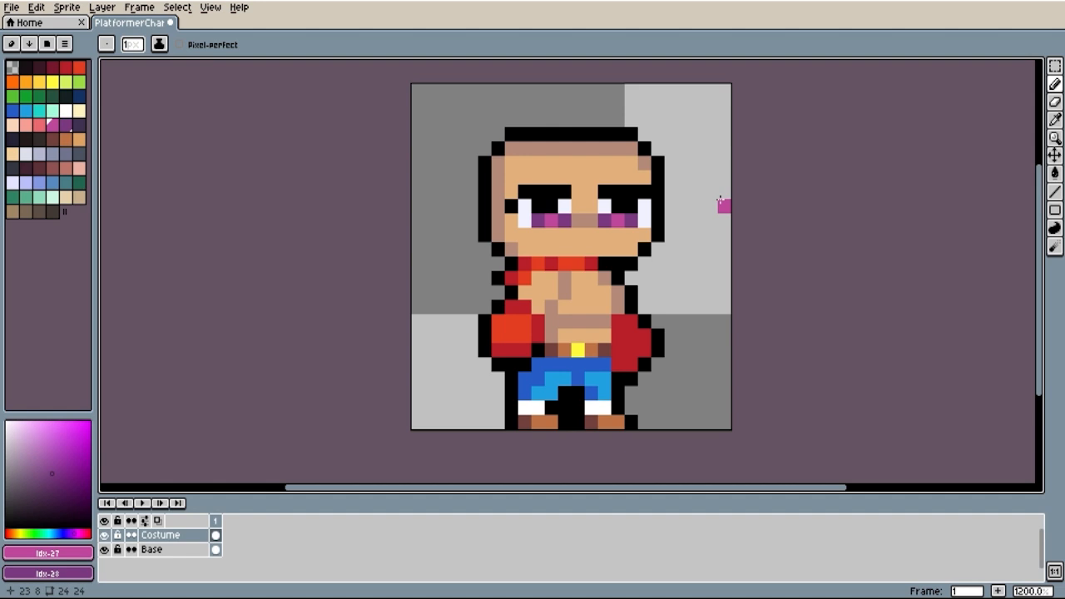
# - Paint a bandana across the forehead and scalp in light blue #249fde with darker #285cc4 shading along the upper and side edges
pyautogui.press('i')
pyautogui.click(606, 374)
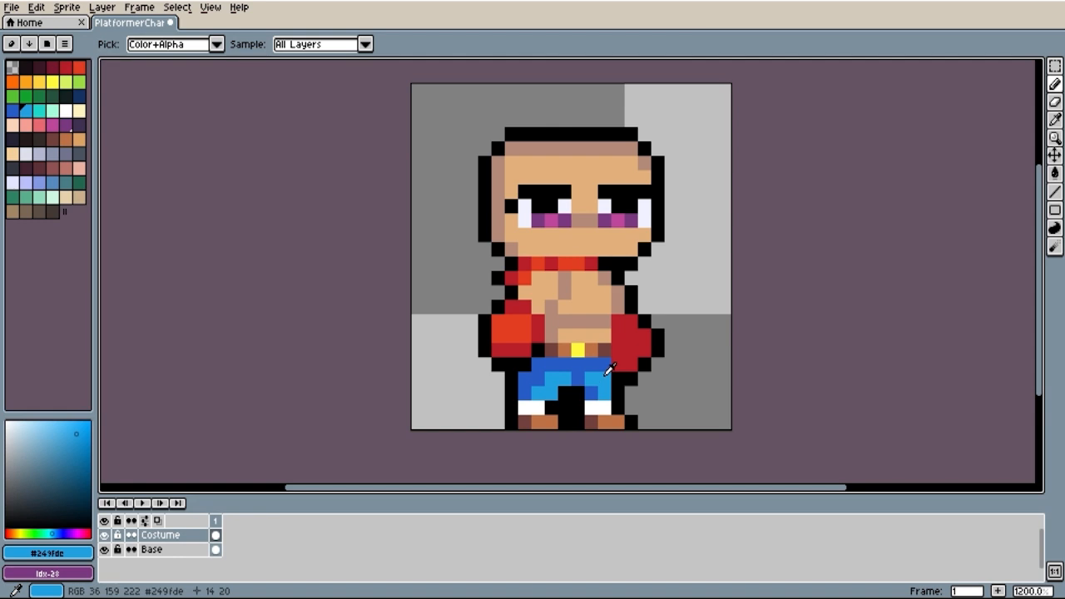
pyautogui.rightClick(599, 366)
pyautogui.press('b')
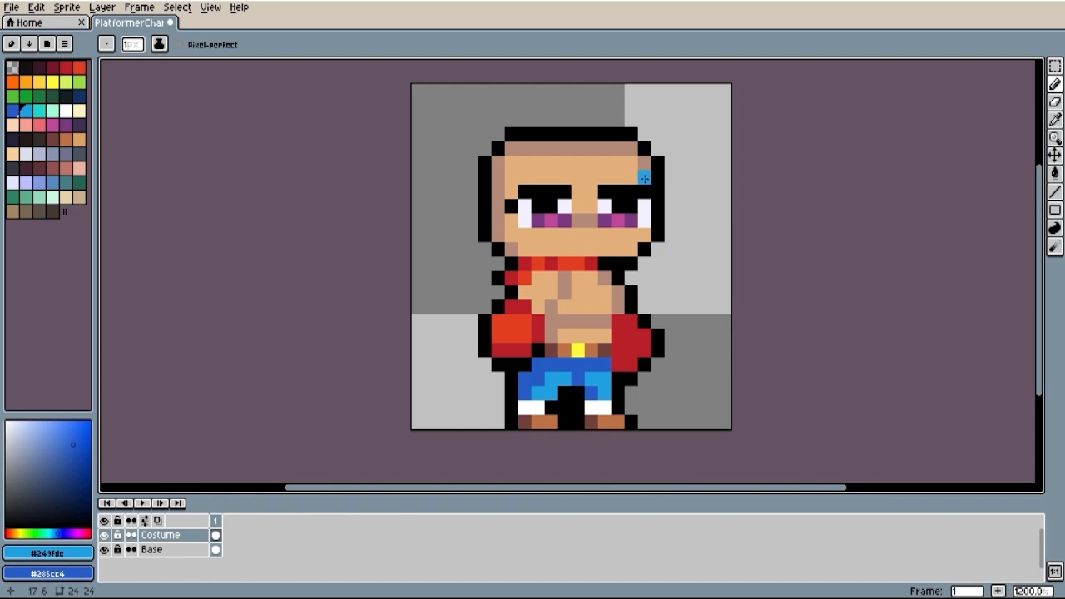
pyautogui.moveTo(643, 177)
pyautogui.mouseDown()
pyautogui.moveTo(500, 175)
pyautogui.moveTo(498, 164)
pyautogui.moveTo(662, 164)
pyautogui.mouseUp()
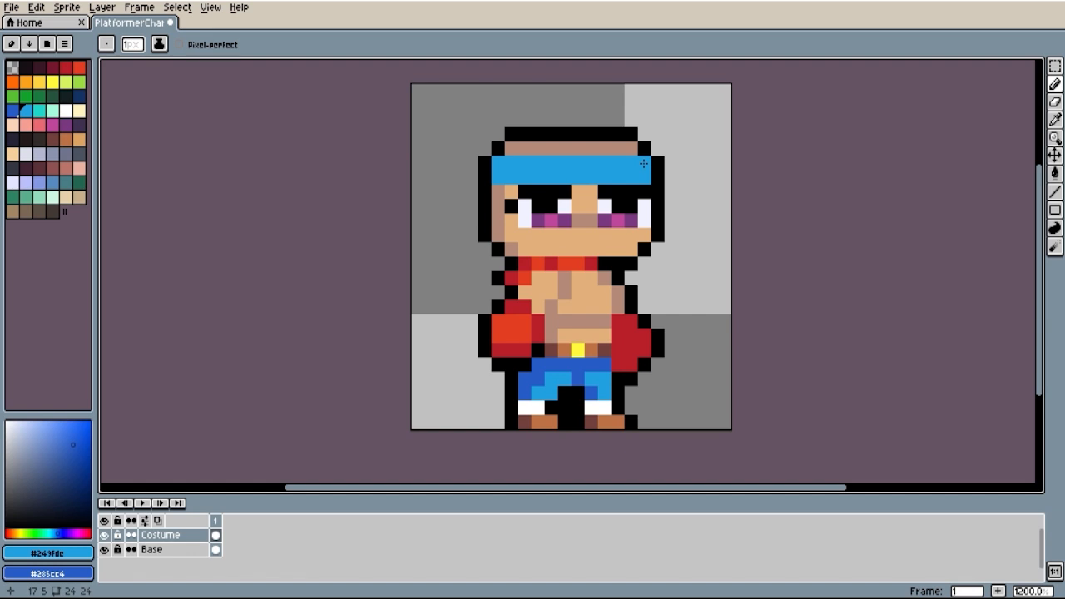
pyautogui.moveTo(643, 163)
pyautogui.mouseDown()
pyautogui.moveTo(512, 149)
pyautogui.moveTo(498, 163)
pyautogui.moveTo(564, 164)
pyautogui.moveTo(507, 165)
pyautogui.moveTo(499, 174)
pyautogui.moveTo(530, 149)
pyautogui.mouseUp()
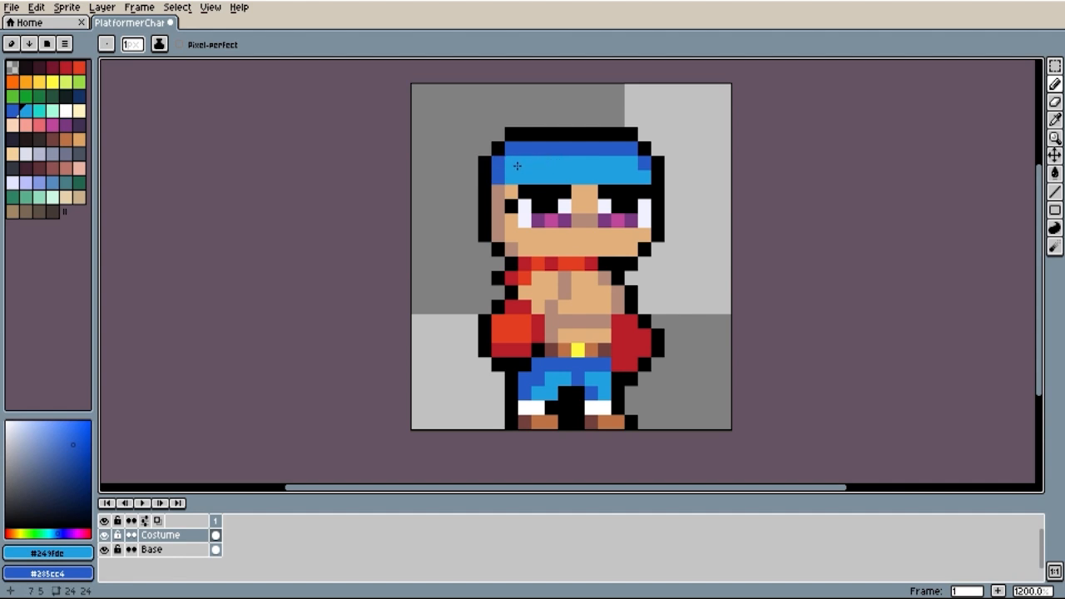
# - Add a bandana tail hanging beside the head's left edge in #285cc4 with #249fde highlights and a black outline
pyautogui.rightClick(469, 222)
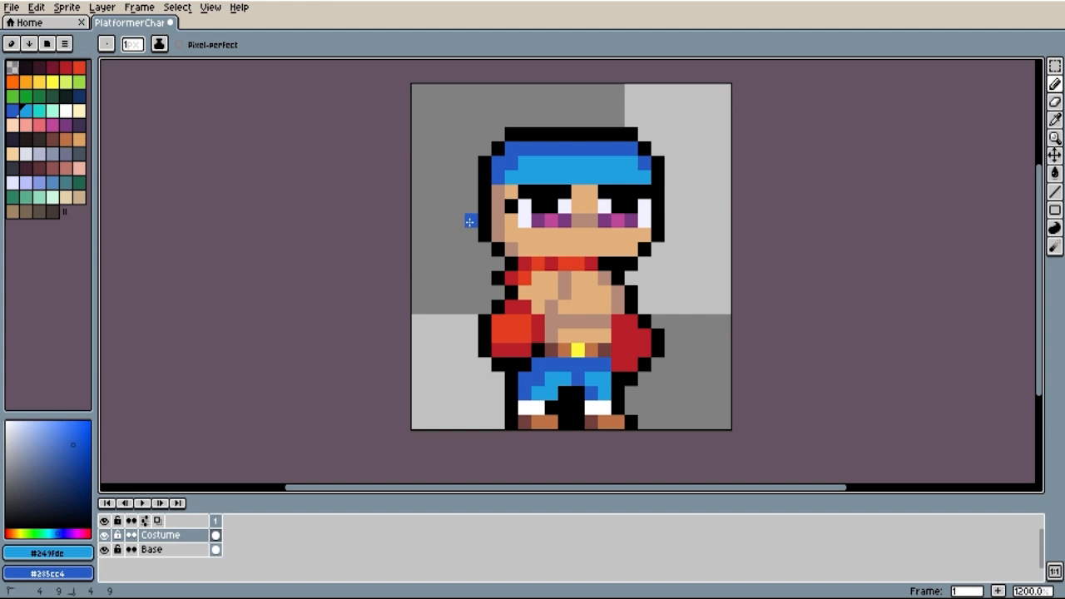
pyautogui.moveTo(470, 221); pyautogui.dragTo(469, 163)
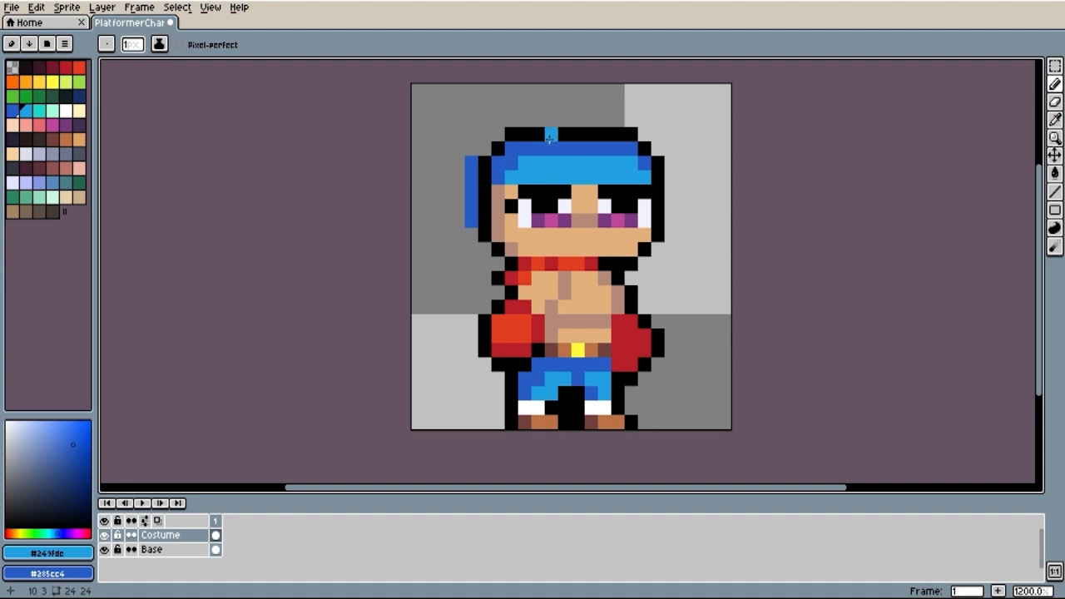
pyautogui.click(482, 166)
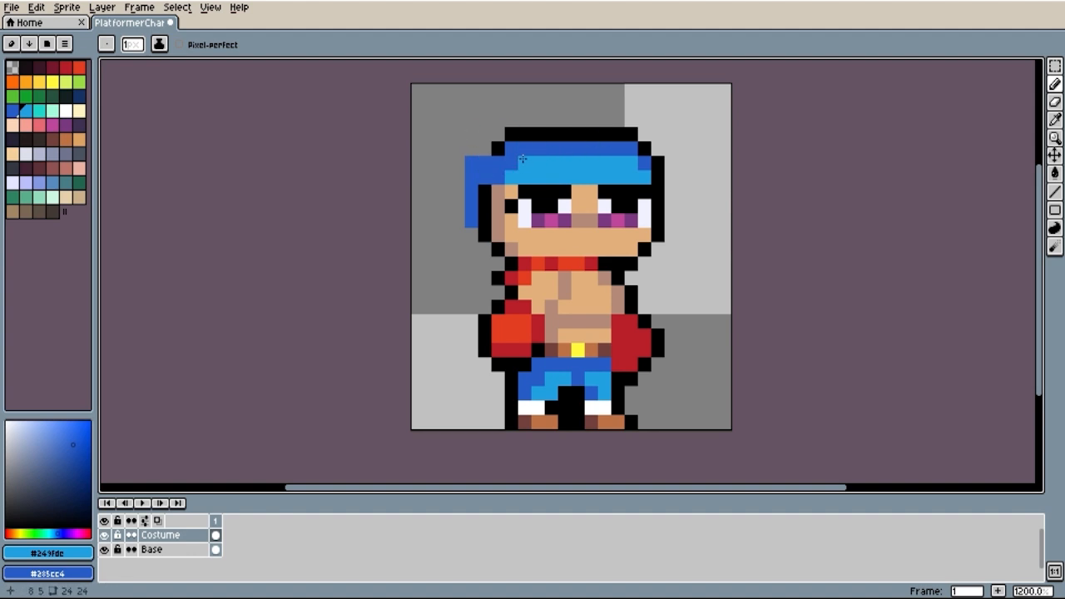
pyautogui.moveTo(497, 166); pyautogui.dragTo(486, 175)
pyautogui.click(471, 191)
pyautogui.click(472, 207)
pyautogui.click(479, 204)
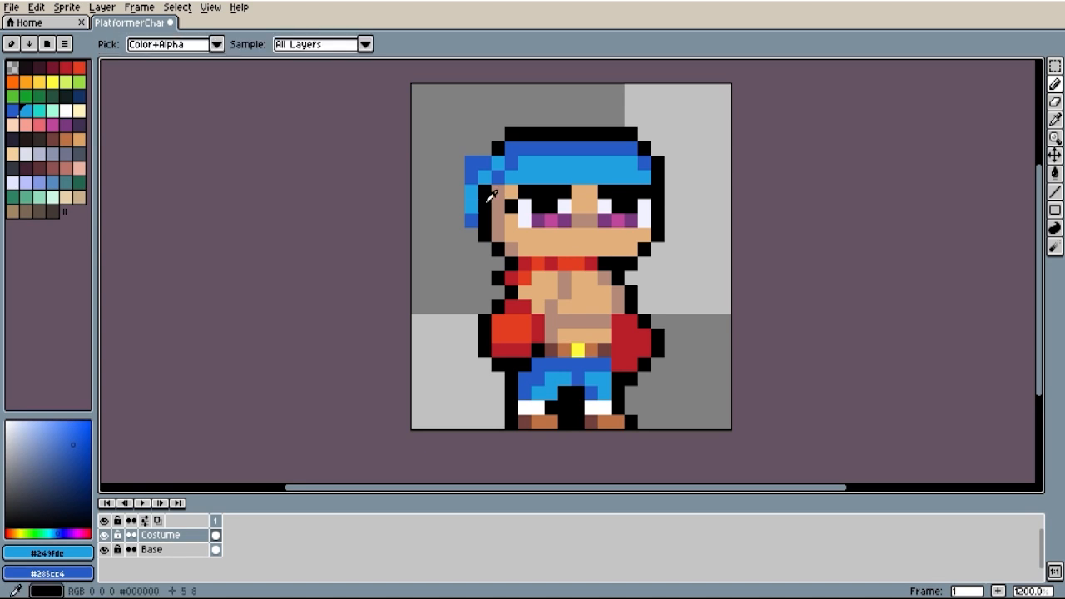
pyautogui.keyDown('alt'); pyautogui.click(484, 220); pyautogui.keyUp('alt')
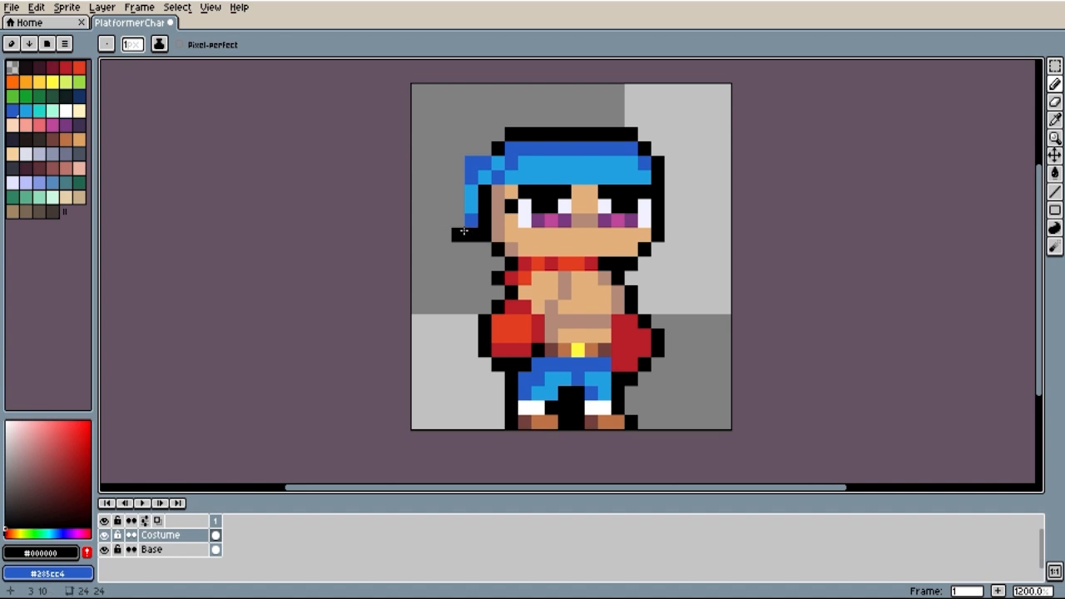
pyautogui.moveTo(458, 223); pyautogui.dragTo(468, 168)
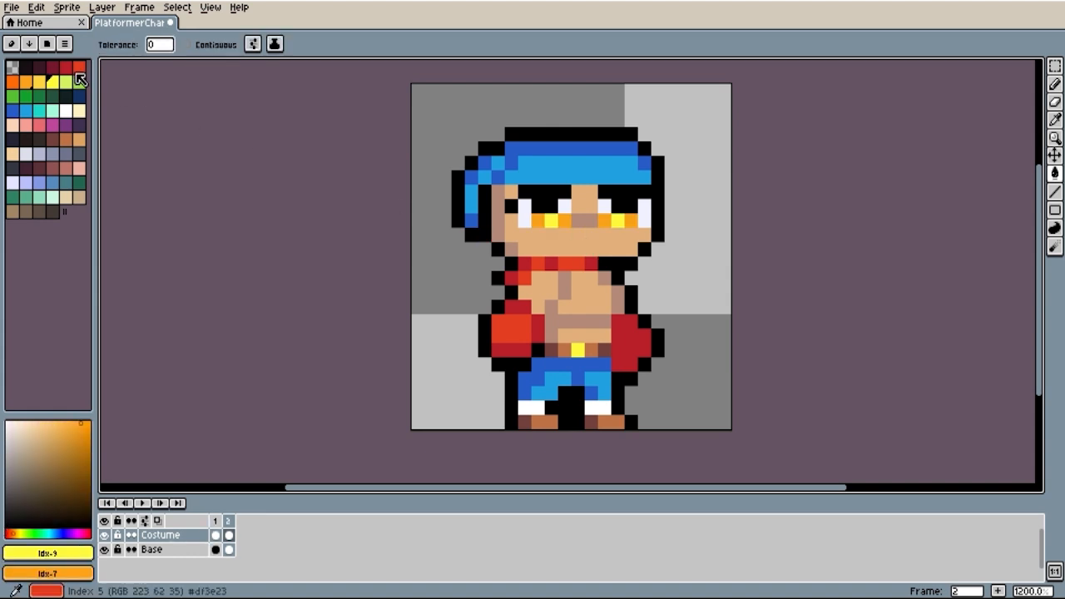
# - Recolour the second frame's scarf and gloves with magenta index 27 and purple index 28 for the shading
pyautogui.click(66, 67)
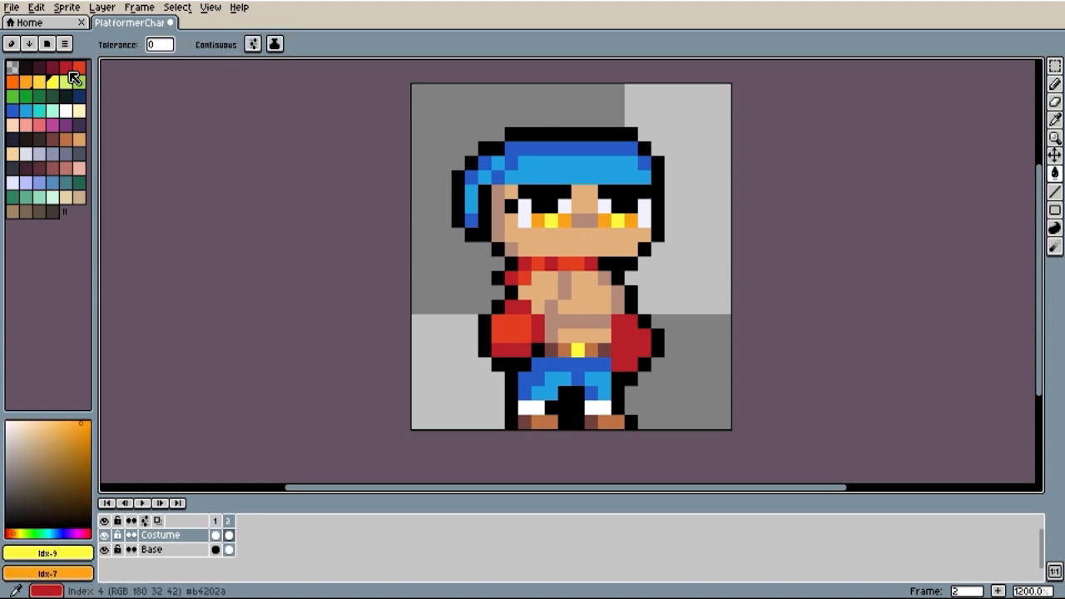
pyautogui.click(53, 125)
pyautogui.rightClick(66, 125)
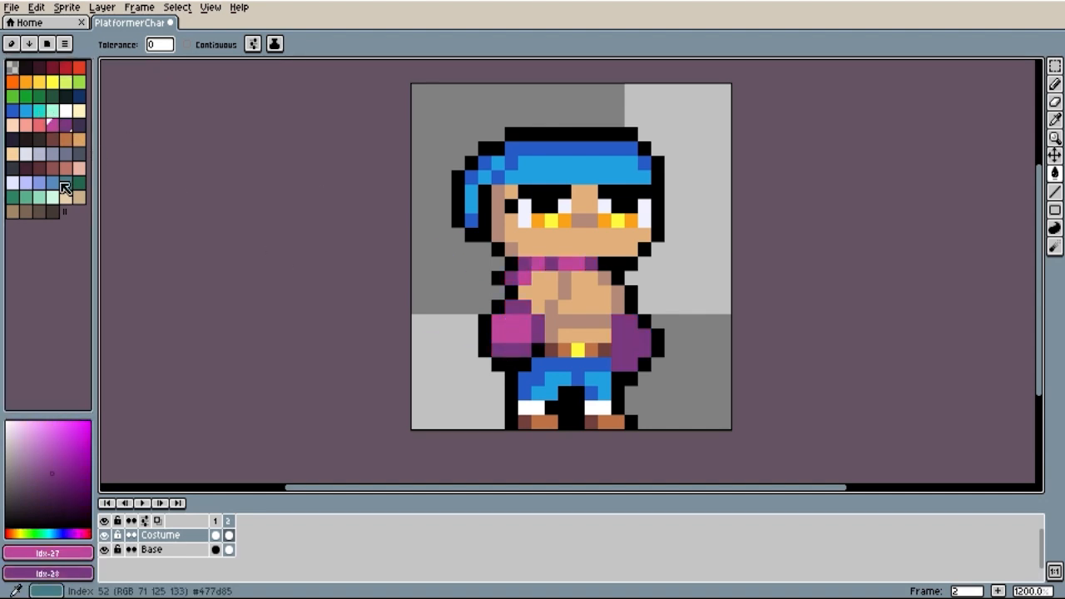
# - Recolour the second frame's bandana and trousers with light grey index 38 and darker grey index 40 for the shading
pyautogui.click(40, 155)
pyautogui.rightClick(65, 155)
pyautogui.click(500, 163)
pyautogui.rightClick(552, 149)
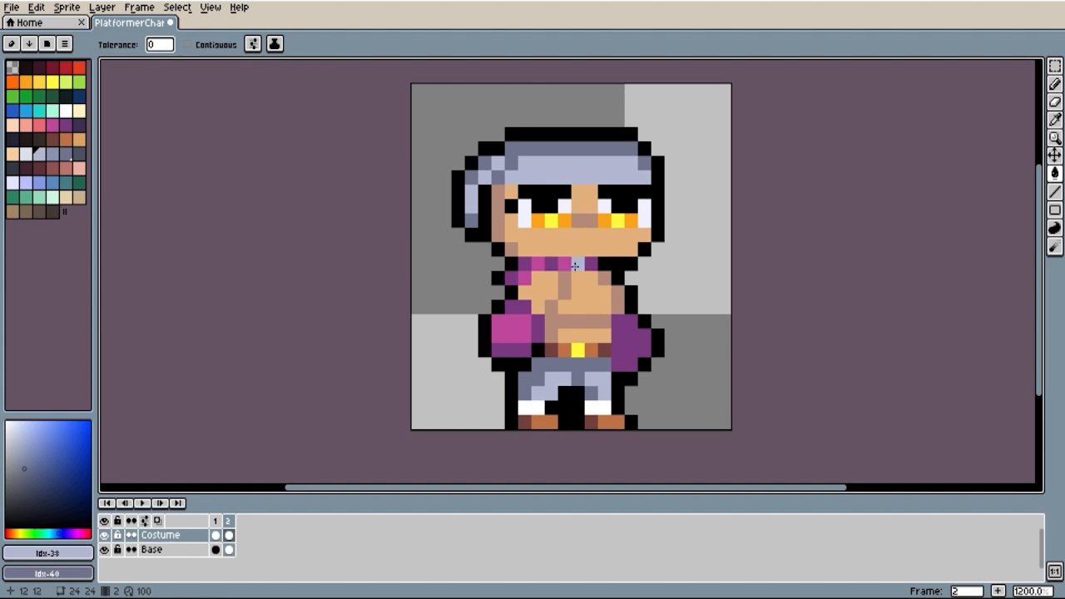
# - Repaint the belt in bright red index 5 with darker red index 4 at both ends
pyautogui.click(79, 67)
pyautogui.rightClick(66, 67)
pyautogui.press('b')
pyautogui.moveTo(604, 349); pyautogui.dragTo(551, 349)
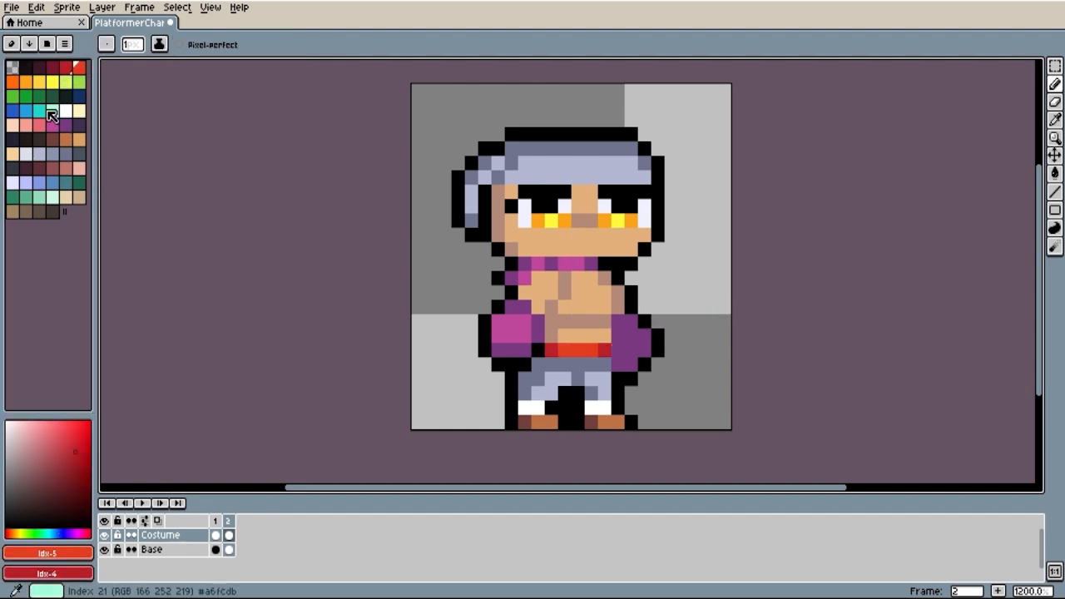
# - Repaint both shoes in turquoise index 20 with a blue index 18 pixel at each heel
pyautogui.click(39, 110)
pyautogui.rightClick(13, 111)
pyautogui.moveTo(551, 422); pyautogui.dragTo(537, 421)
pyautogui.rightClick(524, 421)
pyautogui.moveTo(617, 422); pyautogui.dragTo(600, 423)
pyautogui.rightClick(592, 422)
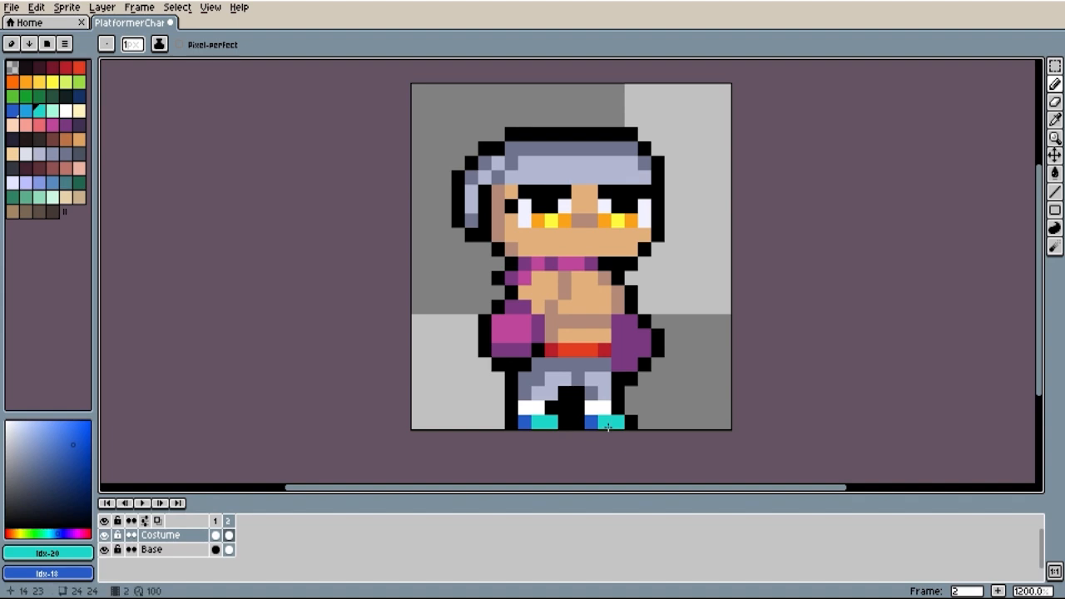
# - Fill the skin on the Base layer's second frame with brown index 46 and its shading with index 45
pyautogui.moveTo(724, 393); pyautogui.dragTo(700, 390)
pyautogui.click(66, 168)
pyautogui.rightClick(52, 168)
pyautogui.hotkey('ctrl', 'z')
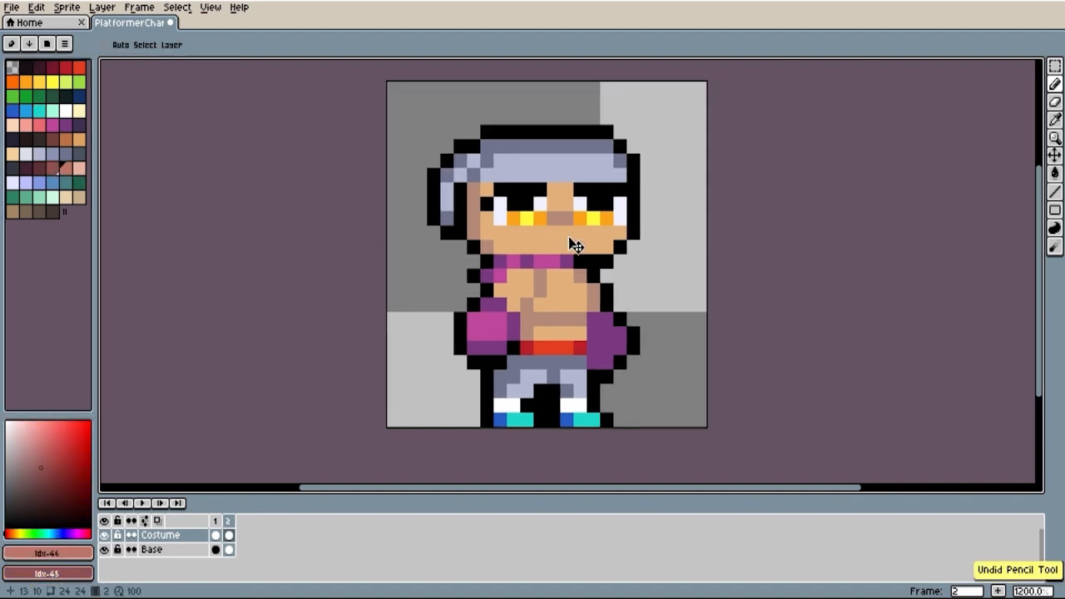
pyautogui.click(227, 549)
pyautogui.press('g')
pyautogui.click(548, 239)
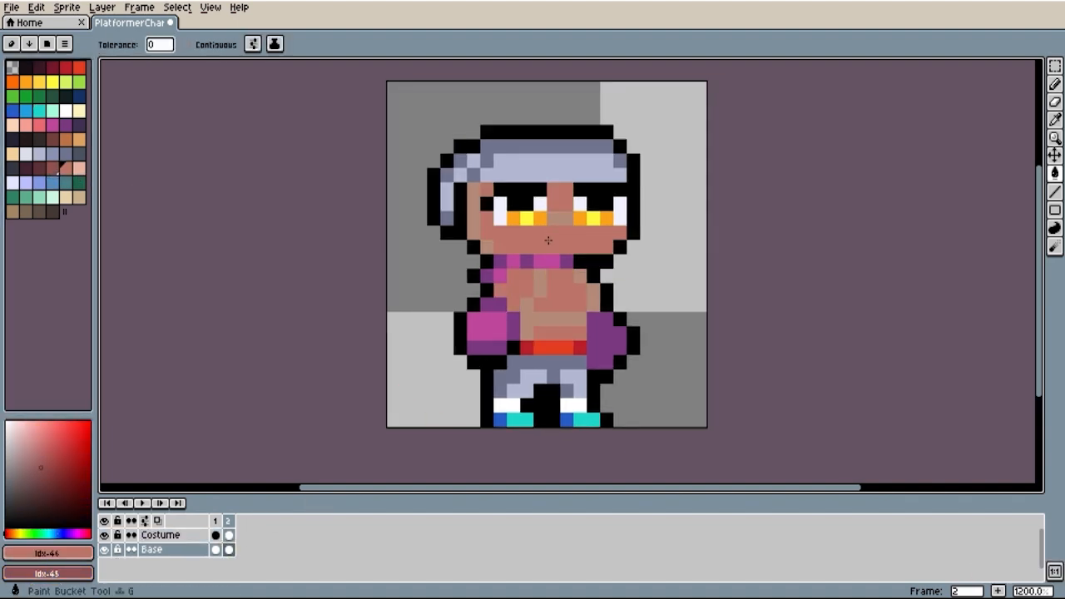
pyautogui.rightClick(559, 220)
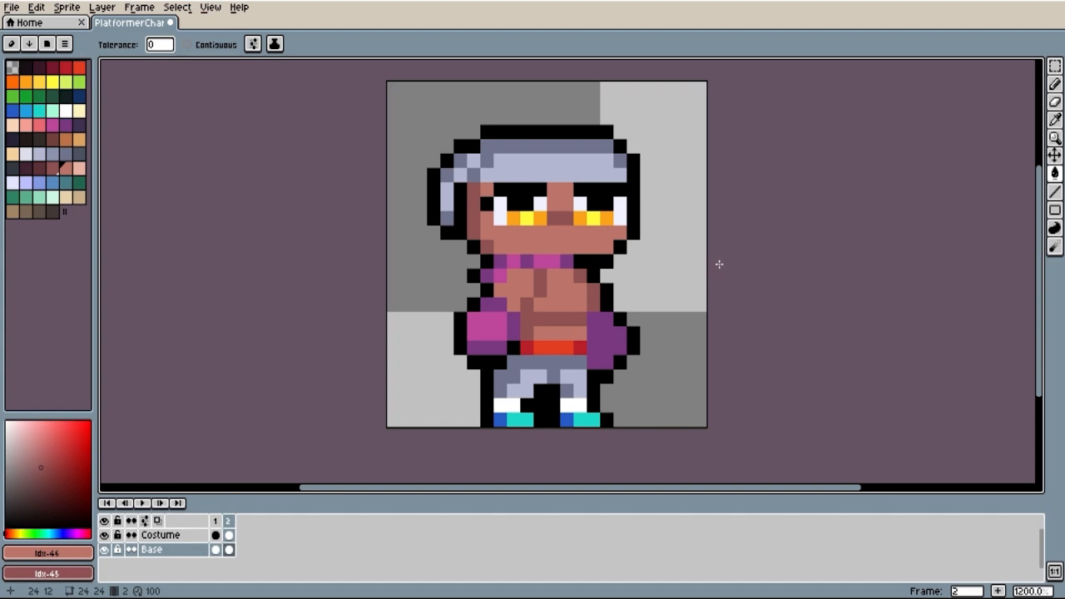
pyautogui.click(368, 331)
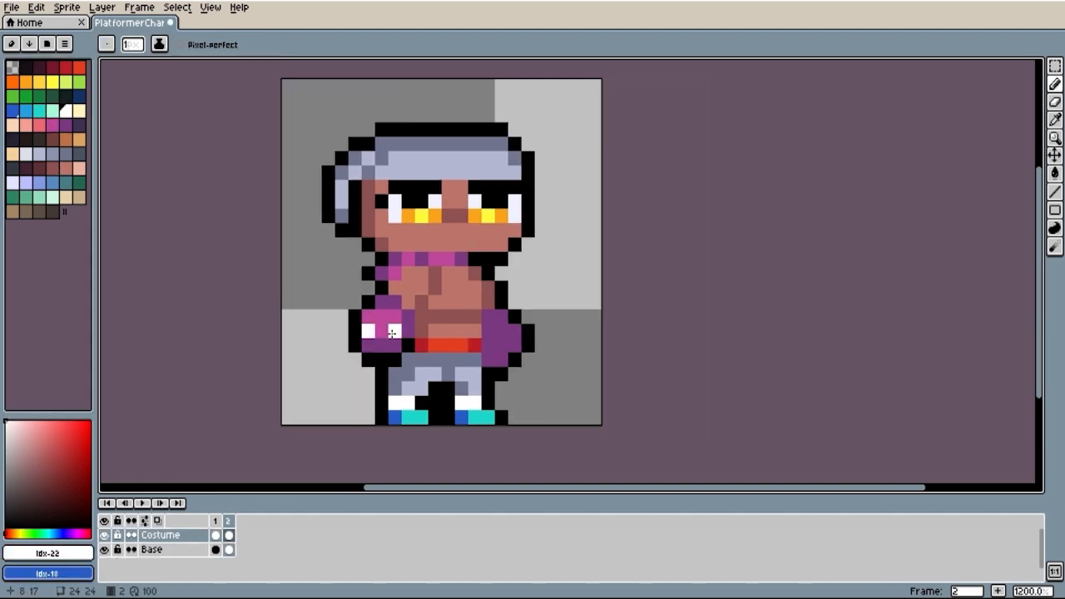
pyautogui.click(392, 333)
pyautogui.hotkey('ctrl', 'z')
pyautogui.hotkey('ctrl', 'z')
# - Add white index 22 spikes to both gloves at mid-height, with a black outline pixel beside the left-hand glove
pyautogui.click(382, 331)
pyautogui.click(356, 331)
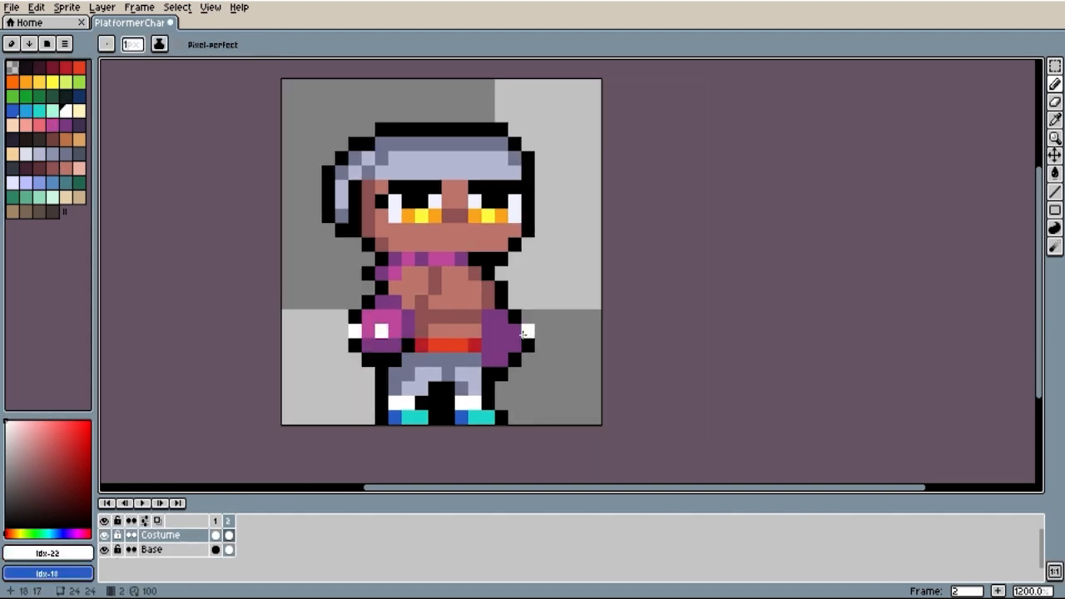
pyautogui.click(514, 331)
pyautogui.keyDown('alt'); pyautogui.click(529, 331); pyautogui.keyUp('alt')
pyautogui.click(341, 331)
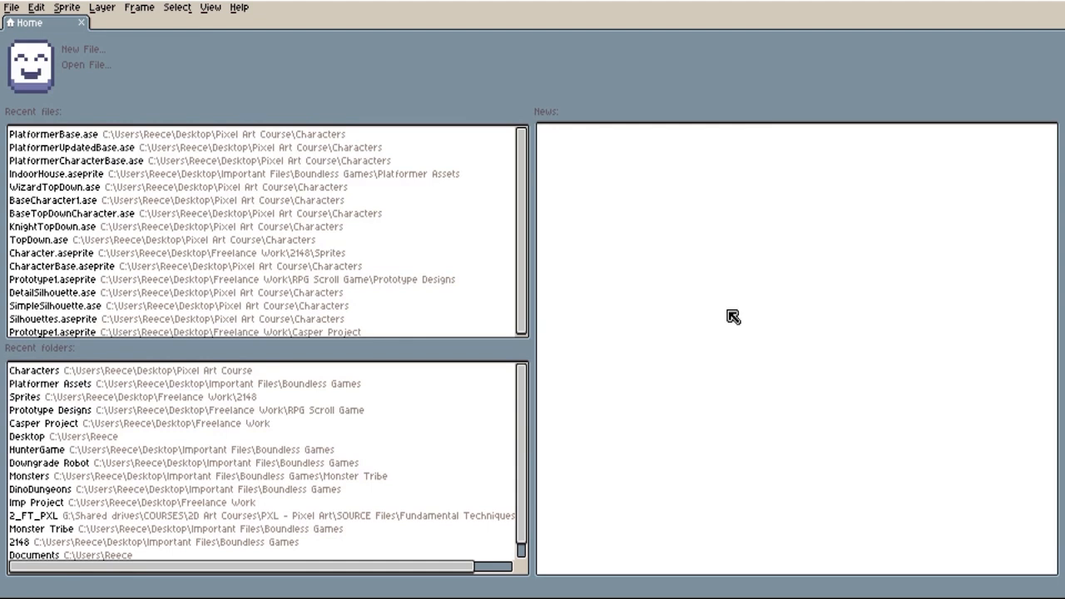
# - Open the recent file PlatformerBase.ase and dismiss the error console
pyautogui.click(329, 140)
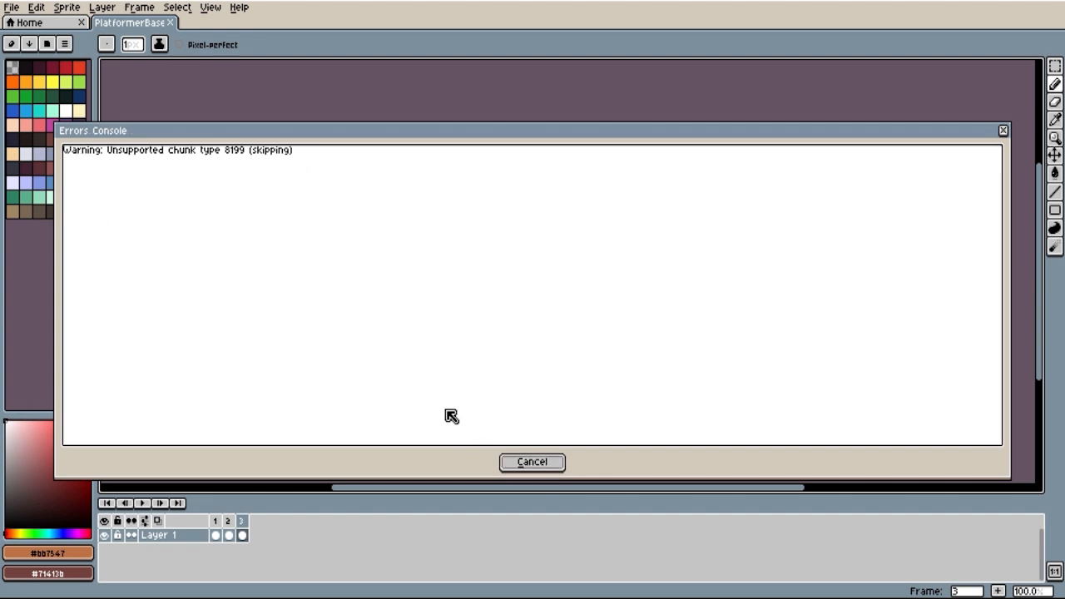
pyautogui.click(531, 463)
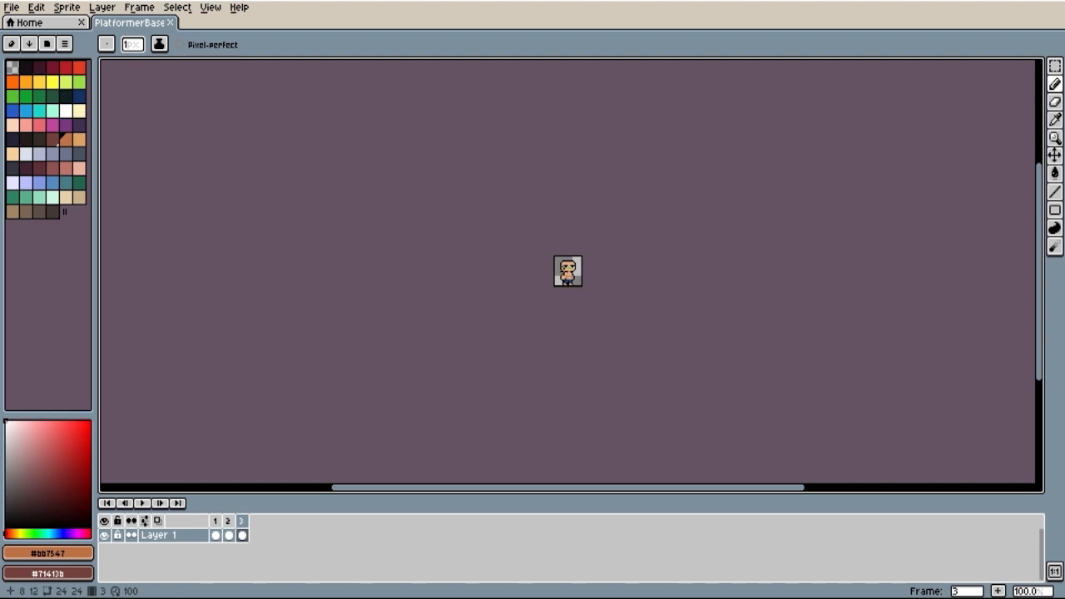
pyautogui.scroll(3, 598, 283)
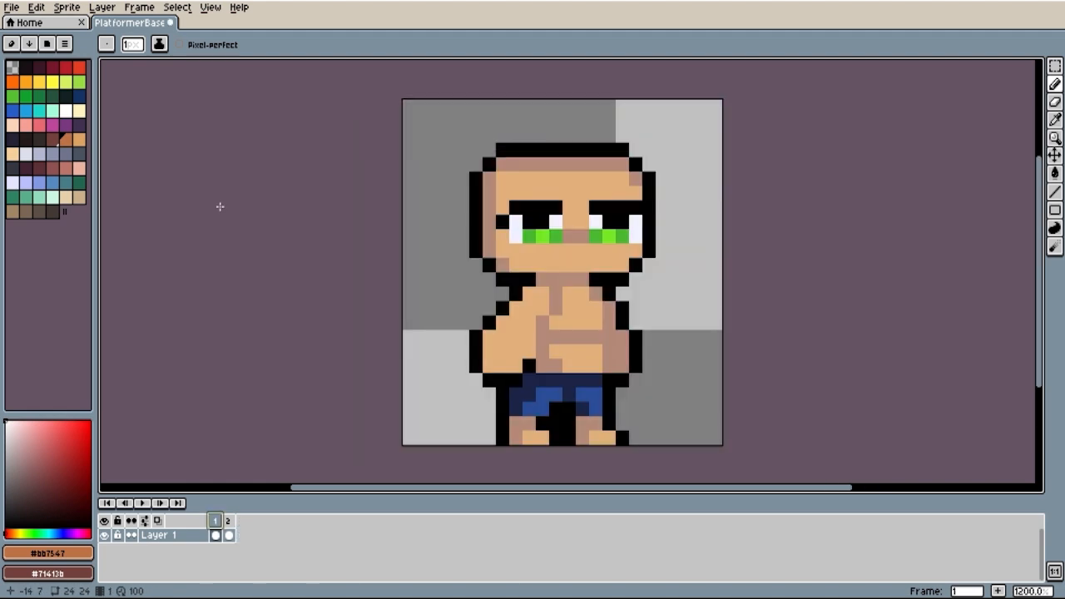
# - Add two new layers above Layer 1
pyautogui.rightClick(193, 535)
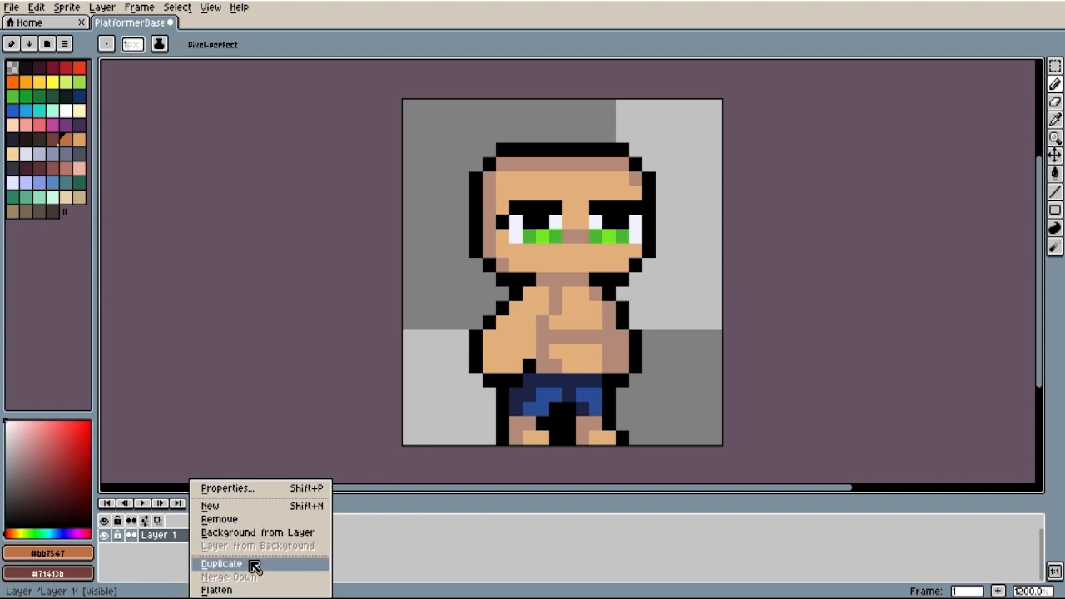
pyautogui.click(224, 510)
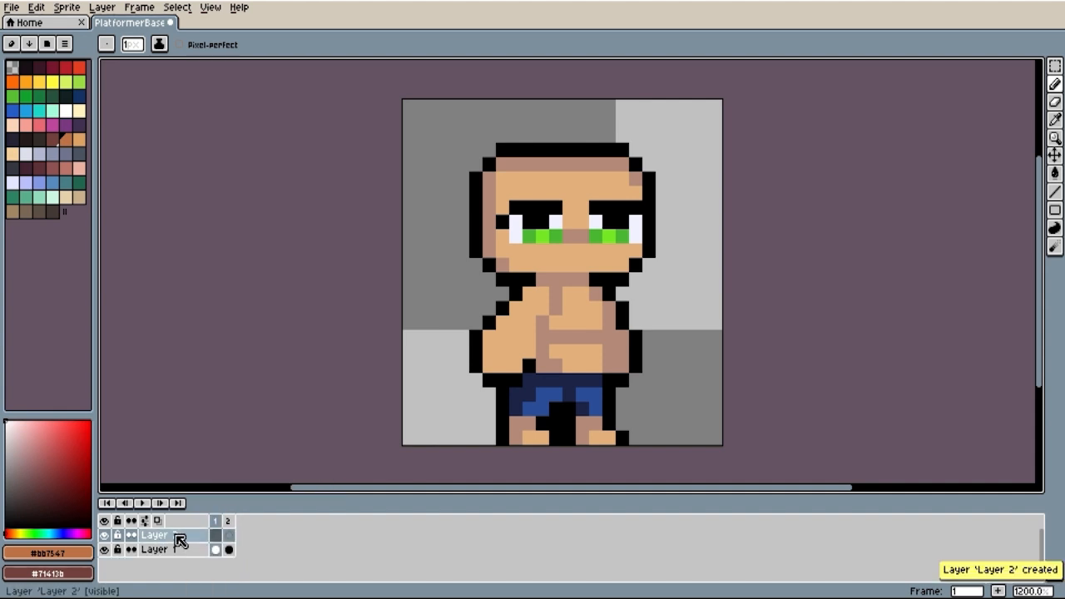
pyautogui.rightClick(173, 539)
pyautogui.click(218, 506)
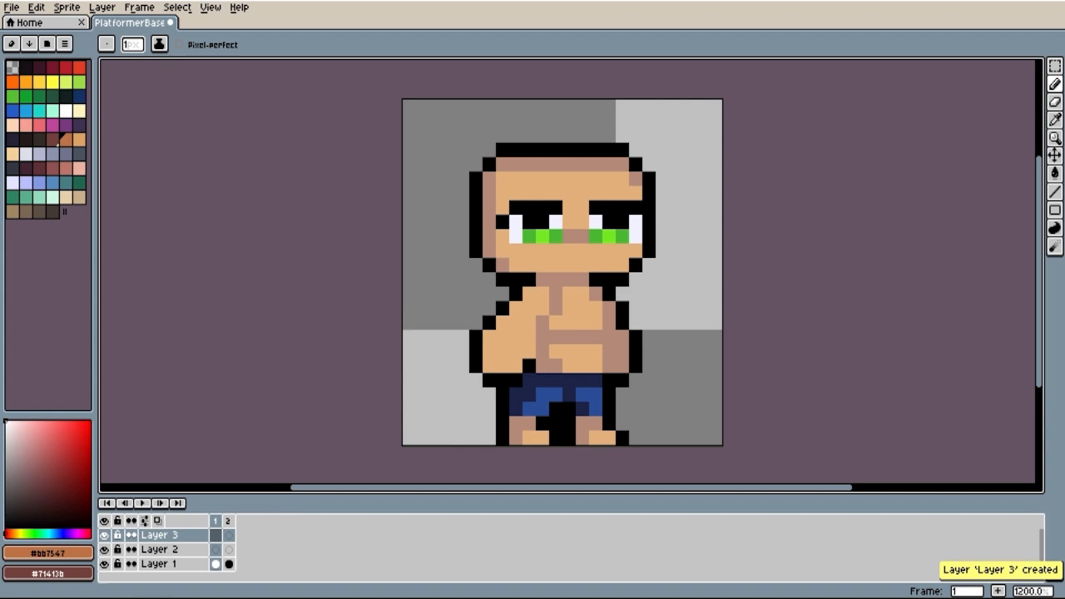
# - Rename the lowest layer, Layer 1, as Base
pyautogui.doubleClick(167, 564)
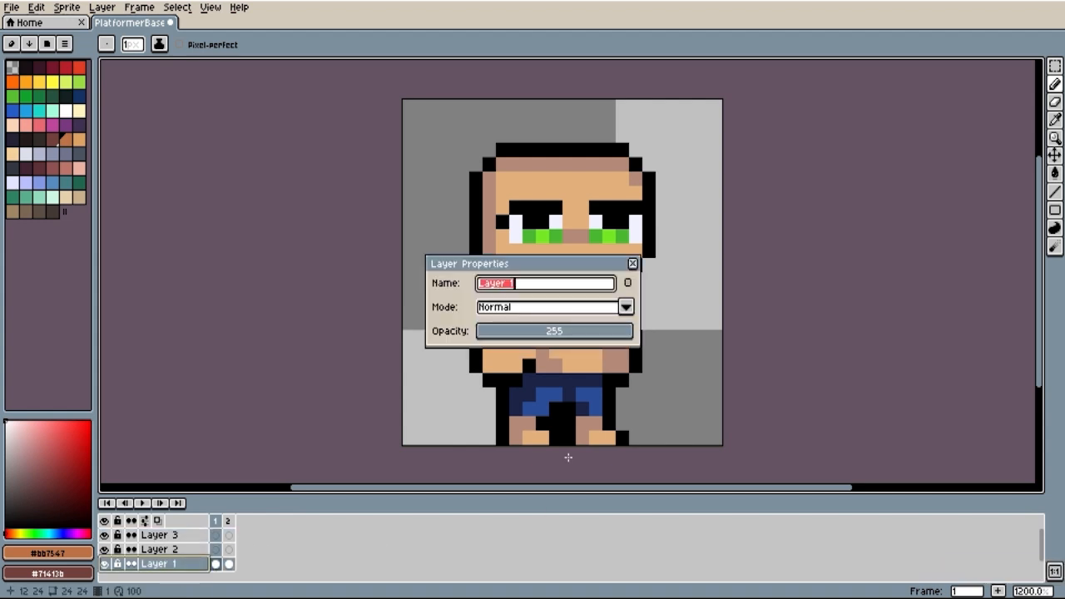
pyautogui.write('Base')
pyautogui.click(632, 263)
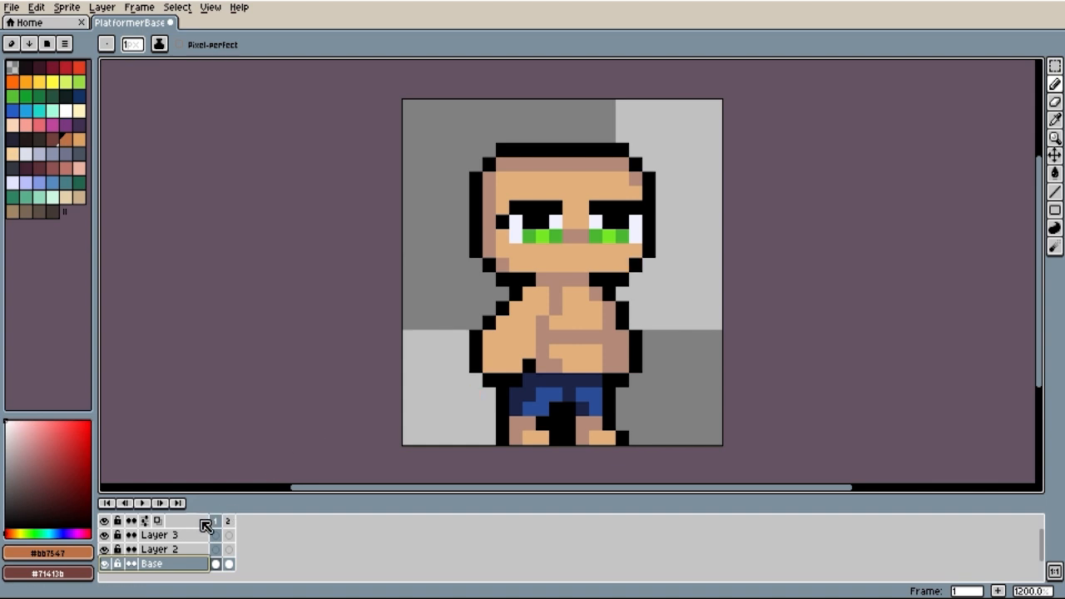
# - Rename the middle layer, Layer 2, as Clothes
pyautogui.click(162, 549)
pyautogui.rightClick(176, 549)
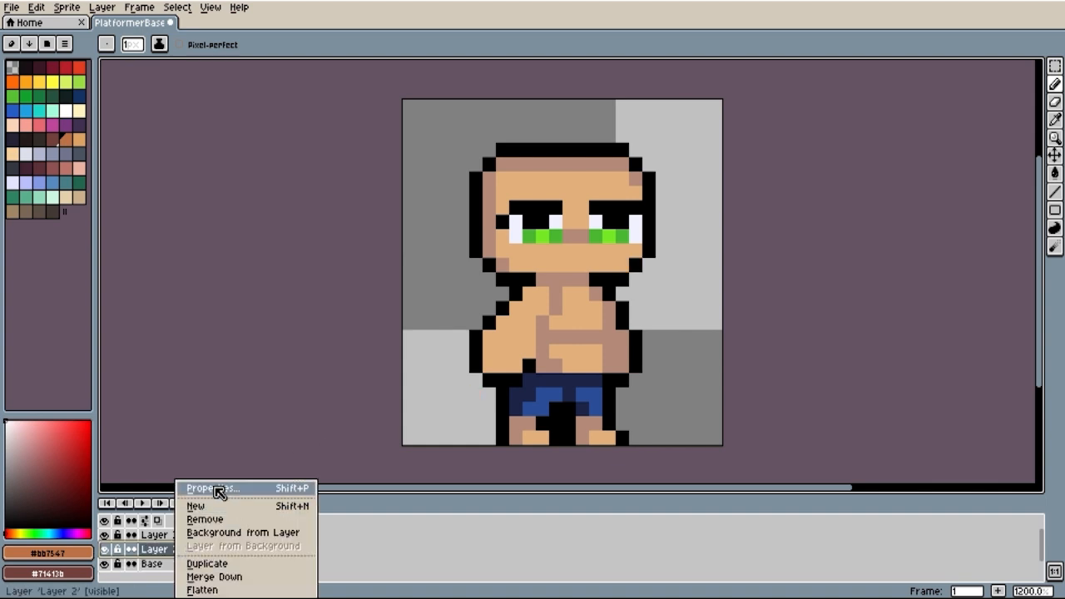
pyautogui.click(215, 489)
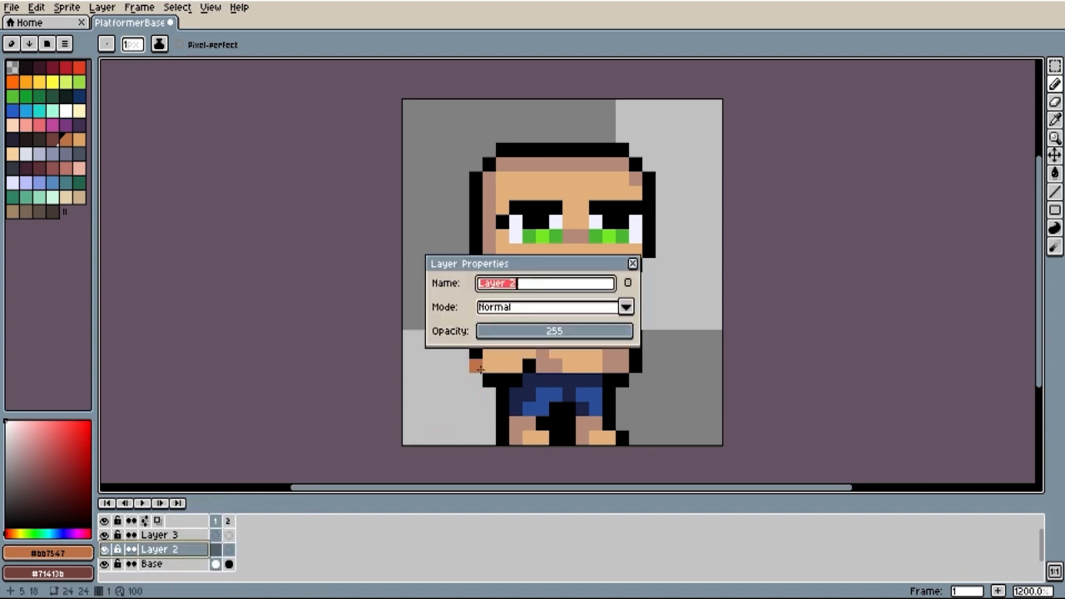
pyautogui.write('Clothes')
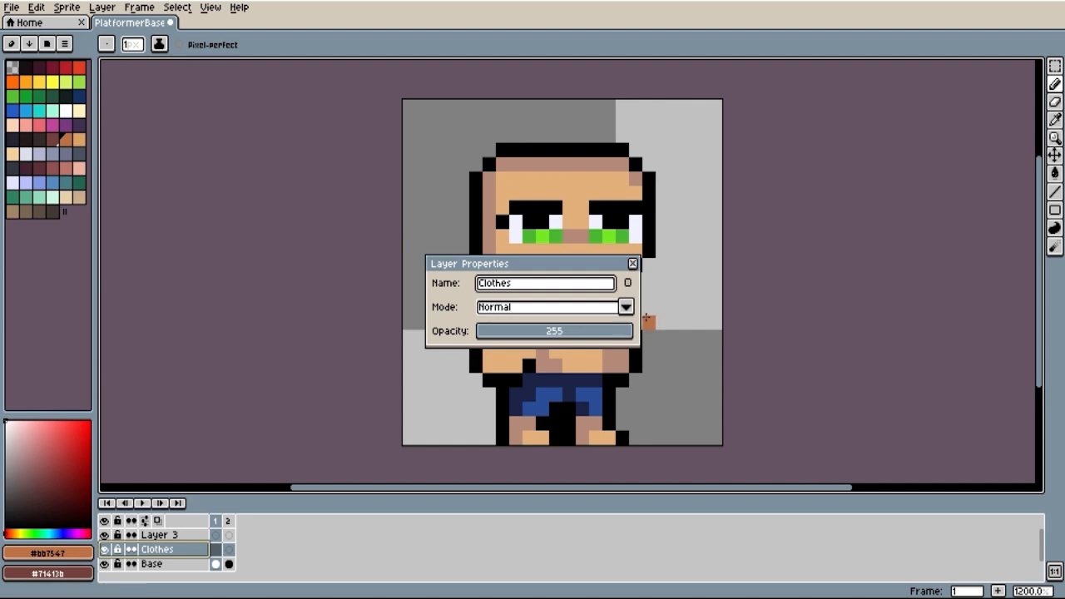
pyautogui.click(634, 266)
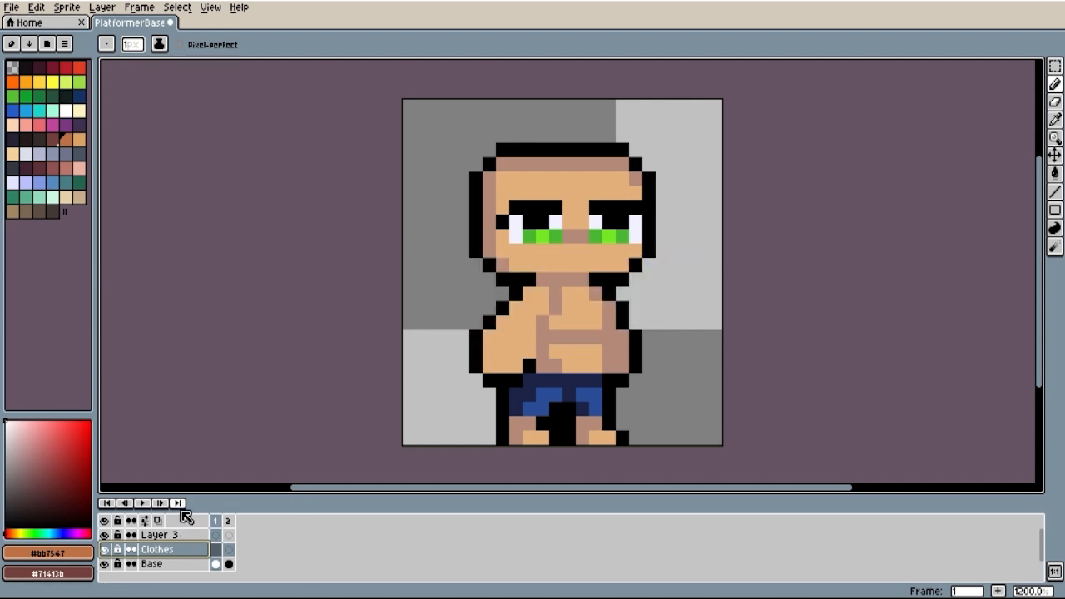
# - Rename the uppermost layer, Layer 3, as Weapon
pyautogui.rightClick(182, 537)
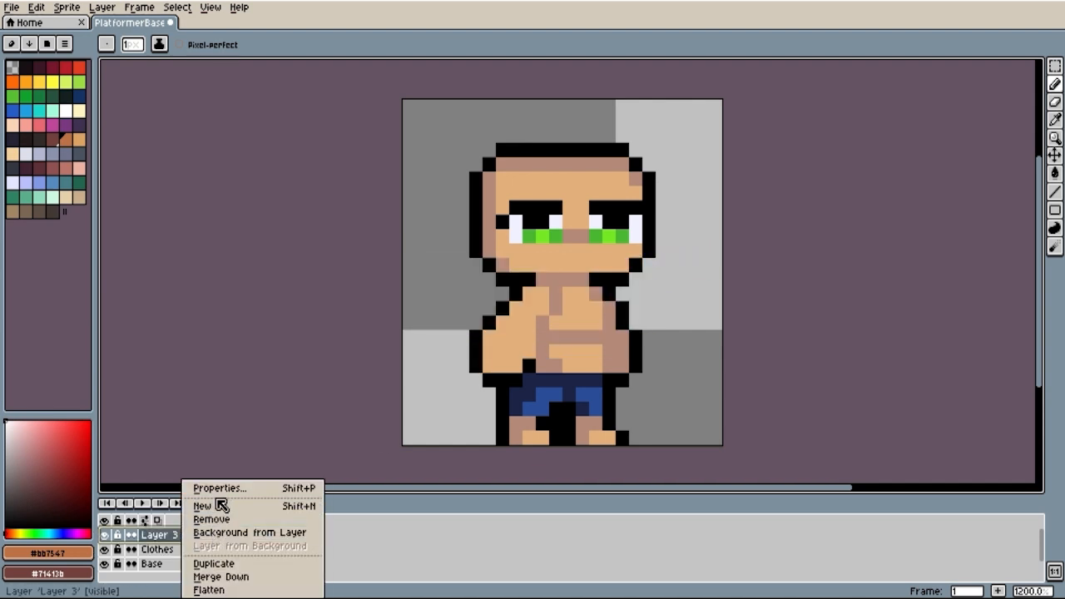
pyautogui.click(217, 488)
pyautogui.write('Weapon')
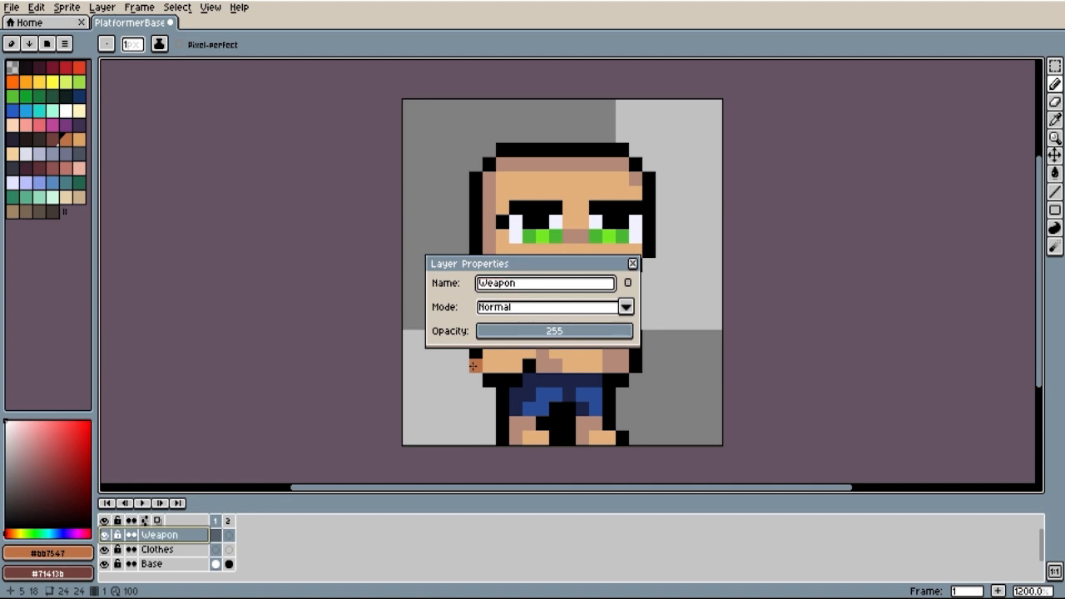
pyautogui.click(632, 263)
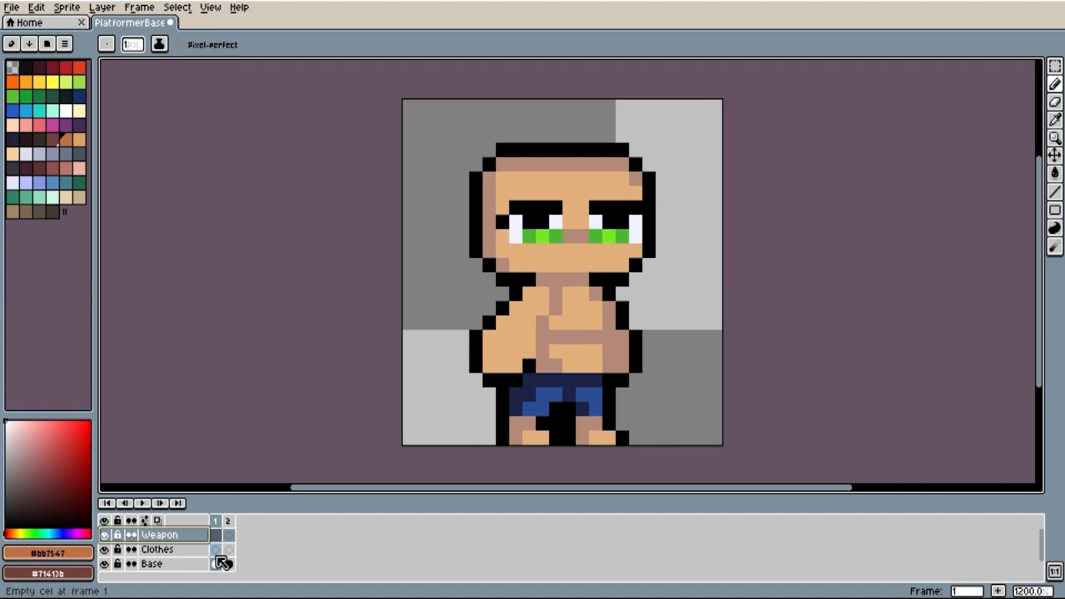
# - Paint the torso between the arms solid green index 12 on the Clothes layer in frame 1
pyautogui.click(218, 554)
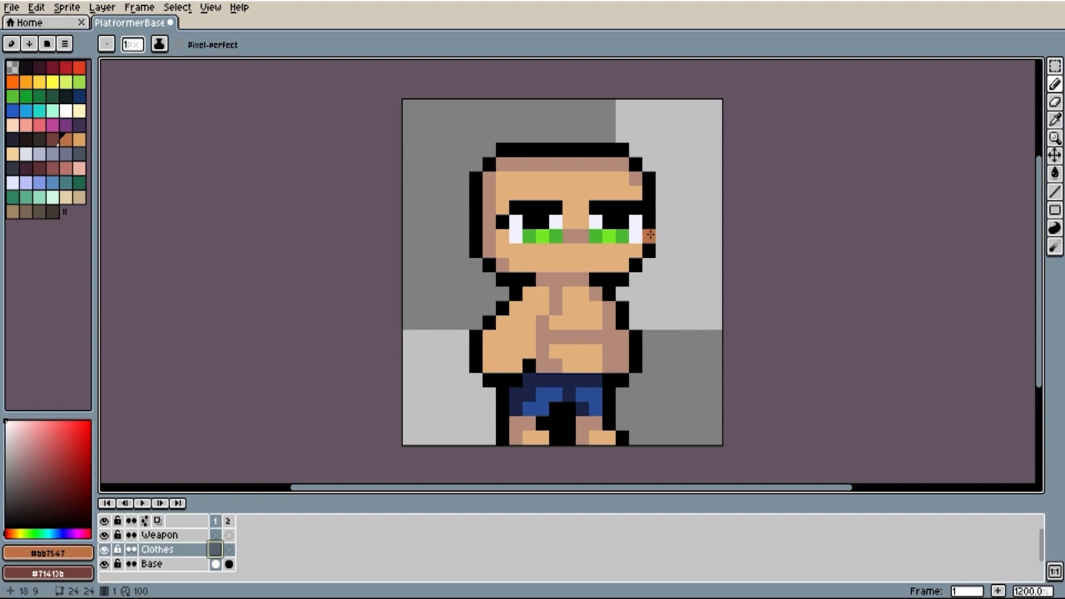
pyautogui.click(14, 98)
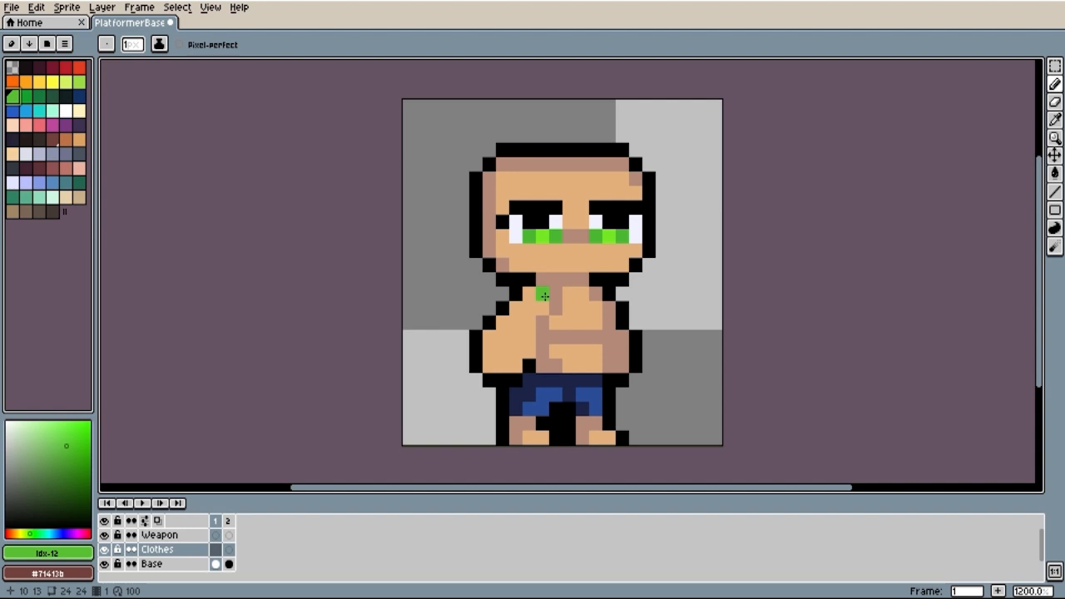
pyautogui.moveTo(543, 296)
pyautogui.mouseDown()
pyautogui.moveTo(598, 293)
pyautogui.moveTo(594, 358)
pyautogui.moveTo(539, 358)
pyautogui.moveTo(540, 301)
pyautogui.moveTo(559, 346)
pyautogui.moveTo(581, 340)
pyautogui.moveTo(577, 303)
pyautogui.moveTo(577, 334)
pyautogui.mouseUp()
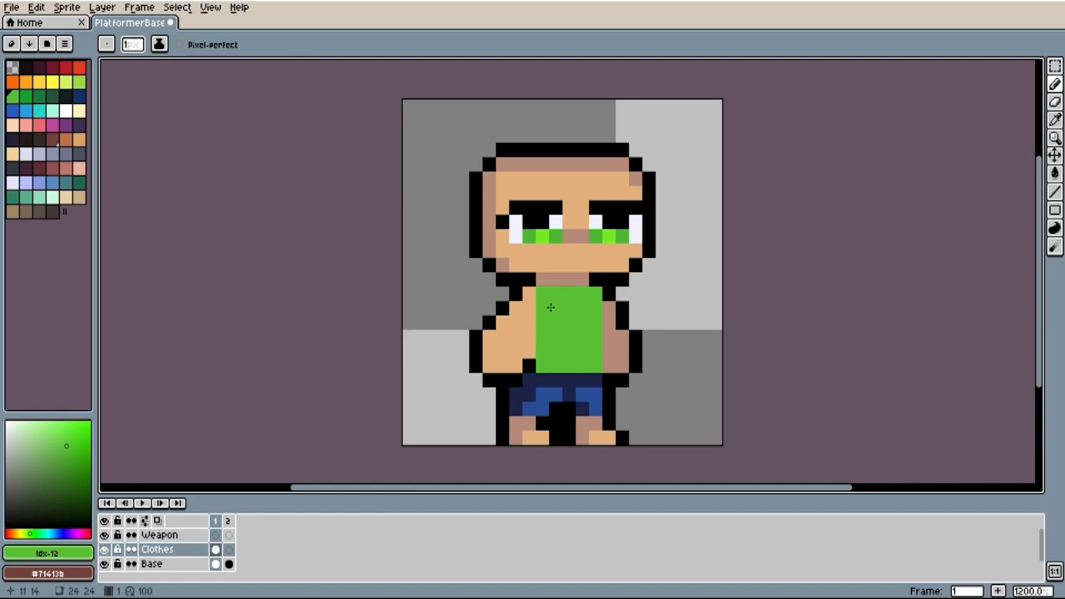
# - Extend the shirt over both shoulders and upper arms as short sleeves in green index 12 on the Clothes layer
pyautogui.click(514, 321)
pyautogui.moveTo(497, 322)
pyautogui.mouseDown()
pyautogui.moveTo(529, 323)
pyautogui.moveTo(526, 348)
pyautogui.moveTo(494, 342)
pyautogui.mouseUp()
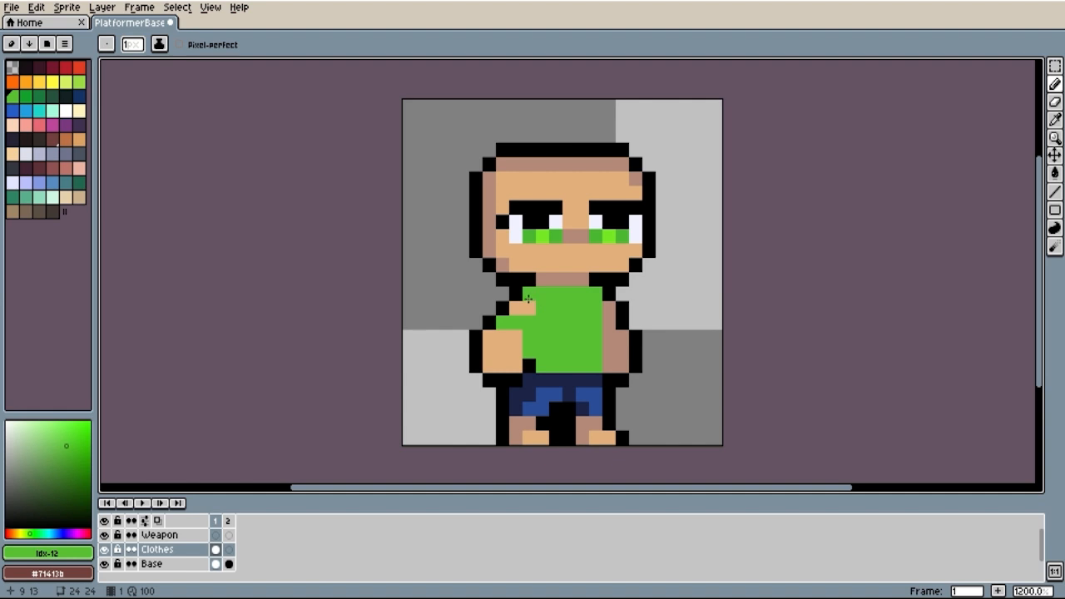
pyautogui.moveTo(528, 299); pyautogui.dragTo(555, 303)
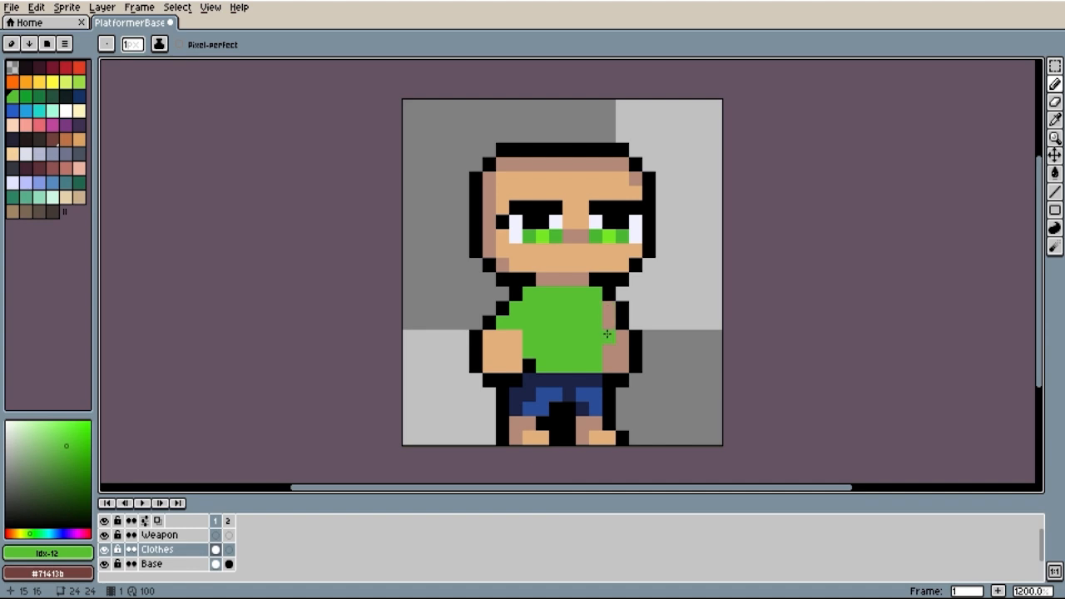
pyautogui.moveTo(606, 319); pyautogui.dragTo(607, 304)
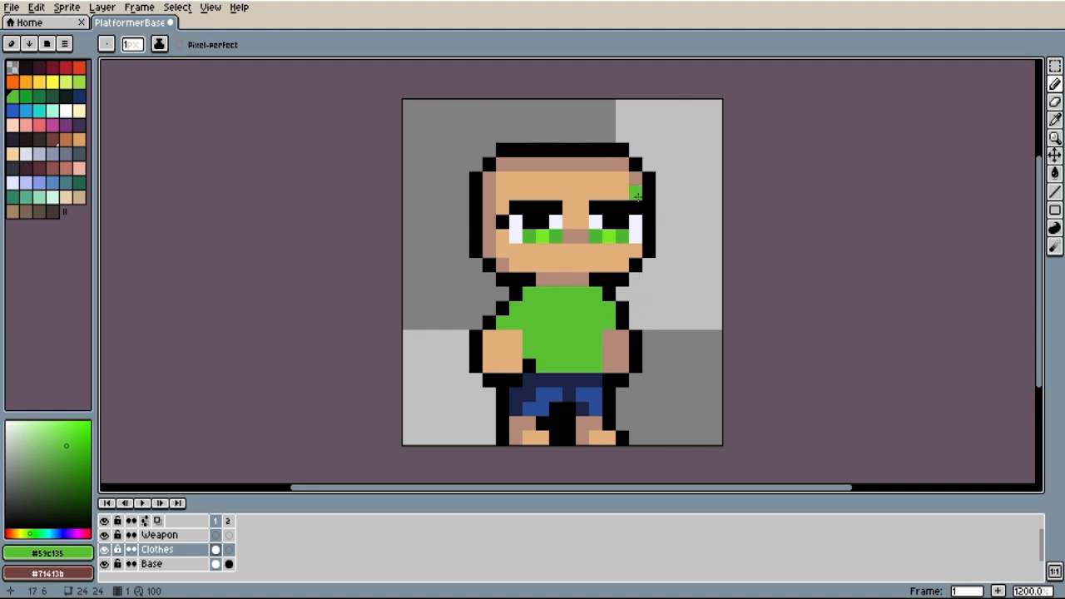
# - Outline a hood in green #59c135 across the forehead and around the top of the head, erasing the stray pixel at the upper back corner
pyautogui.moveTo(637, 196); pyautogui.dragTo(492, 193)
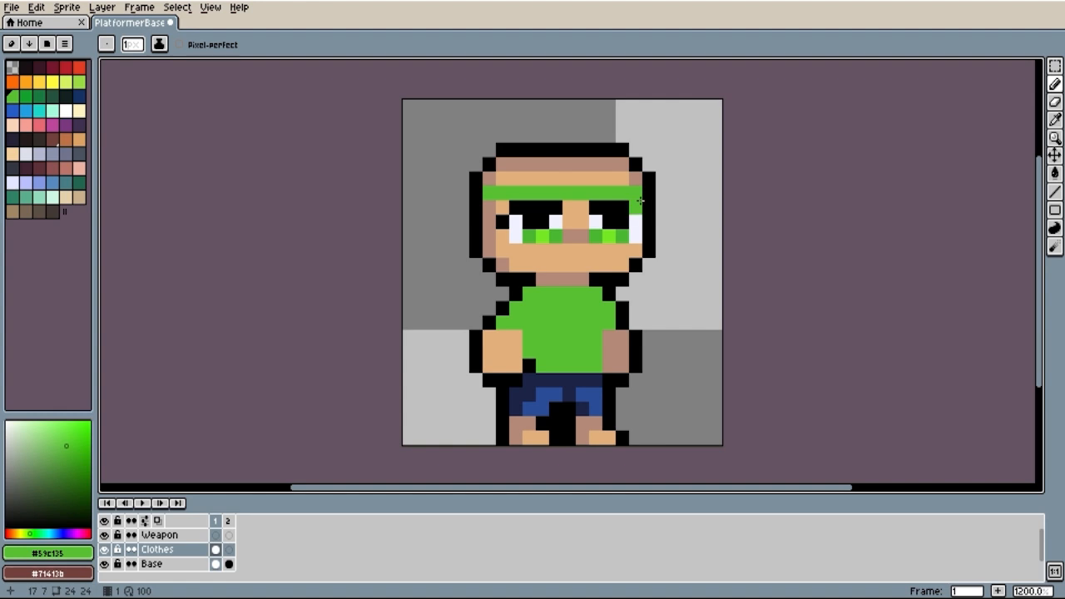
pyautogui.click(644, 202)
pyautogui.moveTo(645, 202)
pyautogui.mouseDown()
pyautogui.moveTo(646, 150)
pyautogui.moveTo(479, 150)
pyautogui.mouseUp()
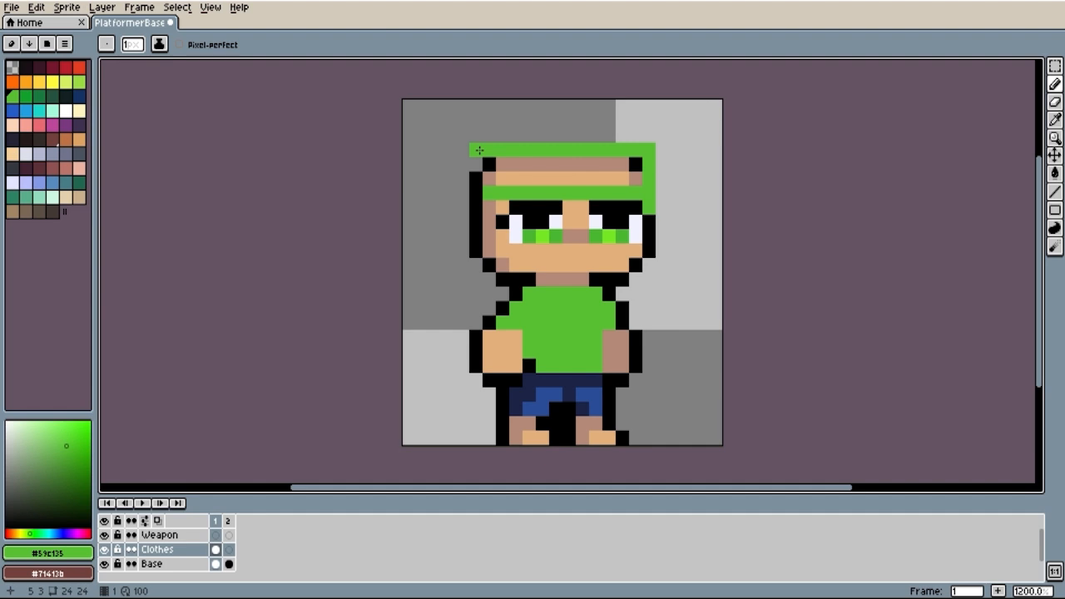
pyautogui.click(488, 159)
pyautogui.hotkey('ctrl', 'z')
pyautogui.press('e')
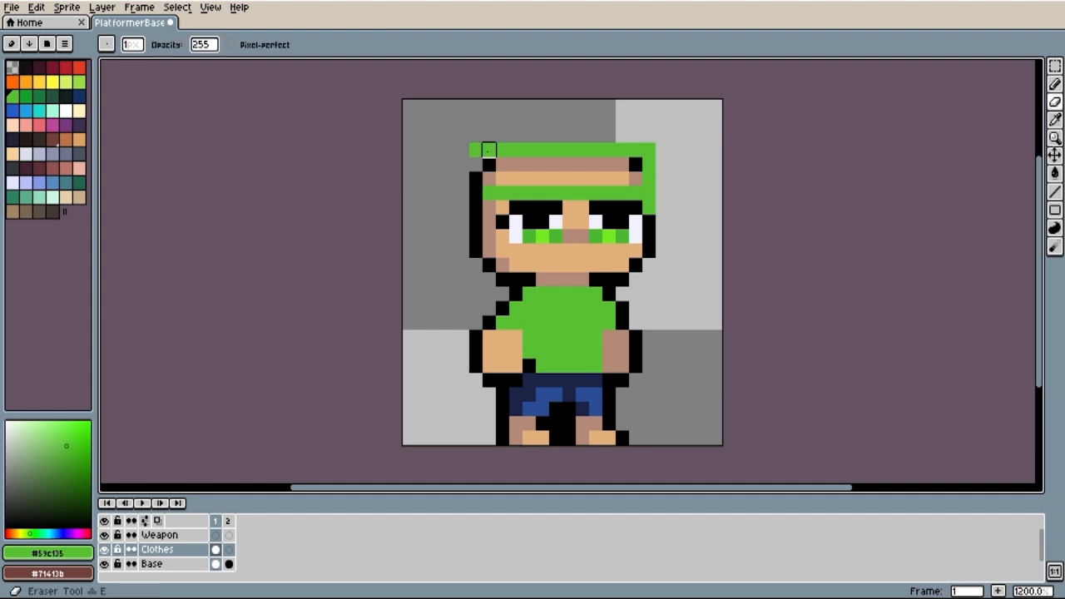
pyautogui.click(475, 150)
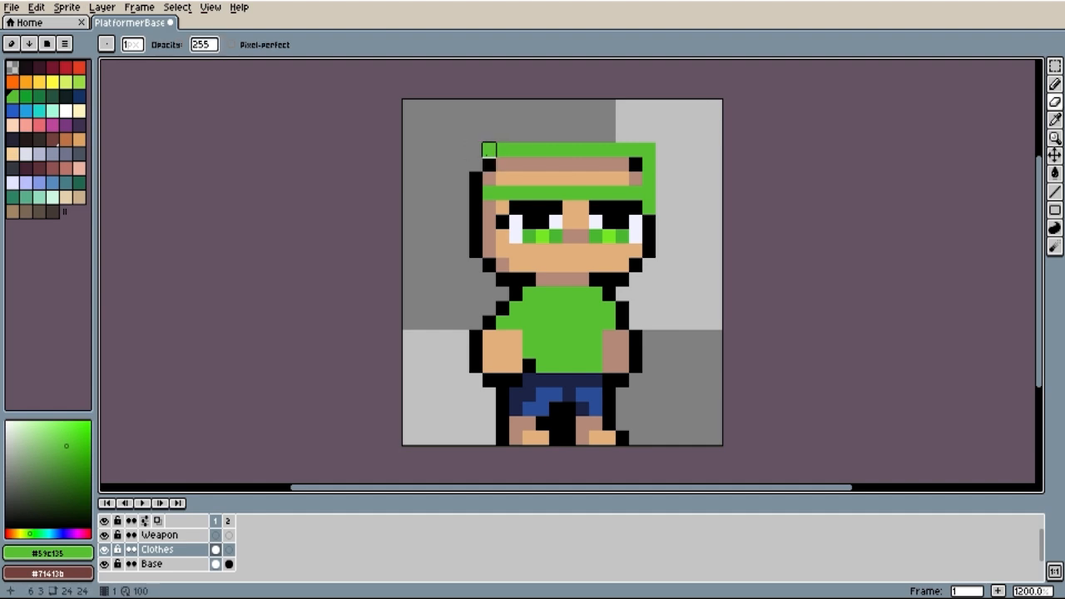
# - Fill the hood solid green above the eyes and extend it down the back of the head and cheek to the collar
pyautogui.press('b')
pyautogui.click(488, 159)
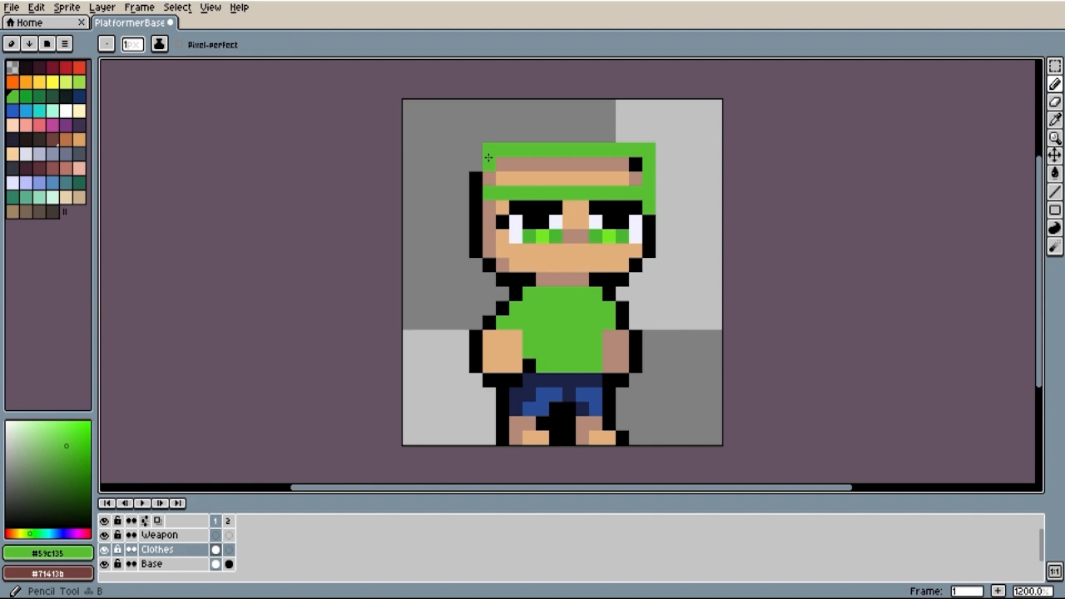
pyautogui.moveTo(489, 158); pyautogui.dragTo(489, 246)
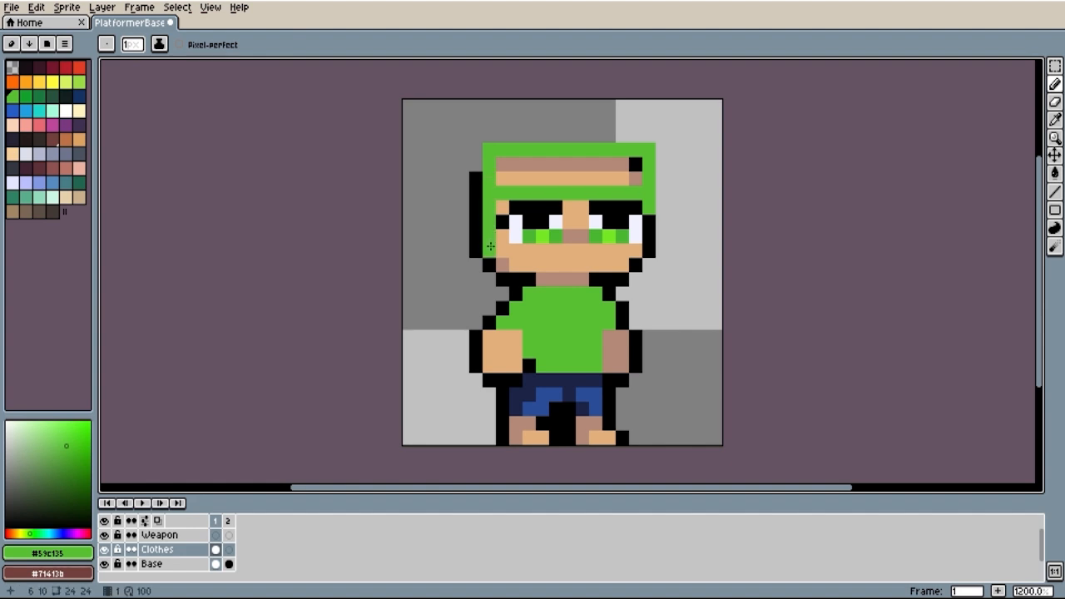
pyautogui.moveTo(502, 208)
pyautogui.mouseDown()
pyautogui.moveTo(508, 167)
pyautogui.moveTo(646, 160)
pyautogui.moveTo(627, 181)
pyautogui.moveTo(511, 179)
pyautogui.mouseUp()
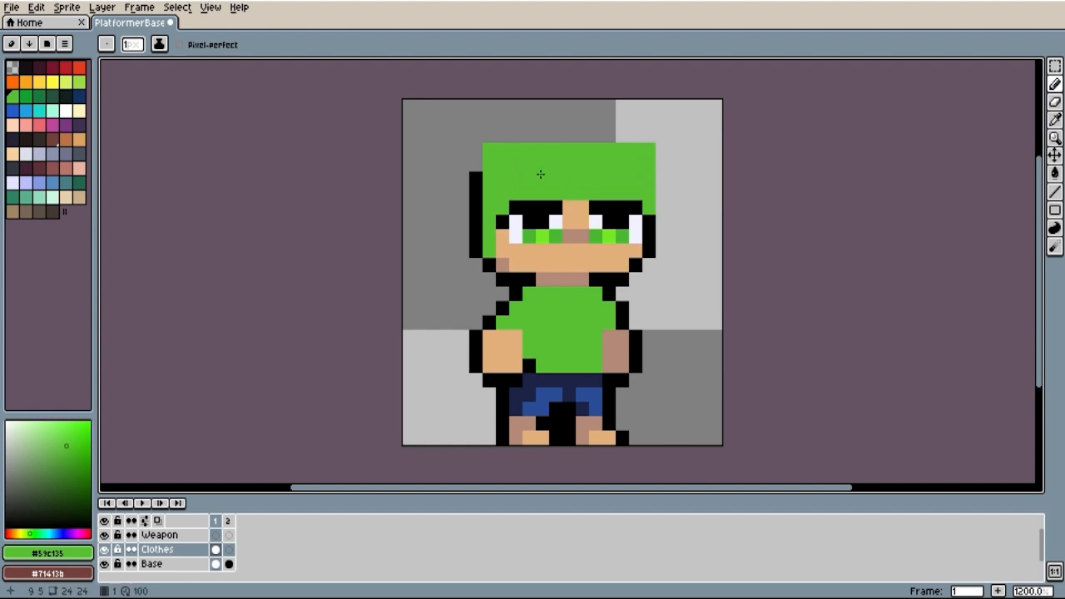
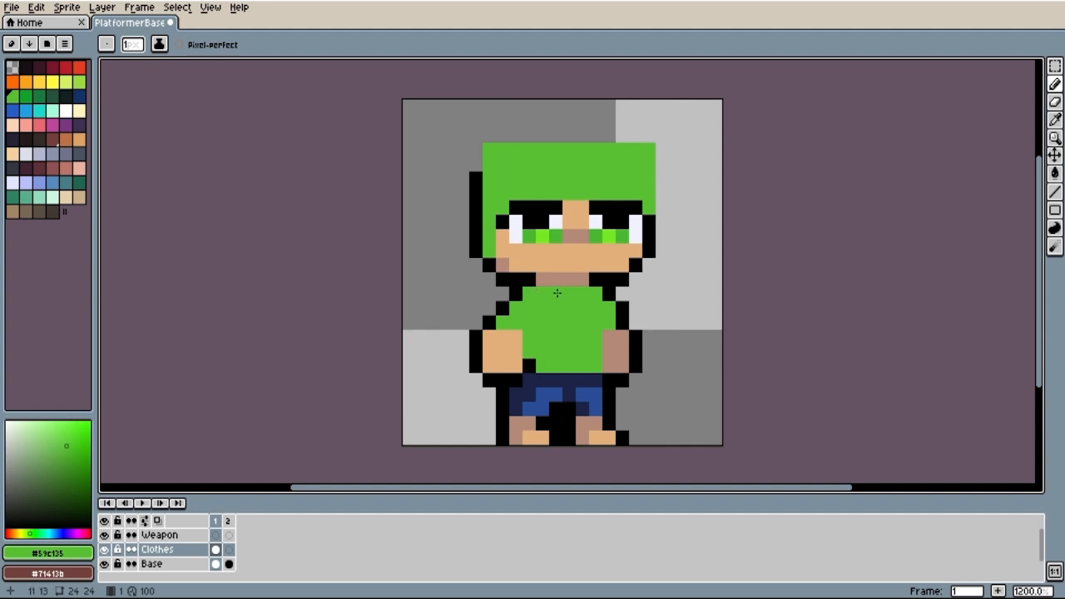
pyautogui.click(499, 240)
pyautogui.moveTo(500, 238)
pyautogui.mouseDown()
pyautogui.moveTo(510, 252)
pyautogui.moveTo(501, 257)
pyautogui.moveTo(537, 277)
pyautogui.mouseUp()
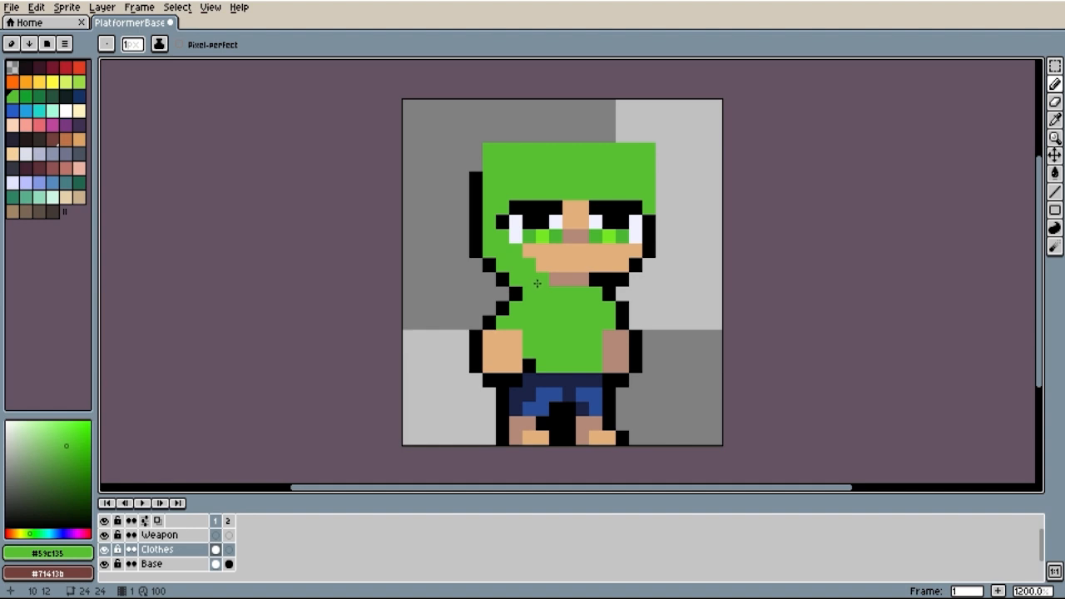
# - Erase the hood's upper front corner pixel, raise its crown by one row and bulge it out behind the head in green
pyautogui.keyDown('alt'); pyautogui.click(597, 283); pyautogui.keyUp('alt')
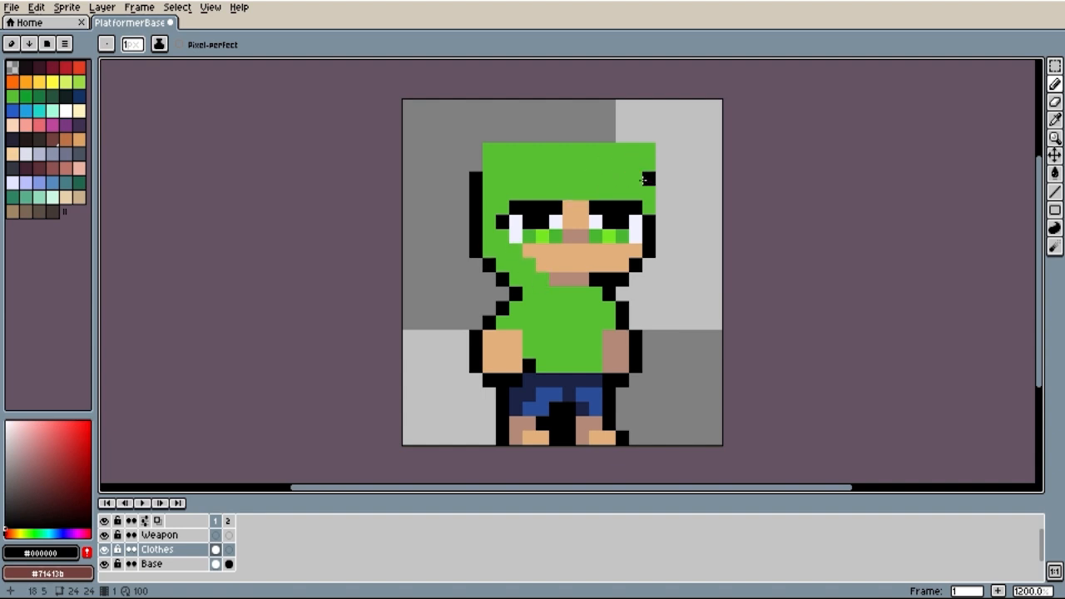
pyautogui.press('e')
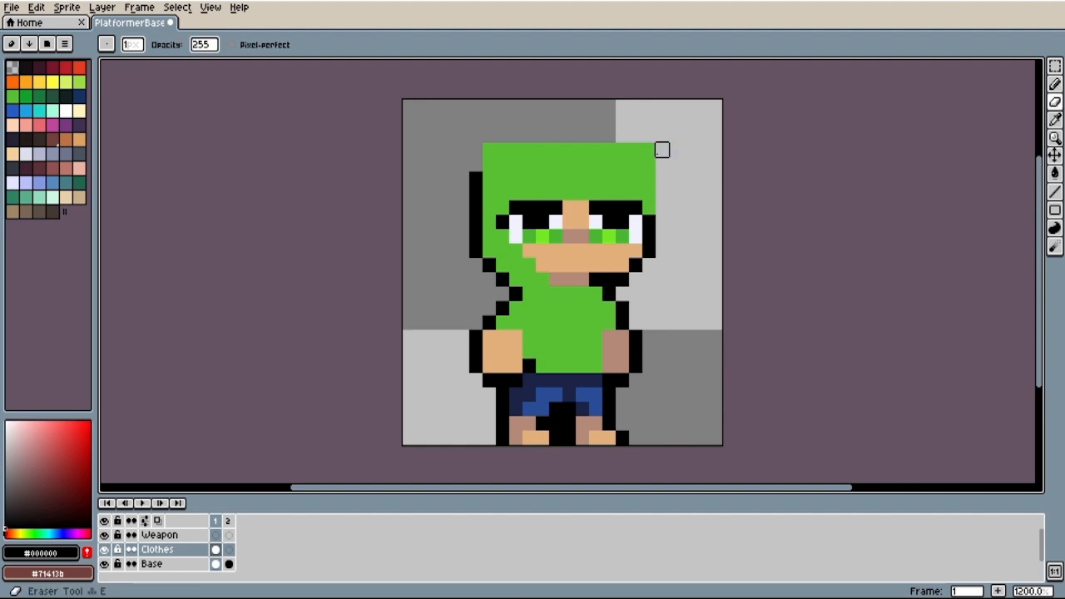
pyautogui.click(649, 149)
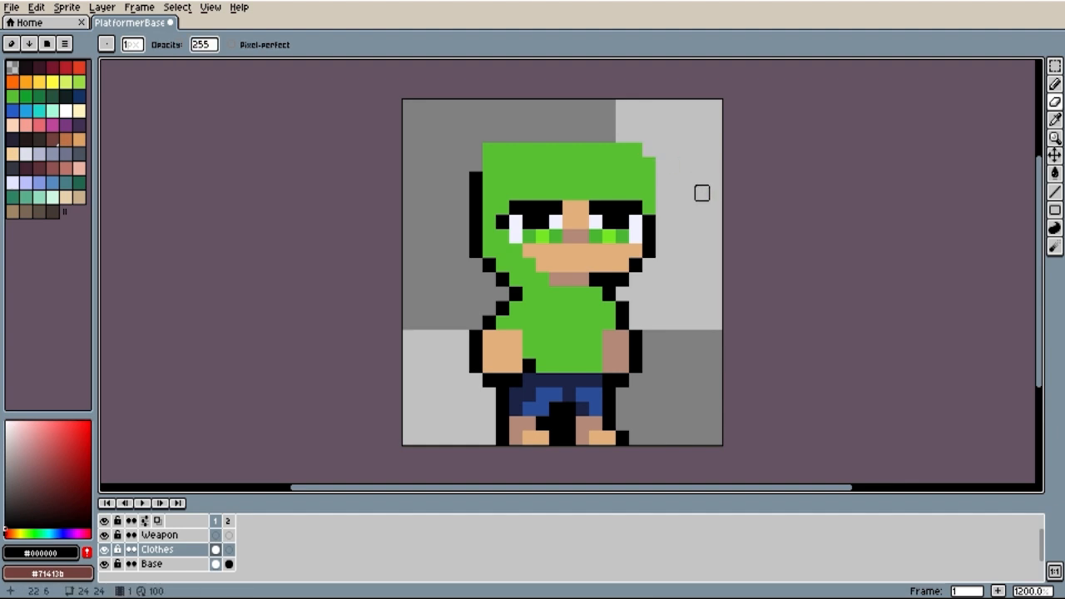
pyautogui.keyDown('alt'); pyautogui.click(622, 150); pyautogui.keyUp('alt')
pyautogui.press('b')
pyautogui.click(620, 135)
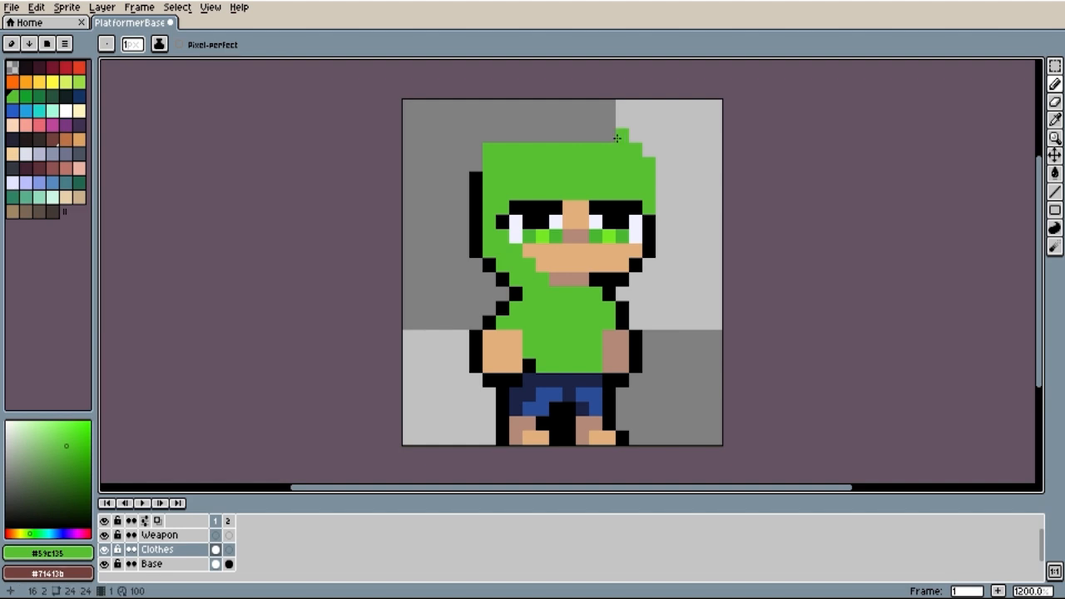
pyautogui.moveTo(617, 137); pyautogui.dragTo(488, 139)
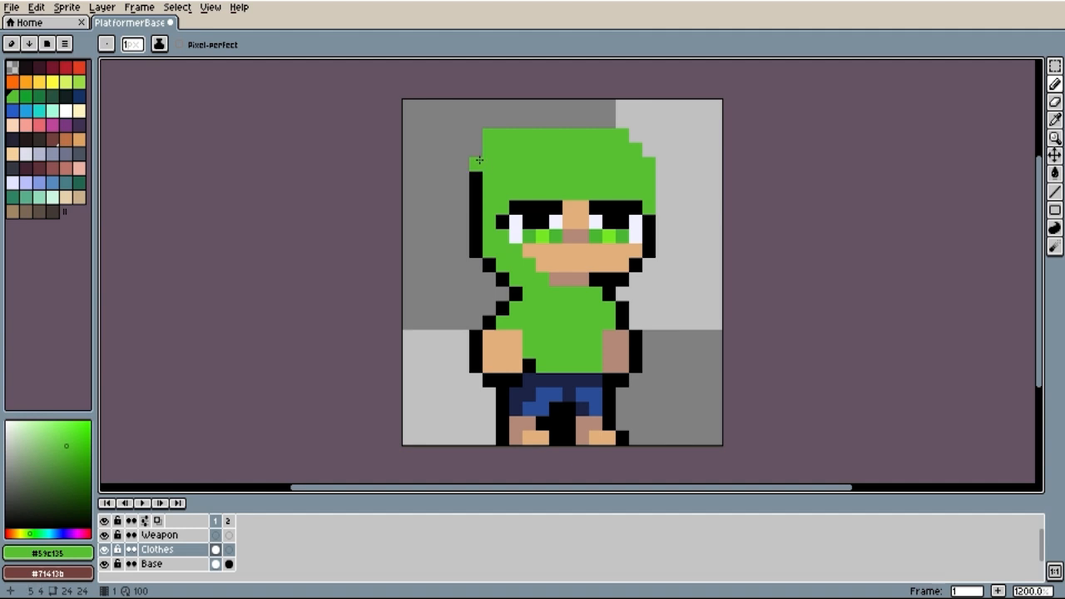
pyautogui.moveTo(479, 159); pyautogui.dragTo(459, 191)
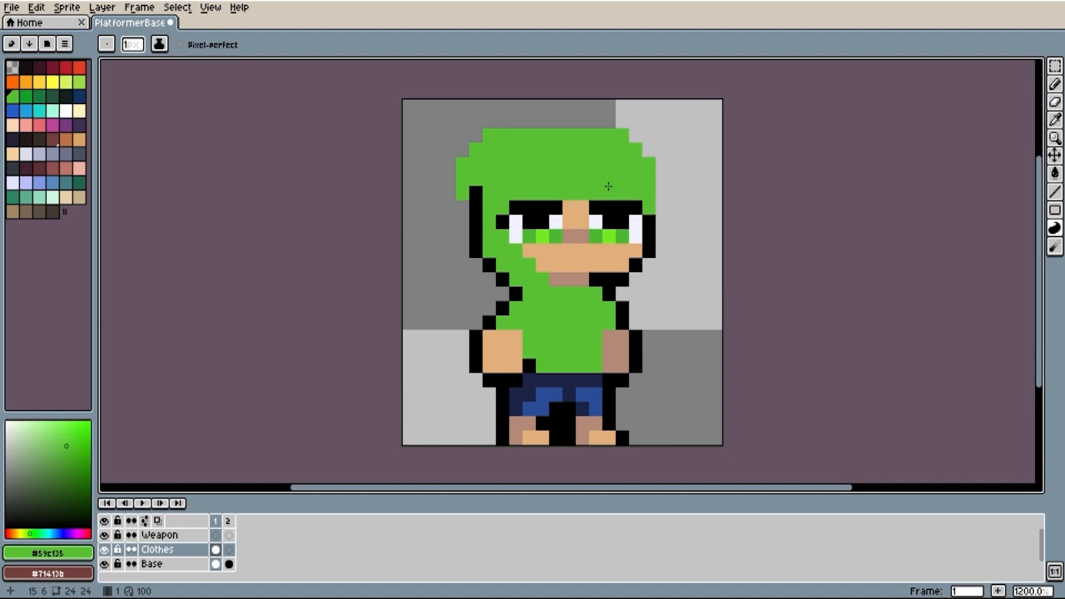
# - Draw a one-pixel black #000000 outline around the enlarged hood from the front edge over the crown to the back
pyautogui.press('i')
pyautogui.keyDown('alt'); pyautogui.click(655, 231); pyautogui.keyUp('alt')
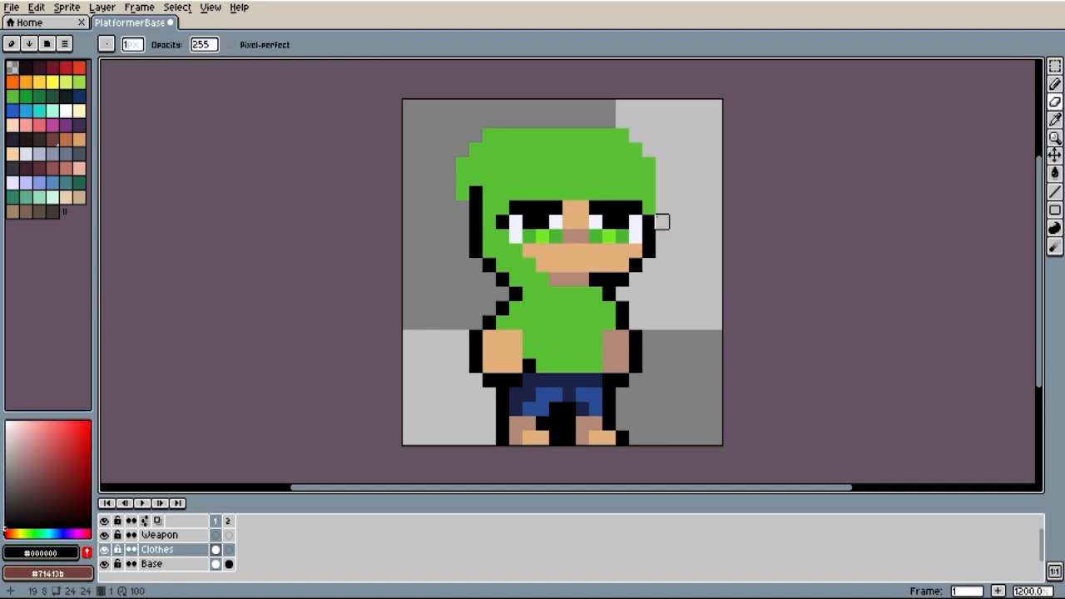
pyautogui.press('b')
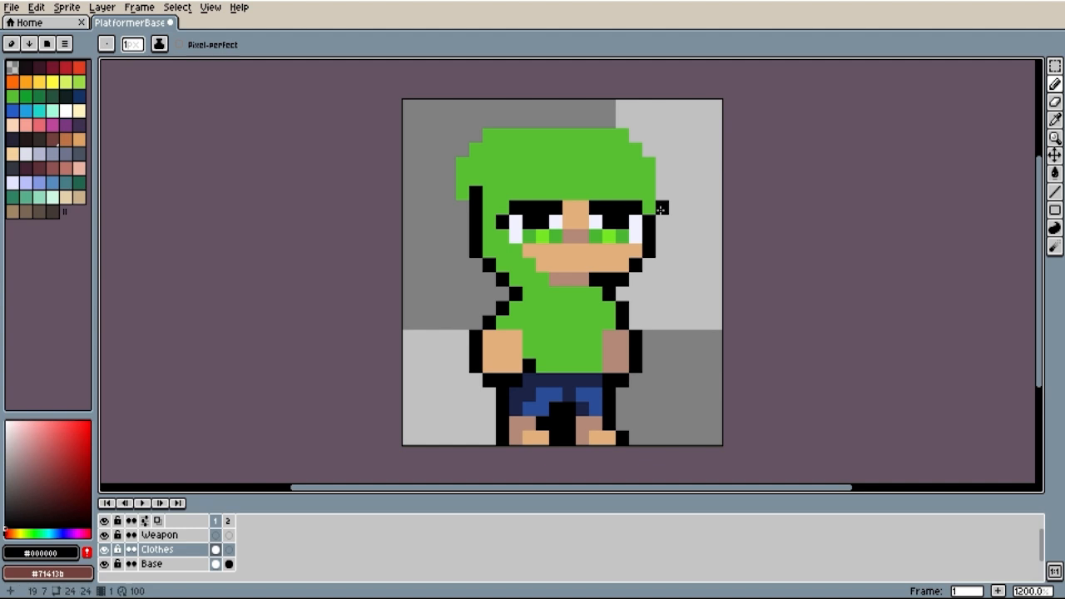
pyautogui.moveTo(661, 207)
pyautogui.mouseDown()
pyautogui.moveTo(662, 174)
pyautogui.moveTo(620, 123)
pyautogui.moveTo(536, 121)
pyautogui.moveTo(486, 121)
pyautogui.moveTo(449, 196)
pyautogui.moveTo(462, 207)
pyautogui.mouseUp()
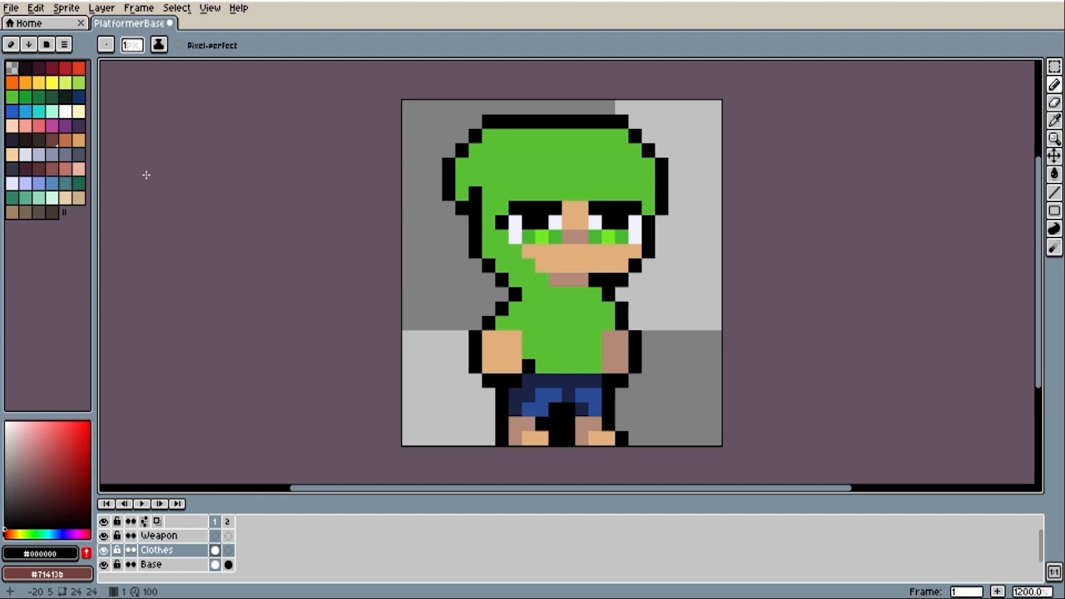
# - Repaint the shorts as long trousers down to the feet, with dark brown index 33 for shading and orange-brown index 34 for highlights
pyautogui.click(52, 141)
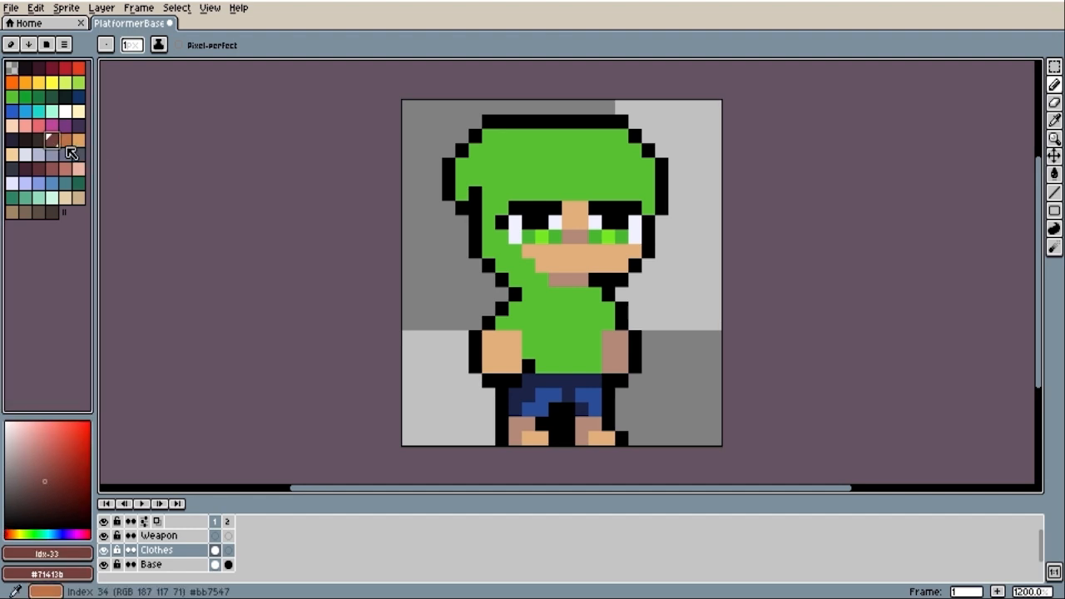
pyautogui.rightClick(67, 142)
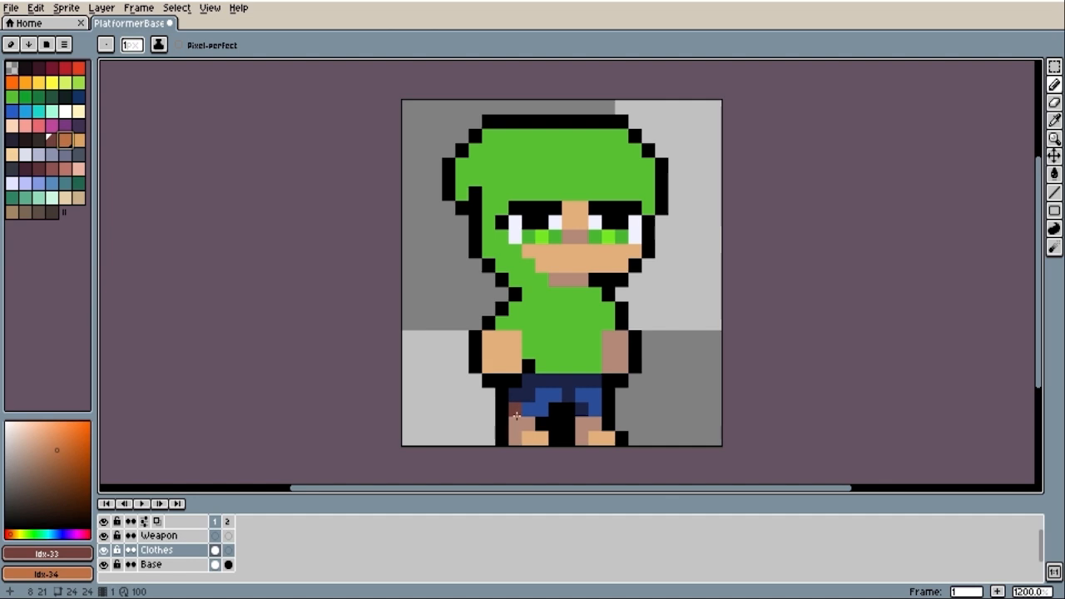
pyautogui.moveTo(522, 418)
pyautogui.mouseDown()
pyautogui.moveTo(515, 408)
pyautogui.moveTo(529, 380)
pyautogui.moveTo(596, 380)
pyautogui.mouseUp()
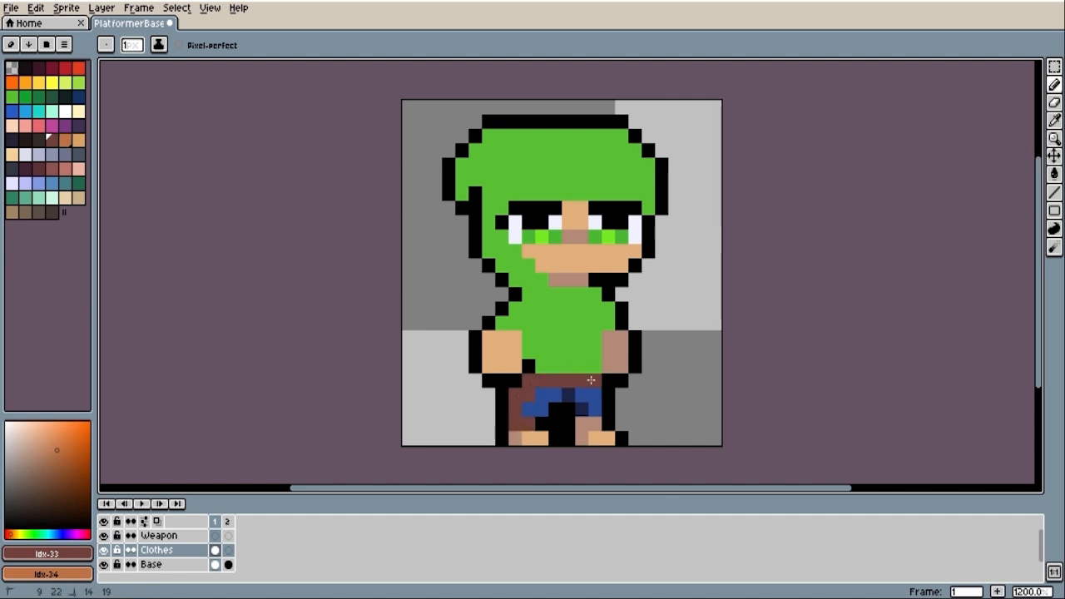
pyautogui.click(567, 394)
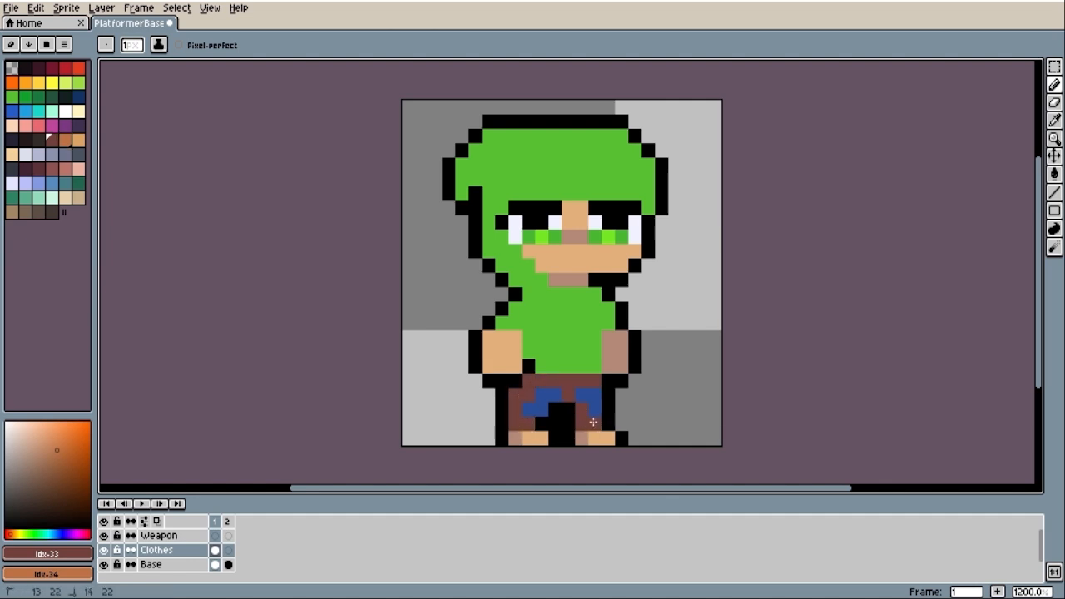
pyautogui.moveTo(557, 391)
pyautogui.mouseDown()
pyautogui.moveTo(524, 415)
pyautogui.moveTo(593, 397)
pyautogui.moveTo(595, 411)
pyautogui.mouseUp()
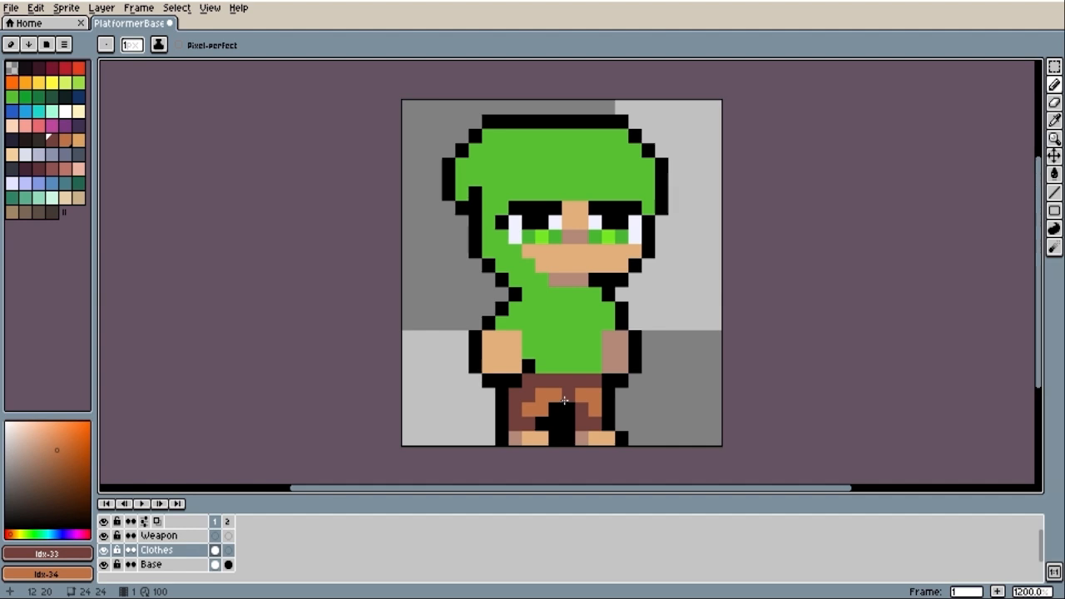
# - Paint shoes over both feet with light brown index 60 and shade their heels with index 61
pyautogui.click(12, 213)
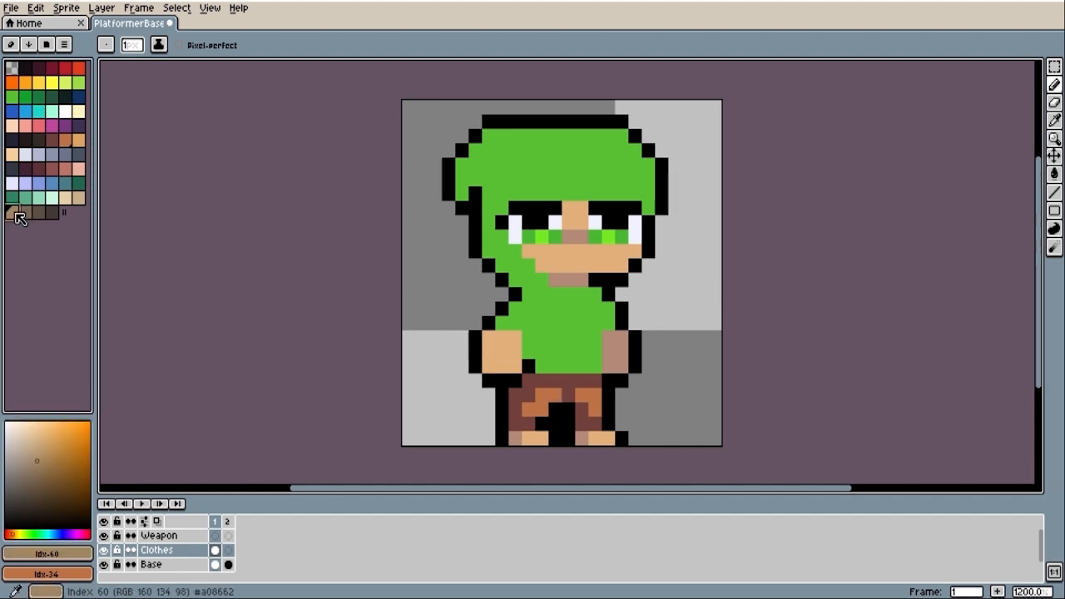
pyautogui.rightClick(26, 213)
pyautogui.moveTo(542, 438); pyautogui.dragTo(528, 438)
pyautogui.moveTo(594, 438); pyautogui.dragTo(608, 438)
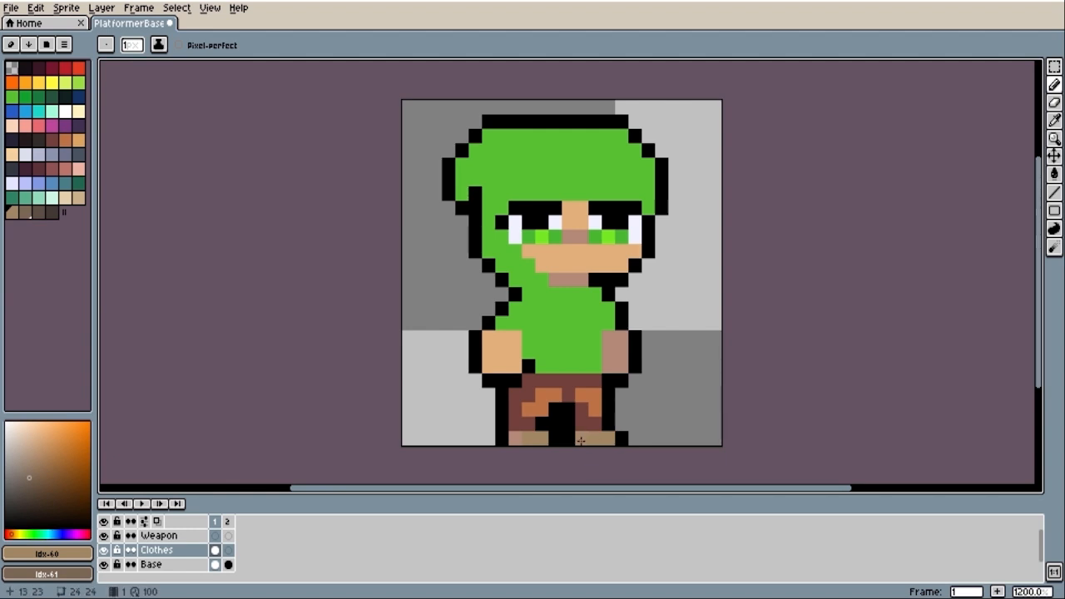
pyautogui.rightClick(582, 438)
pyautogui.rightClick(513, 437)
# - Cover both forearms with gloves and recolour both irises in dark red index 3
pyautogui.click(51, 69)
pyautogui.rightClick(65, 68)
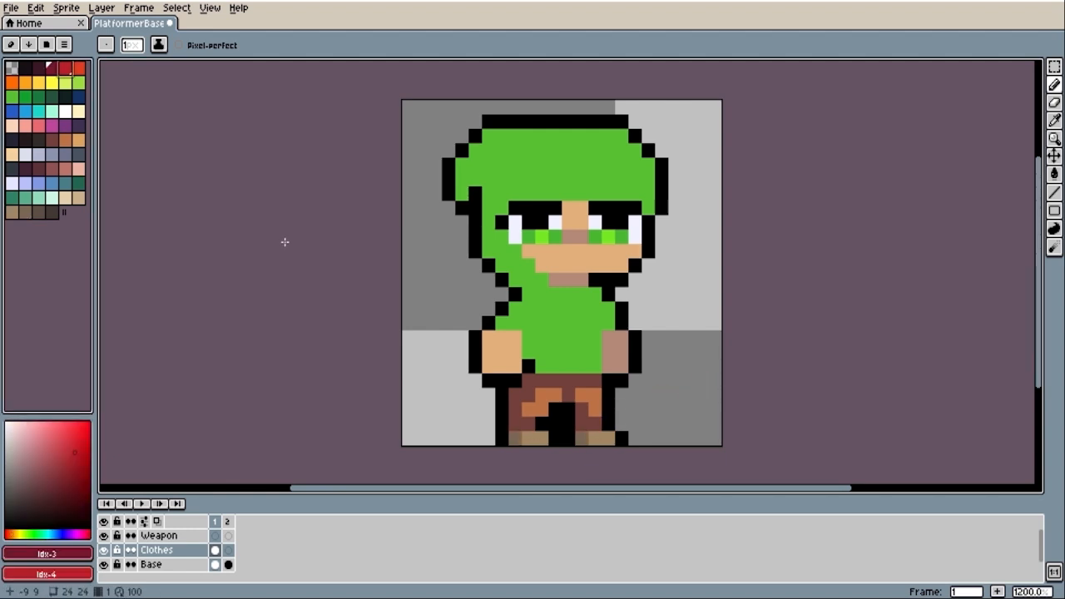
pyautogui.moveTo(508, 366)
pyautogui.mouseDown()
pyautogui.moveTo(487, 340)
pyautogui.moveTo(509, 366)
pyautogui.moveTo(526, 349)
pyautogui.mouseUp()
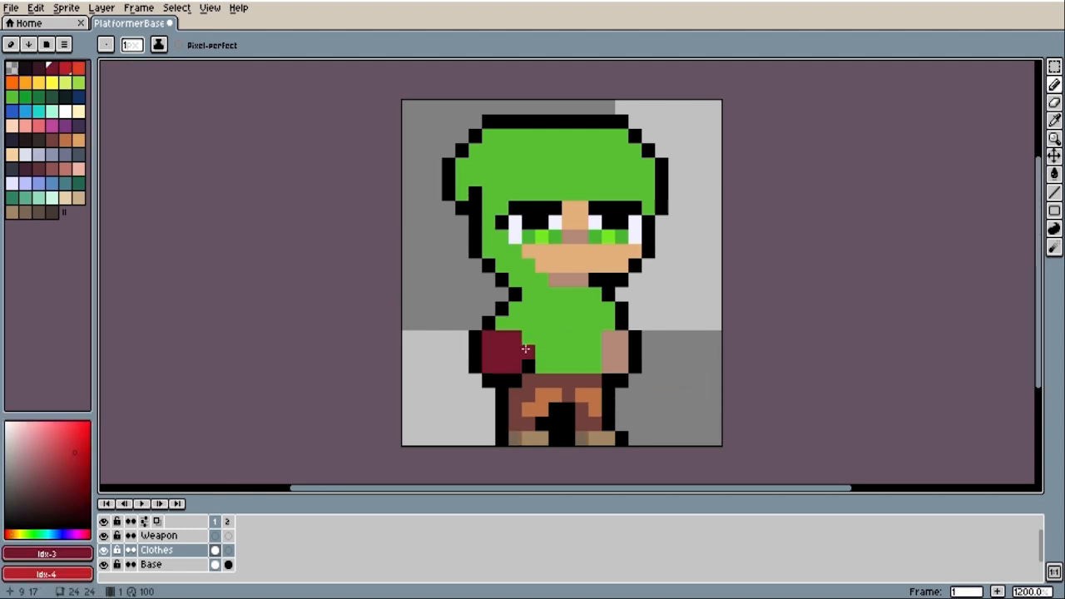
pyautogui.moveTo(610, 349)
pyautogui.mouseDown()
pyautogui.moveTo(616, 365)
pyautogui.moveTo(613, 337)
pyautogui.mouseUp()
pyautogui.moveTo(528, 236); pyautogui.dragTo(555, 237)
pyautogui.moveTo(608, 237)
pyautogui.mouseDown()
pyautogui.moveTo(597, 236)
pyautogui.moveTo(624, 238)
pyautogui.mouseUp()
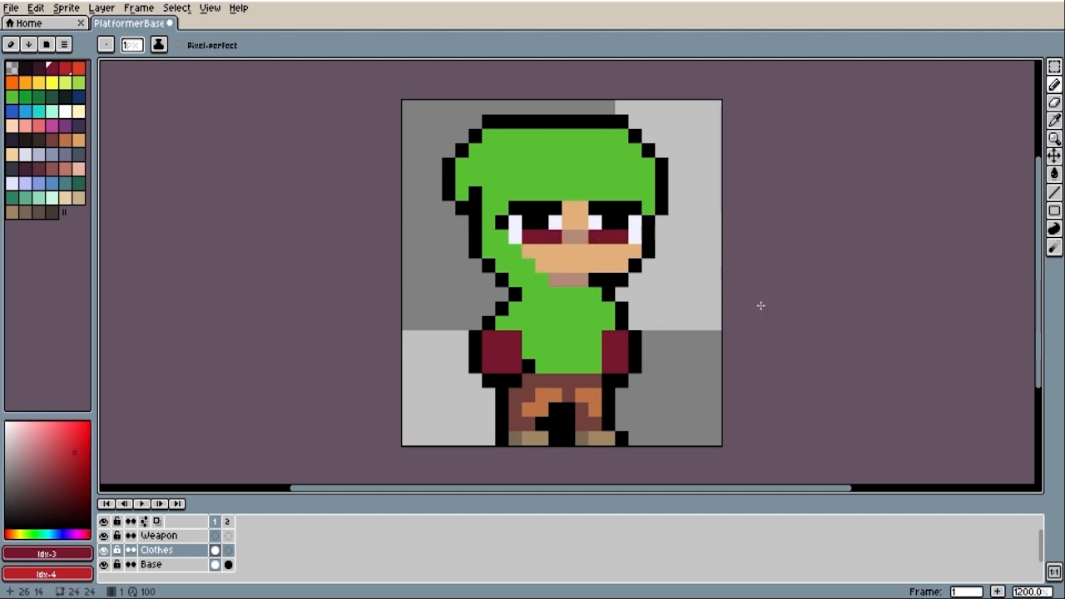
# - Highlight the upper part of the near glove and the centre of each iris with brighter red index 4
pyautogui.moveTo(514, 338)
pyautogui.mouseDown()
pyautogui.moveTo(487, 348)
pyautogui.moveTo(511, 352)
pyautogui.mouseUp()
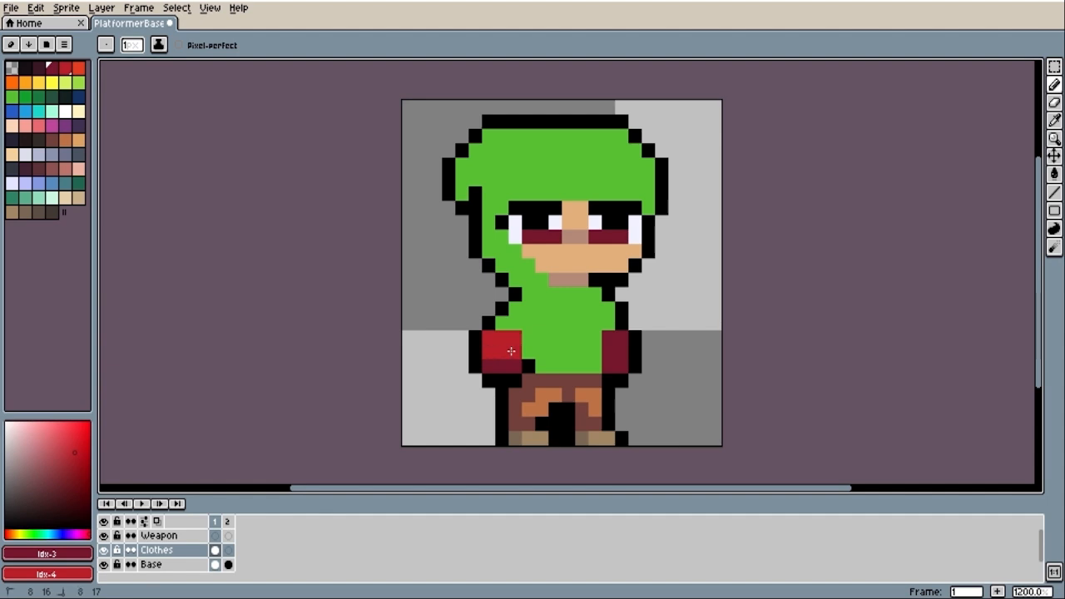
pyautogui.click(540, 236)
pyautogui.click(608, 236)
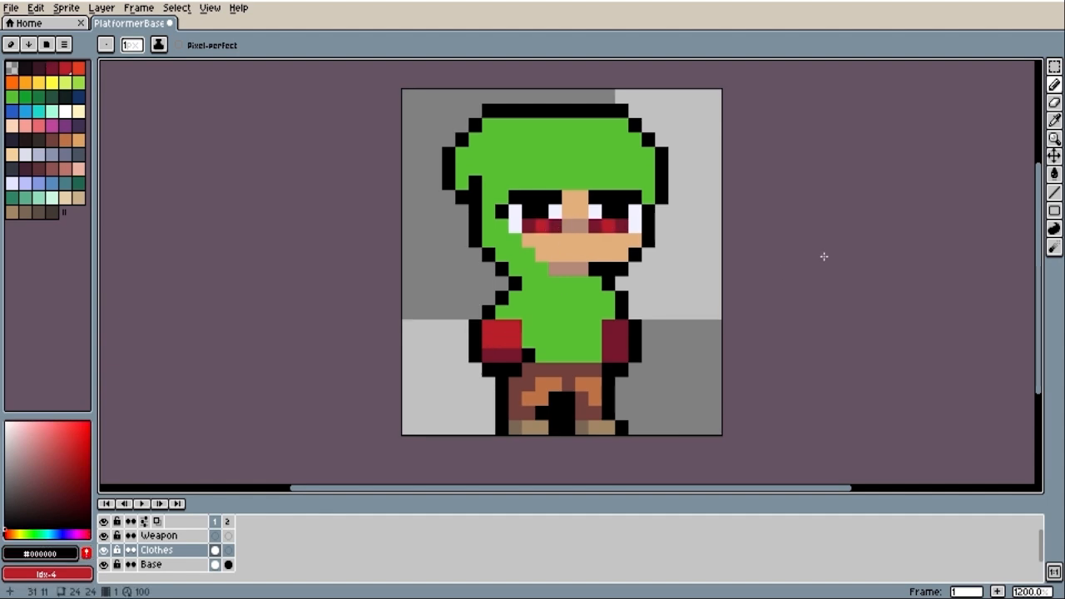
# - Draw a short black diagonal crease on the hood, rising from the notch in its back outline
pyautogui.keyDown('alt'); pyautogui.click(661, 193); pyautogui.keyUp('alt')
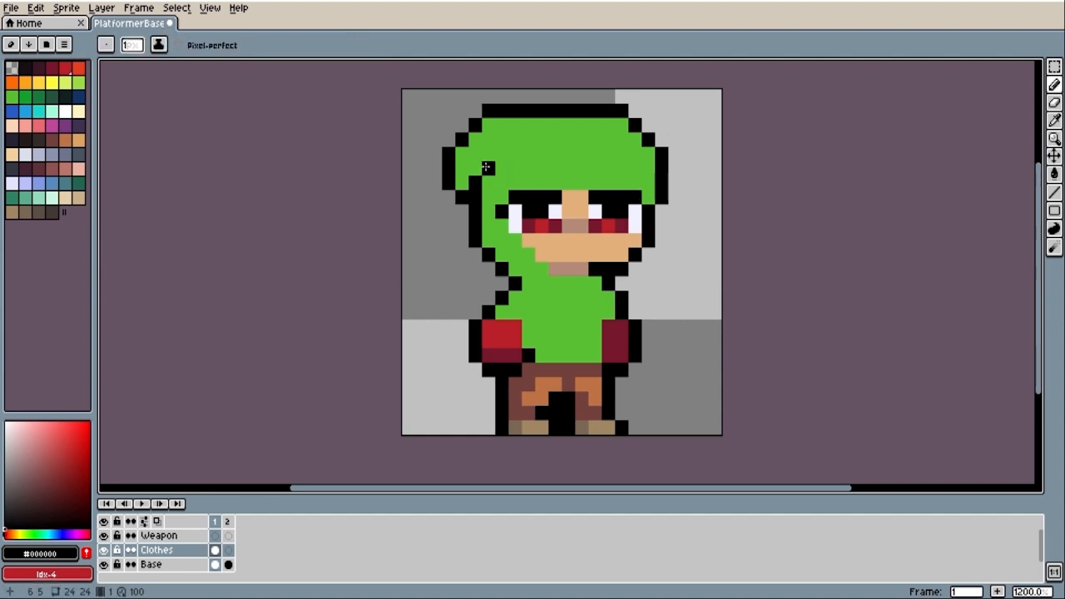
pyautogui.moveTo(487, 168); pyautogui.dragTo(500, 154)
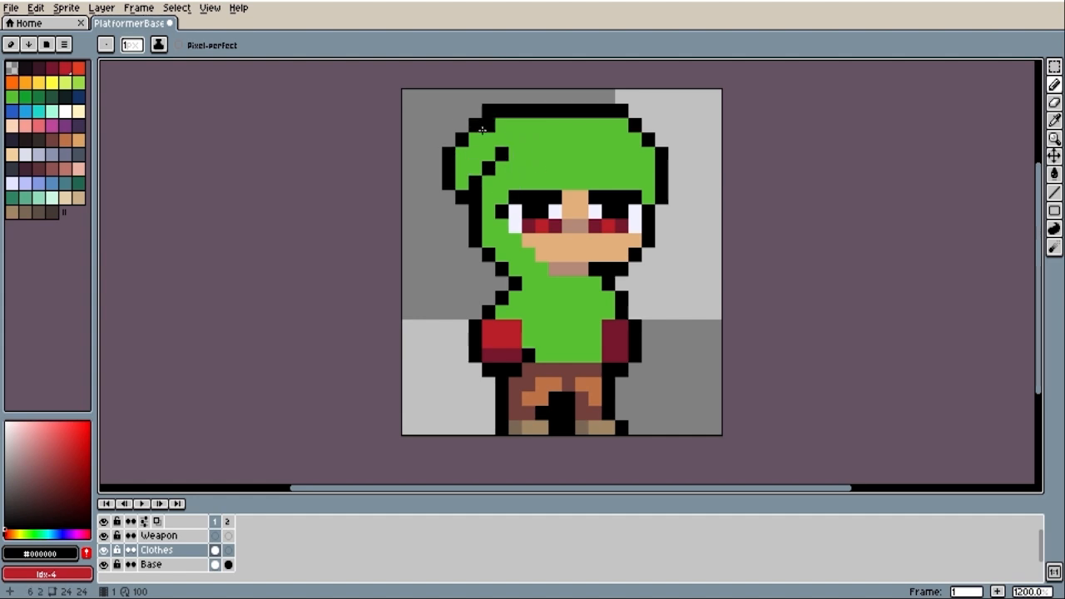
# - Set index 11 as foreground and index 13 as background, and shade the hood's neck edge and brim above the eyes with index 13
pyautogui.keyDown('alt'); pyautogui.click(624, 149); pyautogui.keyUp('alt')
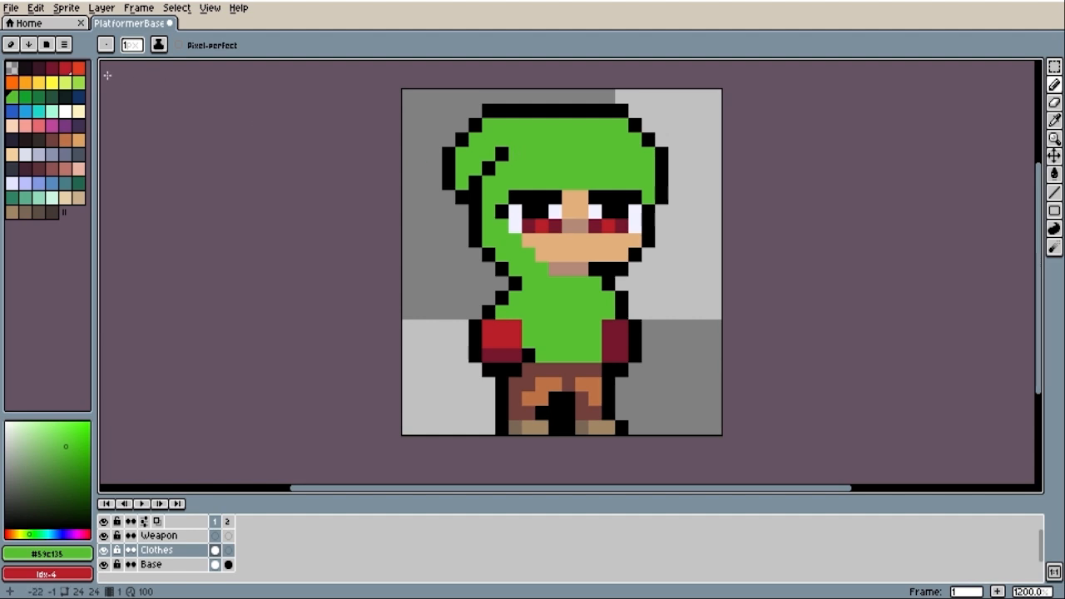
pyautogui.click(79, 82)
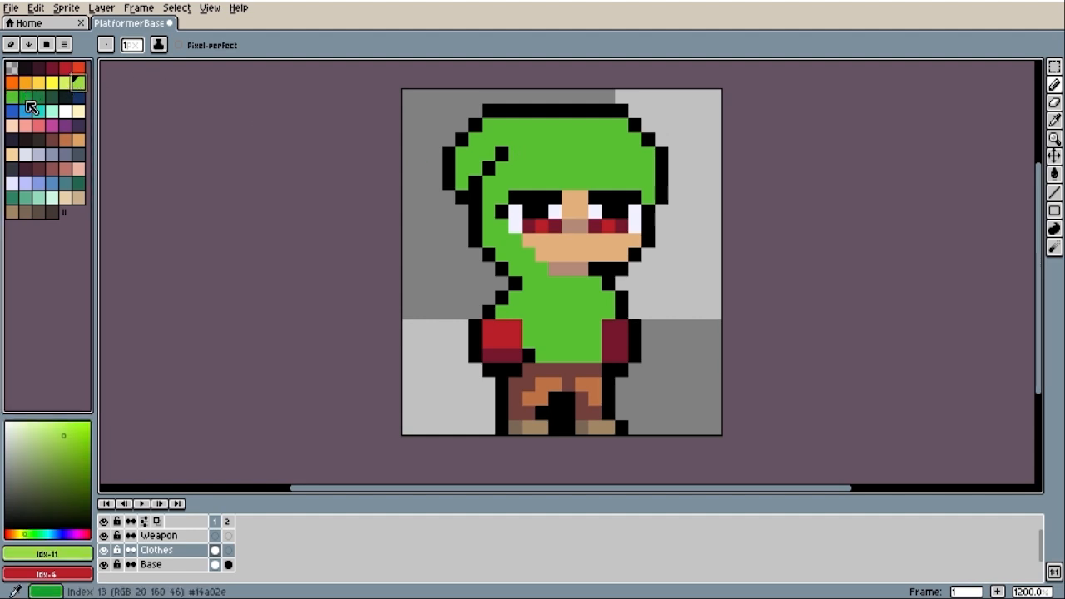
pyautogui.rightClick(26, 101)
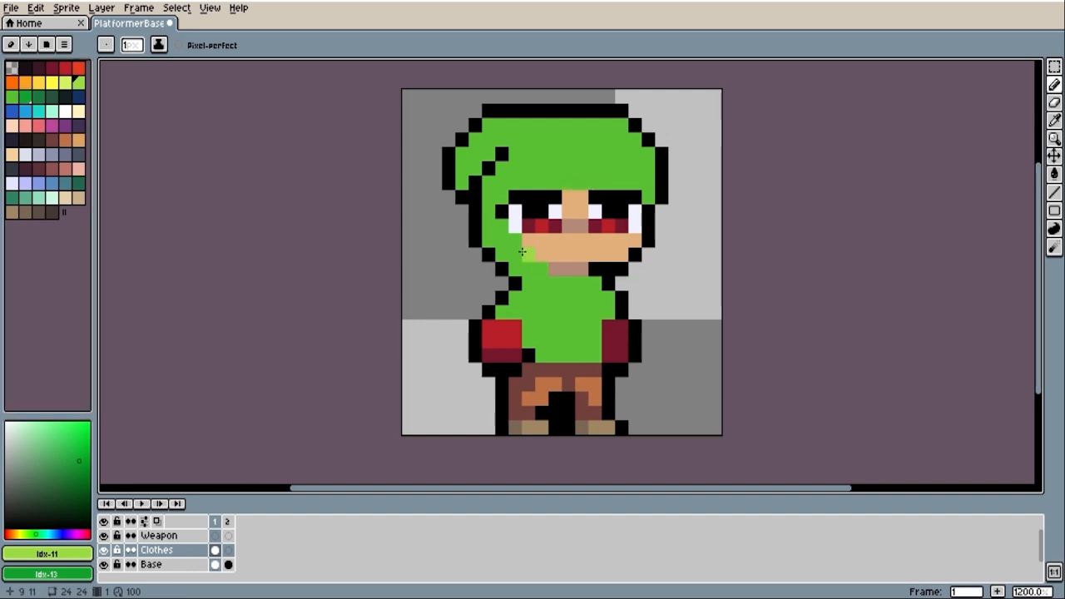
pyautogui.rightClick(488, 244)
pyautogui.rightClick(502, 254)
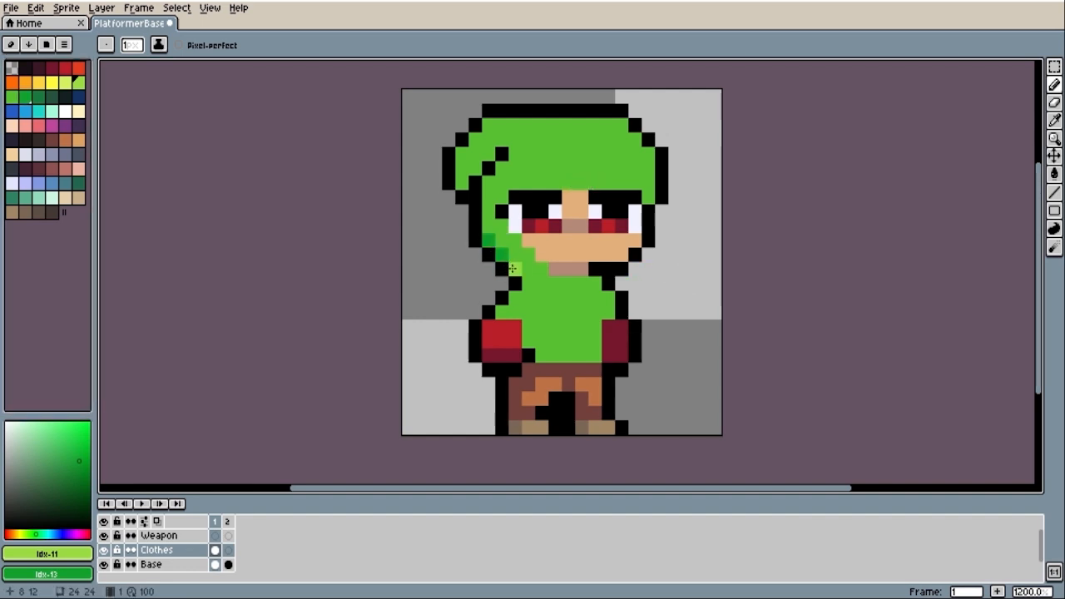
pyautogui.rightClick(515, 268)
pyautogui.rightClick(501, 196)
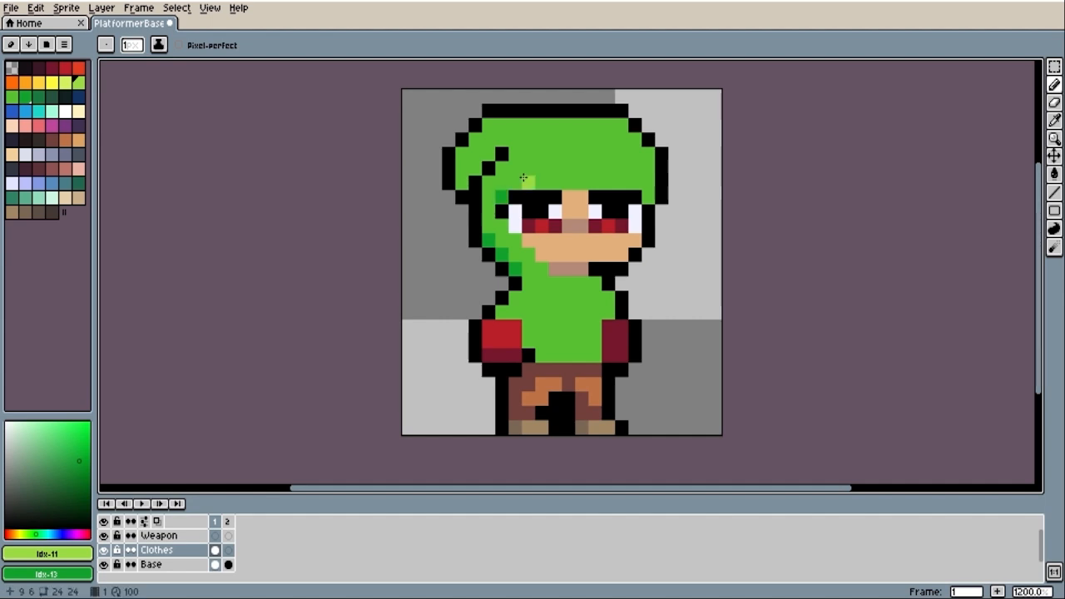
pyautogui.moveTo(511, 181)
pyautogui.mouseDown()
pyautogui.moveTo(623, 181)
pyautogui.moveTo(648, 197)
pyautogui.mouseUp()
# - Shade the hood flap along the black crease and the shirt's far shoulder with dark green index 13
pyautogui.rightClick(501, 138)
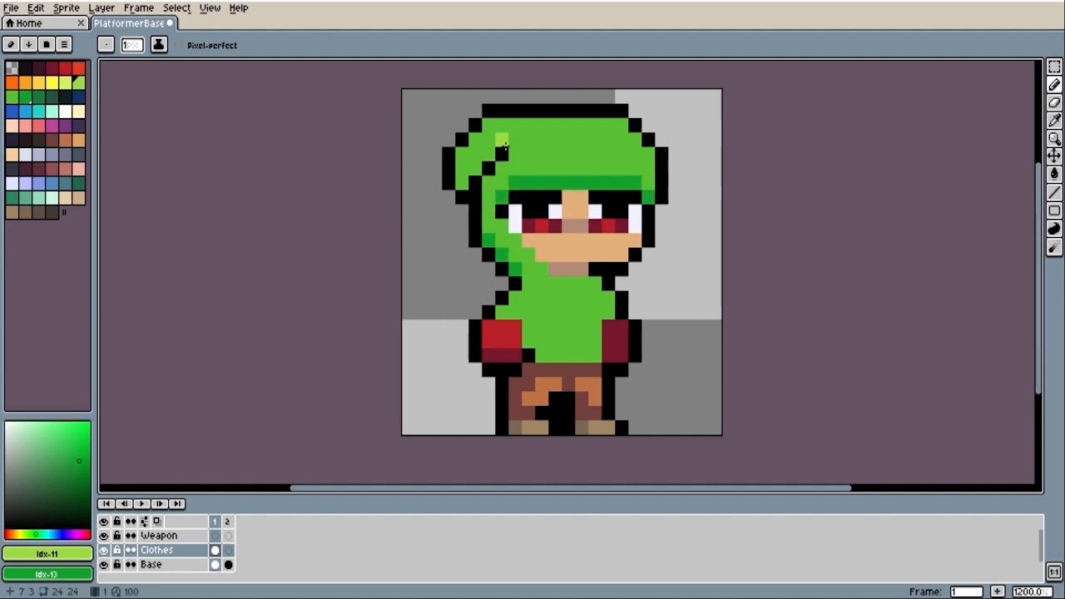
pyautogui.rightClick(490, 156)
pyautogui.rightClick(475, 167)
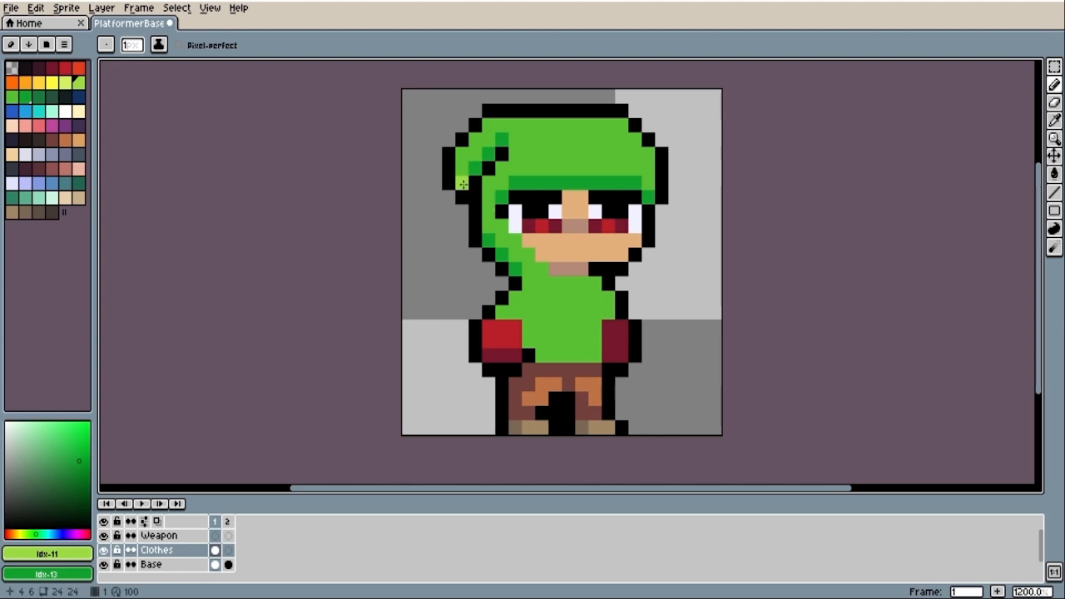
pyautogui.rightClick(463, 182)
pyautogui.moveTo(597, 283); pyautogui.dragTo(607, 312)
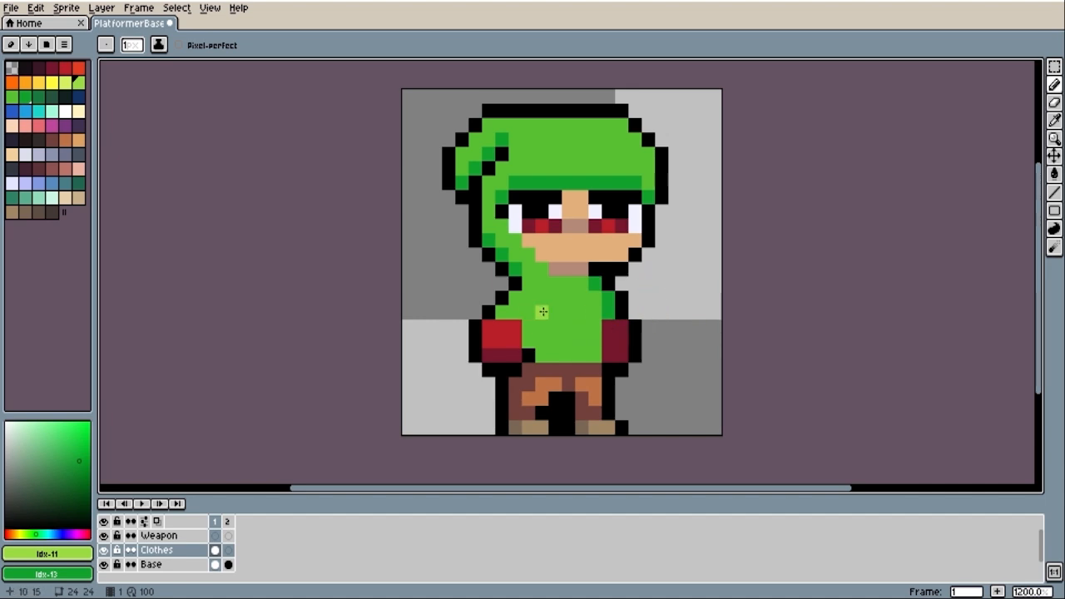
# - Highlight the shirt's near shoulder, the far side of the chest and the lower belly with light green index 11
pyautogui.moveTo(505, 311)
pyautogui.mouseDown()
pyautogui.moveTo(533, 314)
pyautogui.moveTo(529, 344)
pyautogui.moveTo(527, 328)
pyautogui.moveTo(542, 325)
pyautogui.moveTo(524, 294)
pyautogui.moveTo(544, 284)
pyautogui.moveTo(552, 311)
pyautogui.mouseUp()
pyautogui.moveTo(662, 326); pyautogui.dragTo(669, 308)
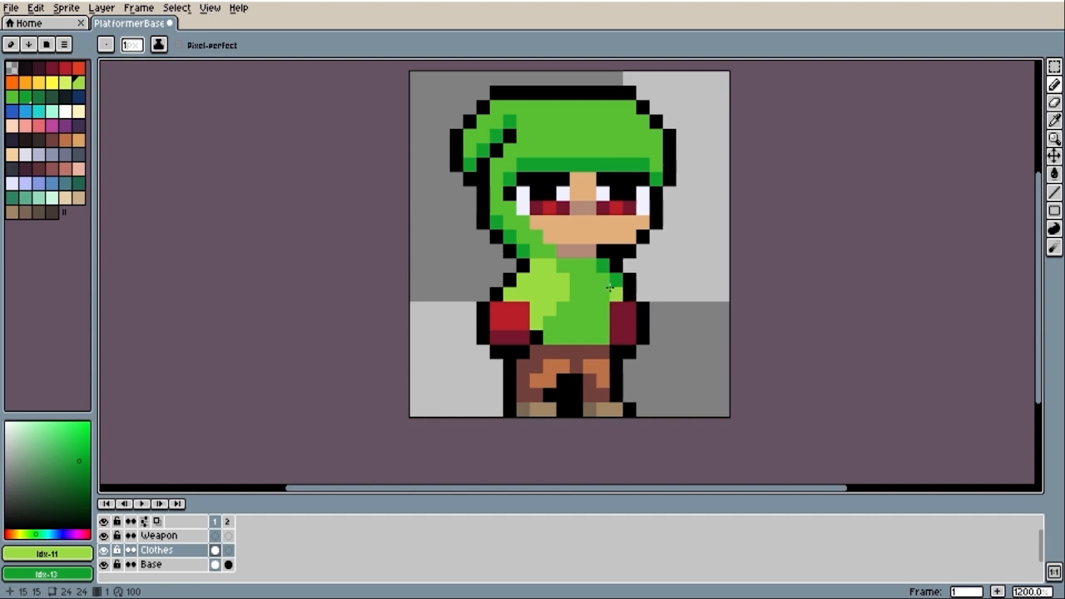
pyautogui.moveTo(602, 280); pyautogui.dragTo(599, 294)
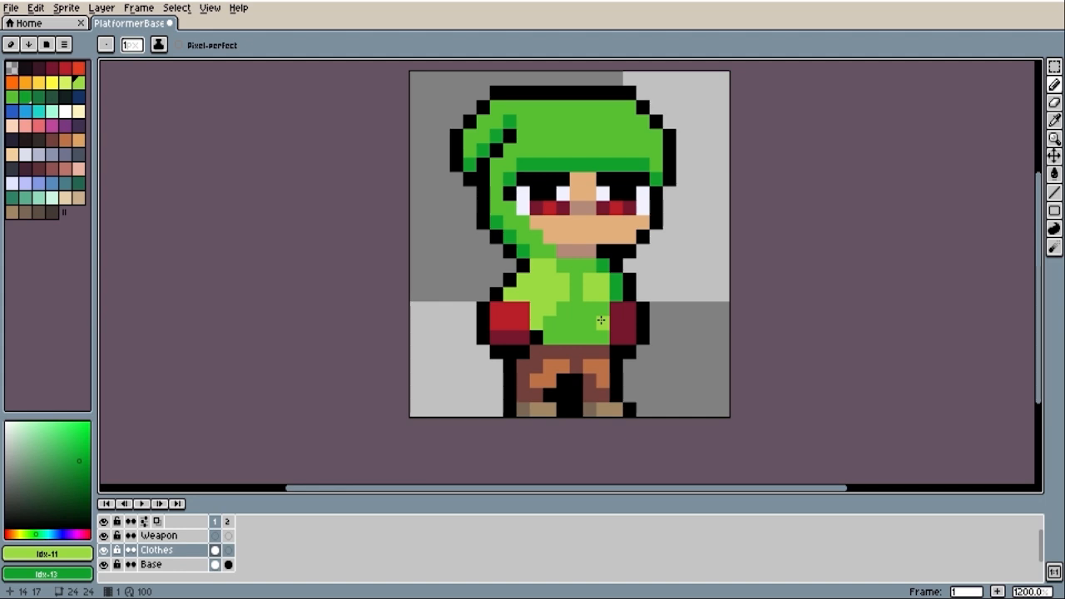
pyautogui.moveTo(600, 320); pyautogui.dragTo(578, 321)
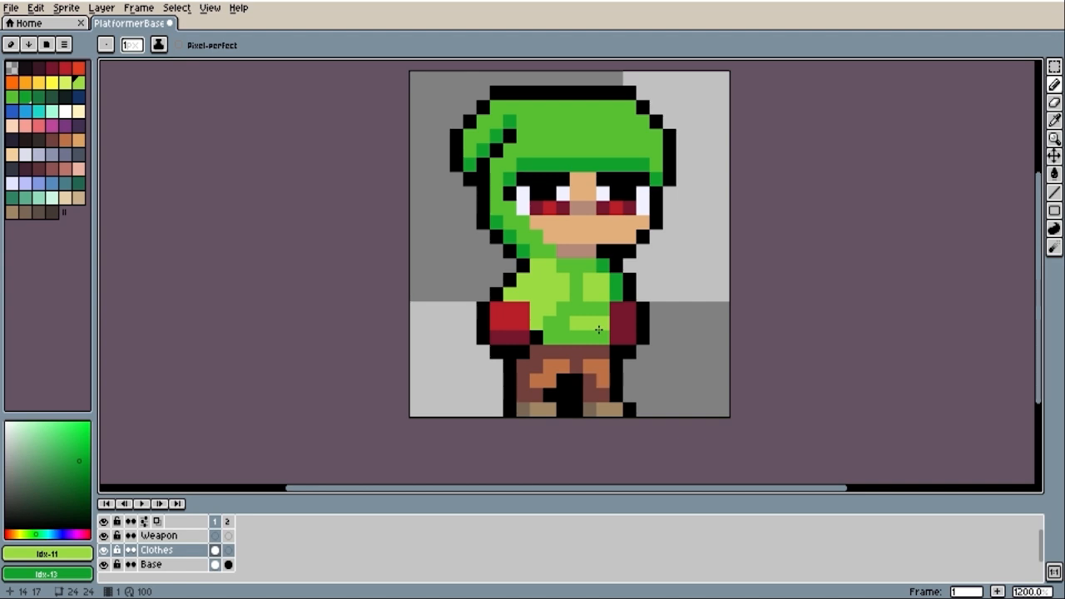
# - Highlight the top of the hood and the outer edge of its flap with light green index 11
pyautogui.click(653, 146)
pyautogui.moveTo(654, 146)
pyautogui.mouseDown()
pyautogui.moveTo(562, 135)
pyautogui.moveTo(501, 164)
pyautogui.mouseUp()
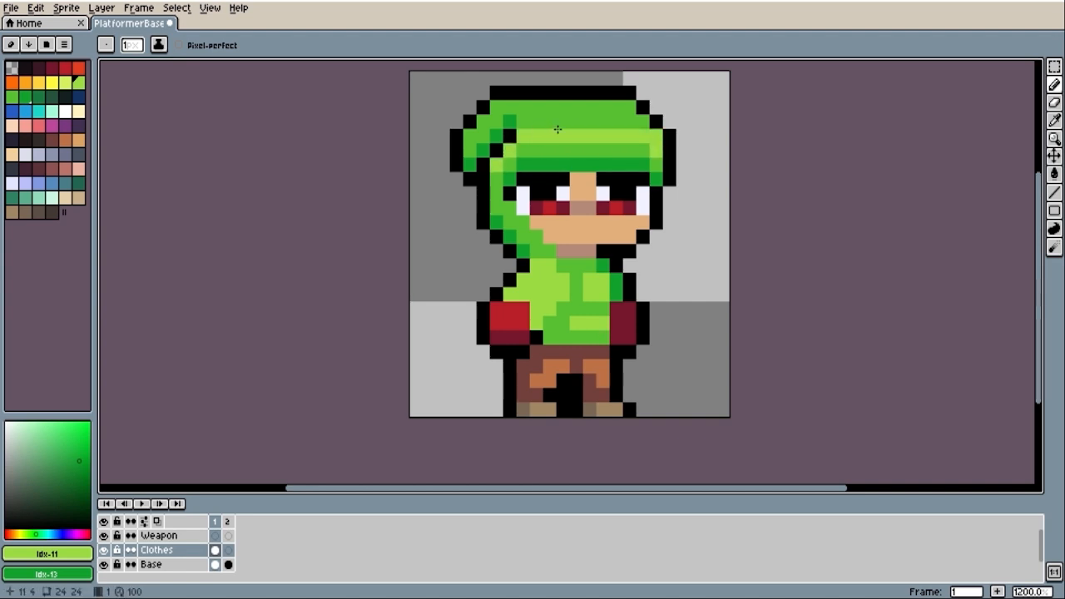
pyautogui.moveTo(536, 122)
pyautogui.mouseDown()
pyautogui.moveTo(639, 123)
pyautogui.moveTo(523, 108)
pyautogui.mouseUp()
pyautogui.moveTo(496, 107); pyautogui.dragTo(484, 121)
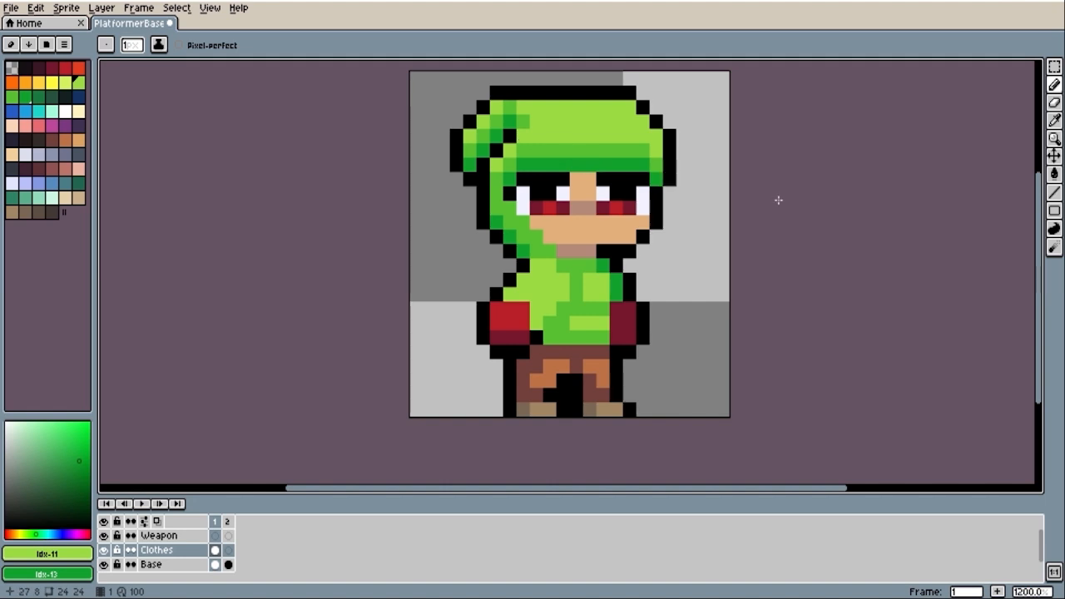
# - Soften the hood highlight with base green #59c135 pixels near the crease and along the far upper corner
pyautogui.keyDown('alt'); pyautogui.click(531, 111); pyautogui.keyUp('alt')
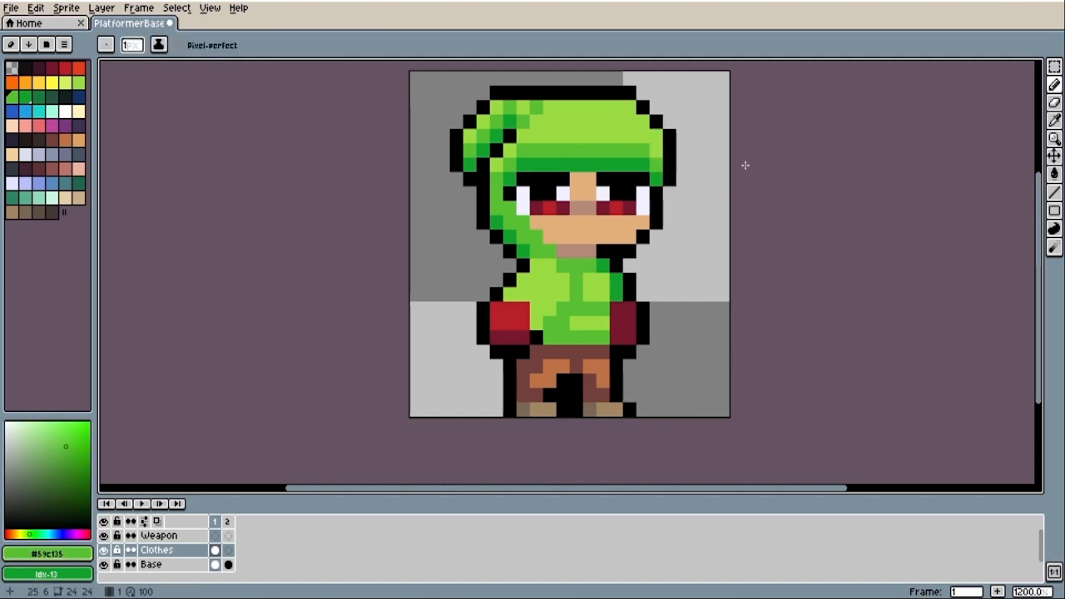
pyautogui.click(654, 145)
pyautogui.scroll(-6, 654, 146)
pyautogui.scroll(8, 703, 134)
pyautogui.hotkey('ctrl', 'z')
pyautogui.scroll(-2, 732, 188)
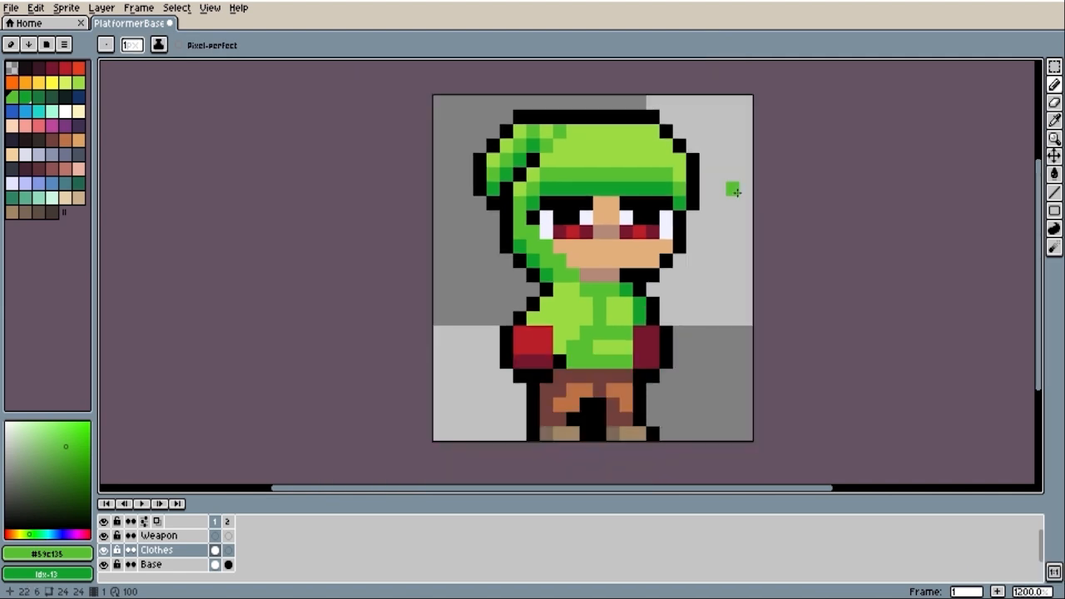
pyautogui.press('[')
pyautogui.keyDown('alt'); pyautogui.click(679, 188); pyautogui.keyUp('alt')
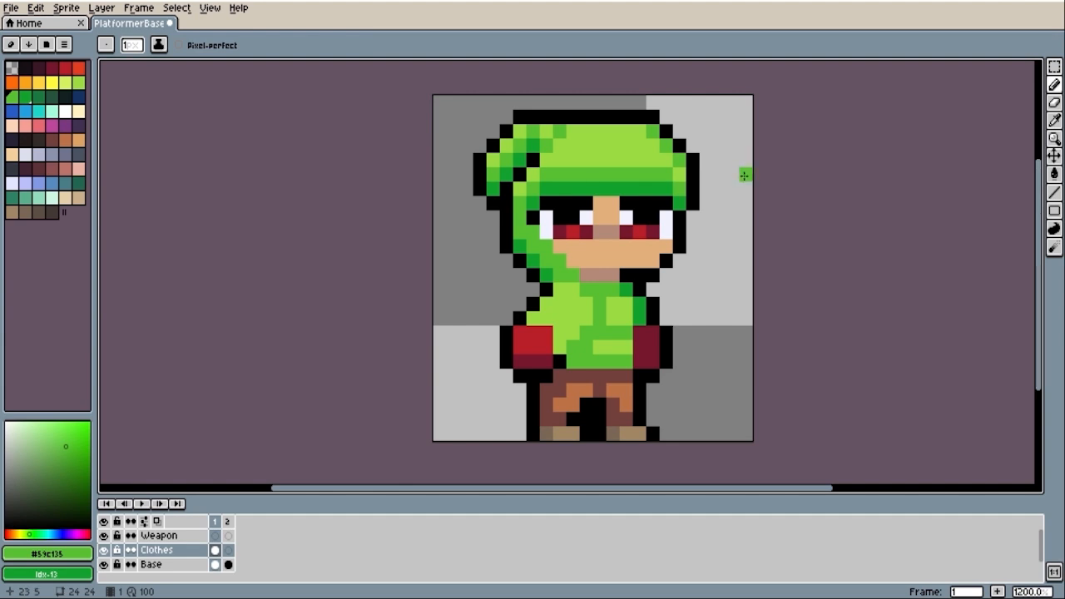
# - Add an off-white #F1F2FF stud to the near glove and an off-white spike with a black tip on its outer side
pyautogui.press('alt')
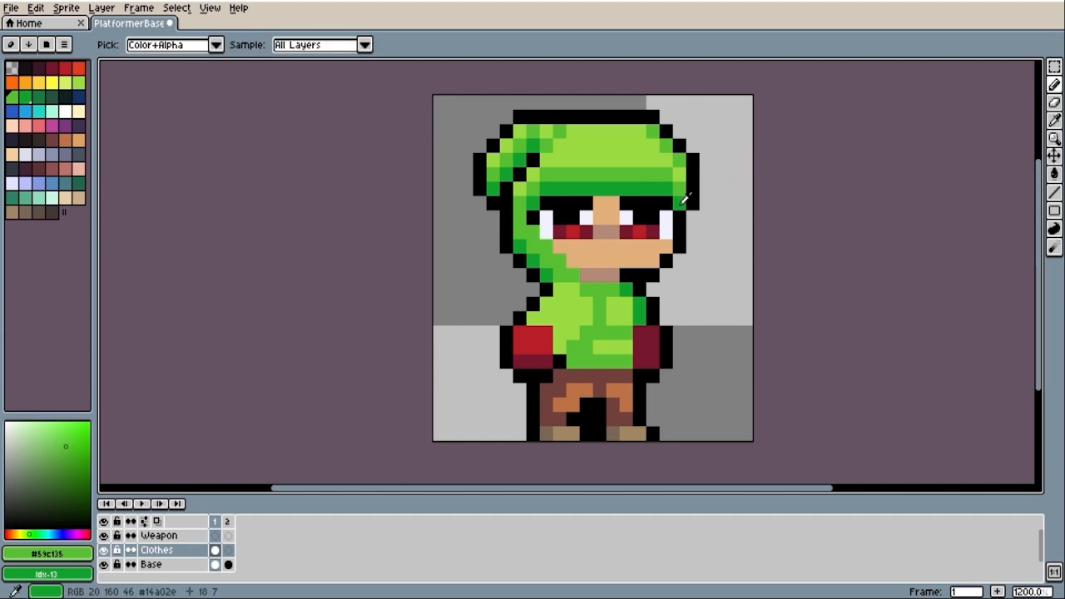
pyautogui.keyDown('alt'); pyautogui.click(629, 210); pyautogui.keyUp('alt')
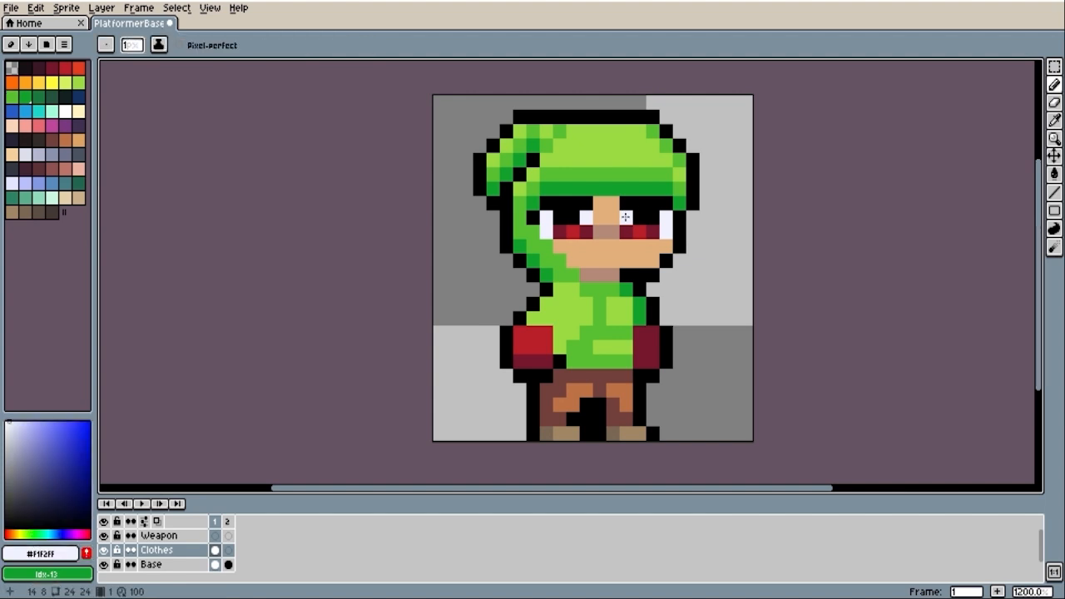
pyautogui.click(533, 346)
pyautogui.press('x')
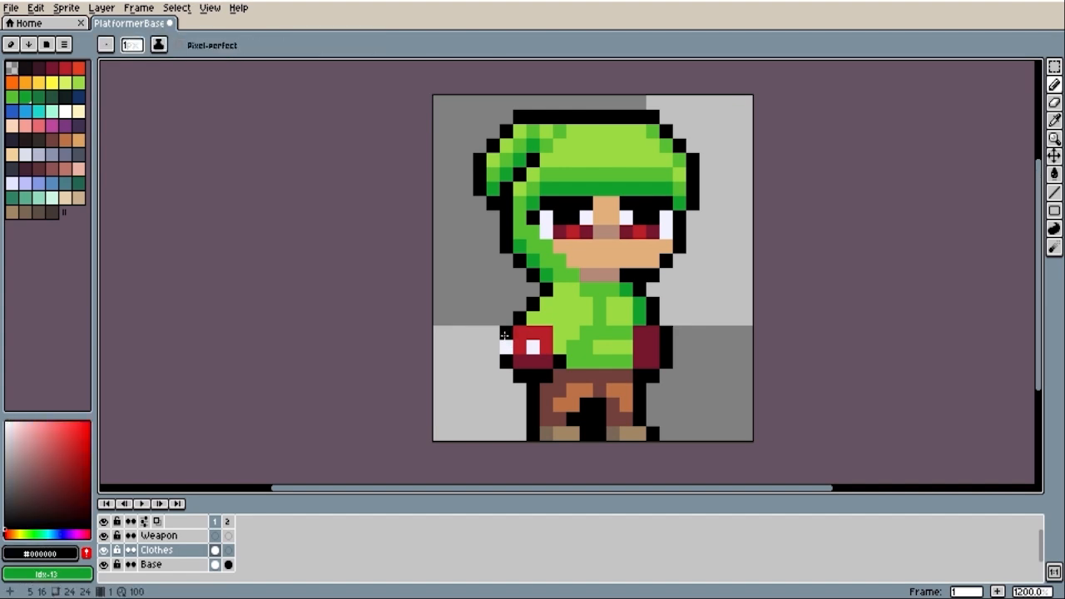
pyautogui.click(493, 346)
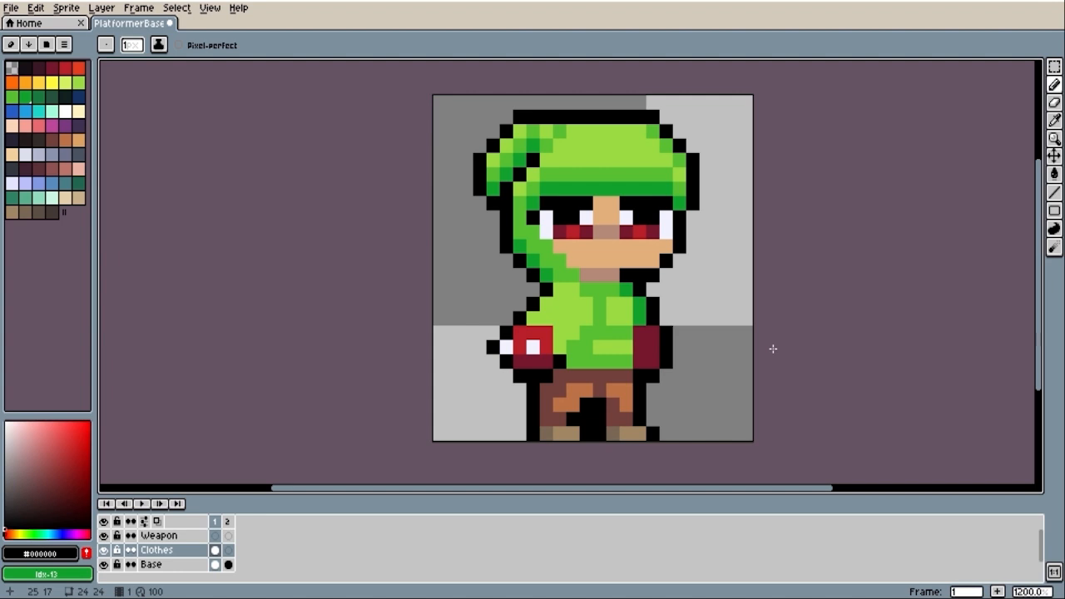
pyautogui.click(568, 360)
# - Add a matching #F1F2FF spike with a black tip to the outer side of the far glove
pyautogui.press('i')
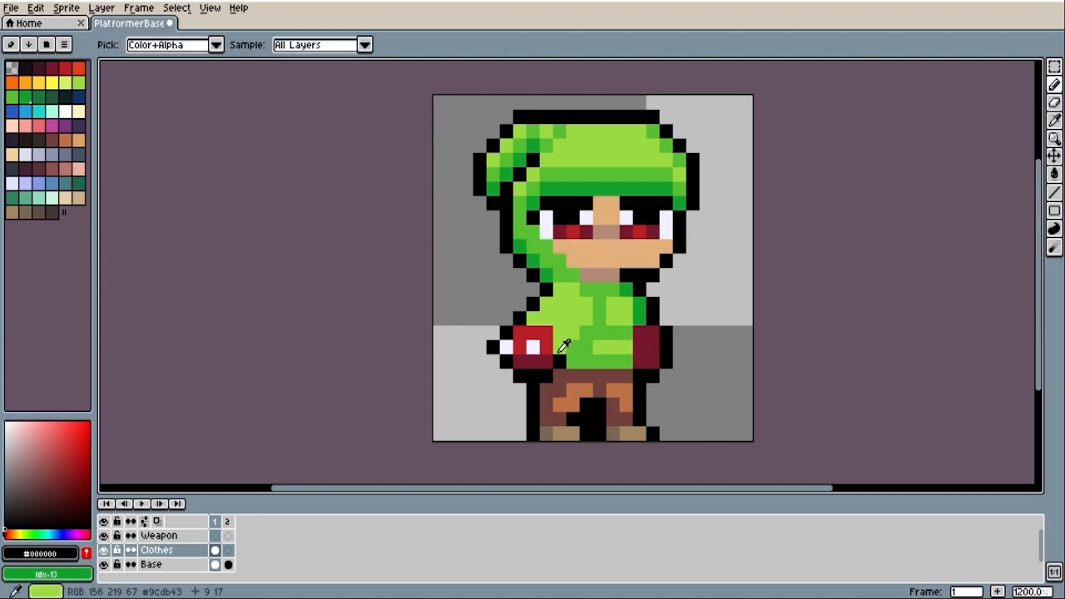
pyautogui.click(539, 343)
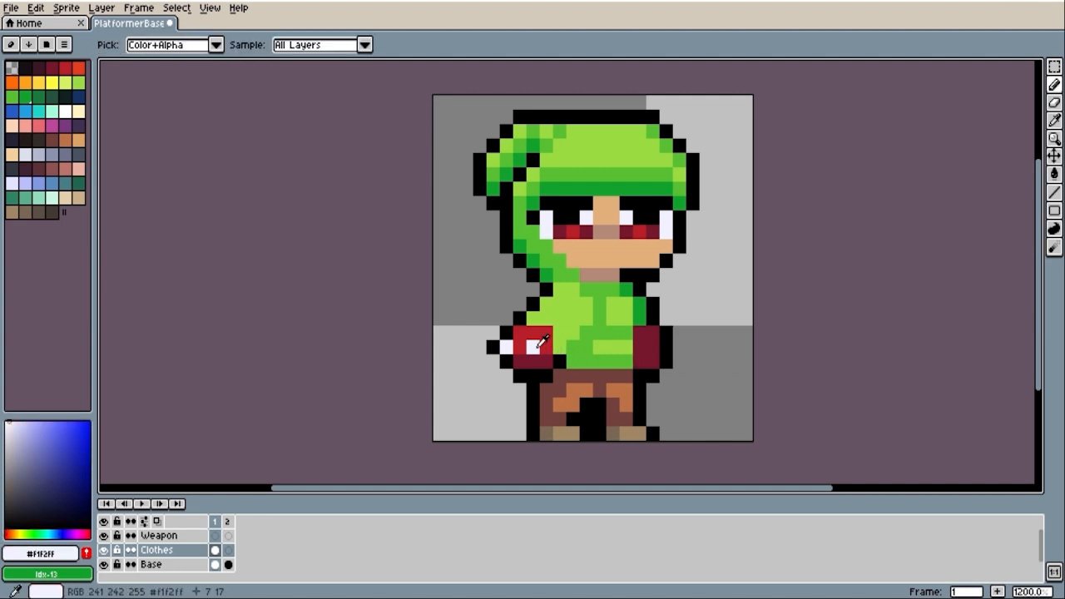
pyautogui.press('b')
pyautogui.click(651, 348)
pyautogui.hotkey('ctrl', 'z')
pyautogui.click(663, 351)
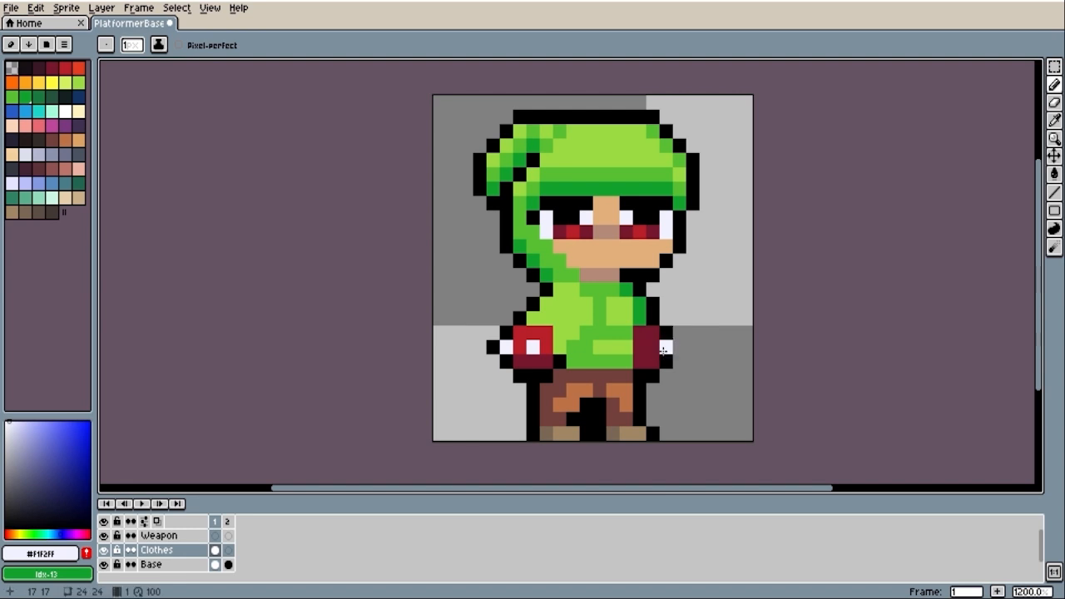
pyautogui.press('i')
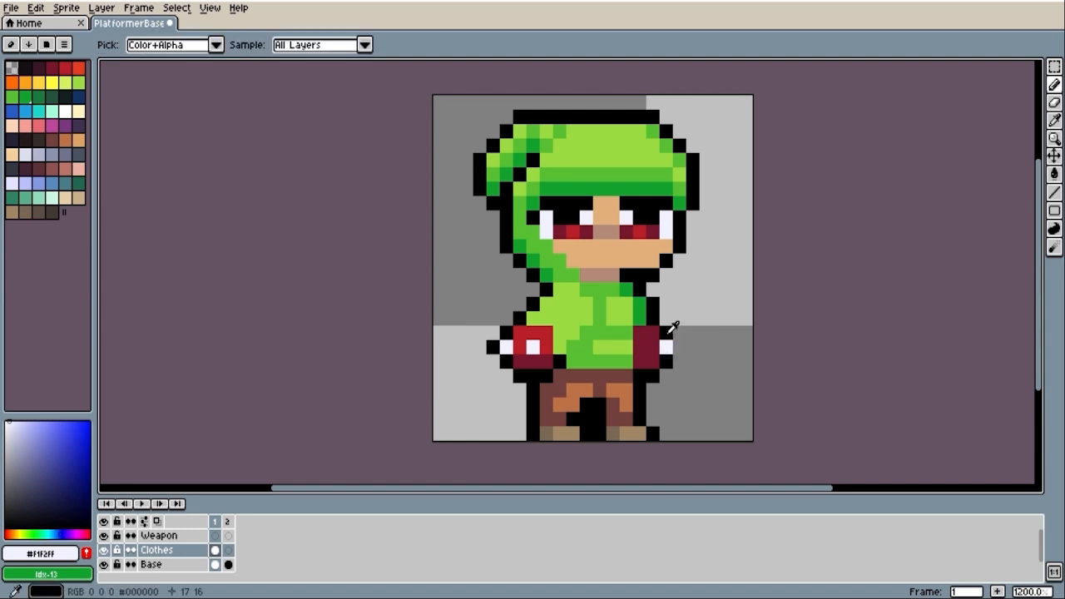
pyautogui.click(670, 334)
pyautogui.press('b')
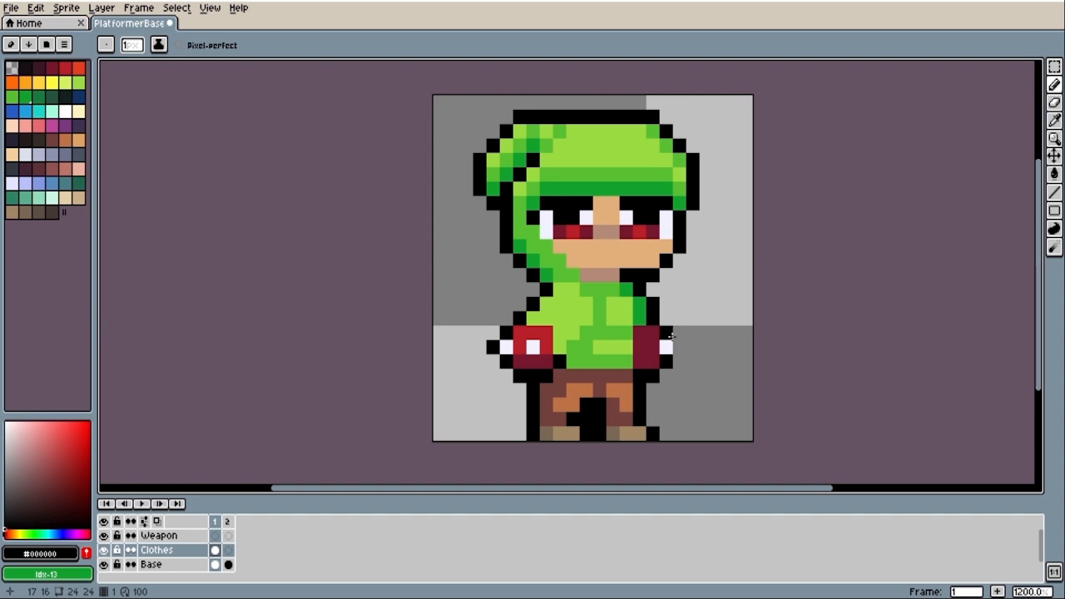
pyautogui.click(678, 346)
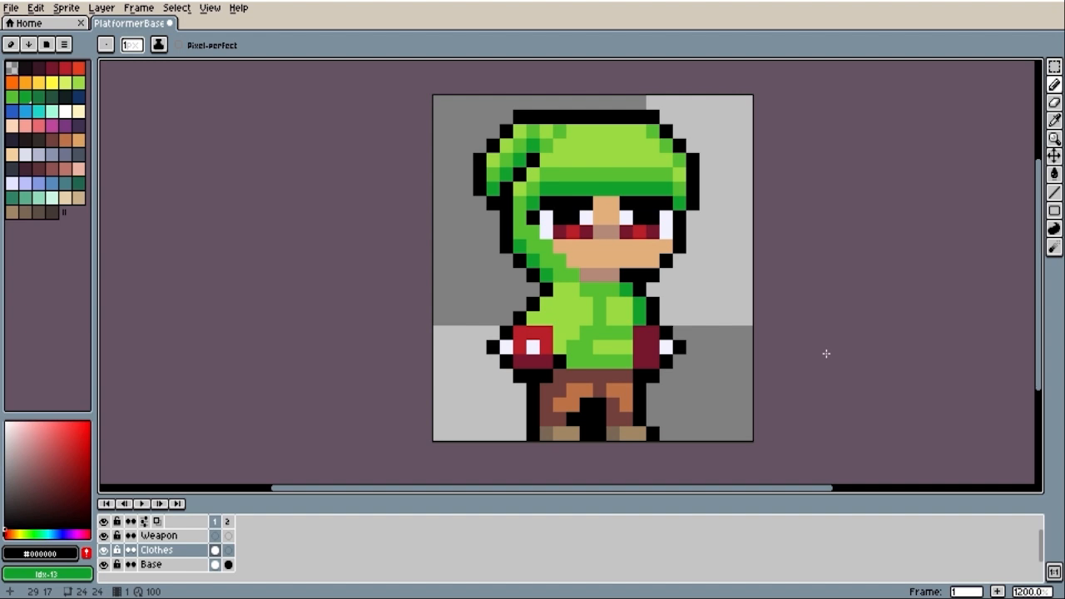
# - On frame 1 of the Weapon layer, paint brown index 45 handle pixels on both sides of the near glove, with index 44 as background colour
pyautogui.click(218, 537)
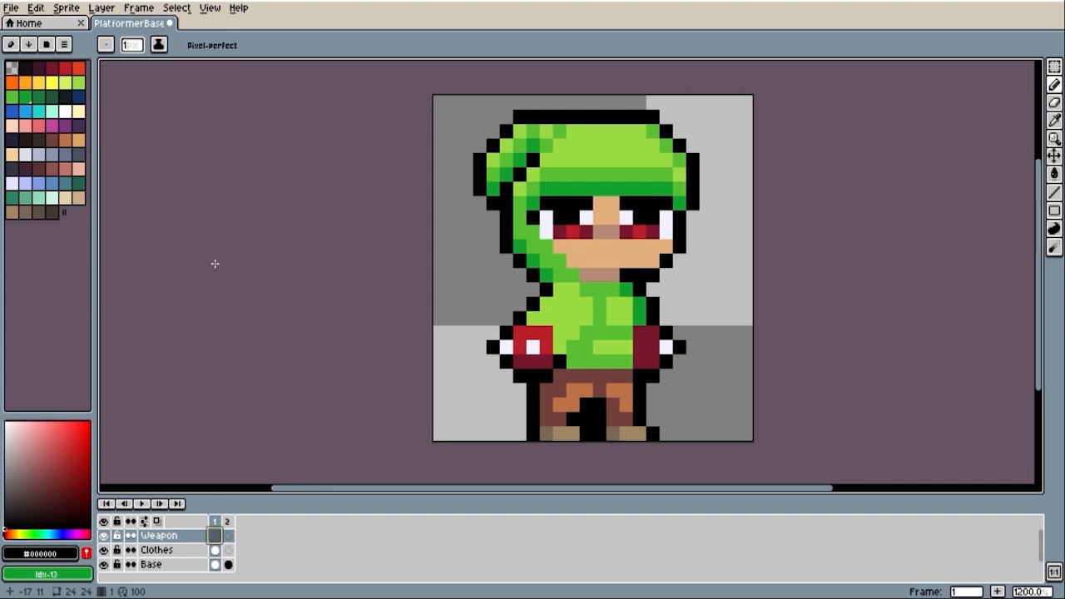
pyautogui.click(52, 167)
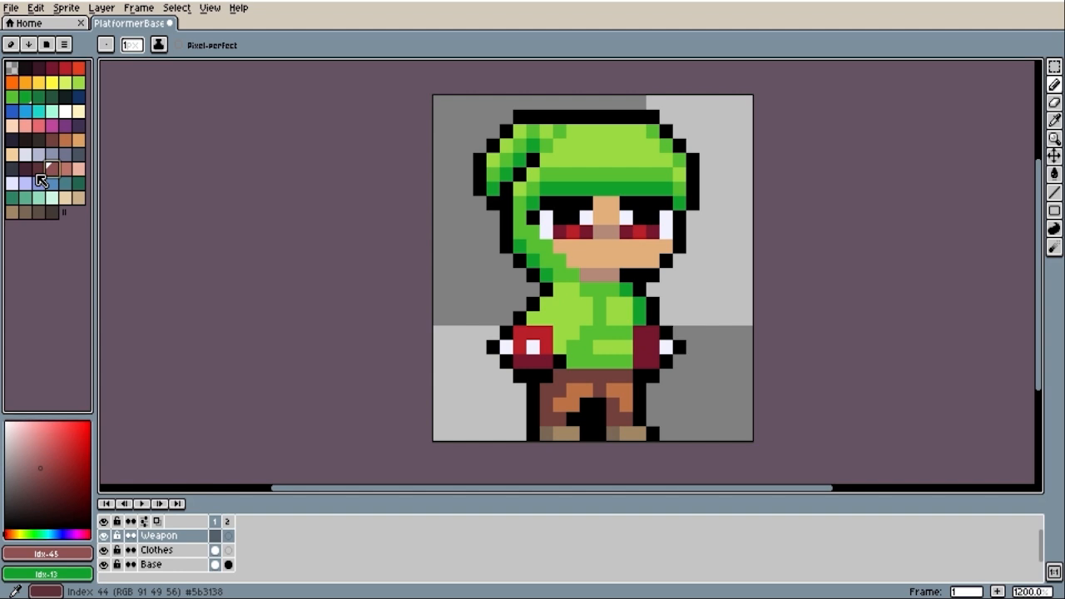
pyautogui.rightClick(37, 173)
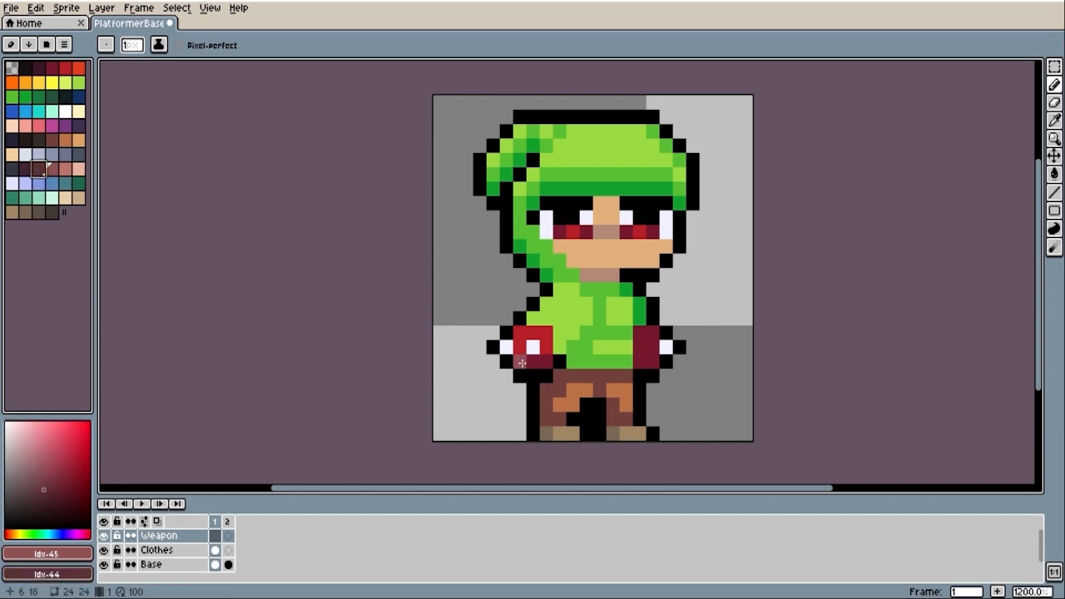
pyautogui.click(495, 365)
pyautogui.click(483, 363)
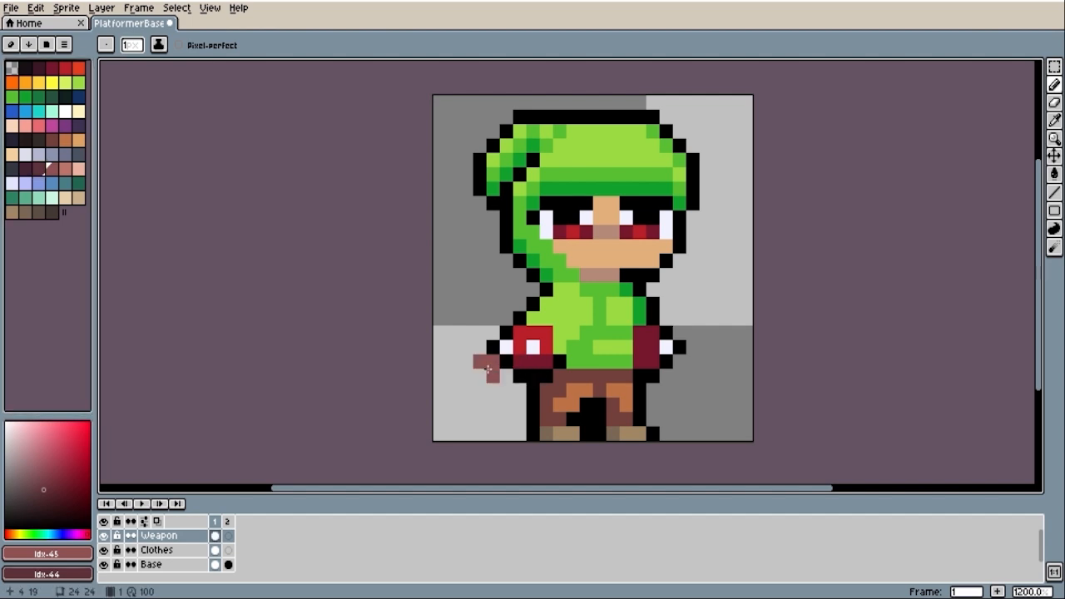
pyautogui.click(560, 359)
# - Paint a curved purple crossguard with index 28 at the inner end of the weapon handle, in front of the belly
pyautogui.click(66, 126)
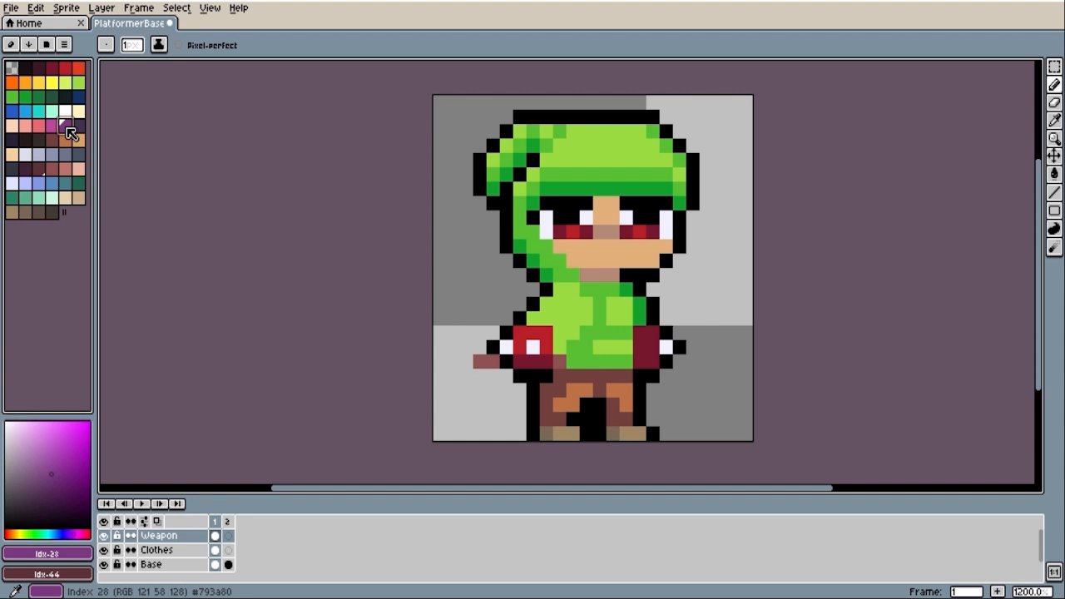
pyautogui.moveTo(574, 359); pyautogui.dragTo(573, 366)
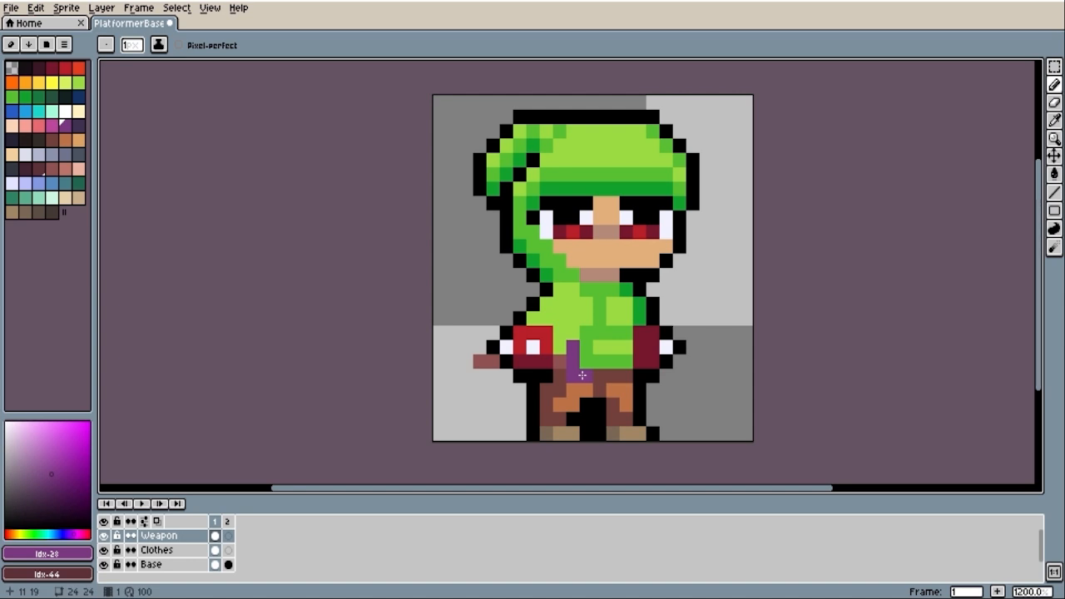
pyautogui.click(580, 347)
pyautogui.click(627, 346)
pyautogui.hotkey('ctrl', 'z')
pyautogui.click(504, 348)
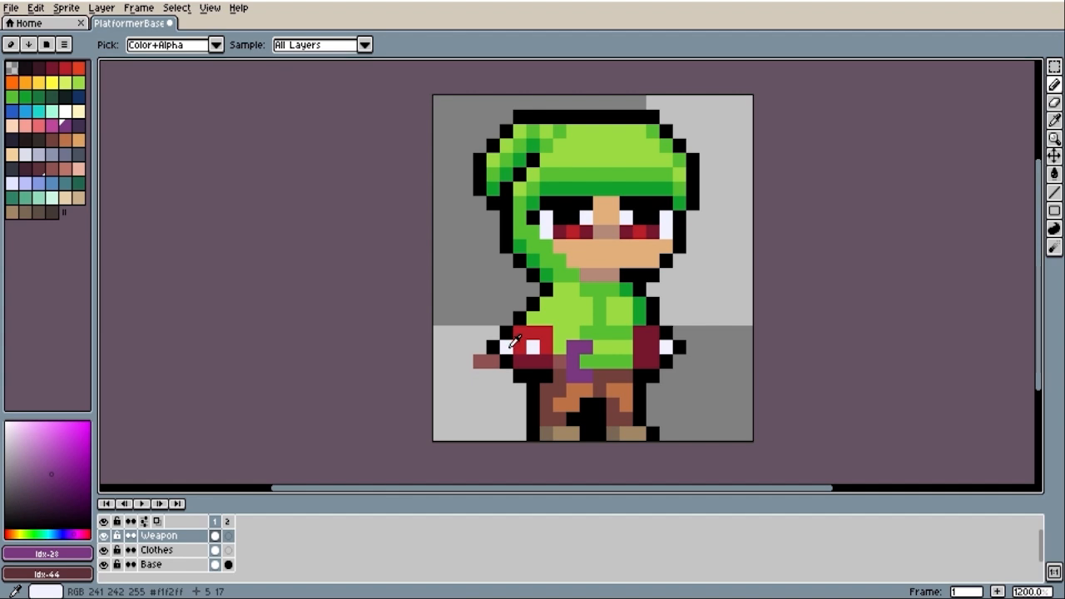
# - Paint an off-white #F1F2FF arrowhead around the outer end of the brown shaft beside the near glove
pyautogui.keyDown('alt'); pyautogui.click(507, 348); pyautogui.keyUp('alt')
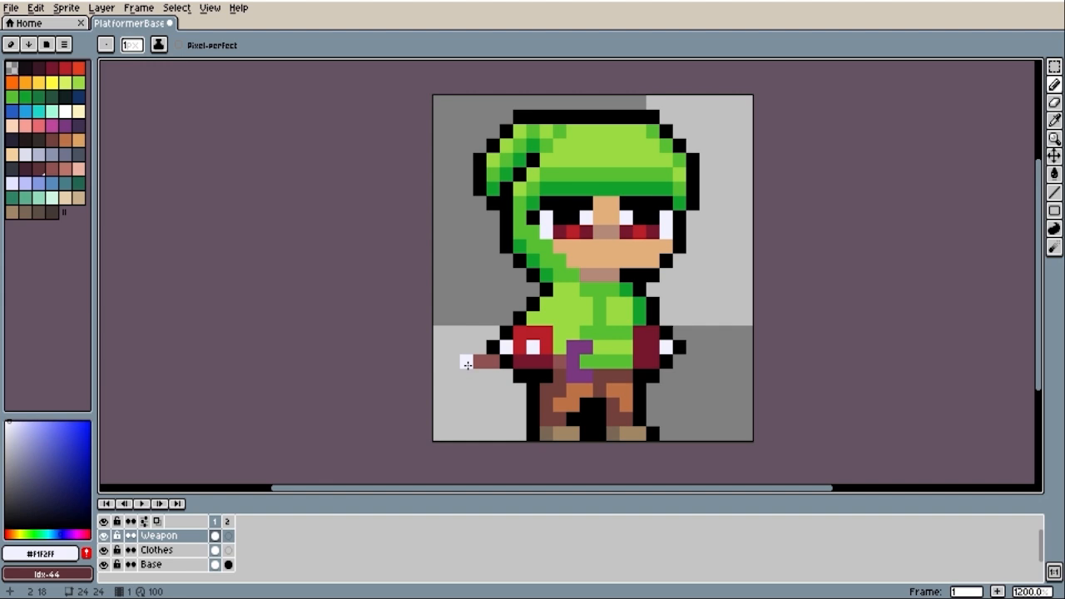
pyautogui.moveTo(468, 356)
pyautogui.mouseDown()
pyautogui.moveTo(467, 344)
pyautogui.moveTo(468, 373)
pyautogui.moveTo(477, 375)
pyautogui.mouseUp()
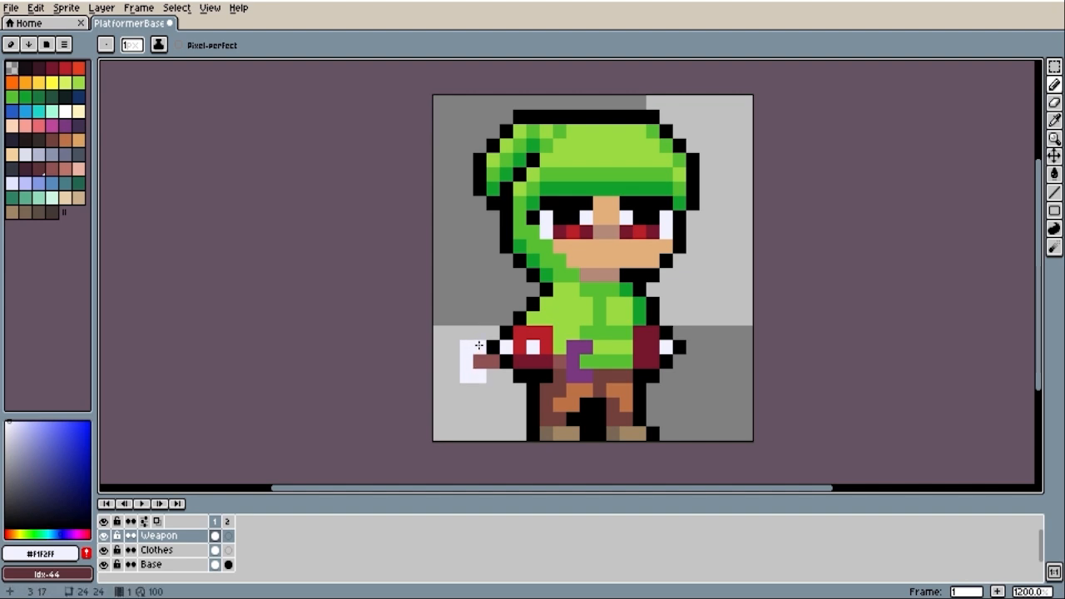
pyautogui.click(478, 345)
pyautogui.click(456, 360)
# - Outline the arrowhead, shaft and purple fletching in black #000000, and brighten the fletching's inner pixels with magenta index 27
pyautogui.keyDown('alt'); pyautogui.click(492, 347); pyautogui.keyUp('alt')
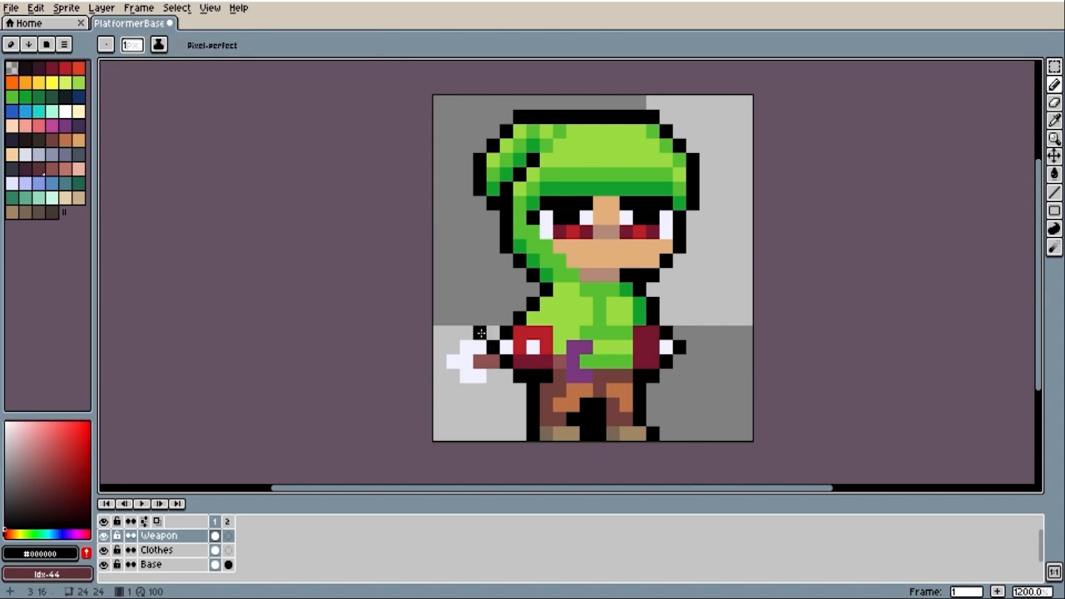
pyautogui.moveTo(480, 333)
pyautogui.mouseDown()
pyautogui.moveTo(447, 355)
pyautogui.moveTo(466, 387)
pyautogui.moveTo(538, 373)
pyautogui.moveTo(590, 382)
pyautogui.moveTo(588, 332)
pyautogui.moveTo(559, 348)
pyautogui.mouseUp()
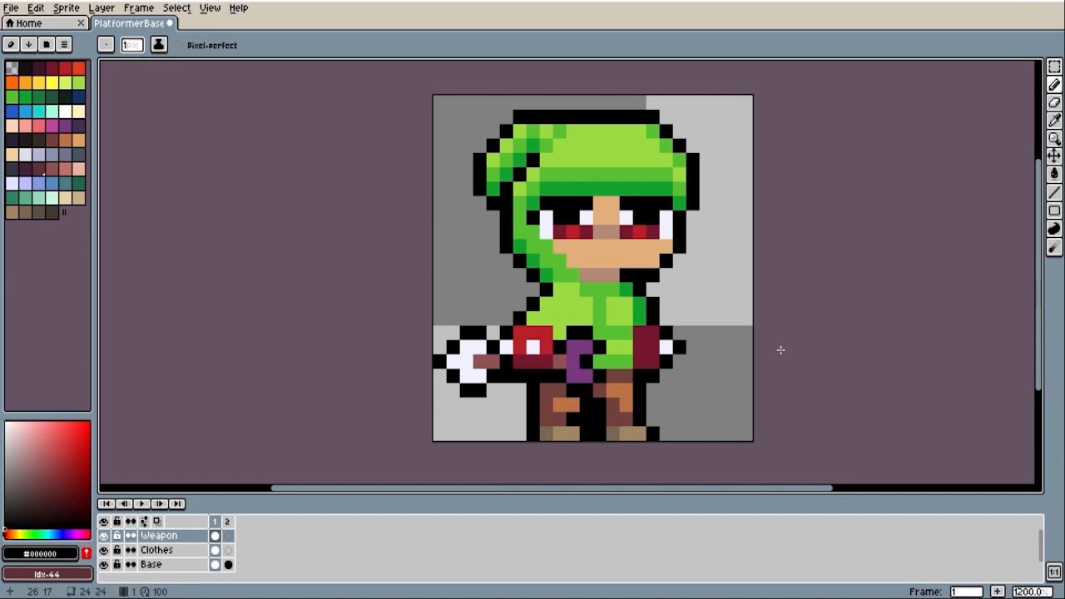
pyautogui.click(51, 125)
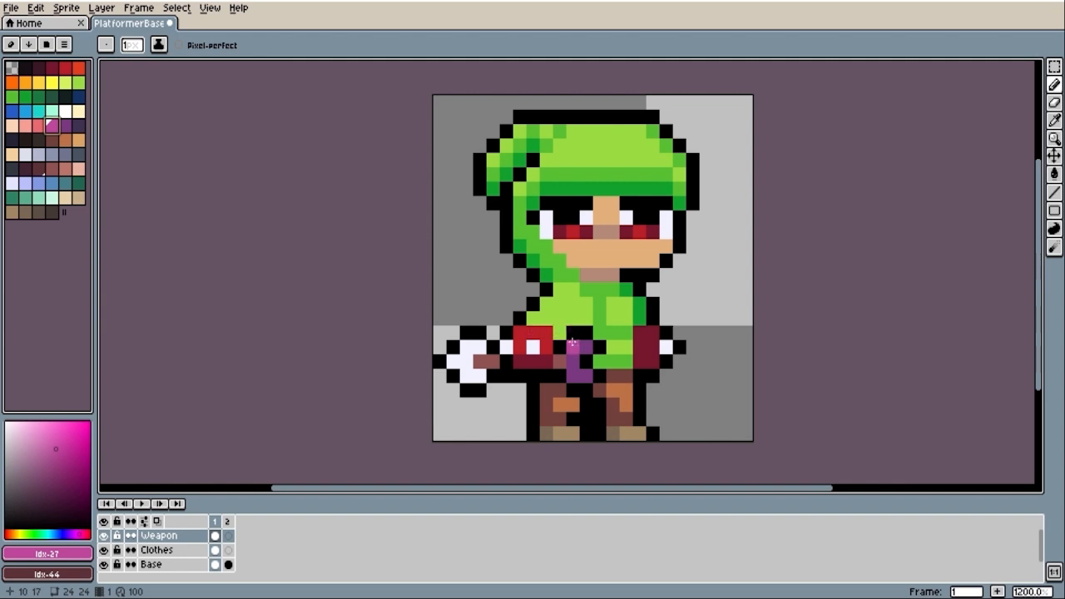
pyautogui.moveTo(585, 347)
pyautogui.mouseDown()
pyautogui.moveTo(573, 360)
pyautogui.moveTo(586, 373)
pyautogui.mouseUp()
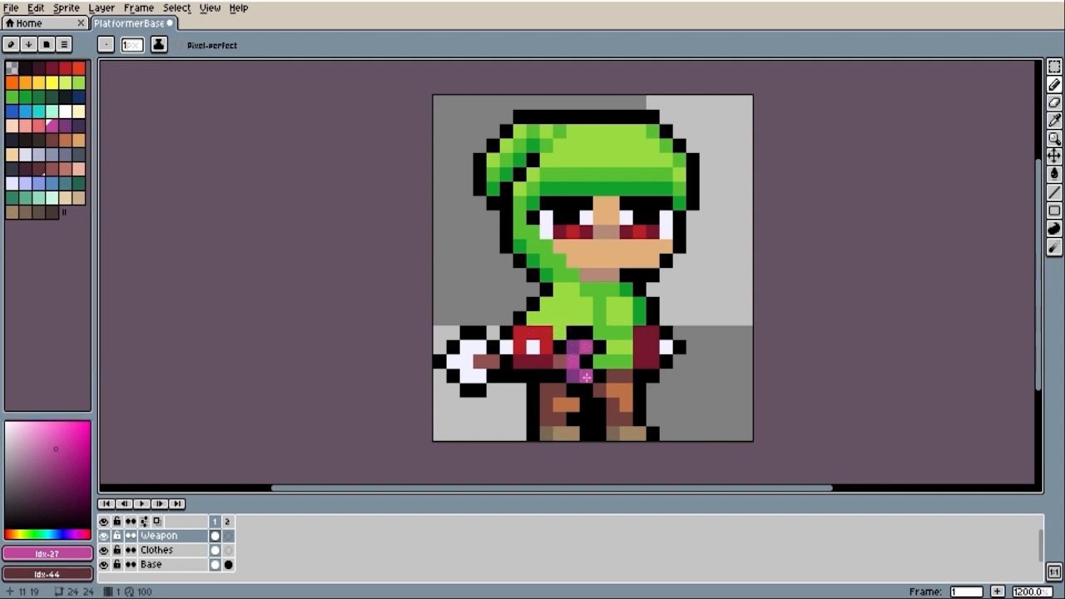
# - Paint a curved bow in brown #8e5252 from the far glove outward, bending down and back to the leg below
pyautogui.press('i')
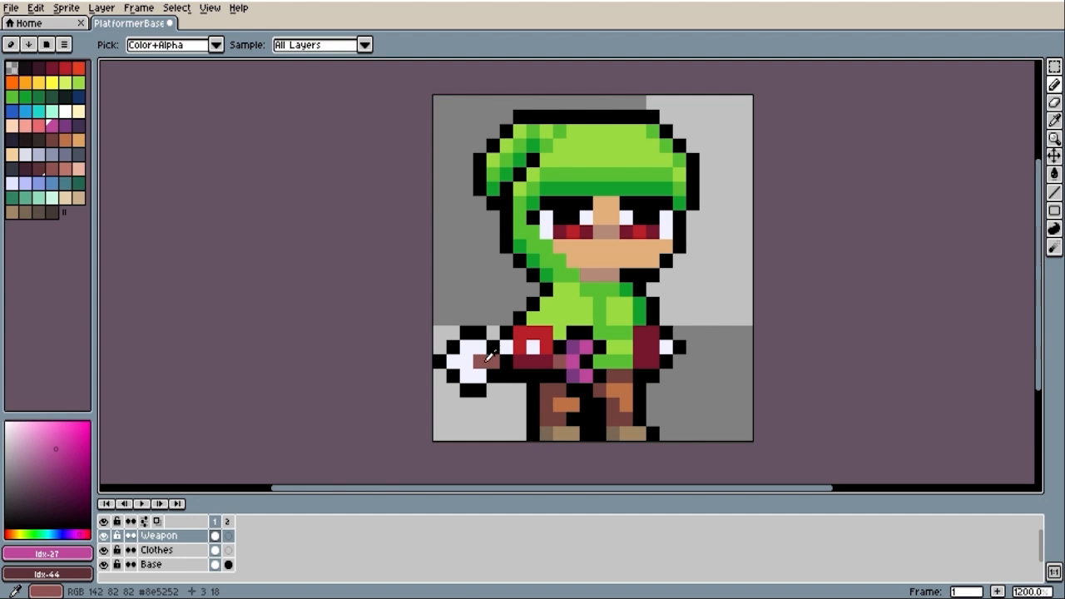
pyautogui.click(490, 355)
pyautogui.press('b')
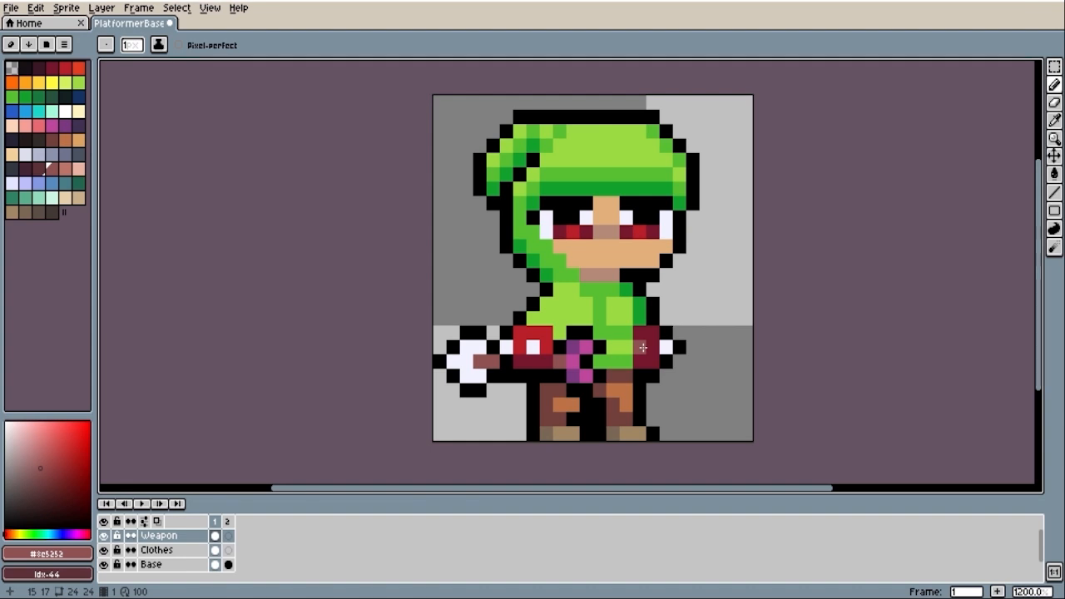
pyautogui.moveTo(651, 348); pyautogui.dragTo(687, 349)
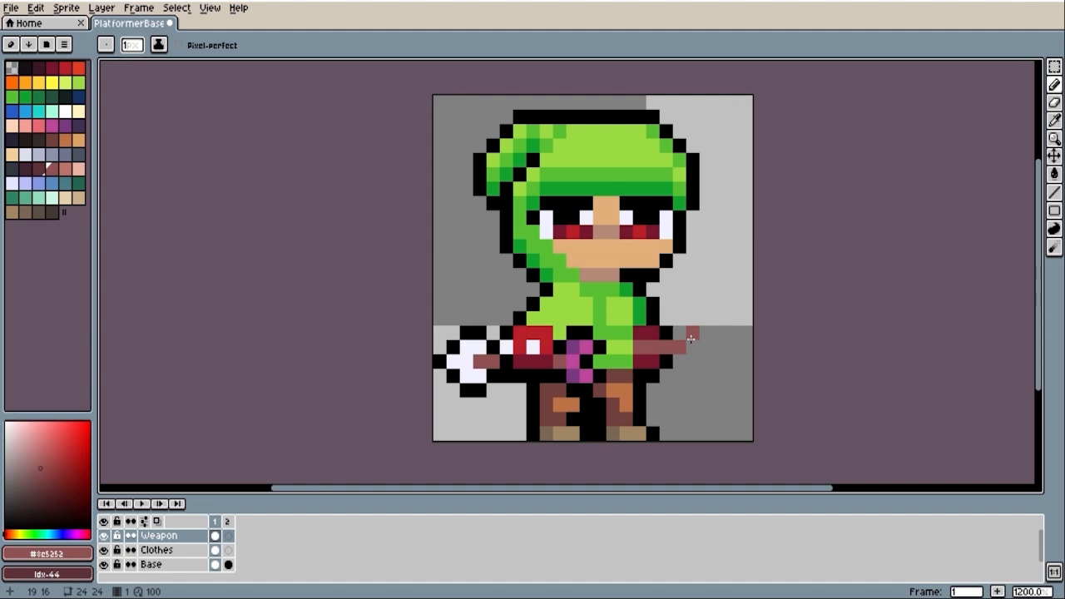
pyautogui.moveTo(695, 336); pyautogui.dragTo(720, 338)
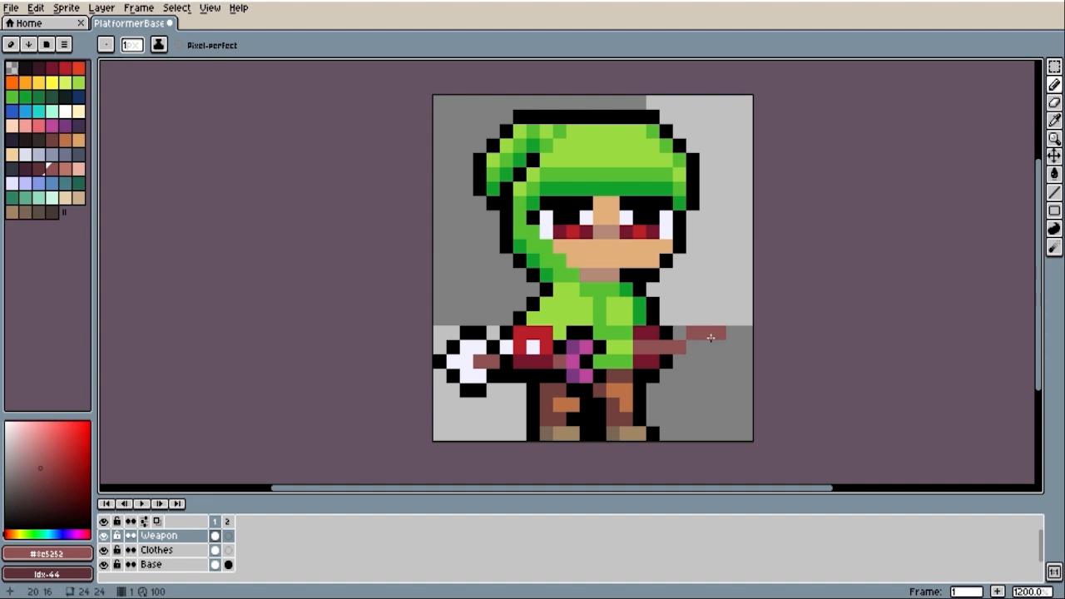
pyautogui.click(719, 343)
pyautogui.click(717, 359)
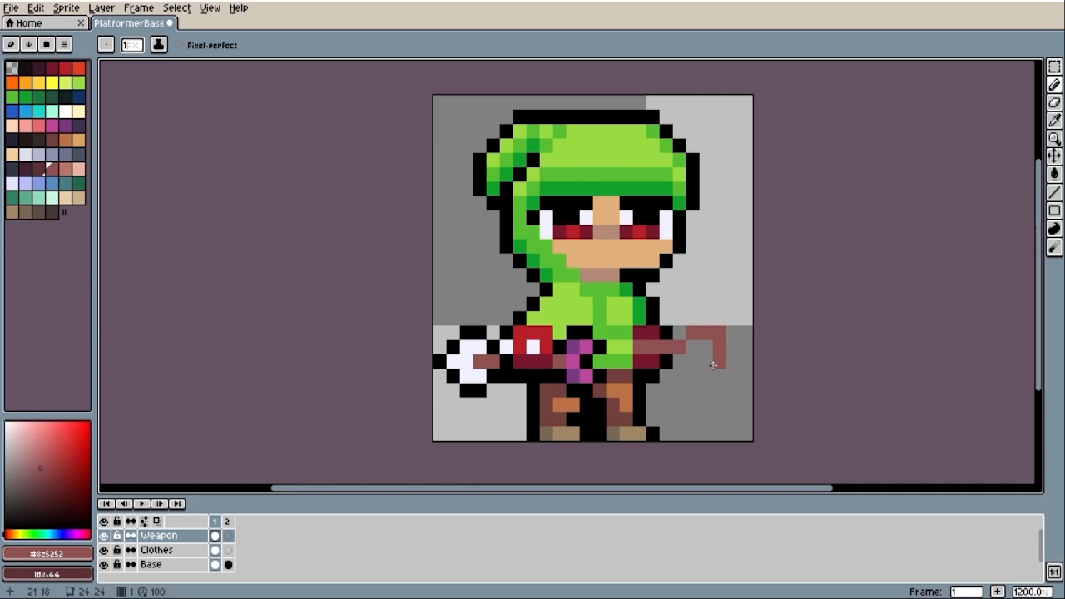
pyautogui.click(705, 376)
pyautogui.click(693, 388)
pyautogui.moveTo(692, 387); pyautogui.dragTo(643, 391)
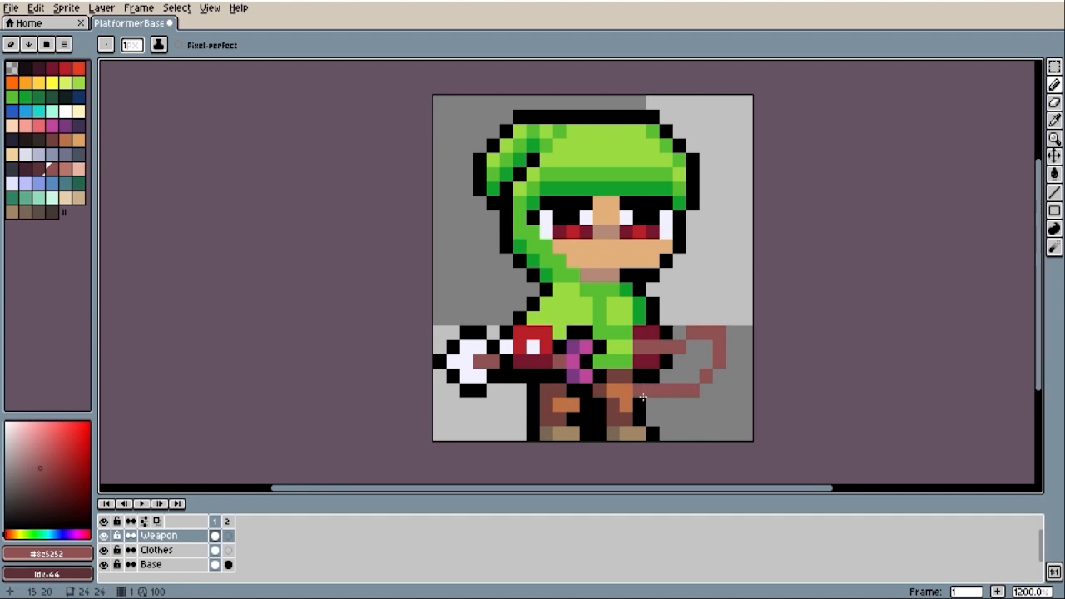
# - Outline the brown bow in black #000000 and fill most of the gap inside its curve with black
pyautogui.press('i')
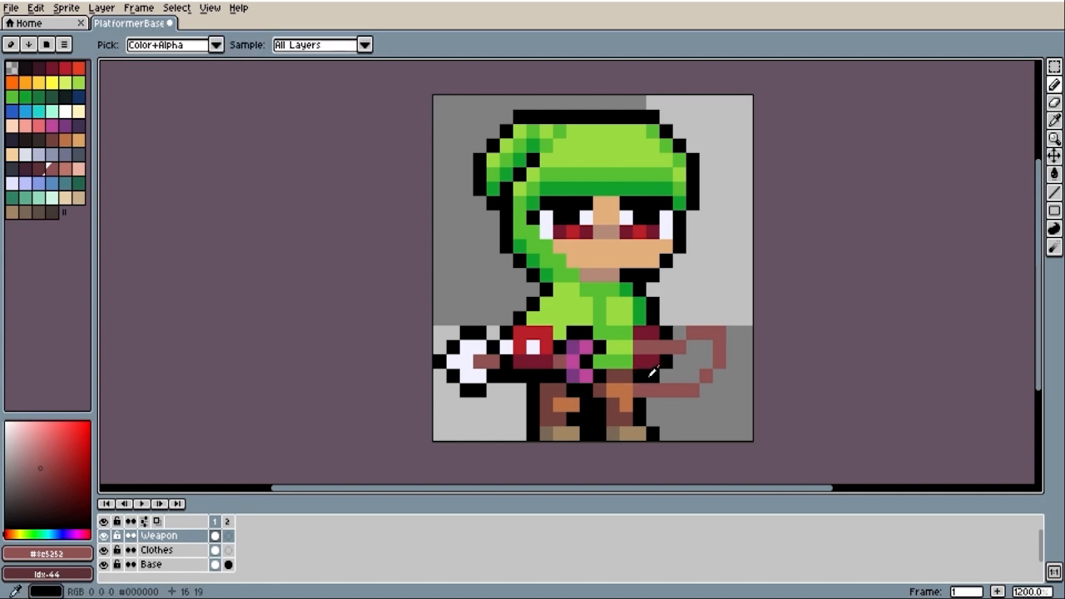
pyautogui.click(654, 370)
pyautogui.press('b')
pyautogui.moveTo(665, 404)
pyautogui.mouseDown()
pyautogui.moveTo(700, 404)
pyautogui.moveTo(730, 363)
pyautogui.moveTo(733, 331)
pyautogui.moveTo(718, 318)
pyautogui.moveTo(687, 324)
pyautogui.mouseUp()
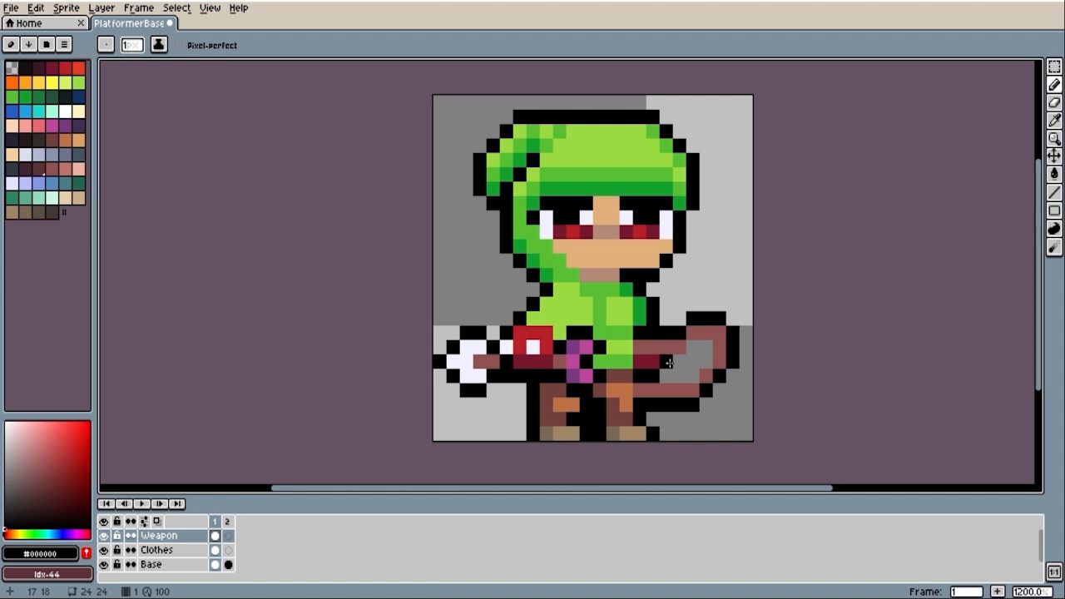
pyautogui.moveTo(669, 363)
pyautogui.mouseDown()
pyautogui.moveTo(682, 375)
pyautogui.moveTo(707, 349)
pyautogui.moveTo(695, 346)
pyautogui.mouseUp()
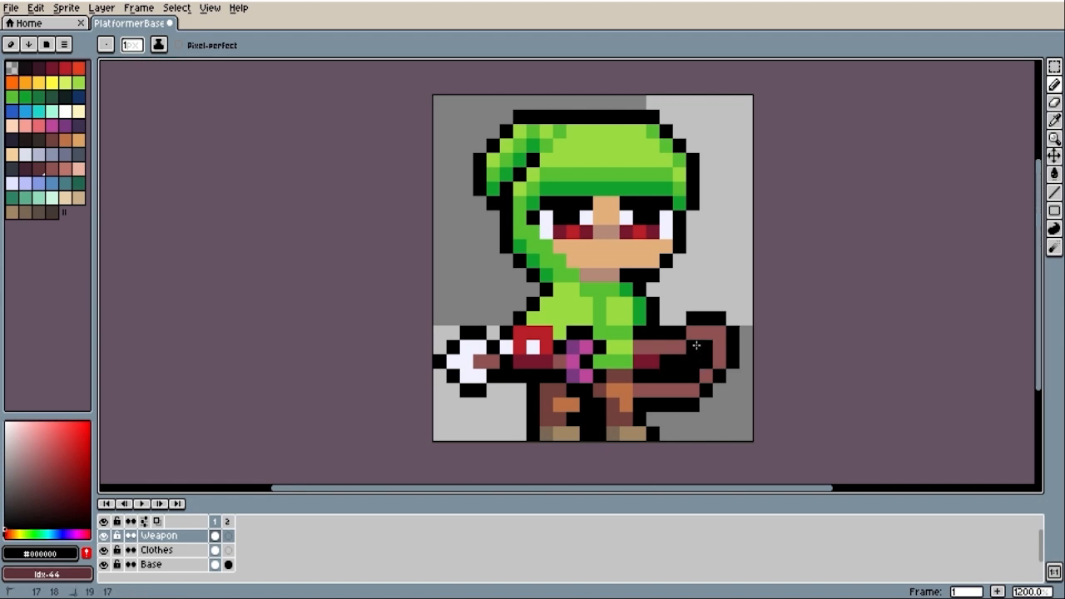
# - Paint an off-white #F1F2FF bowstring along the inner lower edge of the bow's curve
pyautogui.press('i')
pyautogui.click(466, 351)
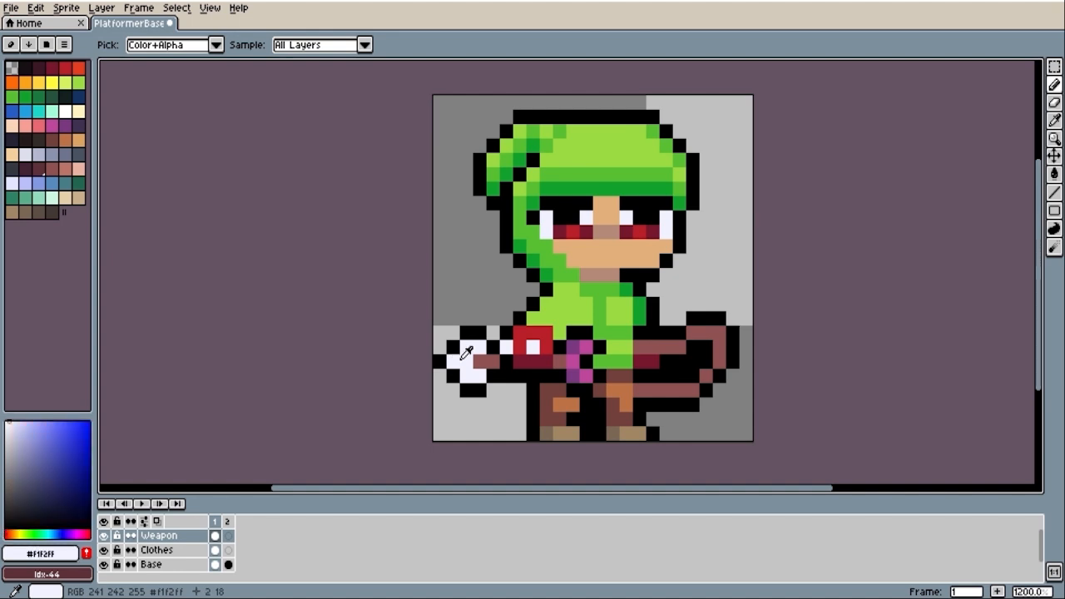
pyautogui.press('b')
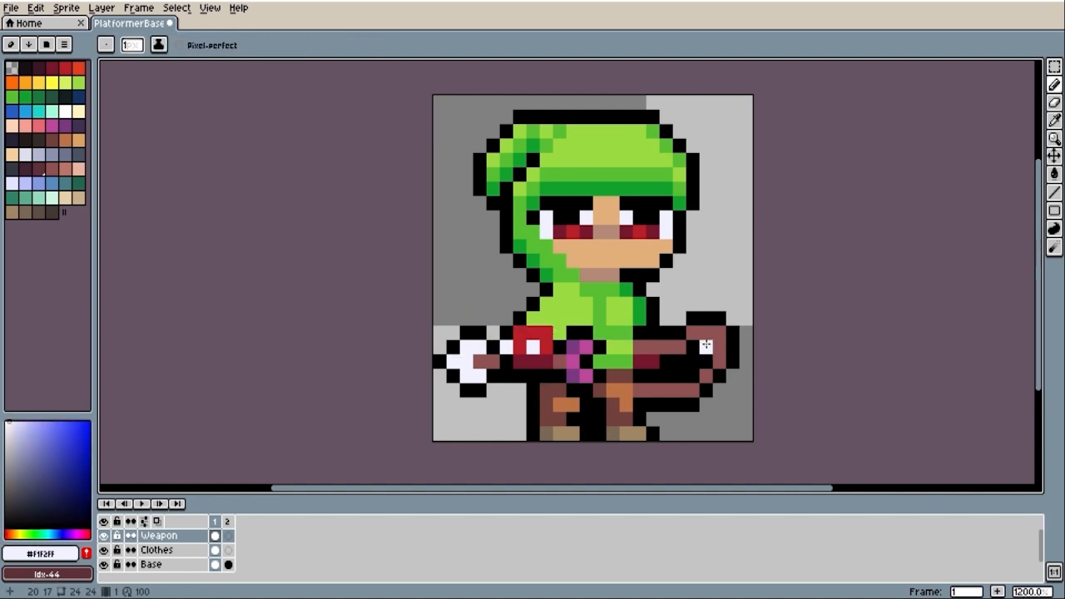
pyautogui.moveTo(705, 345)
pyautogui.mouseDown()
pyautogui.moveTo(681, 373)
pyautogui.moveTo(641, 374)
pyautogui.mouseUp()
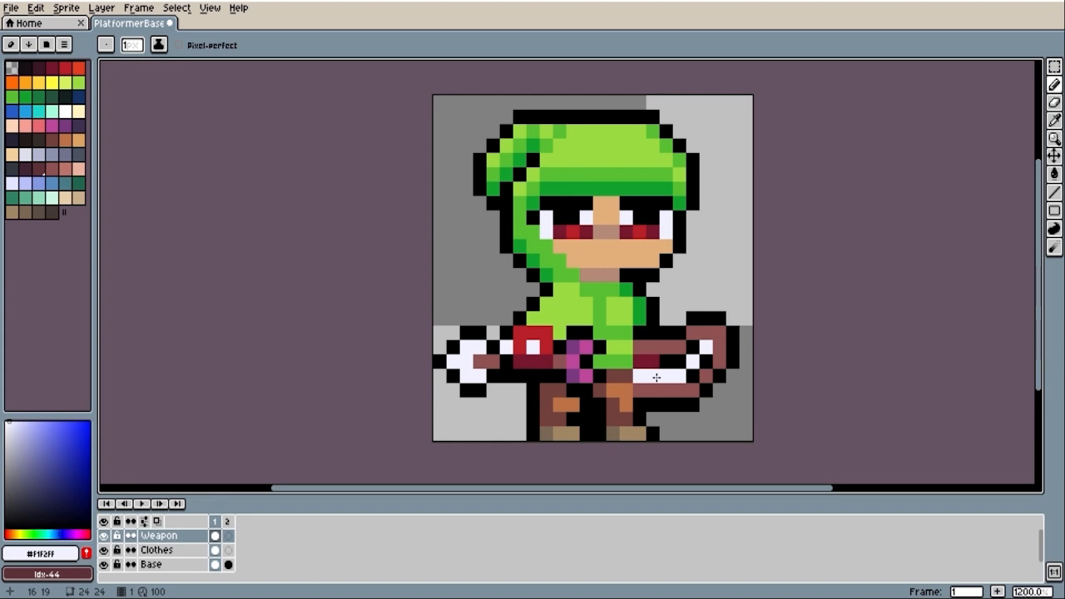
# - Highlight the bow's lower limb and outer curve with lighter brown index 46, keeping #8e5252 on its shaded parts
pyautogui.click(53, 169)
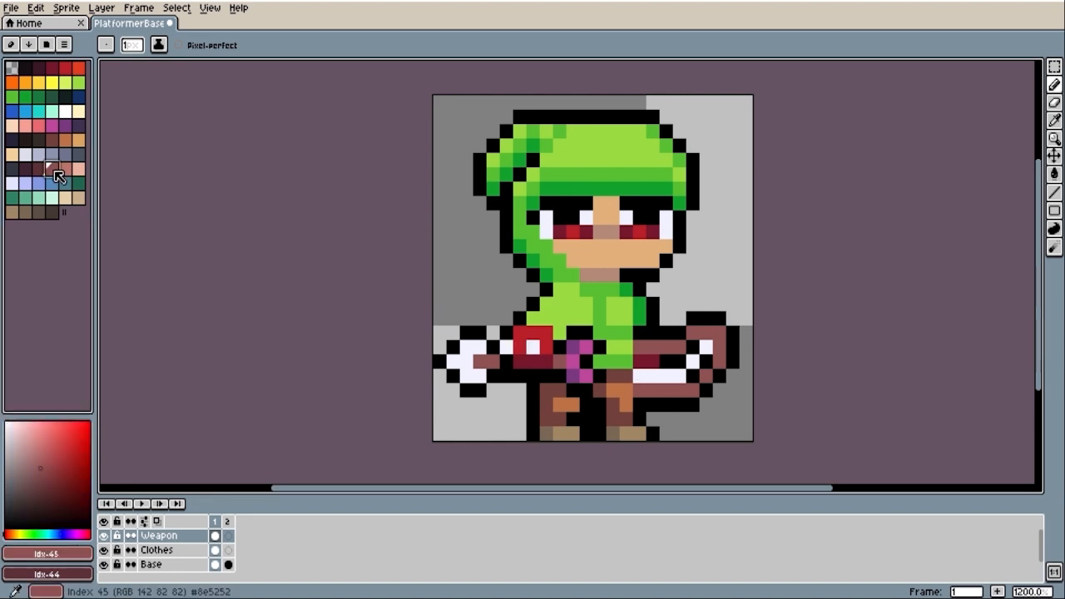
pyautogui.click(64, 169)
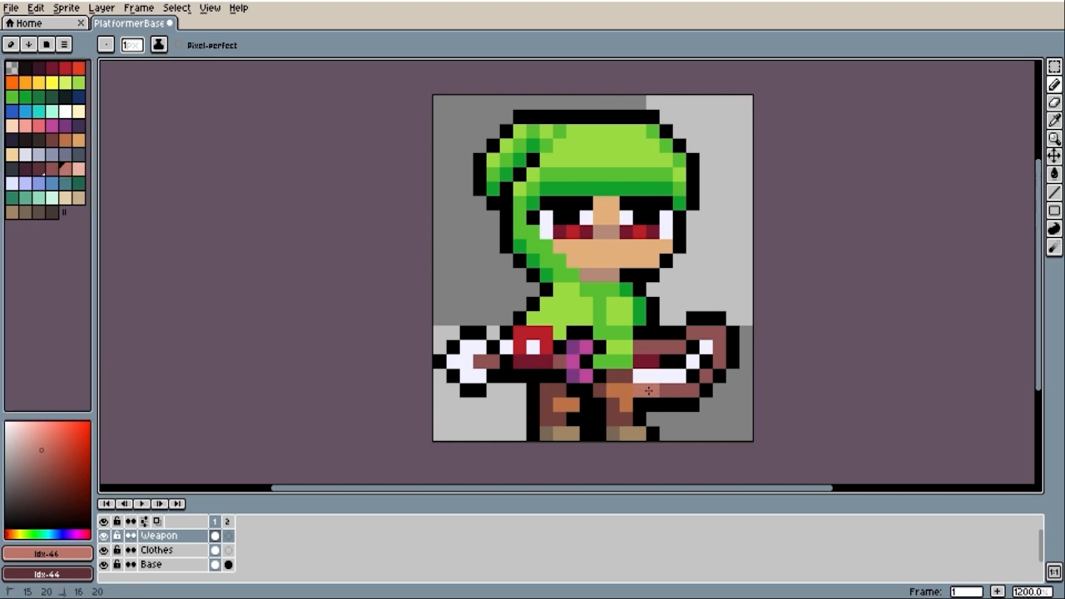
pyautogui.moveTo(647, 389)
pyautogui.mouseDown()
pyautogui.moveTo(696, 388)
pyautogui.moveTo(717, 362)
pyautogui.mouseUp()
pyautogui.scroll(-1, 717, 363)
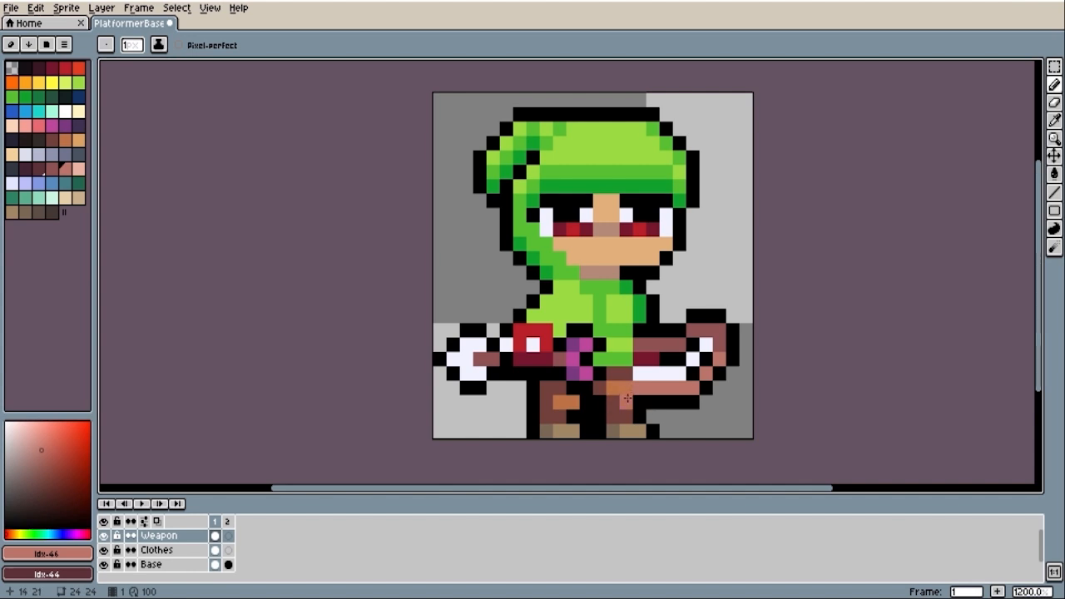
pyautogui.moveTo(627, 398); pyautogui.dragTo(641, 403)
pyautogui.press('alt')
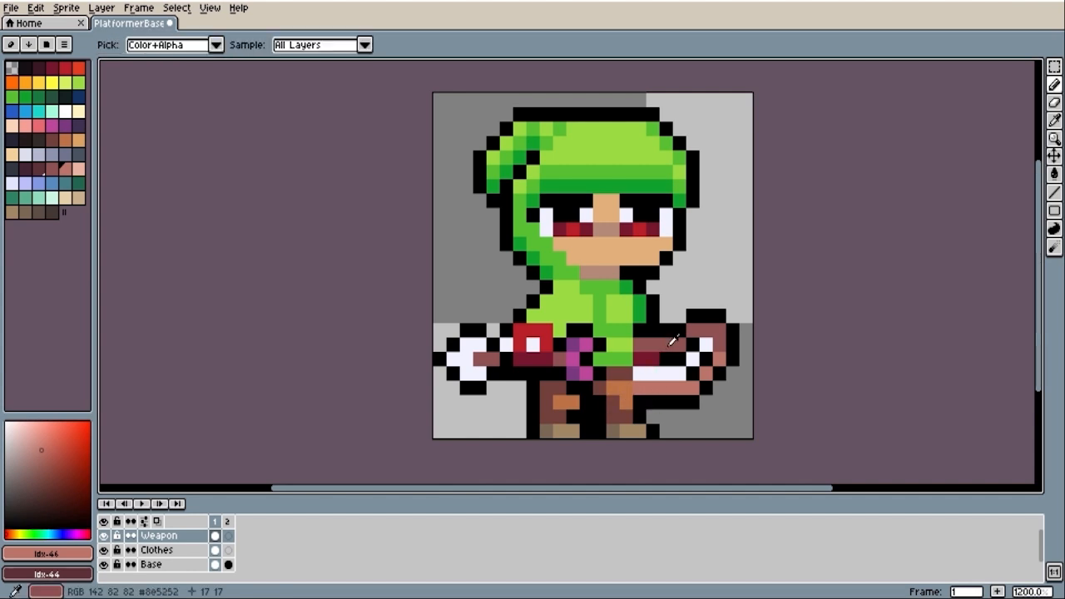
pyautogui.keyDown('alt'); pyautogui.click(671, 341); pyautogui.keyUp('alt')
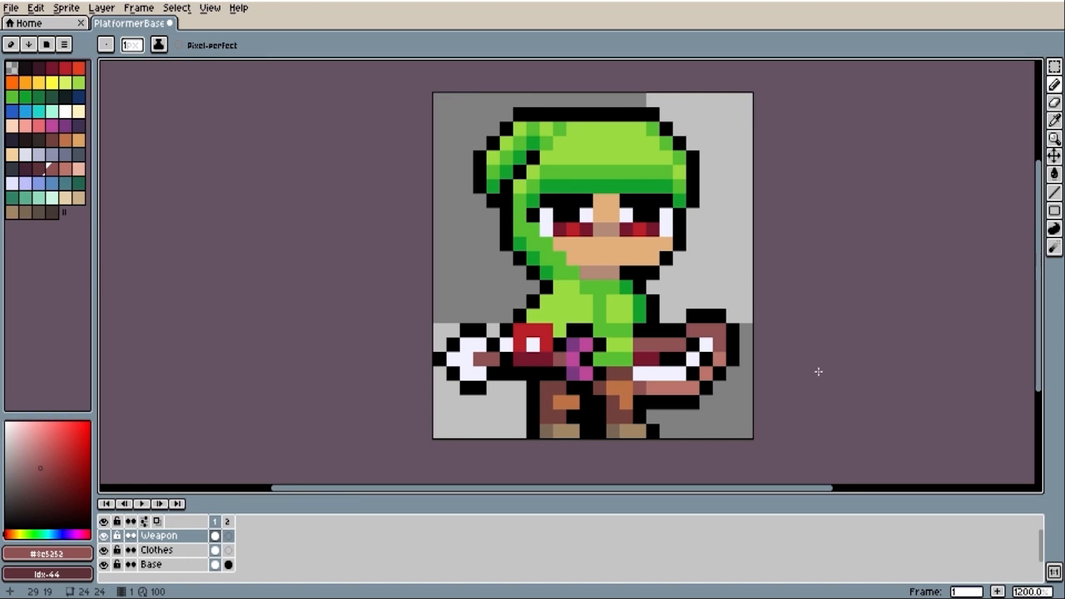
pyautogui.keyDown('alt'); pyautogui.click(720, 327); pyautogui.keyUp('alt')
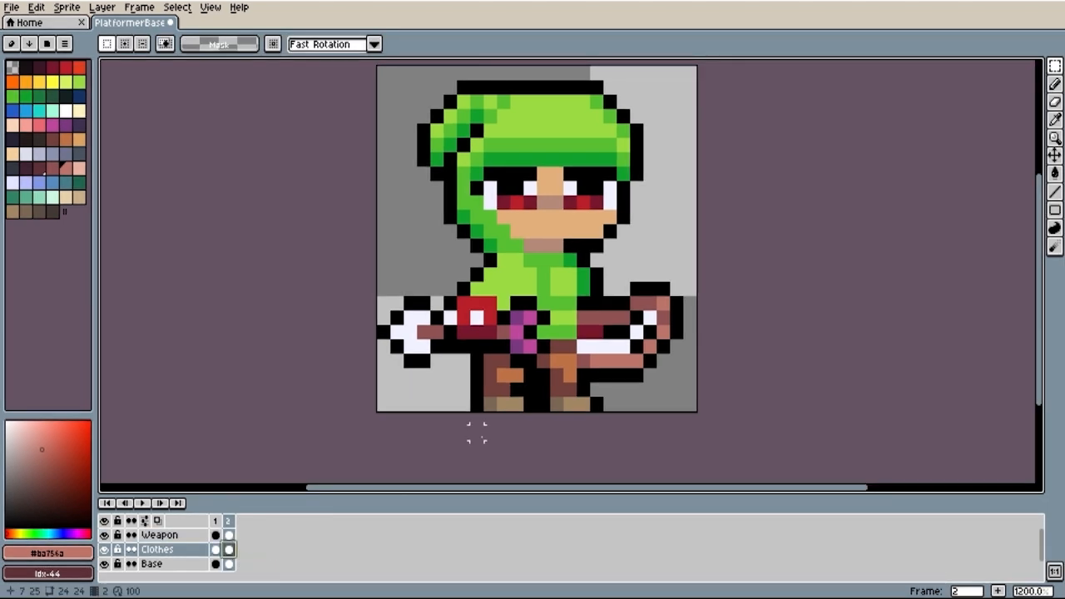
# - Erase the green hood from the head on frame 2 of the Clothes layer
pyautogui.moveTo(476, 432); pyautogui.dragTo(467, 448)
pyautogui.press('e')
pyautogui.moveTo(469, 247)
pyautogui.mouseDown()
pyautogui.moveTo(522, 248)
pyautogui.moveTo(428, 219)
pyautogui.moveTo(479, 202)
pyautogui.moveTo(456, 161)
pyautogui.moveTo(483, 118)
pyautogui.moveTo(469, 118)
pyautogui.moveTo(443, 164)
pyautogui.moveTo(639, 188)
pyautogui.mouseUp()
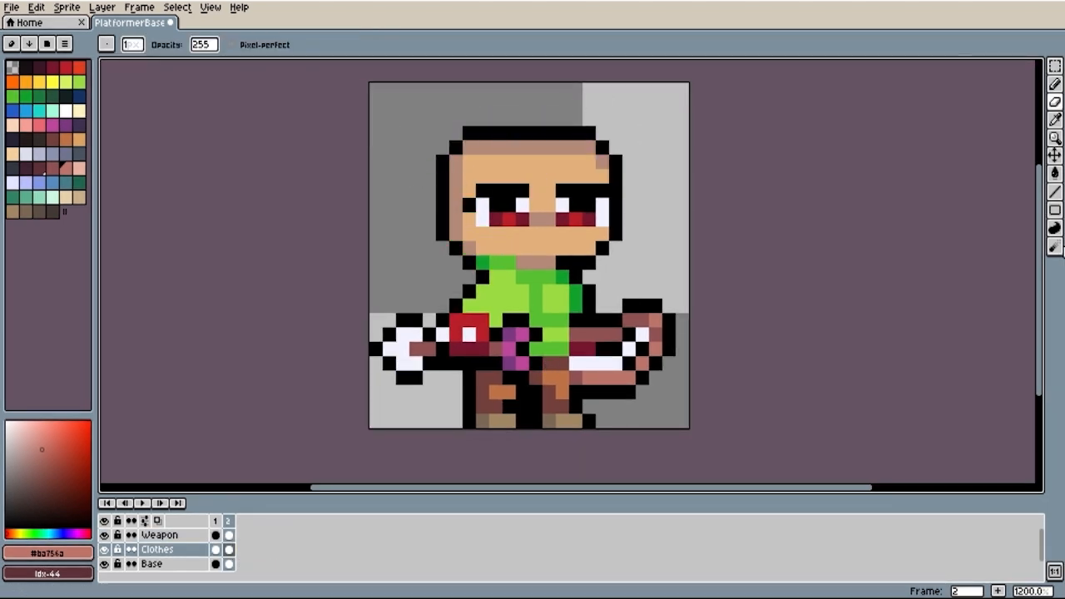
# - Extend the near shoulder with the shirt's darkest green and outline it in black on frame 2 of Clothes
pyautogui.press('b')
pyautogui.keyDown('alt'); pyautogui.click(483, 263); pyautogui.keyUp('alt')
pyautogui.moveTo(471, 263)
pyautogui.mouseDown()
pyautogui.moveTo(468, 292)
pyautogui.moveTo(443, 291)
pyautogui.mouseUp()
pyautogui.keyDown('alt'); pyautogui.click(456, 249); pyautogui.keyUp('alt')
pyautogui.moveTo(618, 274); pyautogui.dragTo(625, 280)
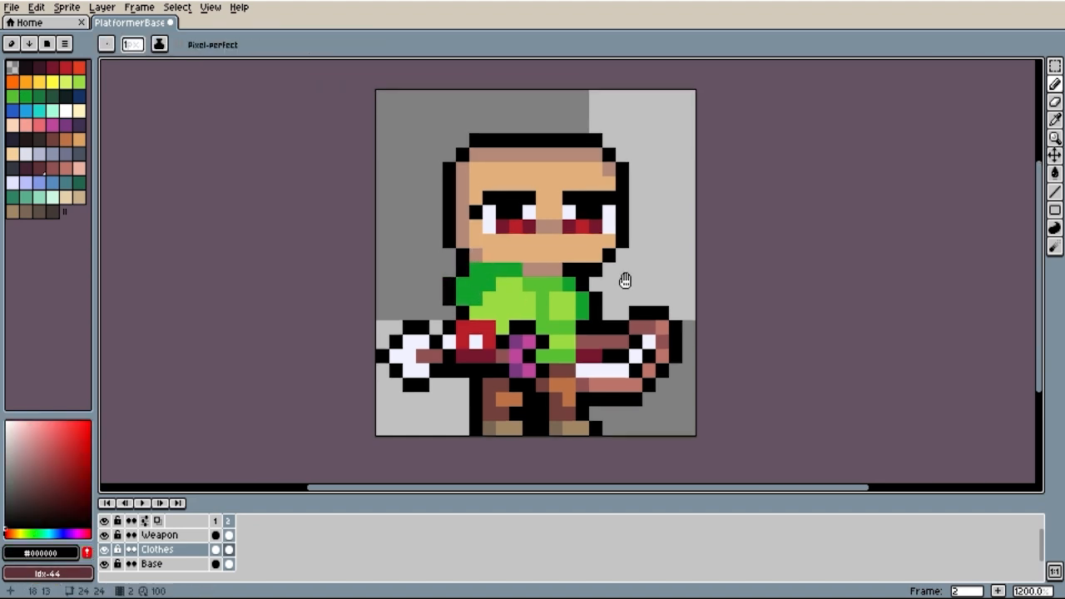
# - Hide the Weapon layer and erase both spiked gloves from frame 2 of the Clothes layer
pyautogui.press('e')
pyautogui.moveTo(456, 328)
pyautogui.mouseDown()
pyautogui.moveTo(474, 354)
pyautogui.moveTo(488, 312)
pyautogui.mouseUp()
pyautogui.click(104, 535)
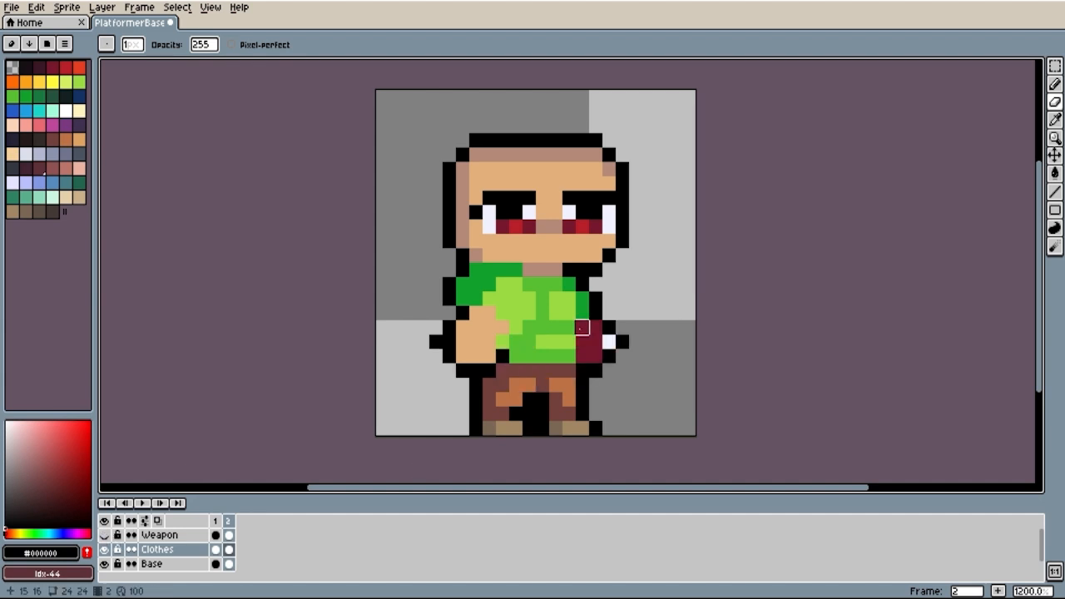
pyautogui.click(436, 341)
pyautogui.moveTo(698, 311); pyautogui.dragTo(697, 309)
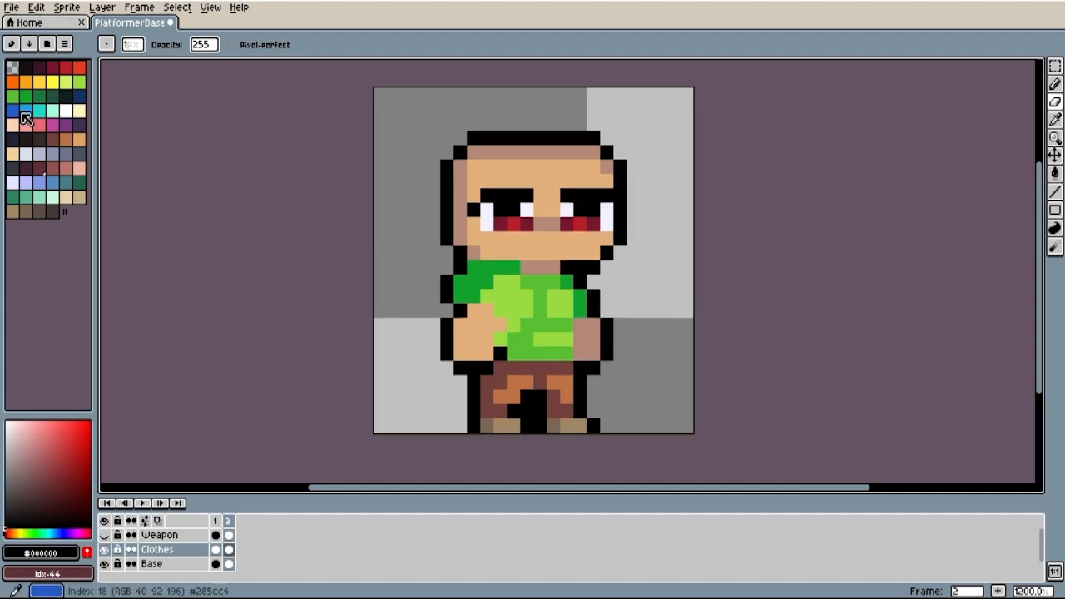
# - Recolour the green shirt with blue index 18 for midtones, index 19 for highlights and index 17 for shadows
pyautogui.click(14, 112)
pyautogui.rightClick(26, 111)
pyautogui.press('g')
pyautogui.click(540, 296)
pyautogui.rightClick(527, 288)
pyautogui.click(78, 96)
pyautogui.click(488, 284)
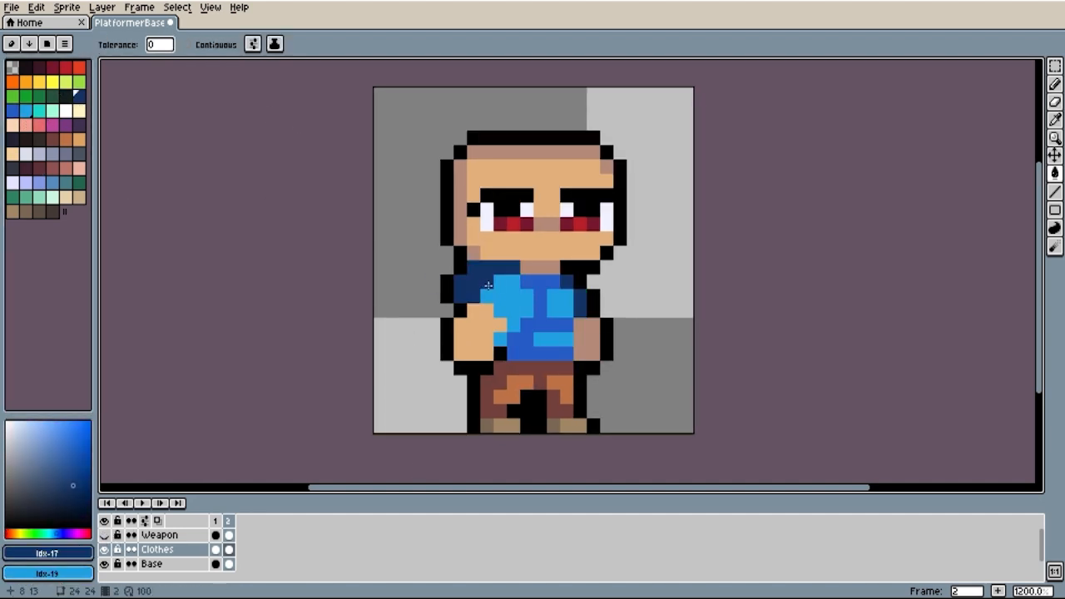
# - Fill the trousers with dark red index 2 for shadows and index 3 for highlights
pyautogui.click(39, 67)
pyautogui.rightClick(52, 68)
pyautogui.click(554, 368)
pyautogui.rightClick(565, 385)
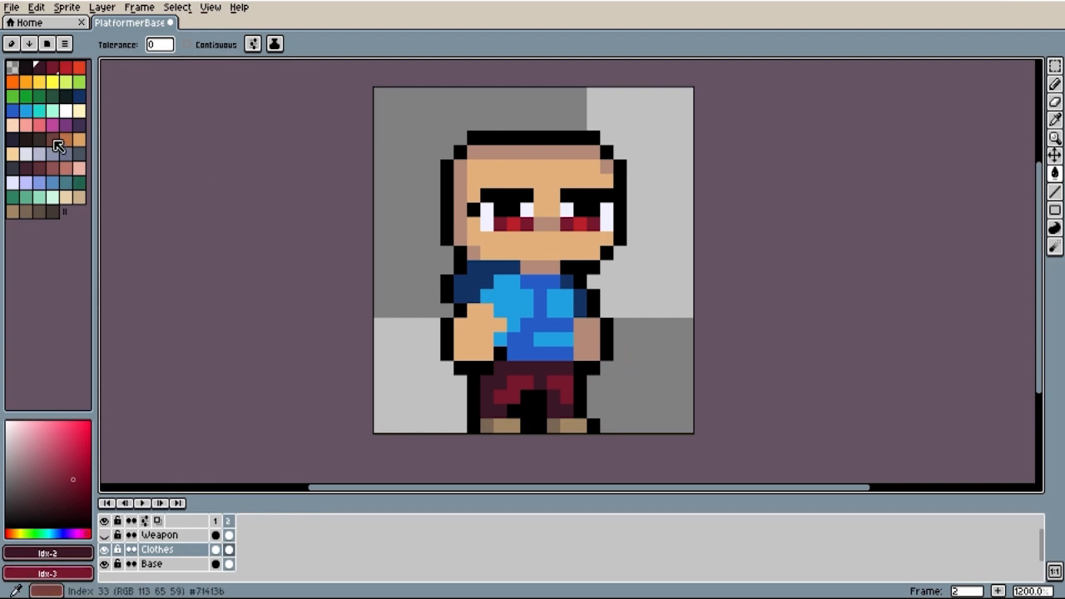
# - Fill the shoes with orange-brown index 34 for shadows and index 35 for highlights
pyautogui.click(65, 139)
pyautogui.rightClick(79, 138)
pyautogui.click(488, 429)
pyautogui.rightClick(504, 426)
pyautogui.moveTo(671, 380); pyautogui.dragTo(680, 377)
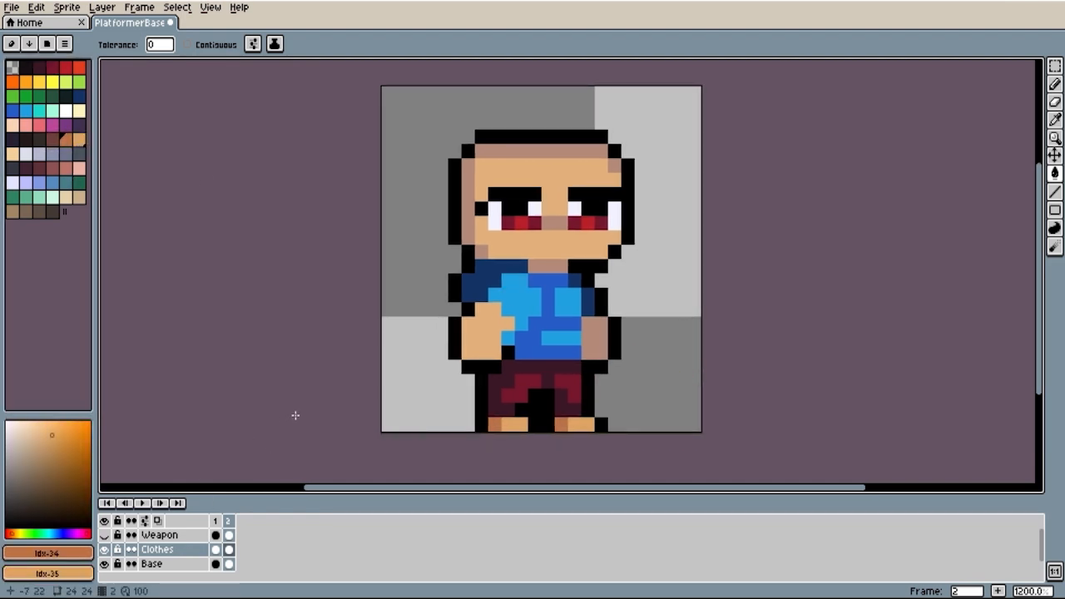
# - Show and unlock the Weapon layer, and recolour the arrow's purple and magenta fletching on frame 2 in red and orange-red
pyautogui.click(104, 535)
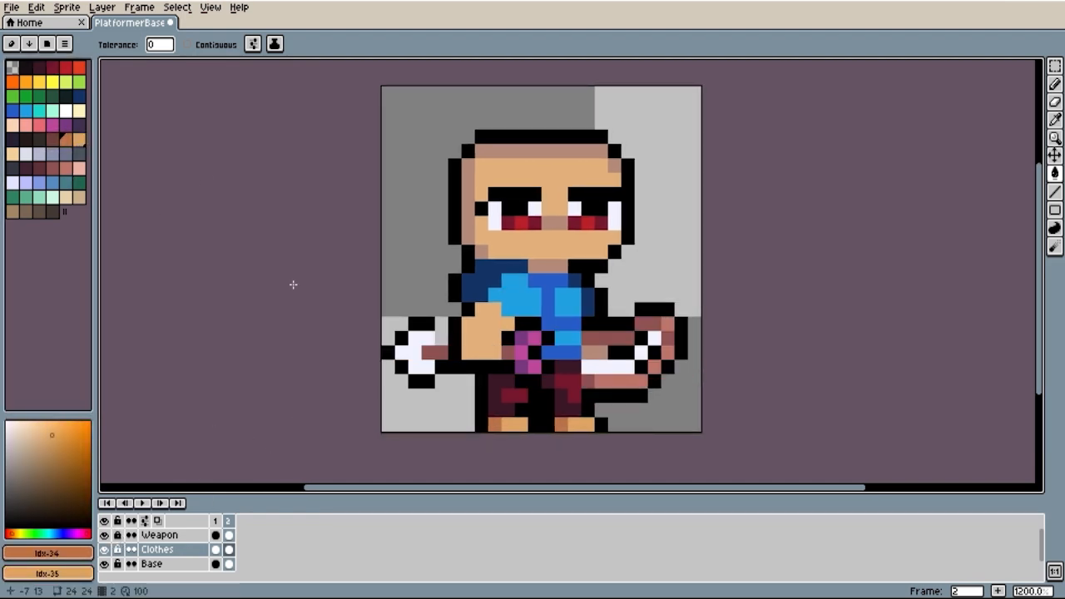
pyautogui.press('i')
pyautogui.click(229, 534)
pyautogui.press('b')
pyautogui.click(117, 534)
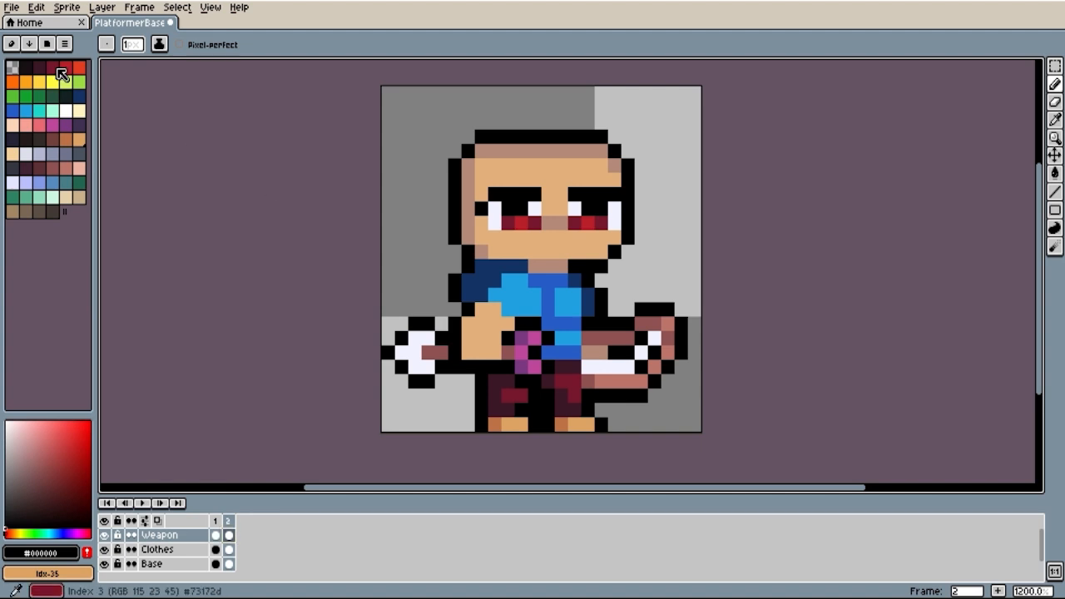
pyautogui.click(64, 68)
pyautogui.rightClick(79, 68)
pyautogui.rightClick(535, 338)
pyautogui.moveTo(523, 337); pyautogui.dragTo(523, 366)
pyautogui.rightClick(535, 366)
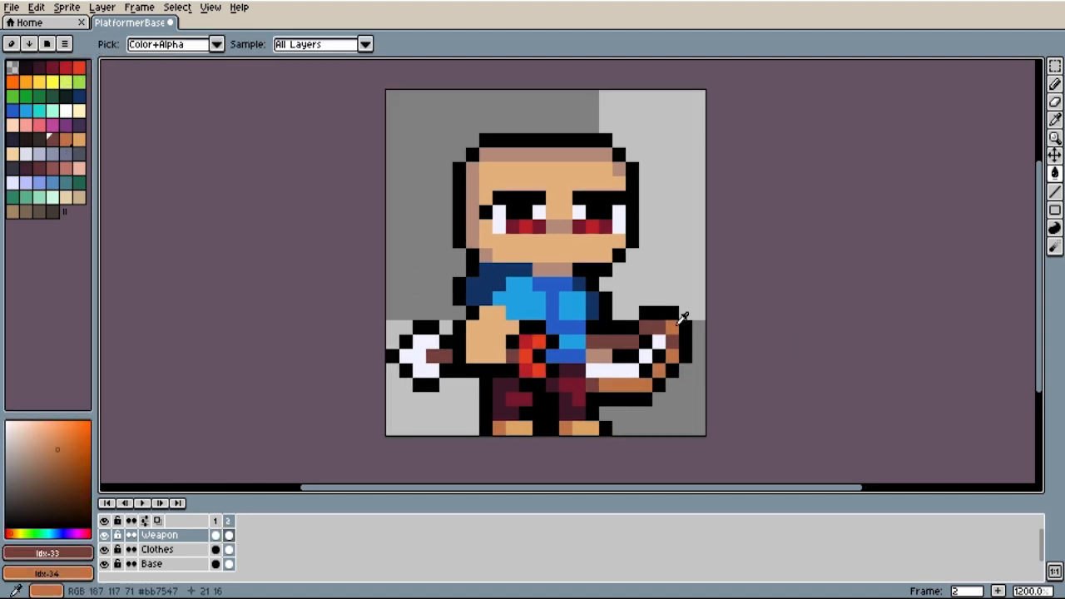
# - Add a pointed tip to each end of the bow with brown indexes 33 and 34, outlined in black
pyautogui.keyDown('alt'); pyautogui.click(663, 317); pyautogui.keyUp('alt')
pyautogui.click(672, 314)
pyautogui.rightClick(618, 400)
pyautogui.keyDown('alt'); pyautogui.click(632, 400); pyautogui.keyUp('alt')
pyautogui.click(619, 414)
pyautogui.click(672, 299)
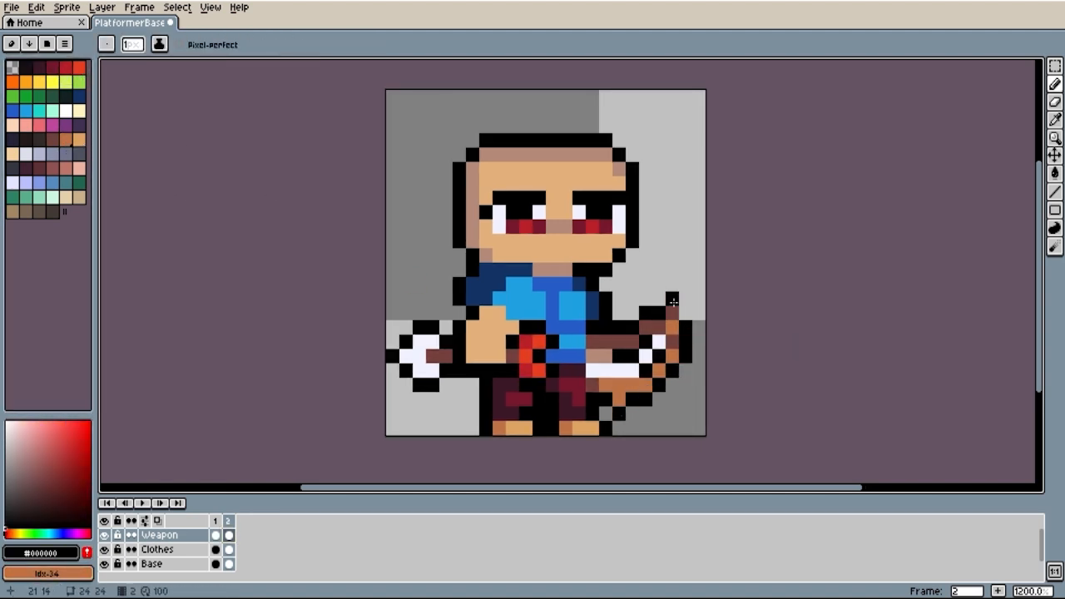
pyautogui.click(685, 313)
# - Break up the bow's upper and lower limbs near the body with alternating brown #71413b and index 34 pixels
pyautogui.keyDown('alt'); pyautogui.click(592, 385); pyautogui.keyUp('alt')
pyautogui.scroll(-1, 678, 362)
pyautogui.keyDown('alt'); pyautogui.click(630, 336); pyautogui.keyUp('alt')
pyautogui.keyDown('alt'); pyautogui.click(639, 344); pyautogui.keyUp('alt')
pyautogui.keyDown('alt'); pyautogui.click(674, 321); pyautogui.keyUp('alt')
pyautogui.scroll(-3, 673, 341)
pyautogui.hotkey('ctrl', 'z')
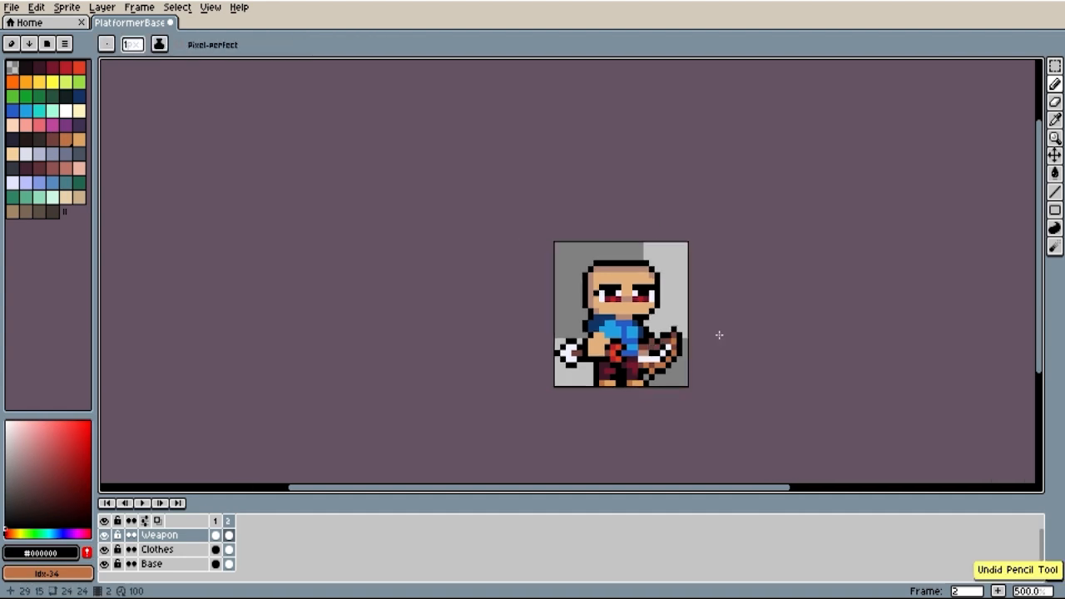
pyautogui.scroll(6, 663, 356)
pyautogui.hotkey('ctrl', 'z')
pyautogui.scroll(-4, 710, 349)
pyautogui.scroll(4, 729, 314)
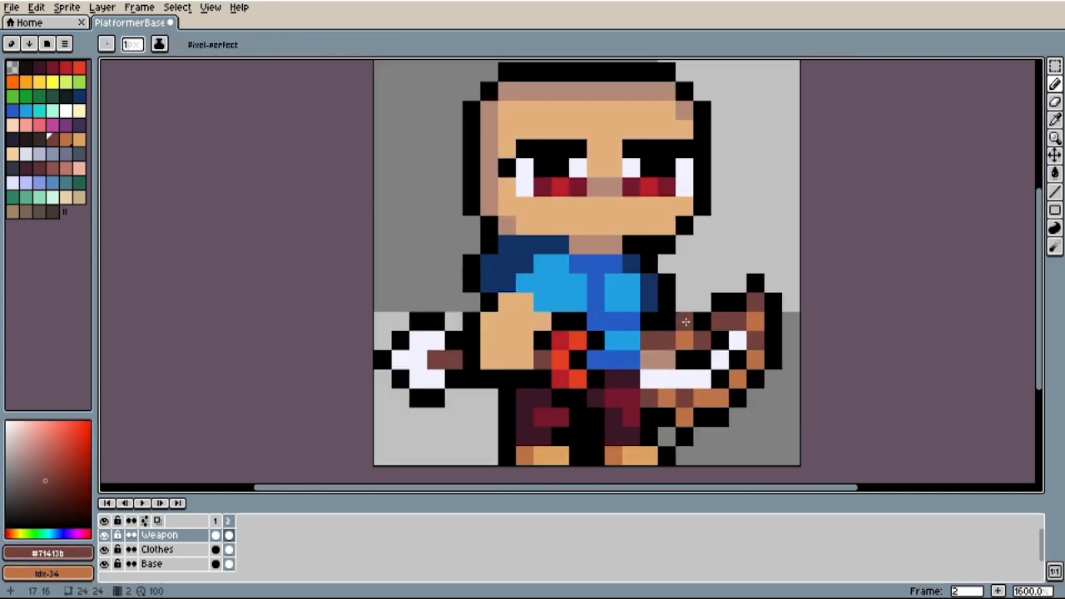
pyautogui.scroll(-6, 729, 314)
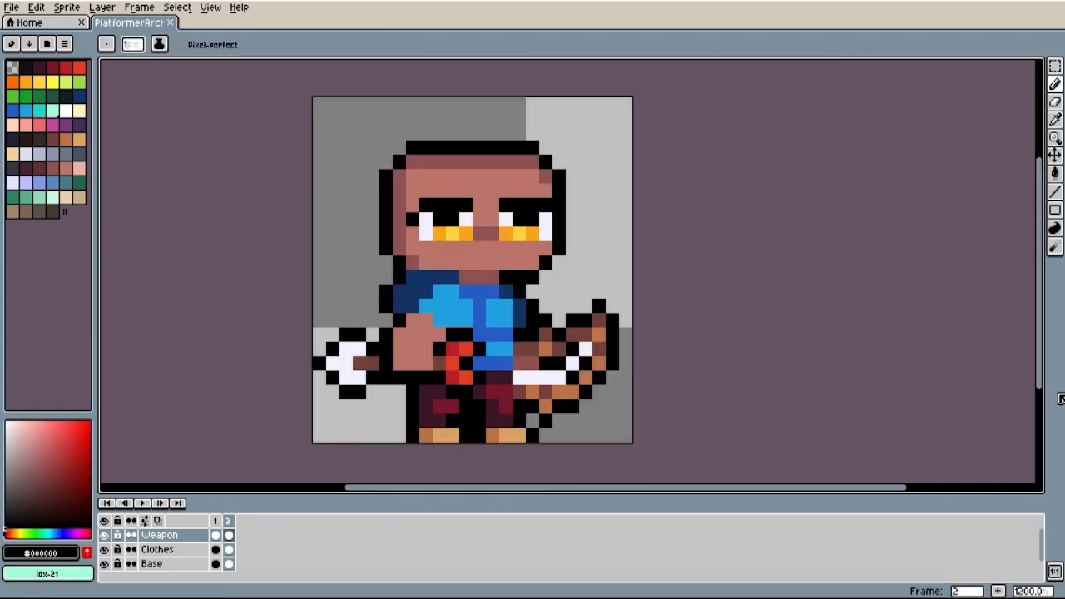